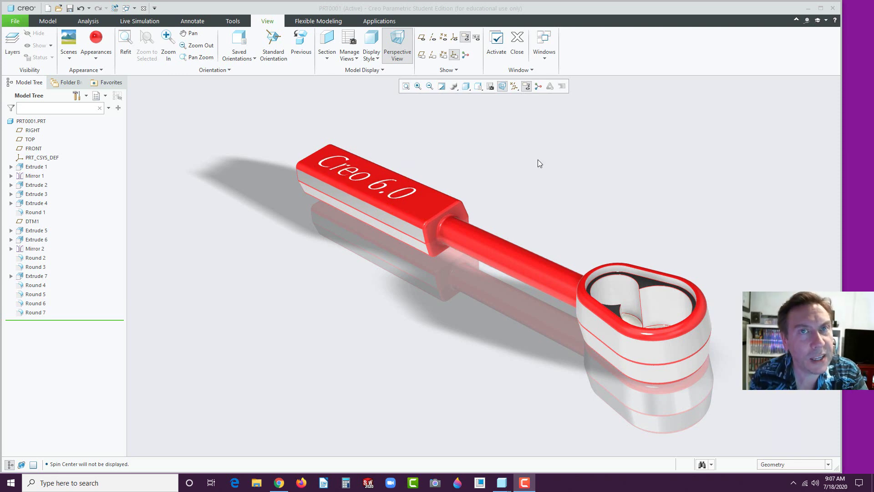
Create a new solid part named E3 using the default template
left_click(47, 8)
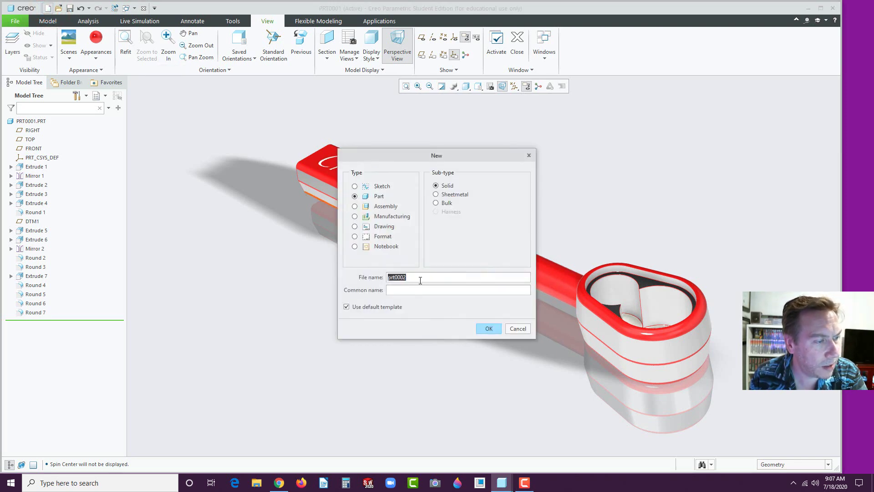
type("E3")
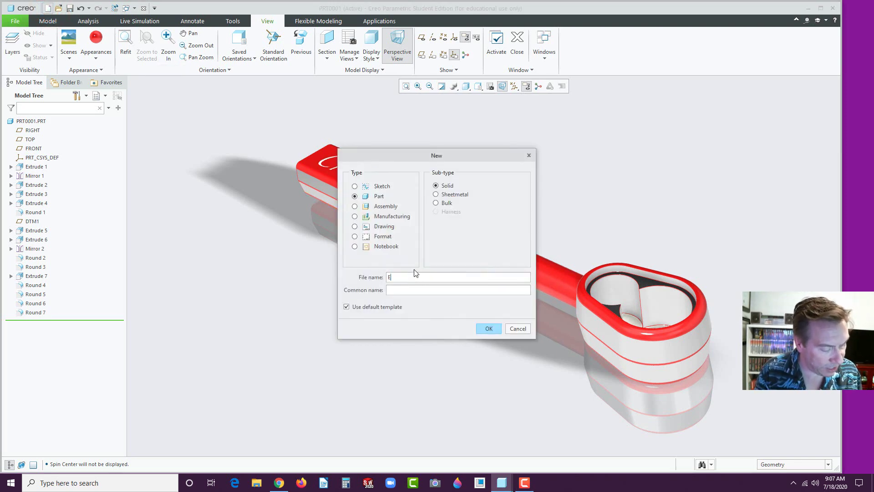
left_click(489, 328)
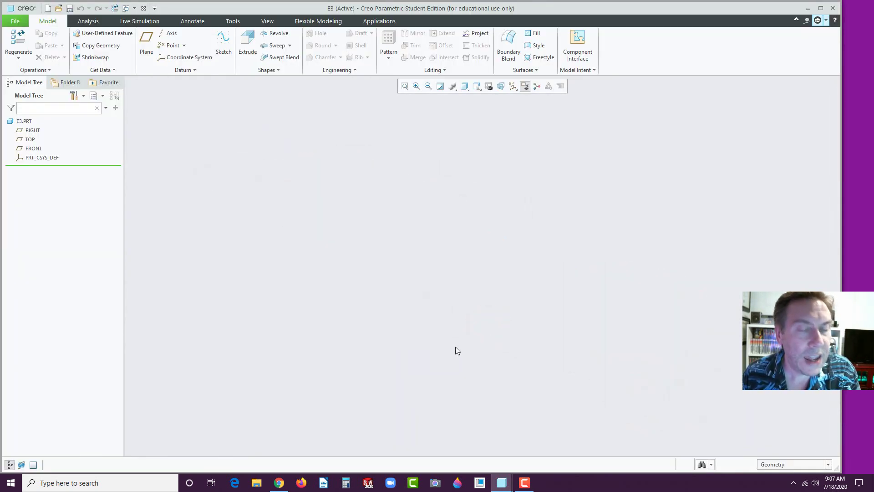
Switch to the browser, open the Creo Parametric 6.0 Basics manual from vertanux1.com, and examine Exercise 3's sketch and extrude instructions
left_click(279, 482)
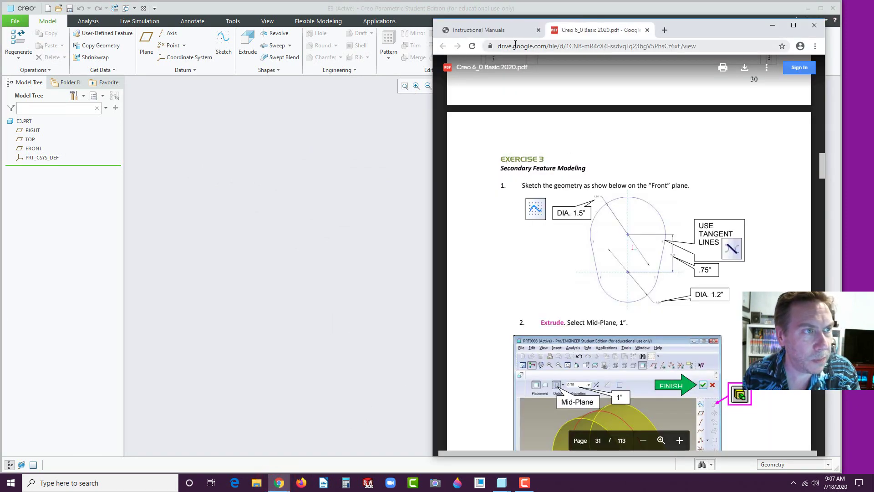
left_click(504, 30)
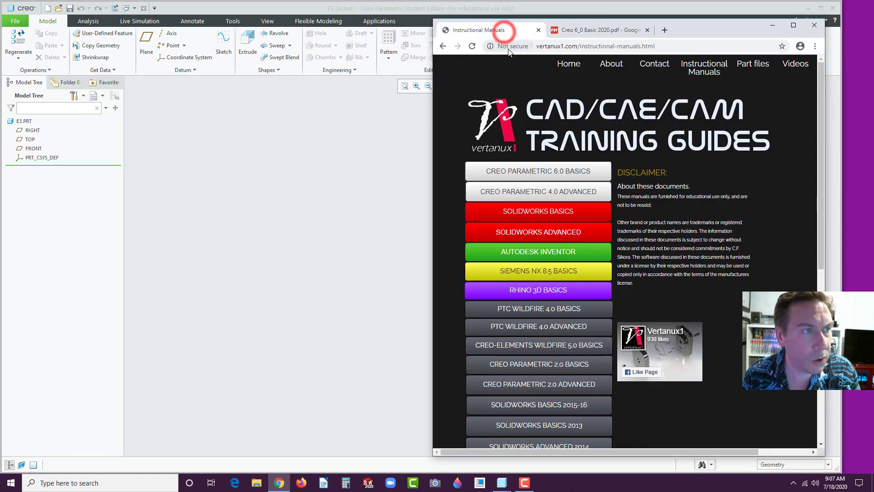
left_click(537, 47)
left_click_drag(545, 47, 578, 47)
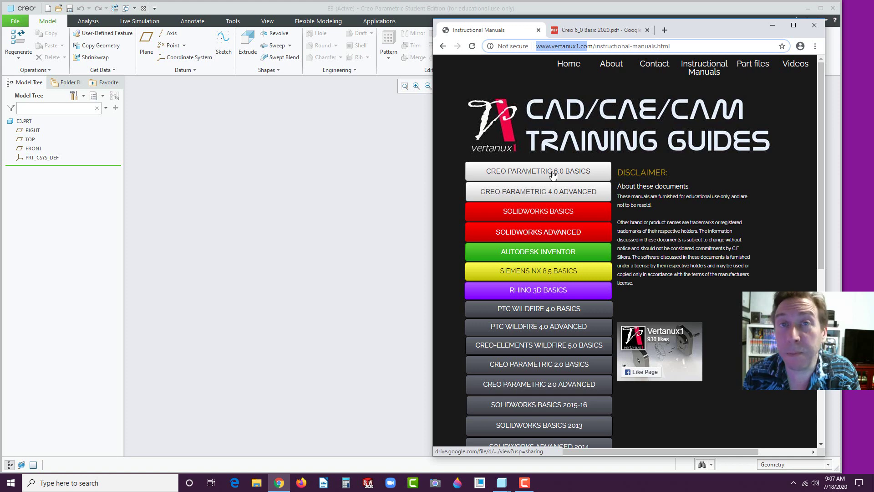
left_click(565, 172)
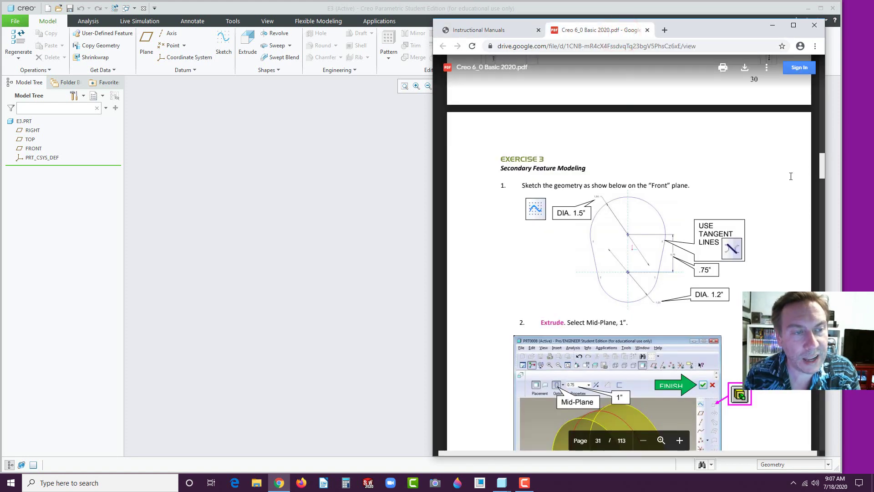
scroll(782, 180, "down", 4)
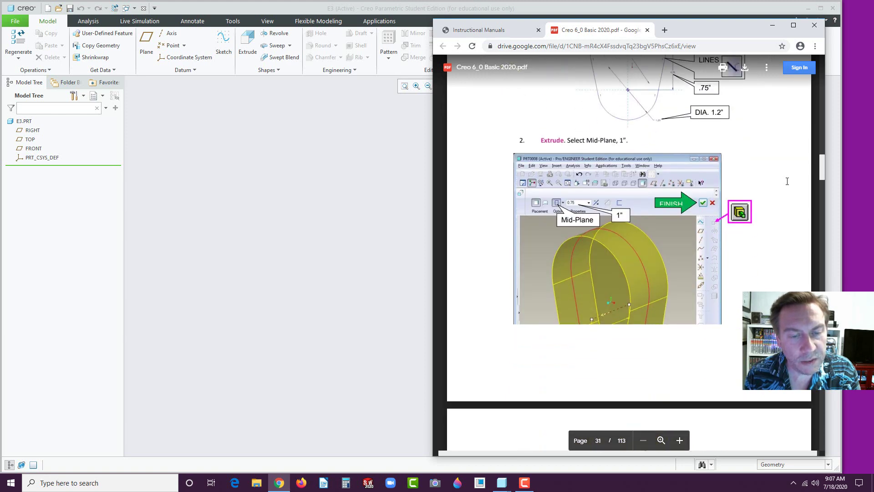
scroll(786, 180, "up", 2)
scroll(786, 181, "up", 2)
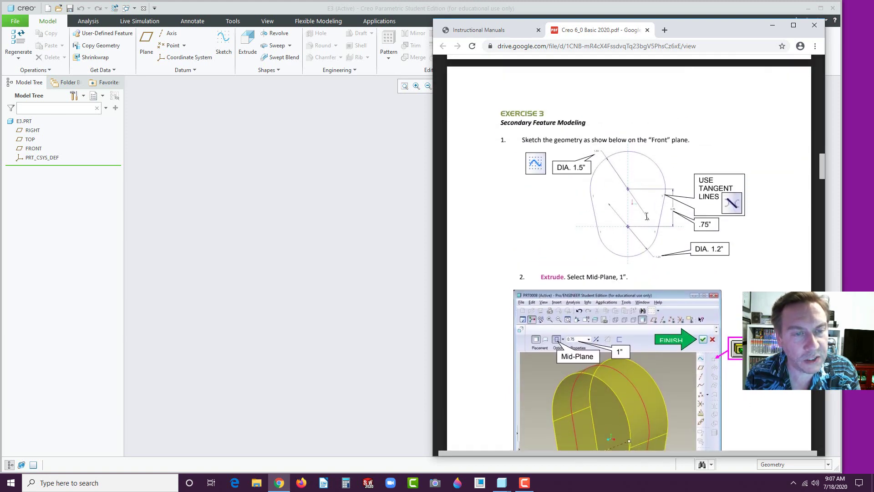
scroll(628, 251, "down", 3)
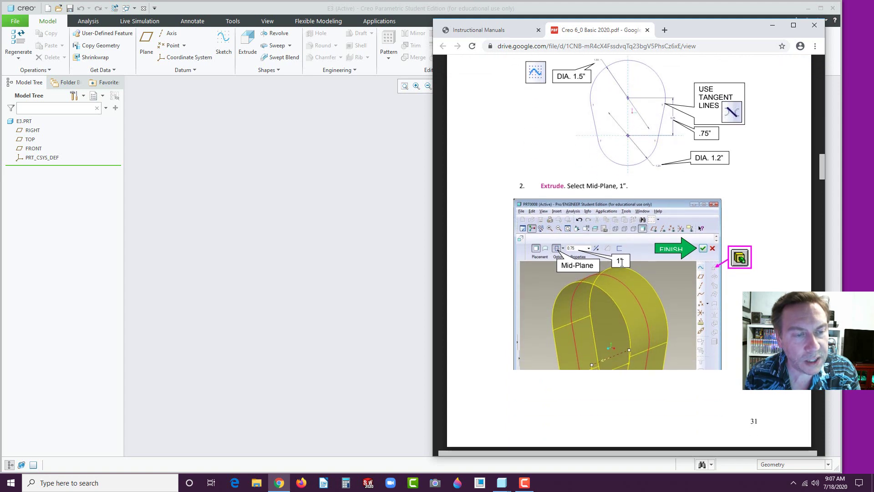
scroll(622, 263, "up", 2)
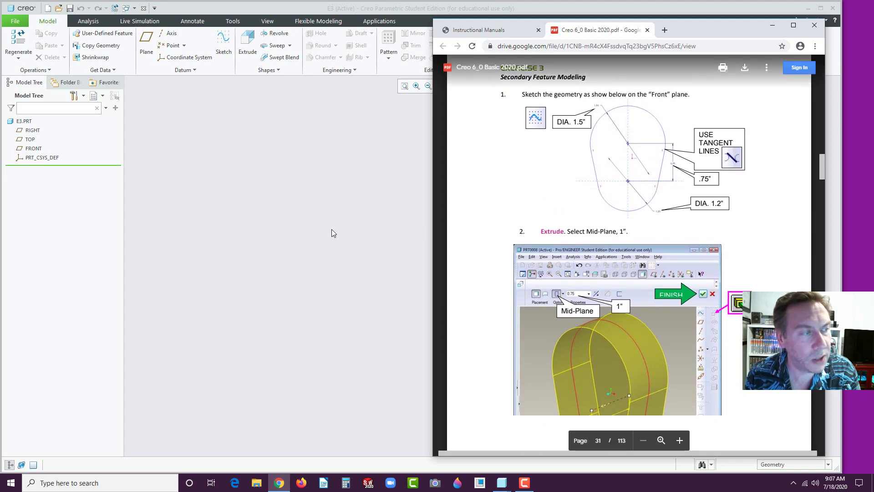
Switch back to Creo Parametric and start an Extrude with its sketch on the FRONT plane
left_click(321, 227)
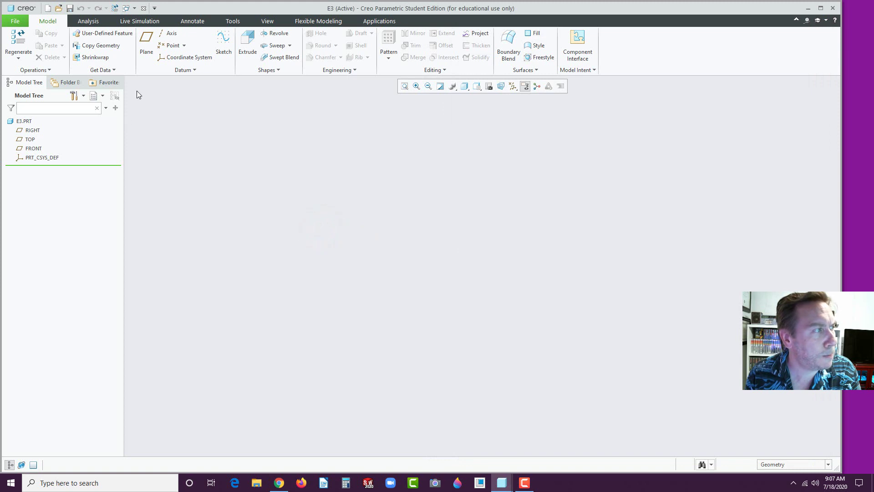
left_click(33, 148)
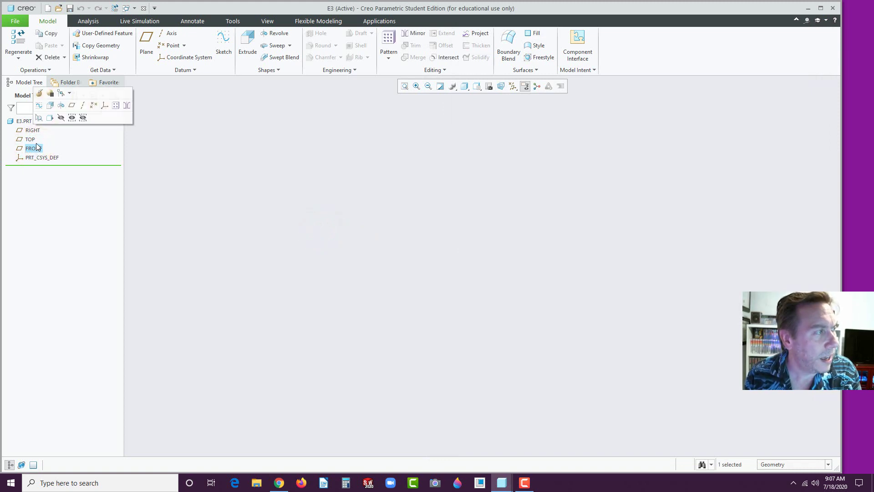
left_click(49, 108)
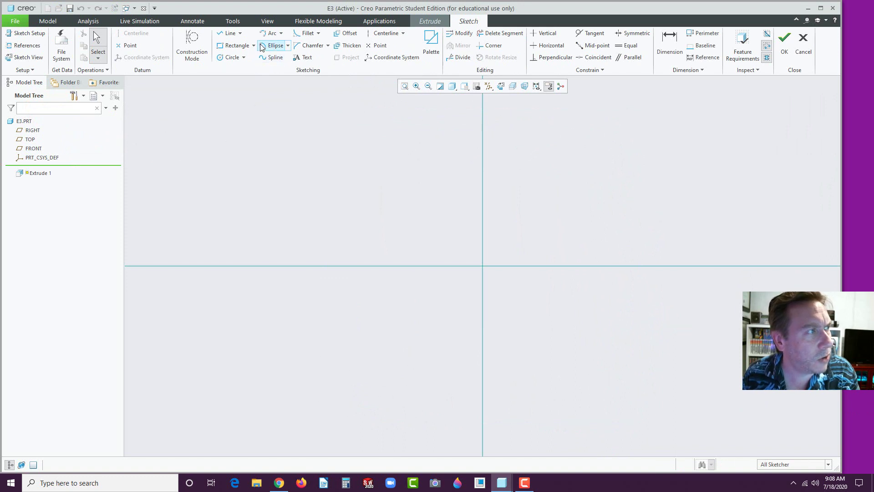
left_click(227, 33)
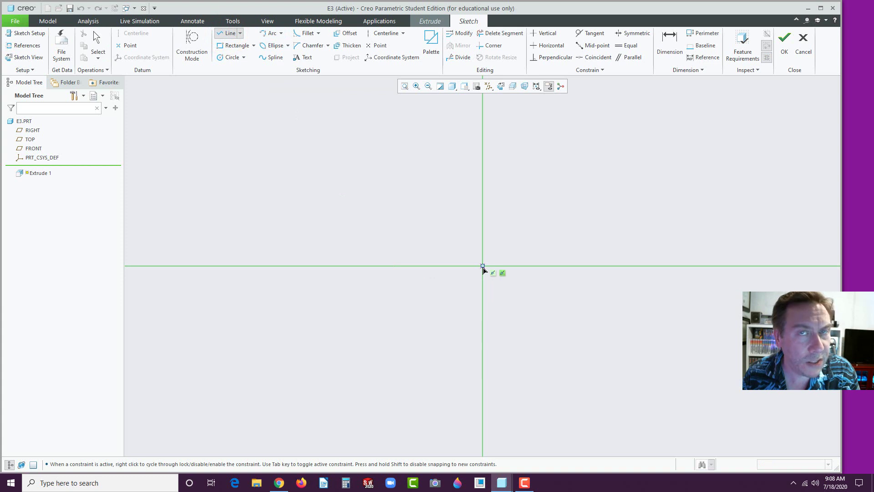
middle_click(483, 267)
left_click(484, 231)
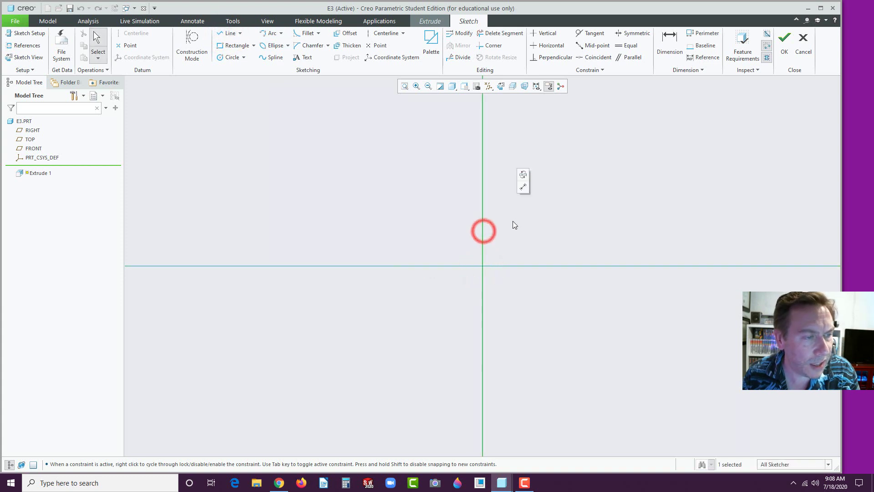
Sketch a vertical line about 57 units long, running up from the origin along the vertical reference
left_click(227, 33)
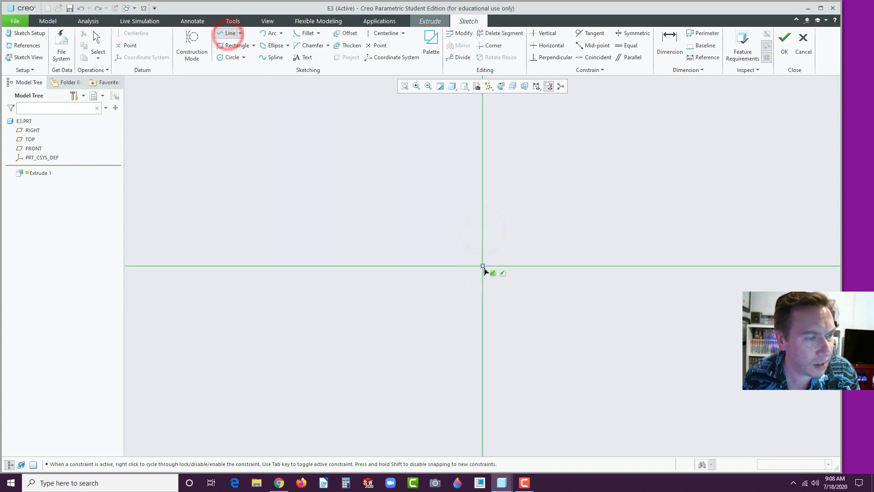
left_click(483, 267)
left_click(483, 231)
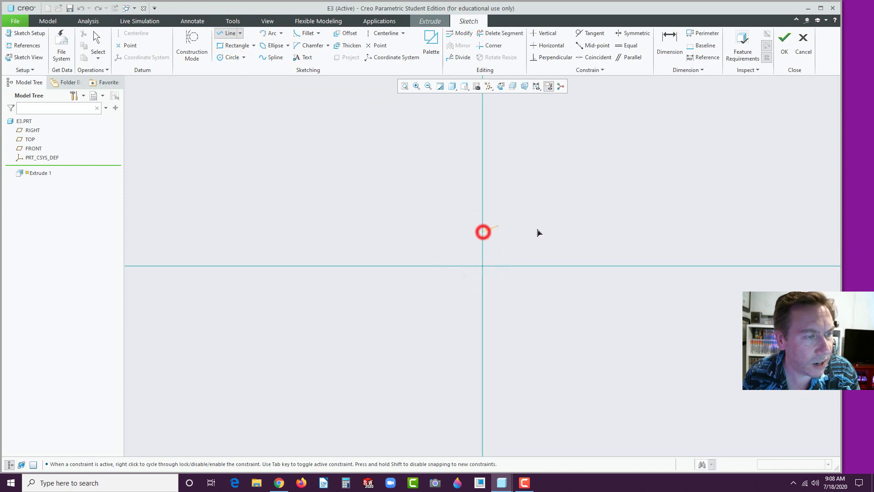
middle_click(533, 241)
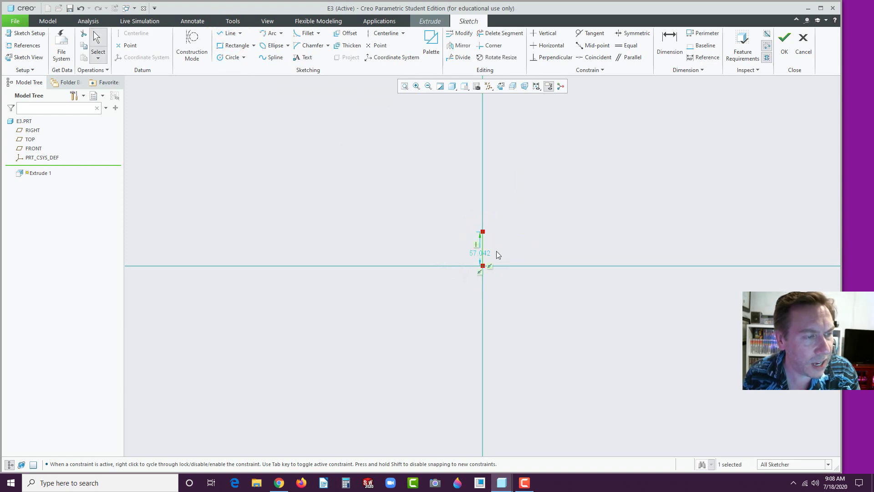
Move the vertical line's dimension clear of the line and set its length to 1
left_click_drag(484, 253, 514, 248)
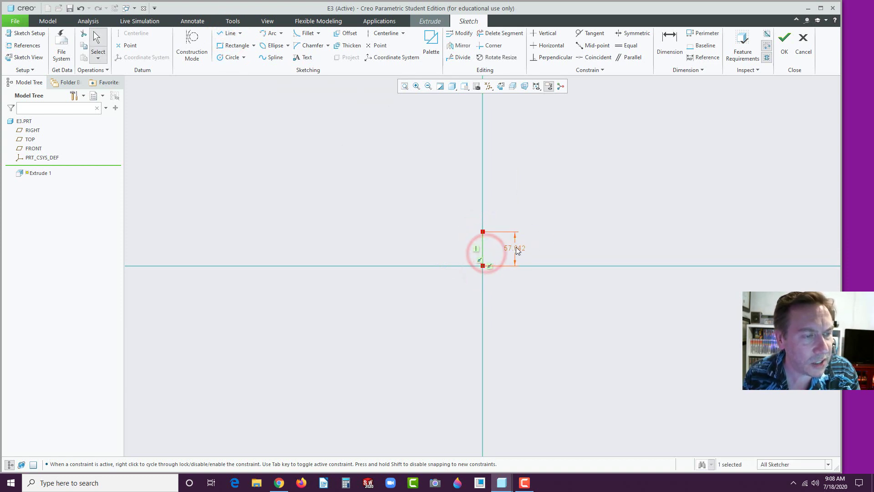
double_click(517, 246)
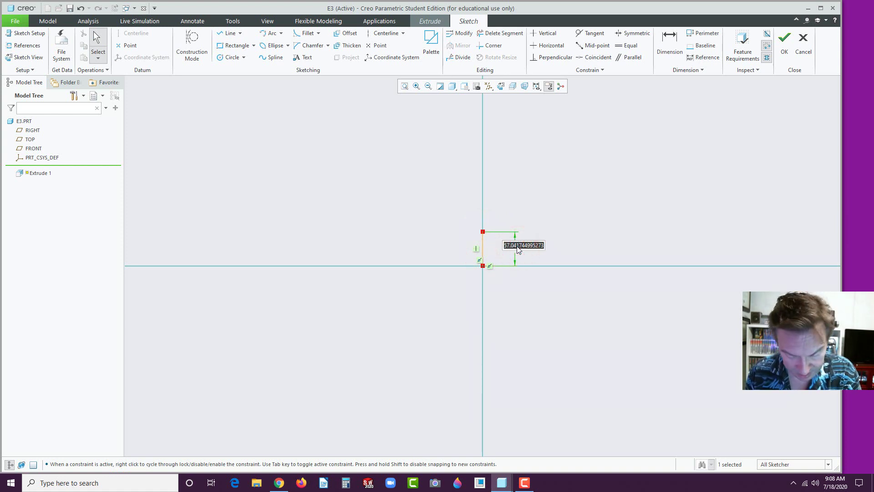
type("1")
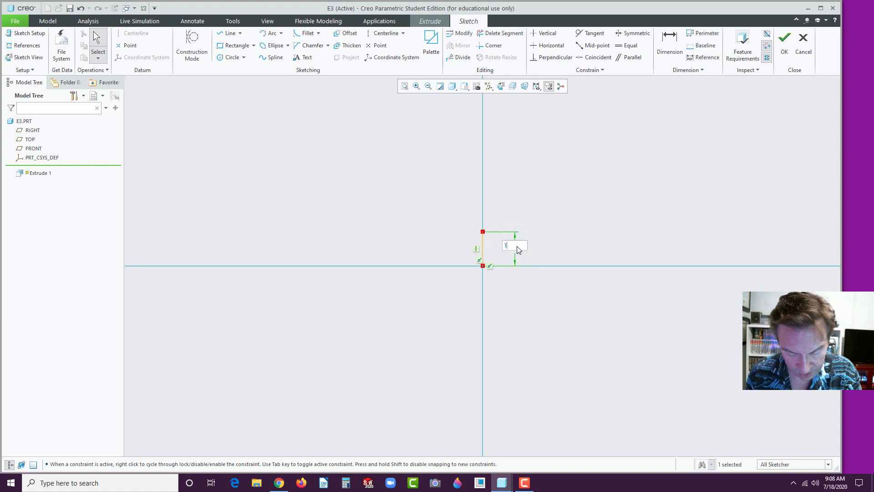
key("Return")
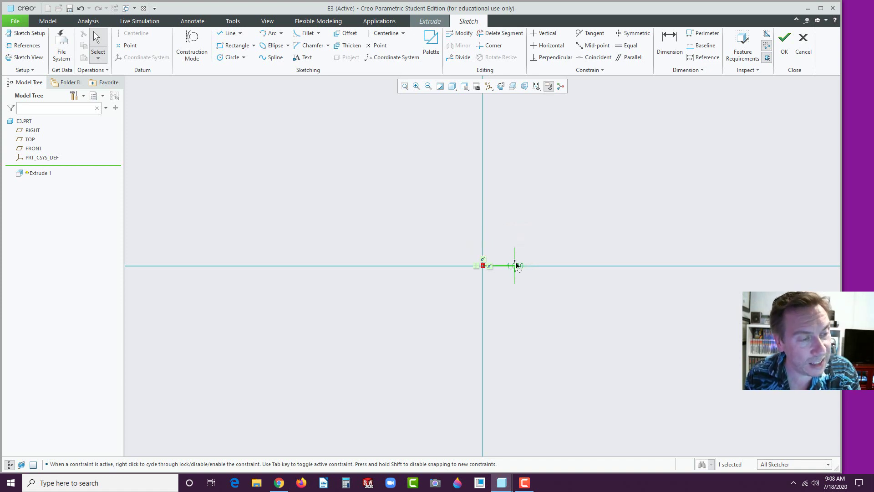
Refit the sketch view and reposition the 1.000 dimension closer to the vertical line
left_click(405, 87)
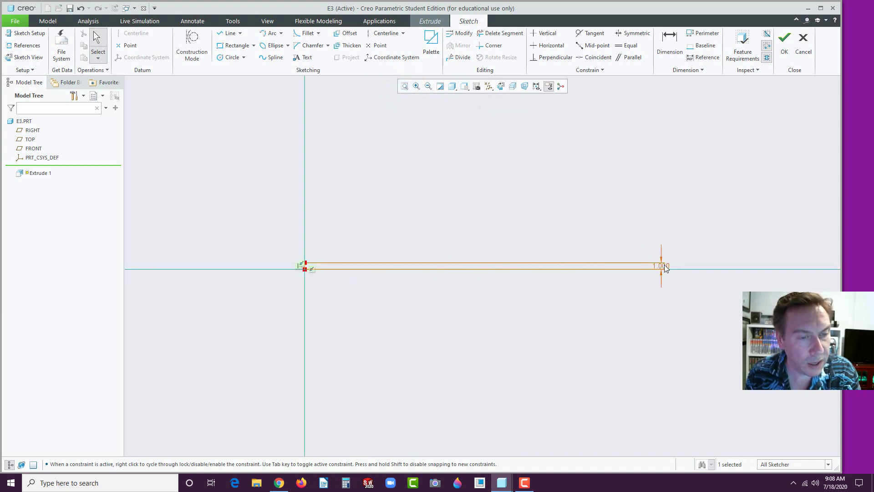
left_click(663, 265)
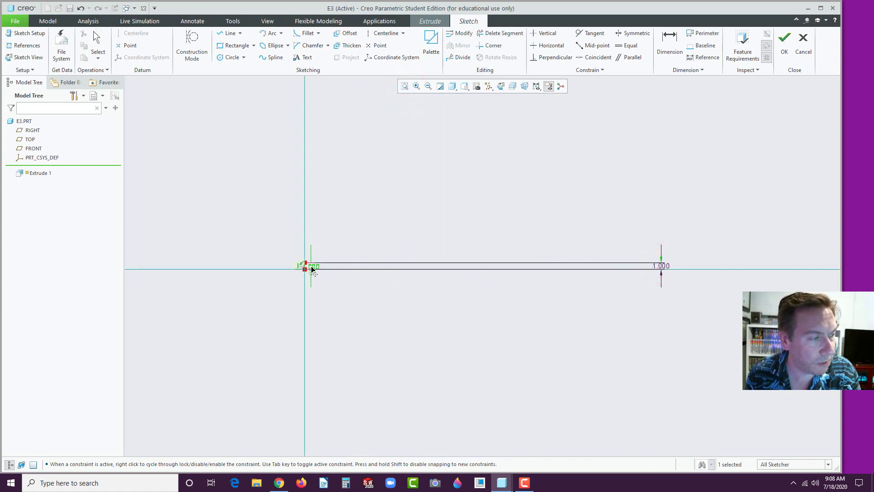
key("Escape")
left_click(405, 87)
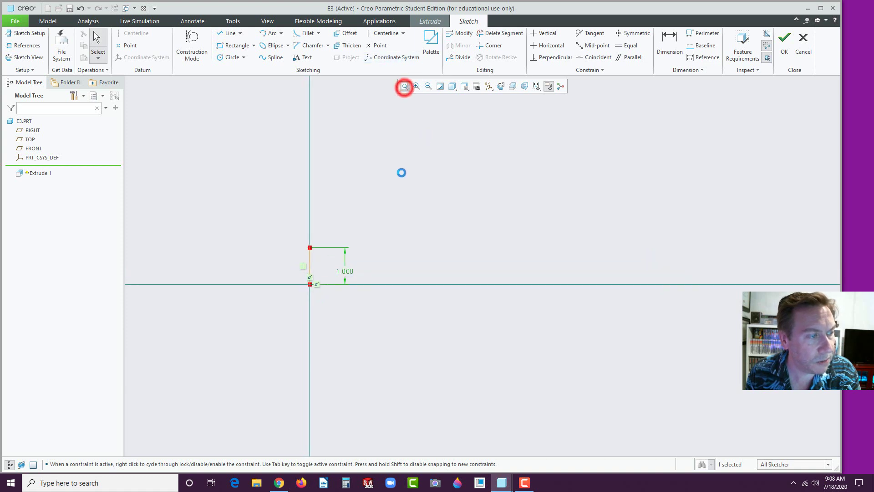
left_click(246, 287)
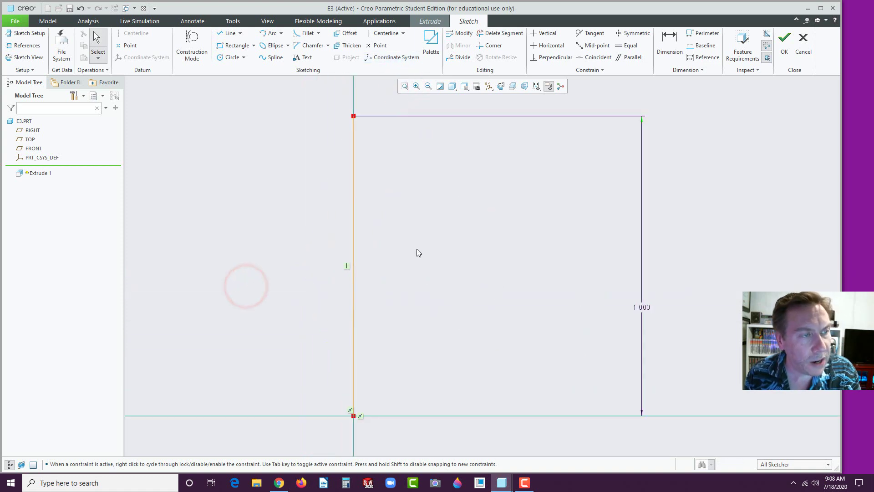
left_click(644, 308)
left_click_drag(643, 308, 478, 275)
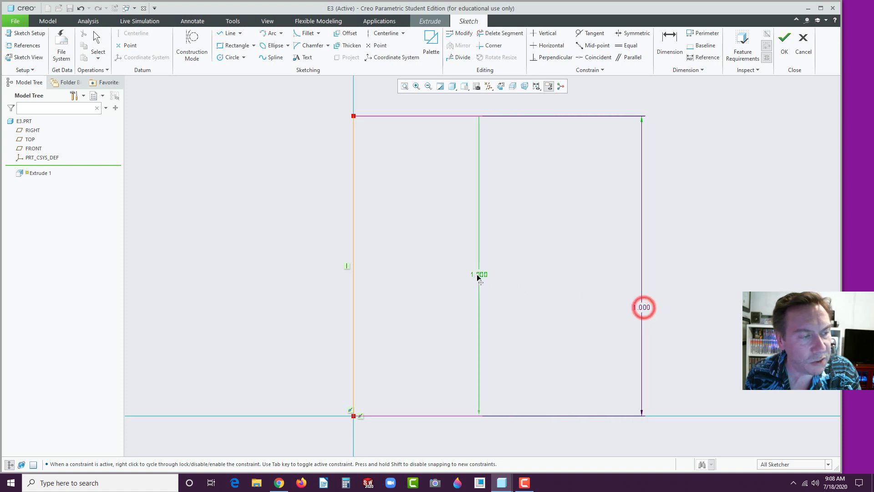
left_click(561, 276)
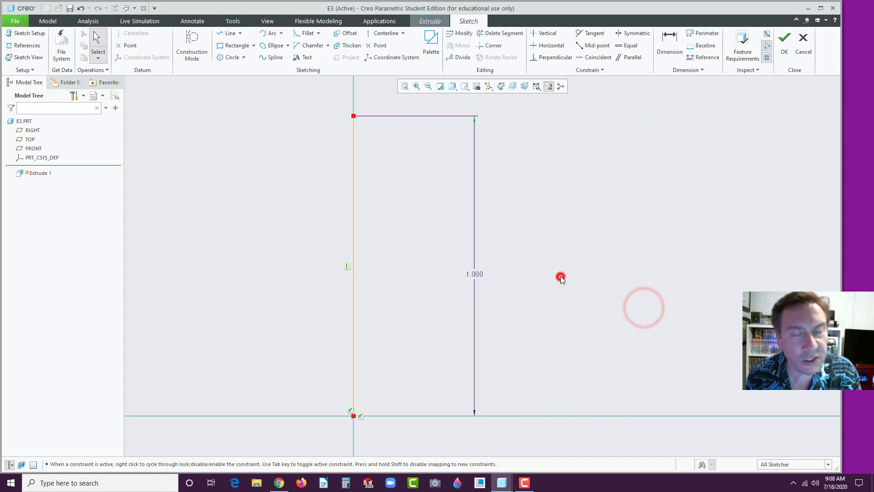
Convert the vertical line to construction geometry and add a vertical centerline through the origin
left_click(354, 207)
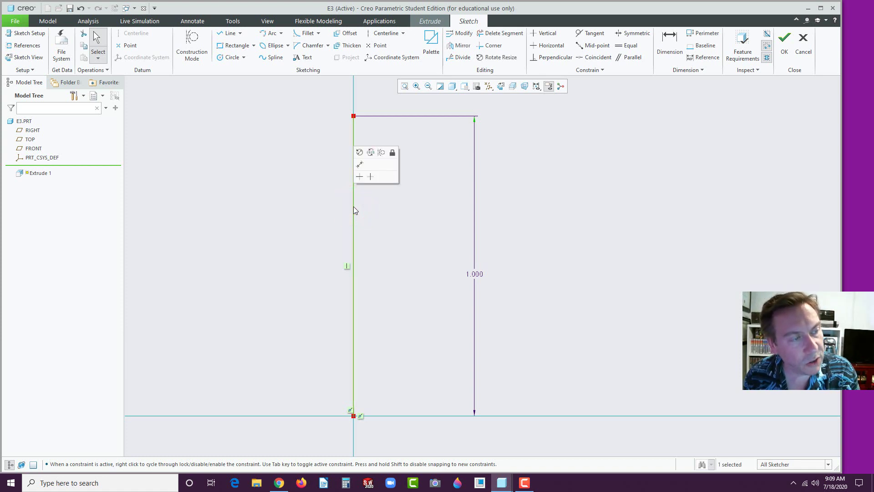
left_click(381, 154)
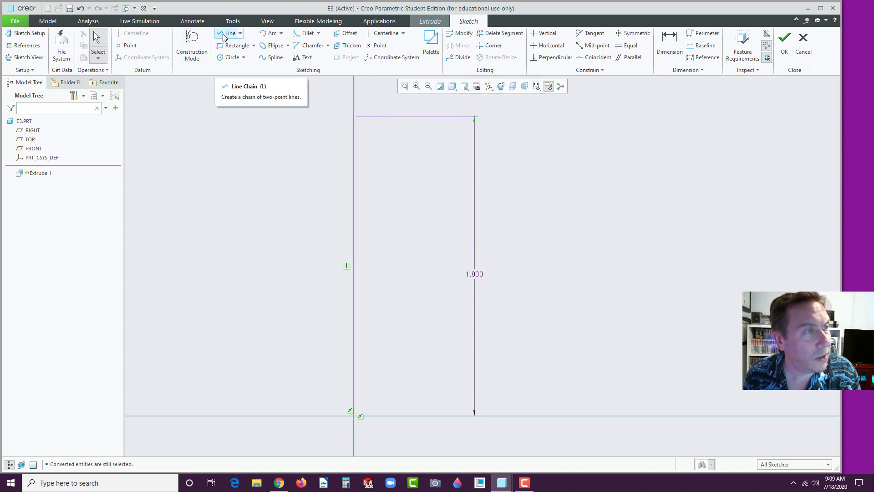
left_click(382, 33)
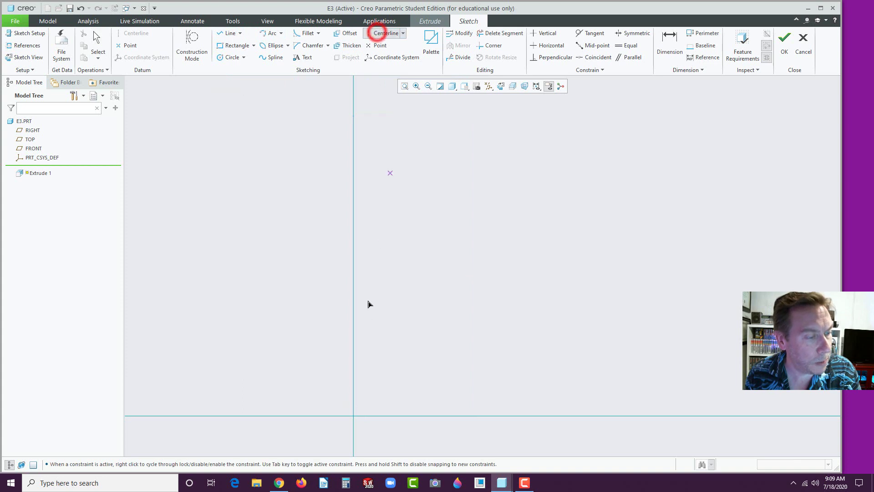
left_click(352, 415)
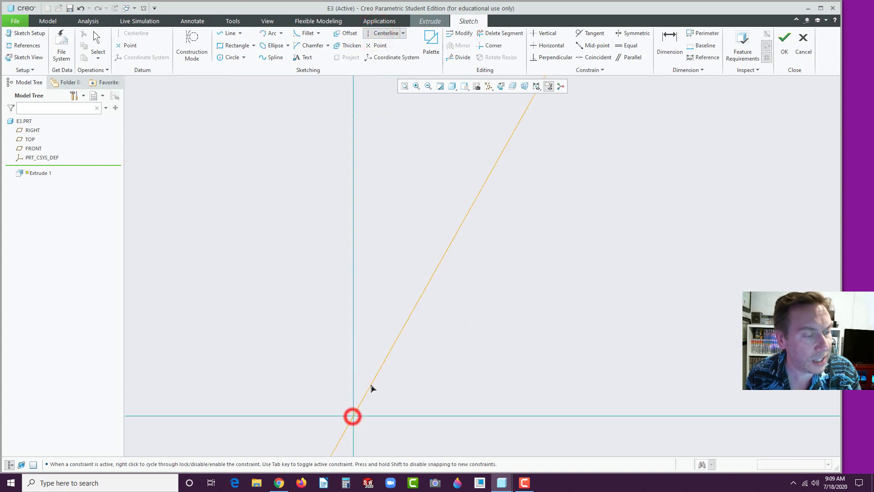
left_click(354, 269)
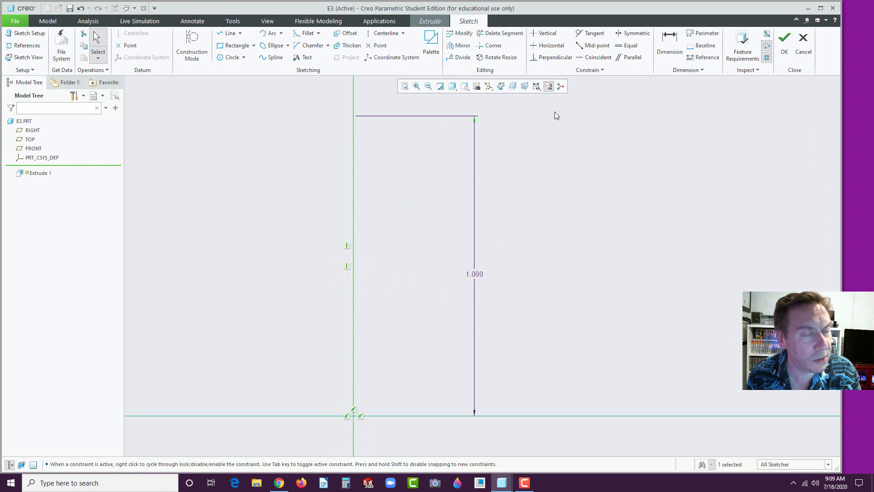
left_click(489, 87)
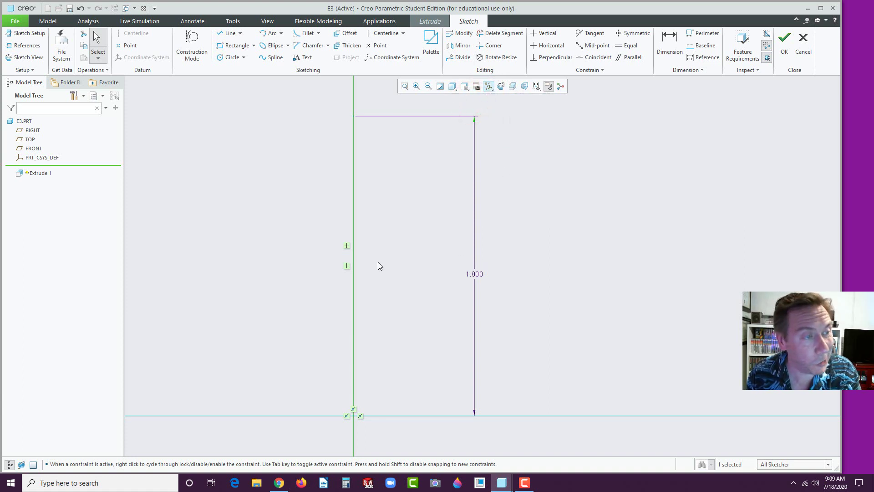
Sketch a slanted line left of the vertical centerline, about 16 degrees from it, extending about 0.19 above and below the horizontal reference
scroll(300, 252, "up", 2)
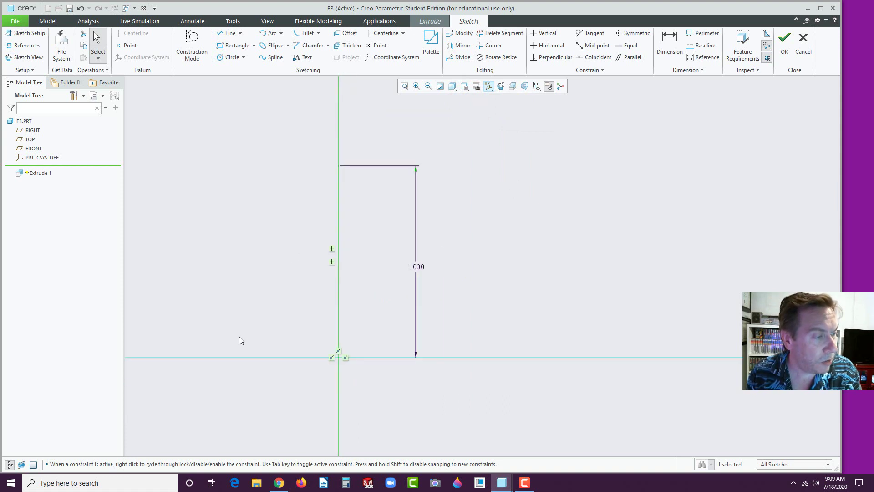
scroll(215, 388, "down", 1)
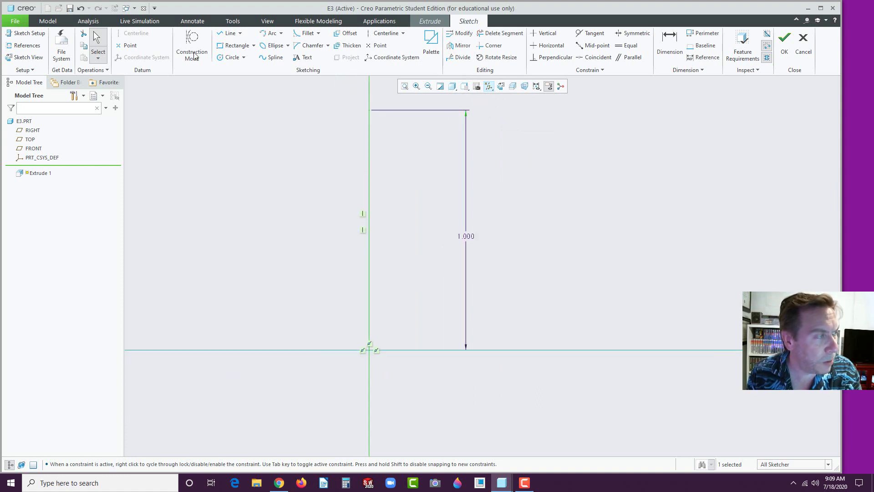
key("Delete")
left_click(228, 33)
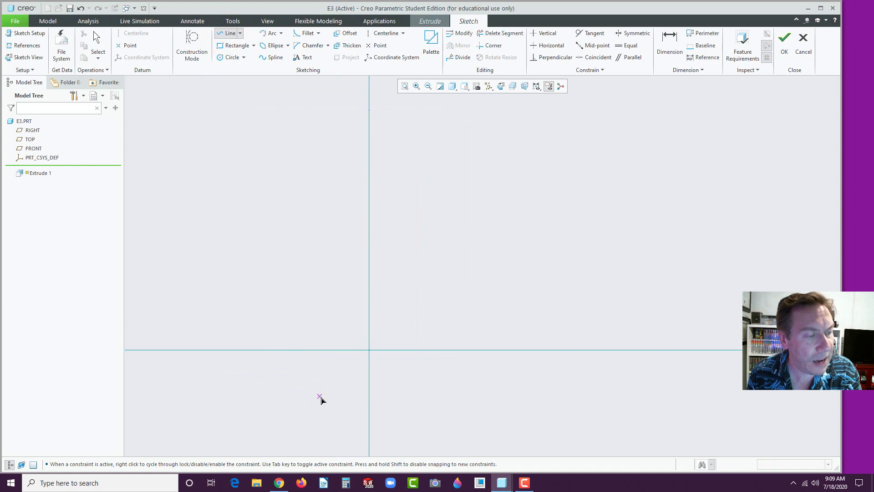
left_click(324, 395)
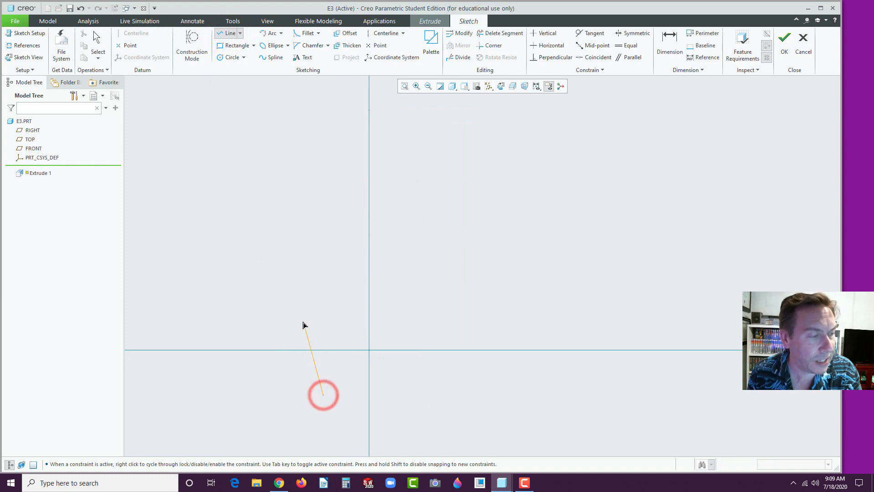
left_click(297, 305)
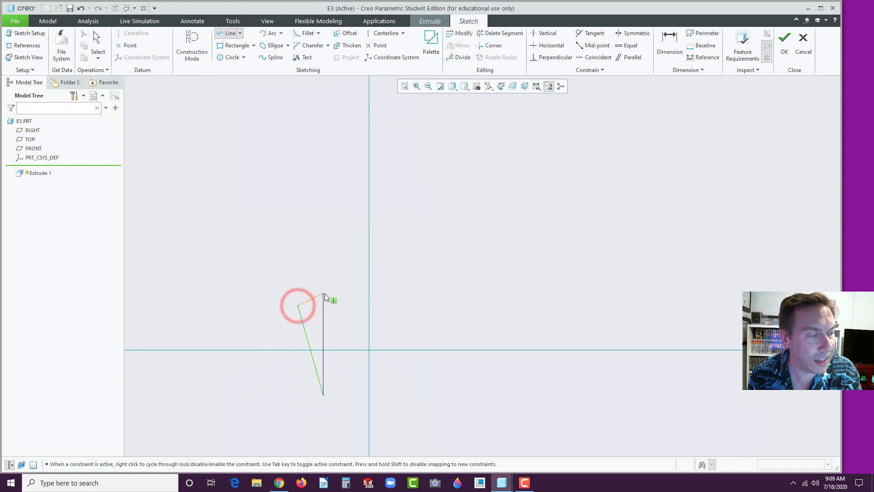
middle_click(324, 293)
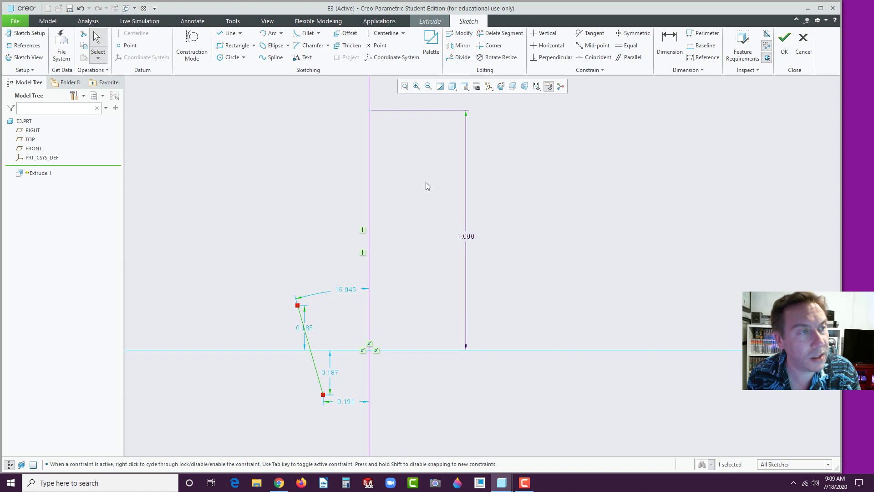
Mirror the slanted line about the vertical centerline and clear the selection
left_click(461, 47)
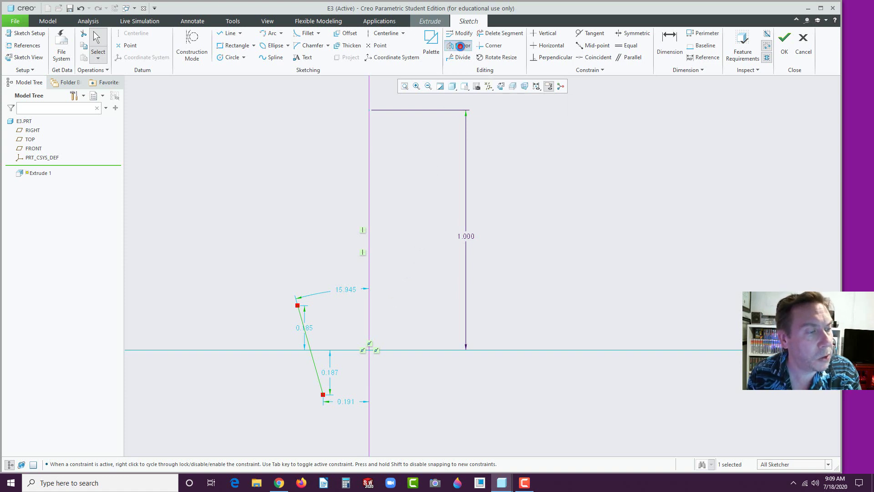
left_click(370, 270)
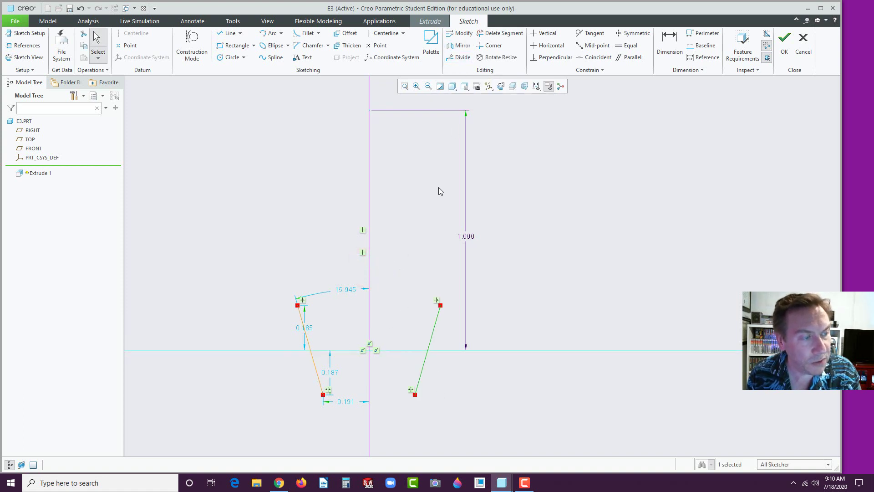
left_click(424, 218)
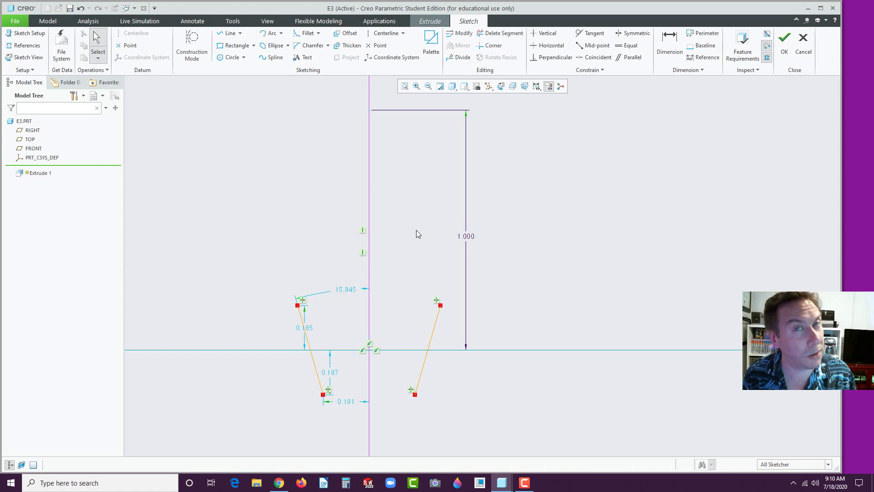
left_click(309, 344)
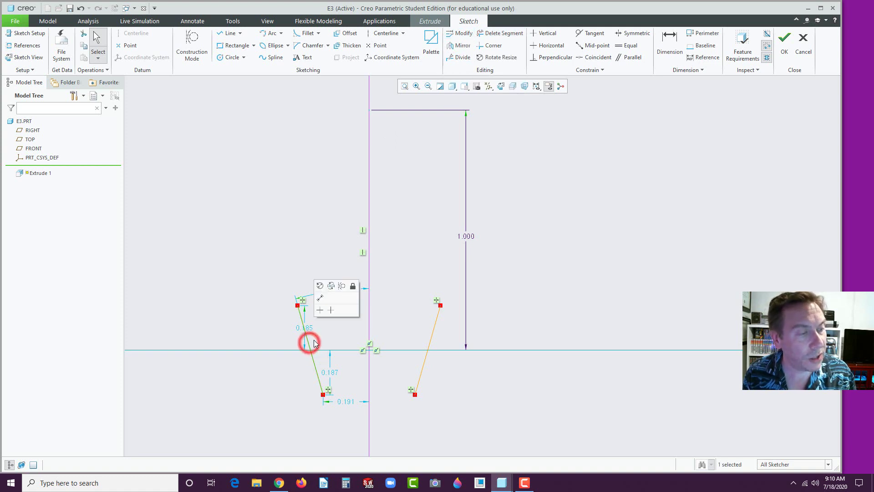
left_click(397, 230)
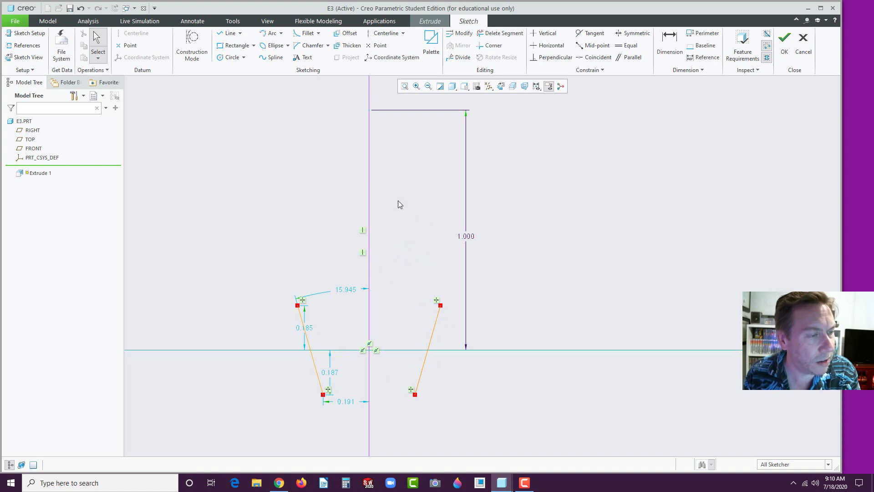
Join the upper ends of the two slanted lines with a 3-Point / Tangent End arc of about 0.31 radius
left_click(281, 34)
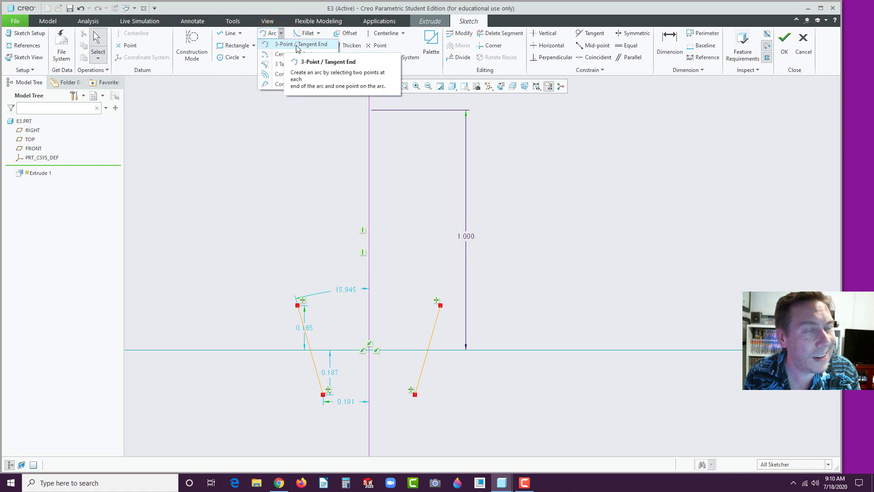
left_click(296, 45)
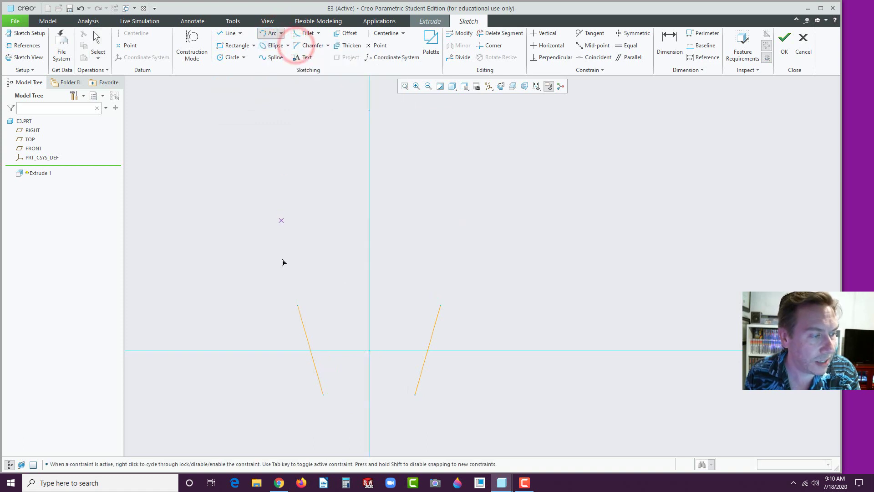
left_click(298, 306)
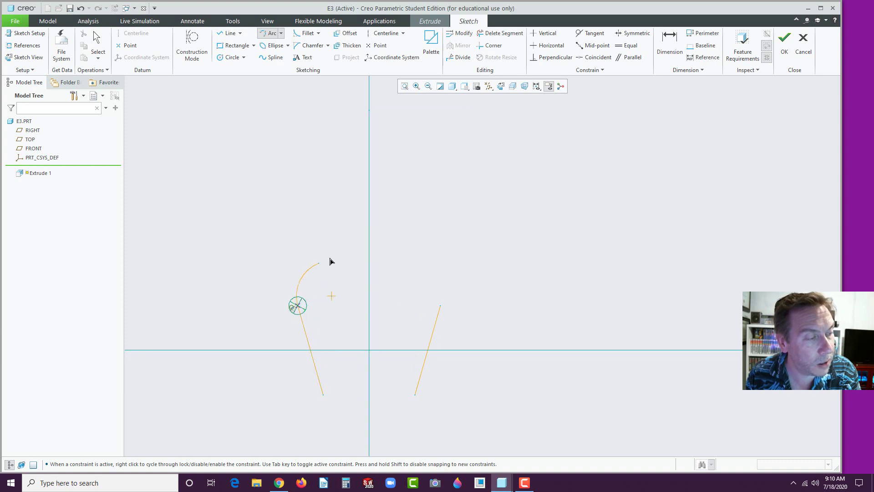
left_click(440, 305)
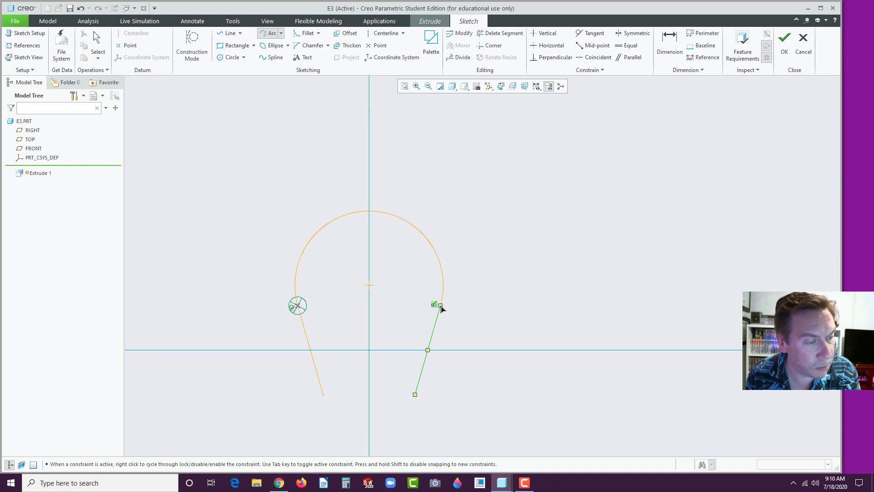
middle_click(441, 305)
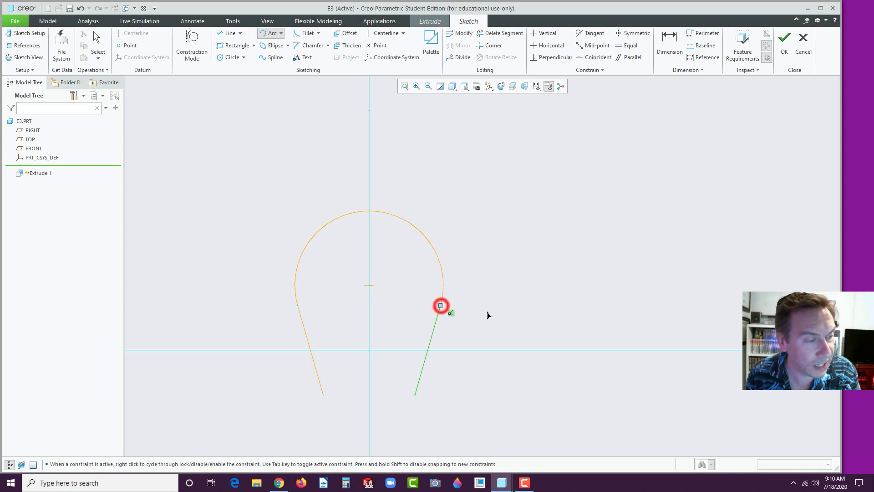
Close the profile with a tangent arc of about 0.2 radius between the lower ends of the slanted lines
left_click(416, 397)
left_click(415, 395)
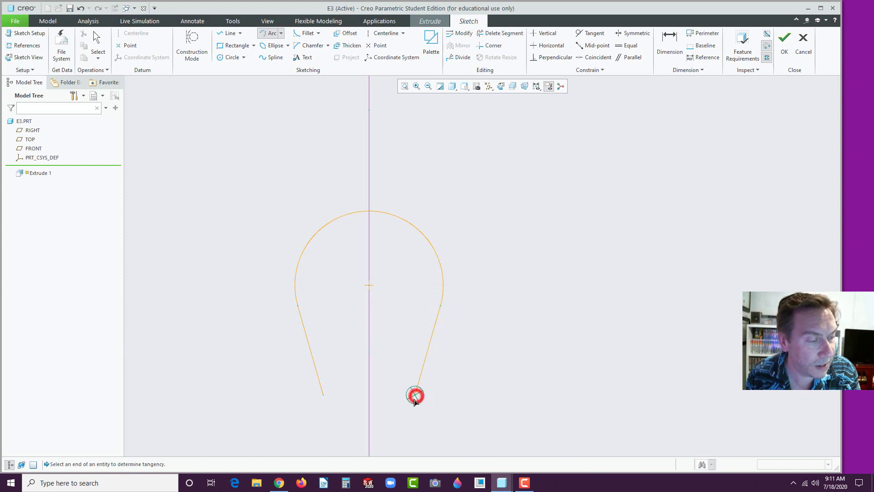
left_click(323, 395)
middle_click(293, 426)
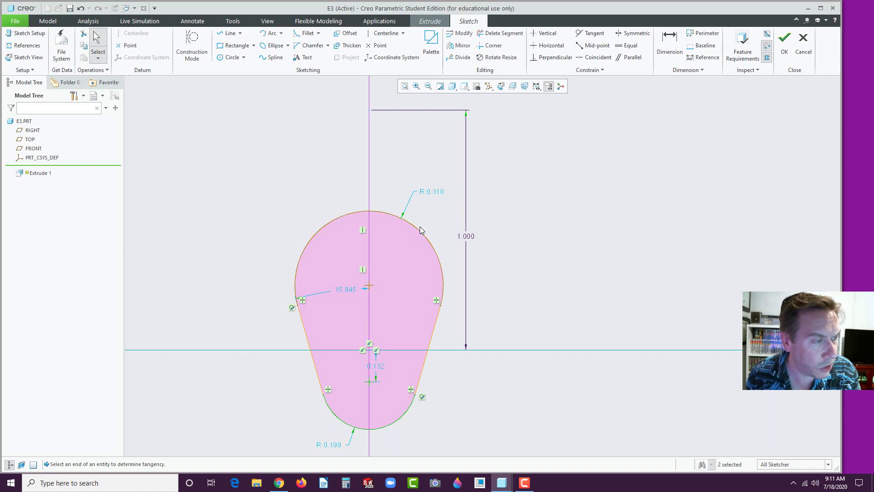
Set the upper arc's radius to 0.75 and the lower arc's radius to 0.6
double_click(440, 193)
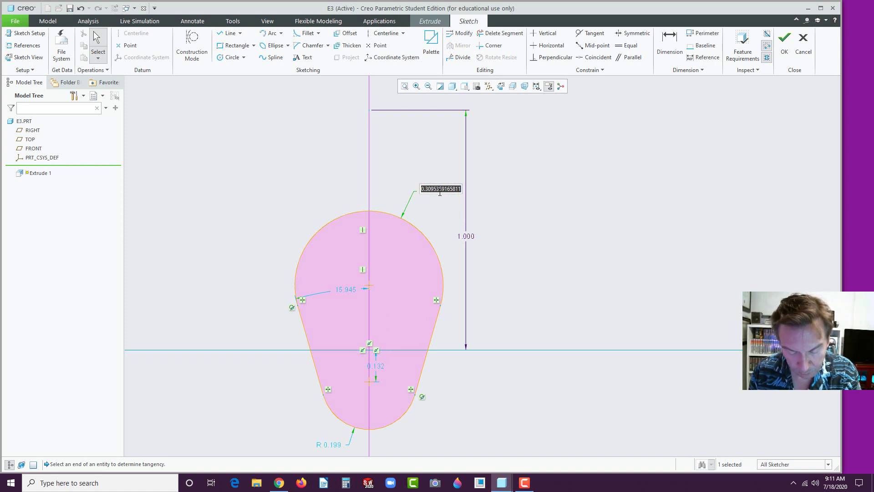
key("BackSpace")
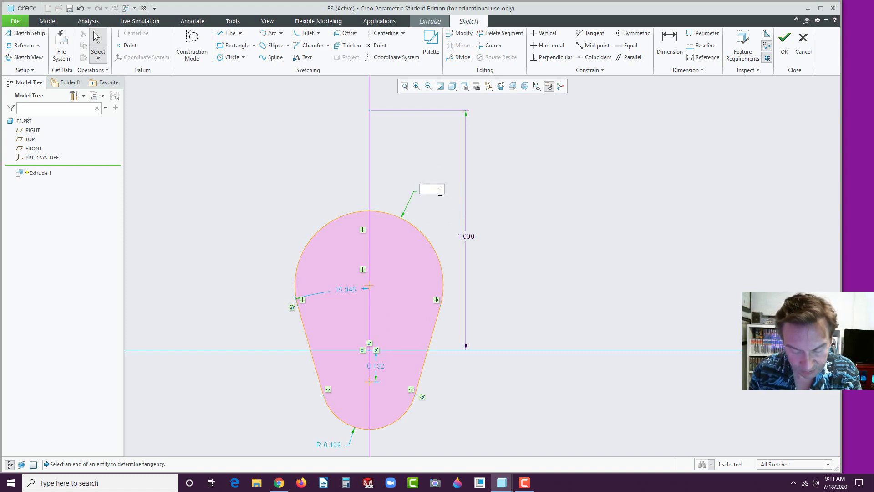
type(".75")
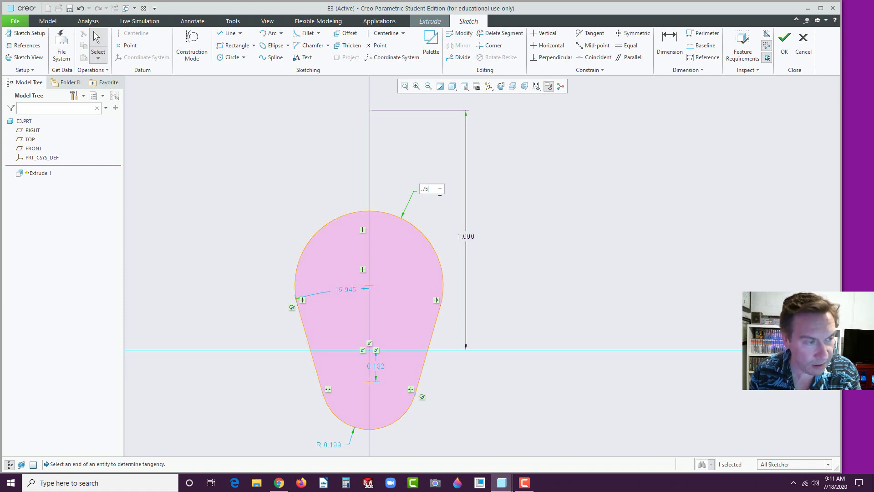
key("Return")
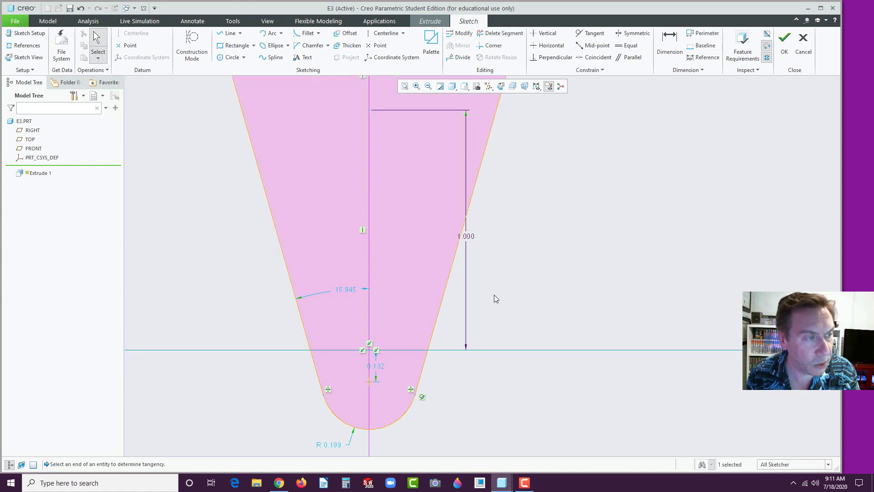
scroll(494, 297, "up", 4)
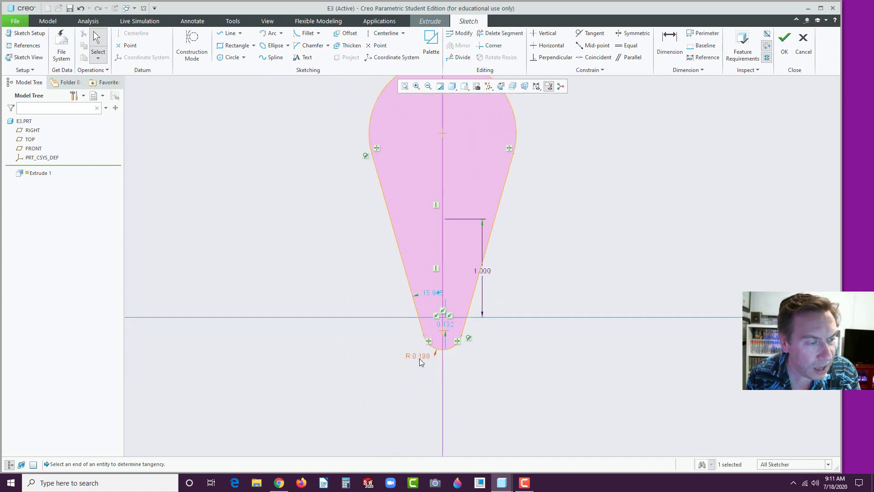
double_click(419, 356)
type(".6")
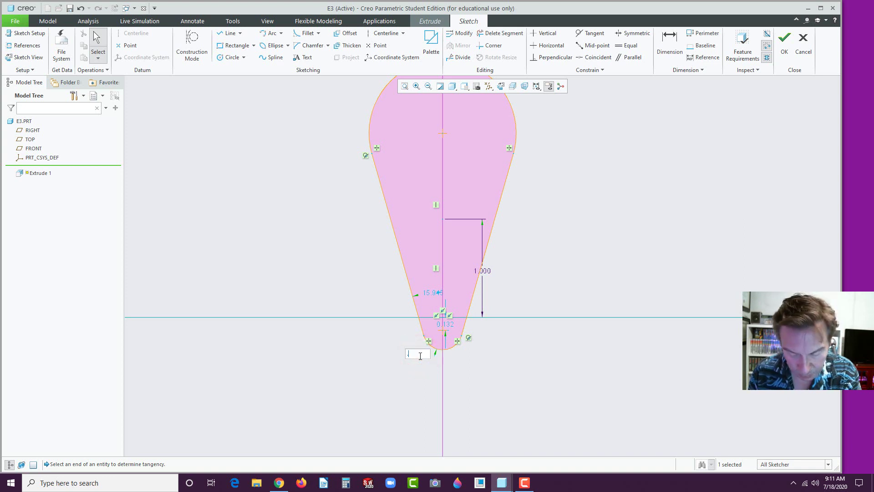
key("Return")
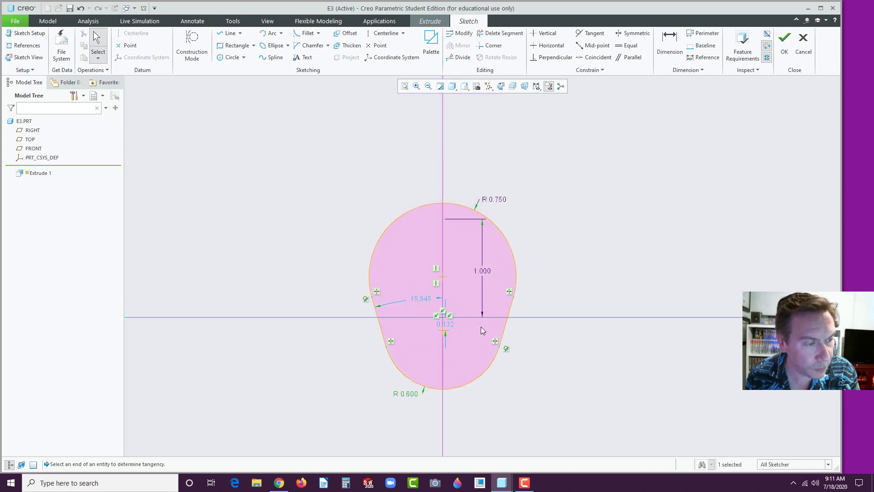
Dimension the vertical distance between the two arc centers and set it to 0.75
left_click(670, 39)
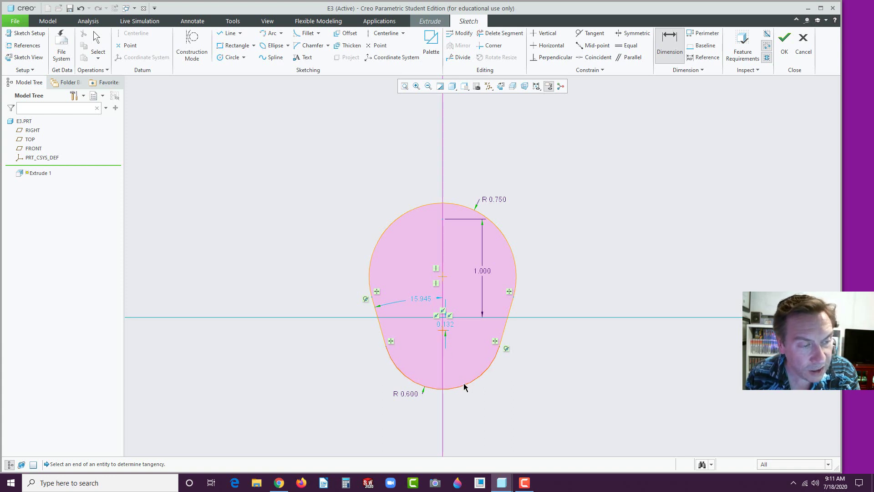
left_click(444, 331)
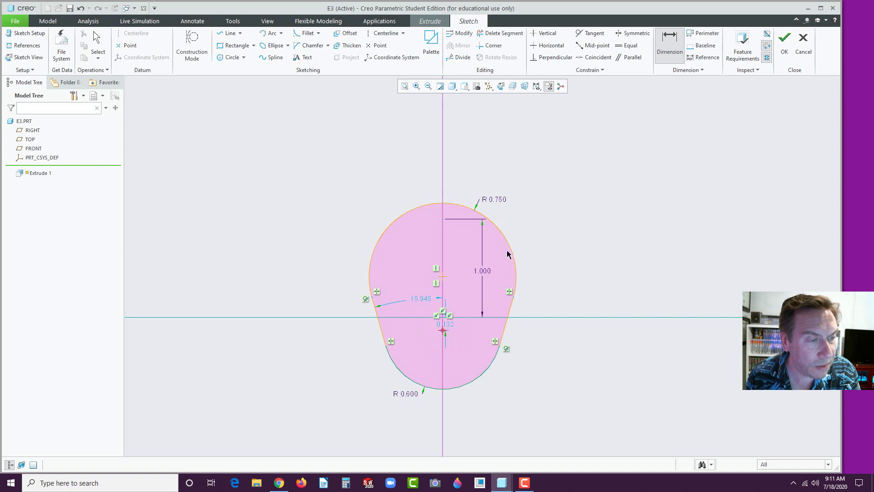
left_click(443, 276)
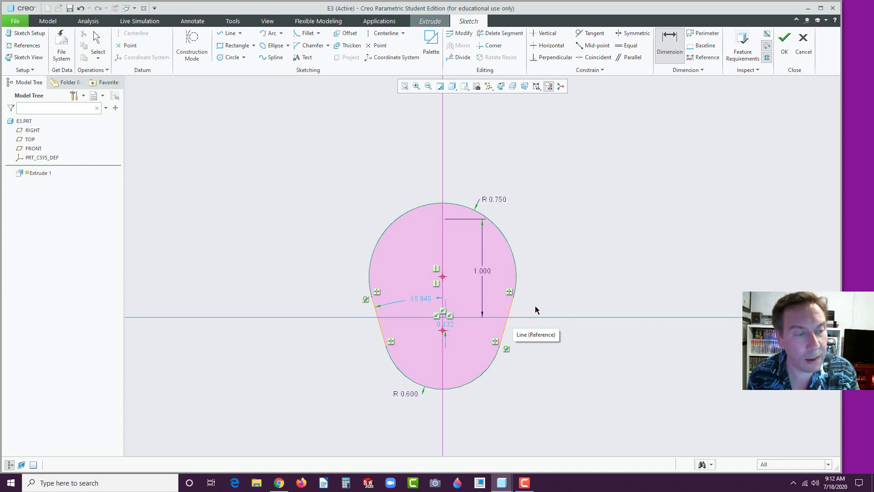
middle_click(550, 296)
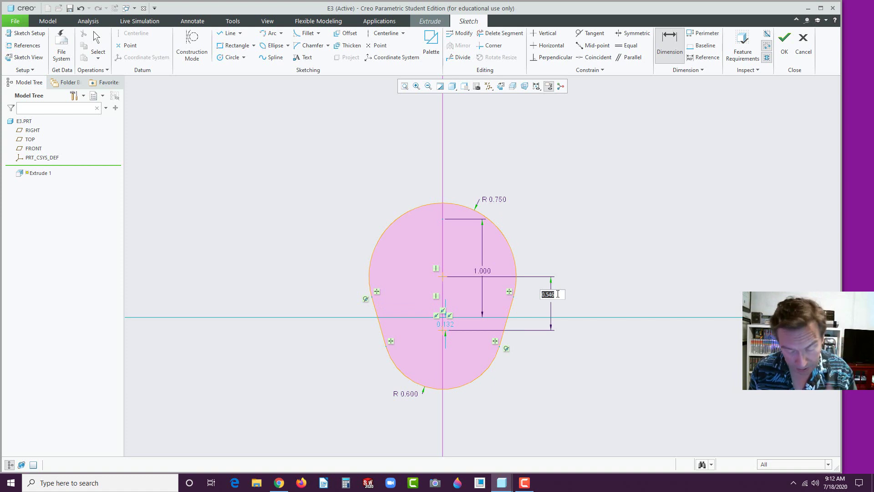
type(".75")
key("Return")
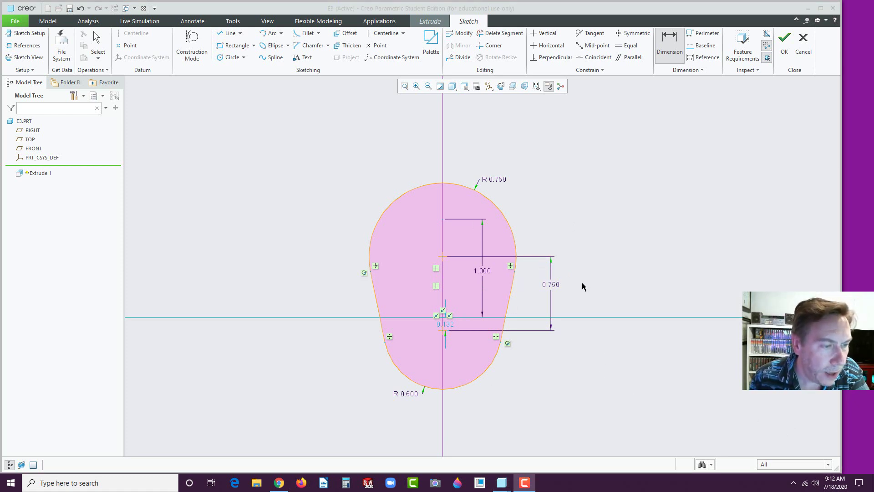
middle_click(617, 260)
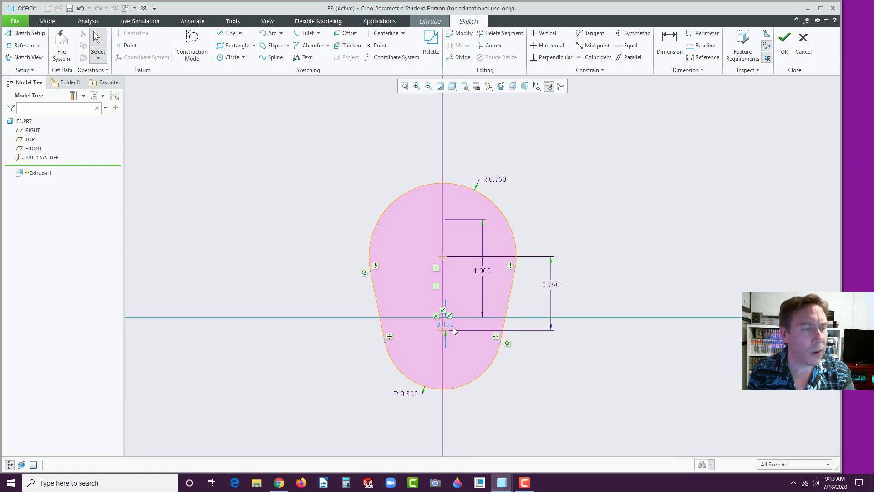
Make the lower arc's center coincident with the construction line's lower endpoint at the origin
left_click(602, 62)
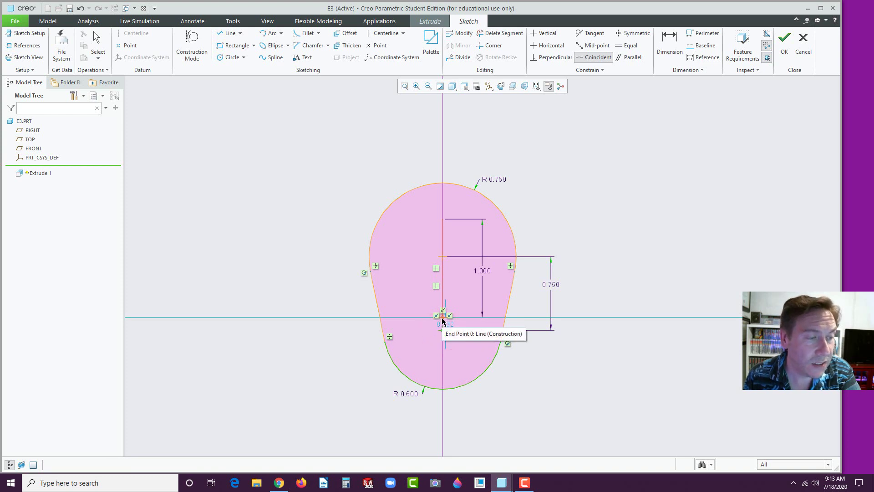
left_click(442, 319)
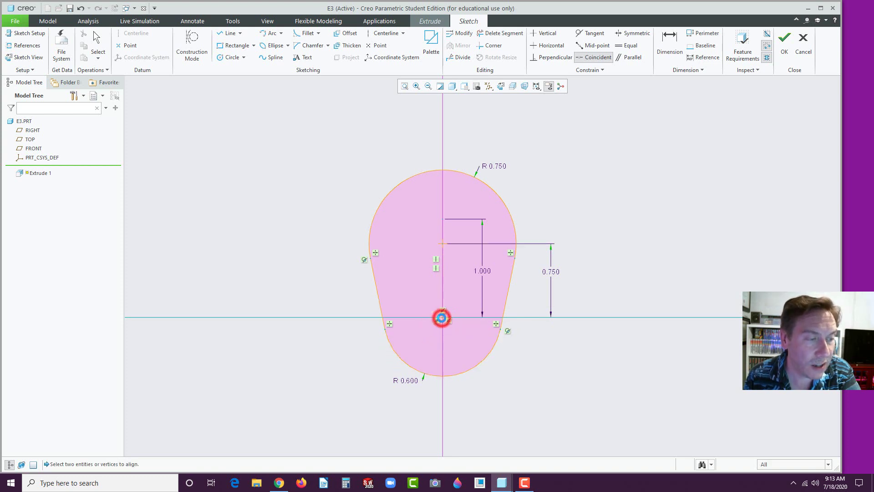
middle_click(487, 332)
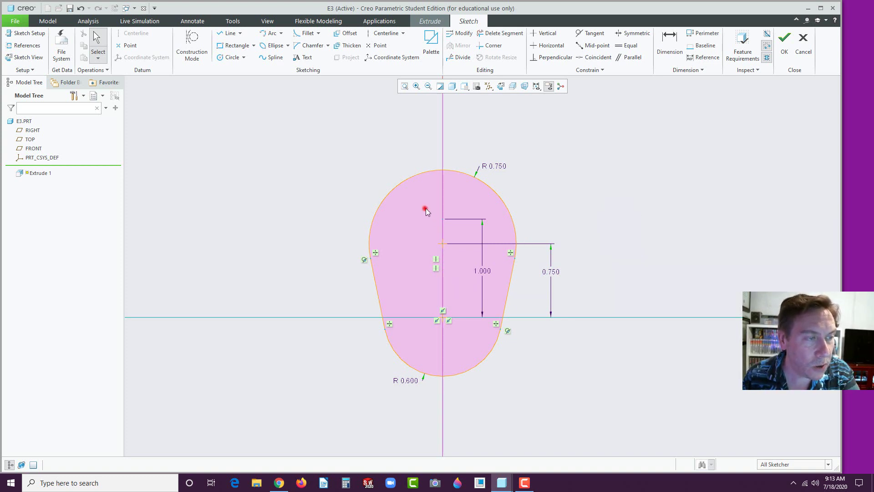
left_click_drag(425, 208, 465, 329)
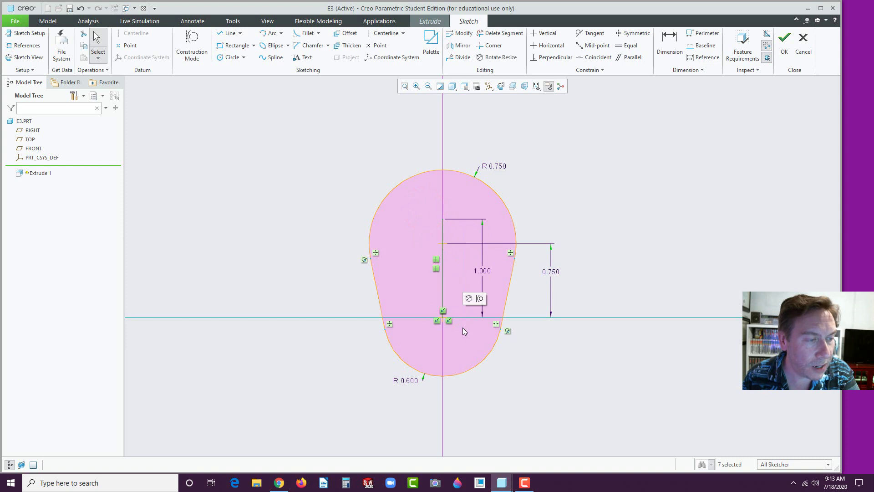
left_click(455, 270)
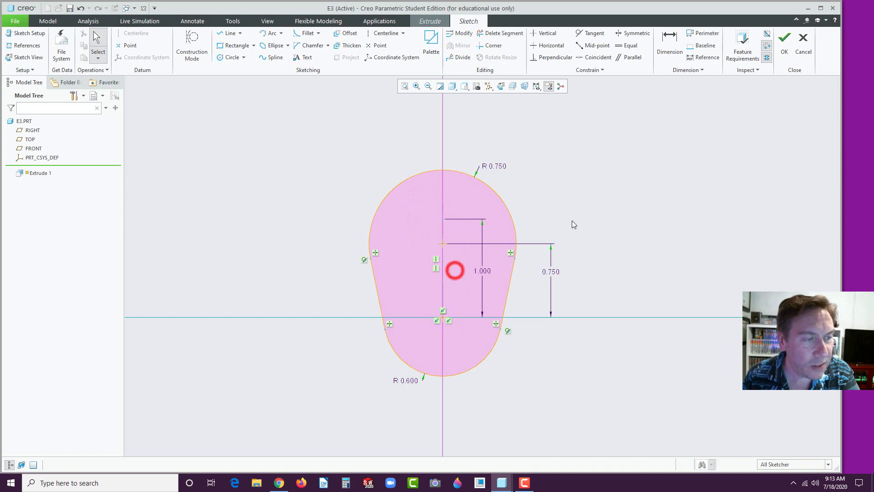
left_click(587, 207)
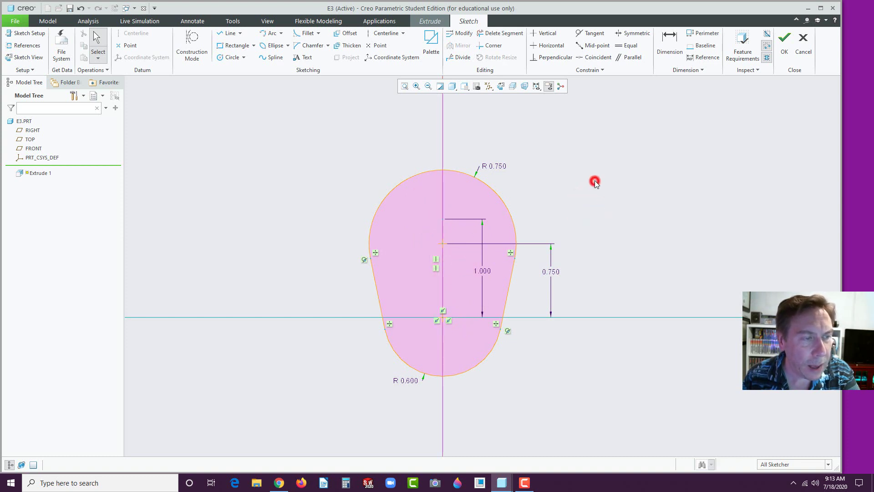
Move the construction line's 1.000 length dimension to the other side of the line
left_click(481, 292)
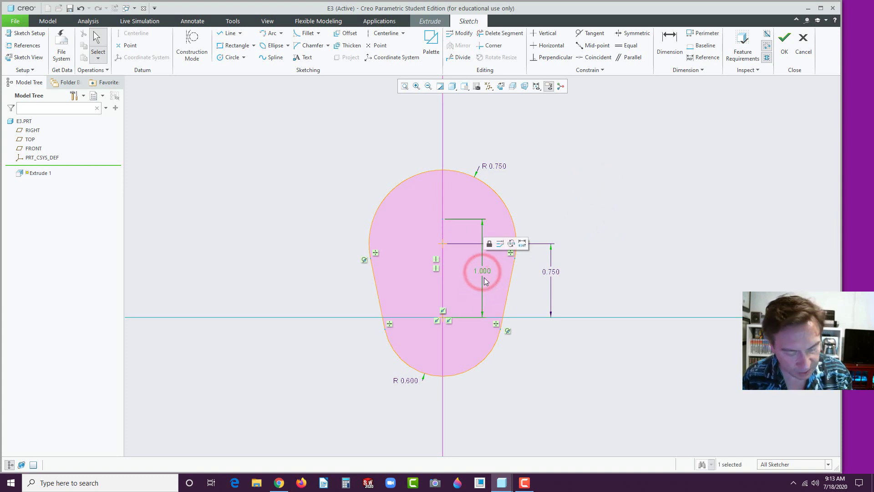
left_click_drag(485, 277, 435, 287)
left_click(639, 221)
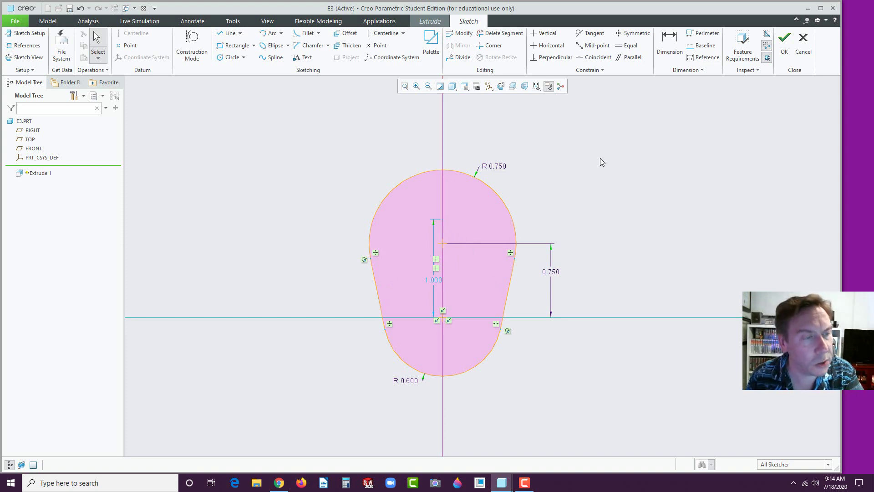
Finish the profile sketch and set the extrusion's blind depth to 0.5
left_click(786, 52)
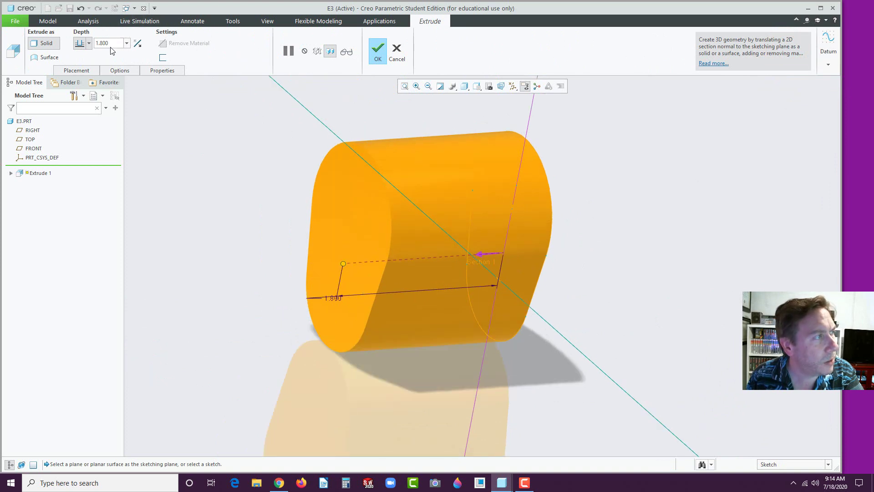
left_click(109, 43)
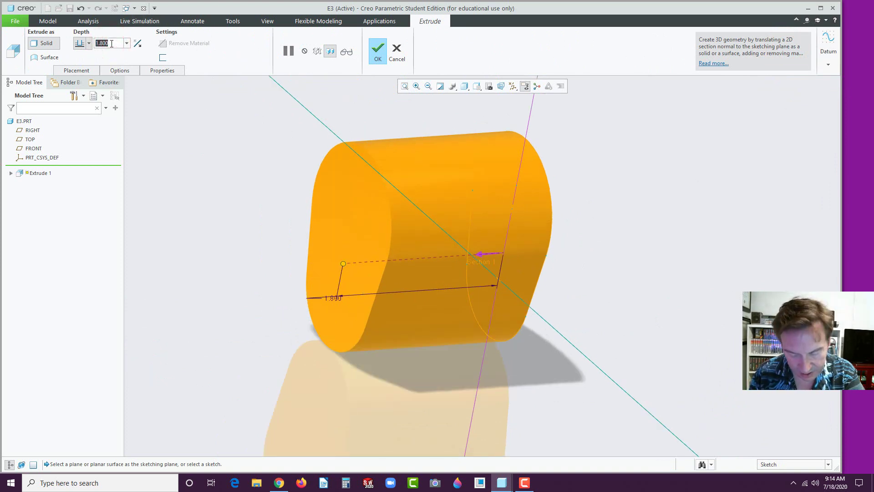
key("BackSpace")
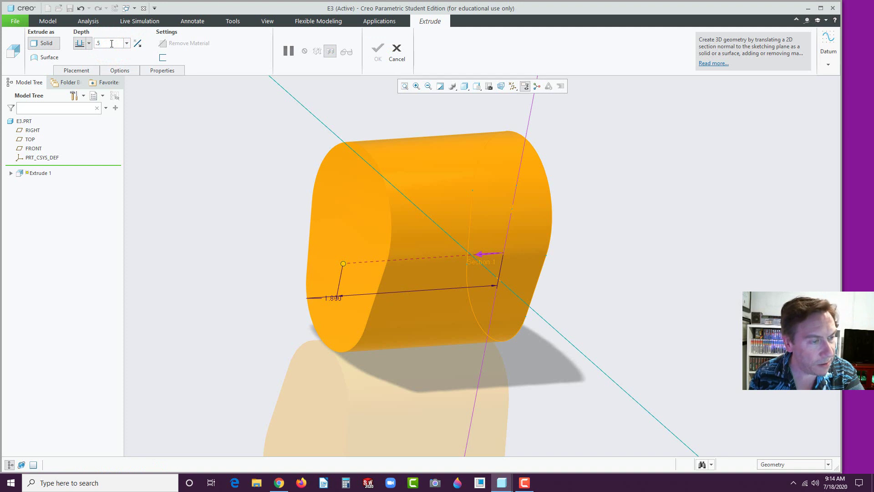
type(".5")
key("Return")
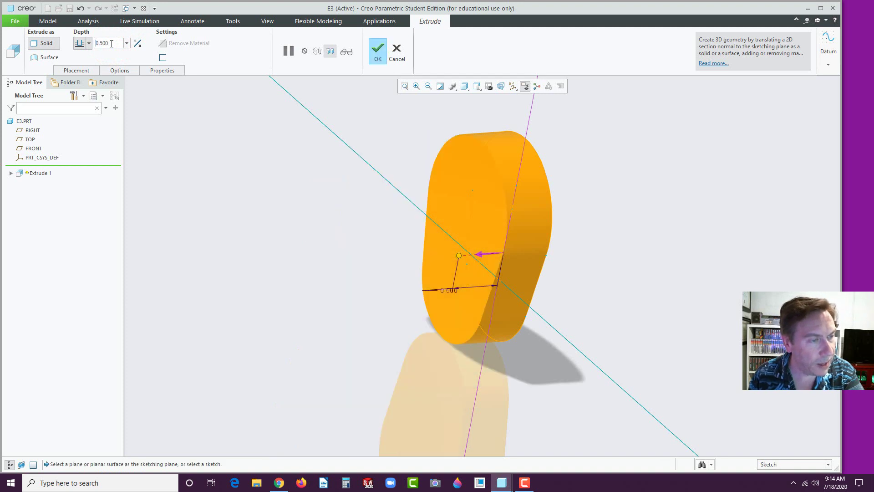
Add a taper to the extrusion with an entered angle of -7 degrees and complete the feature
left_click(117, 71)
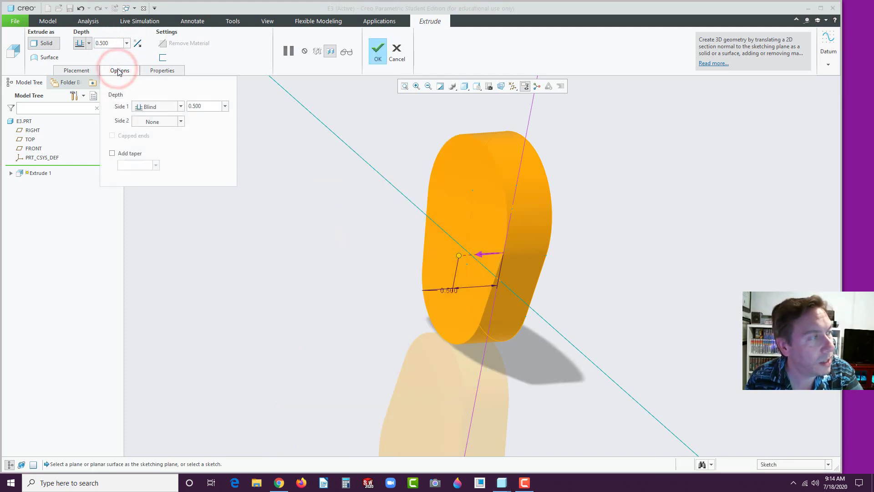
left_click(112, 153)
left_click(131, 165)
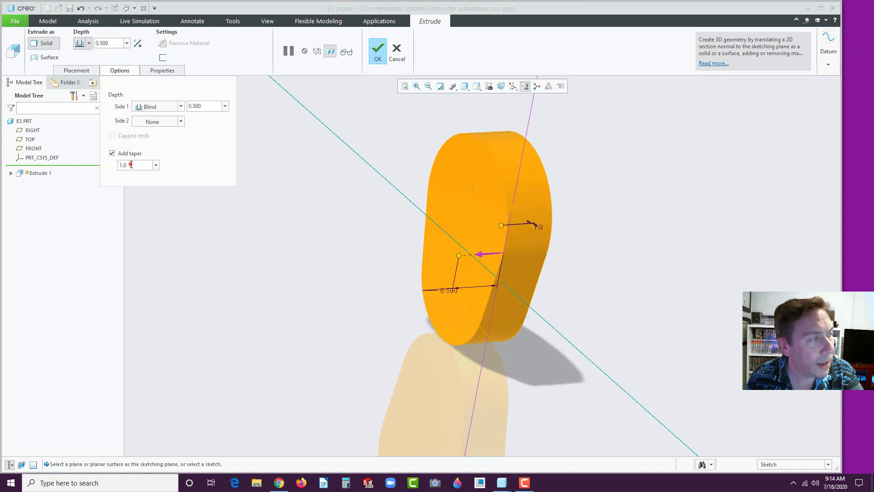
double_click(129, 164)
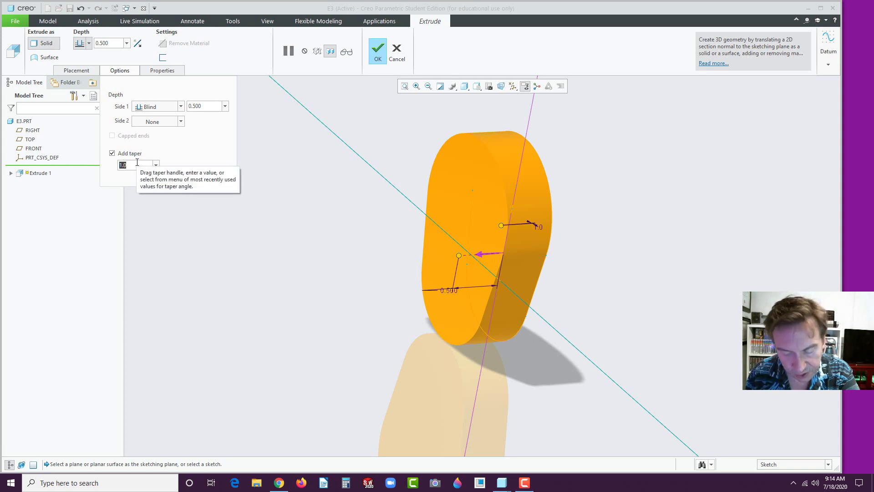
type("-")
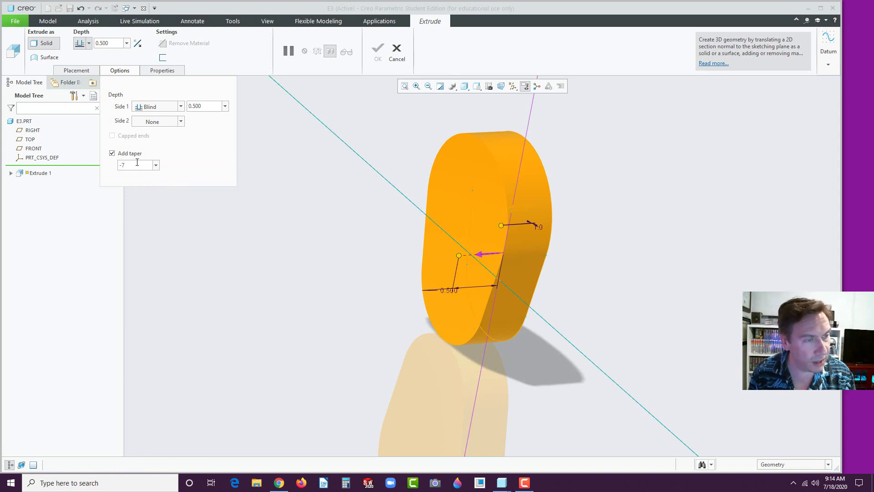
type("7")
key("Return")
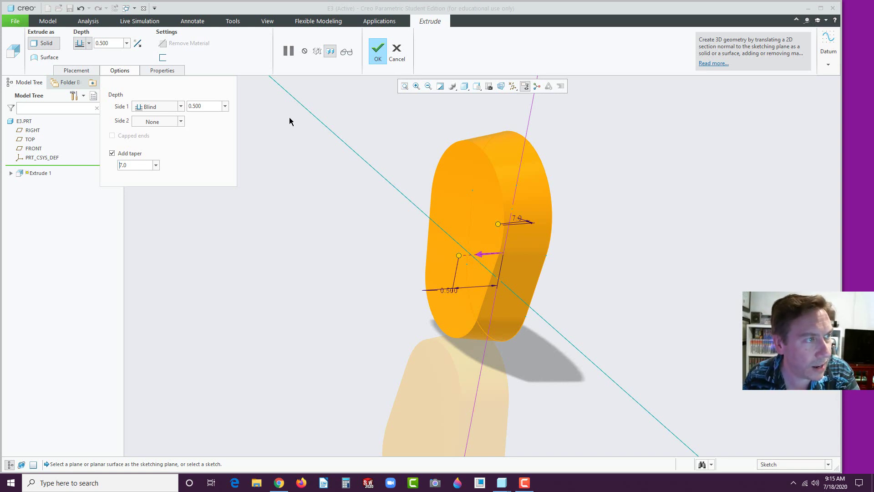
left_click(377, 49)
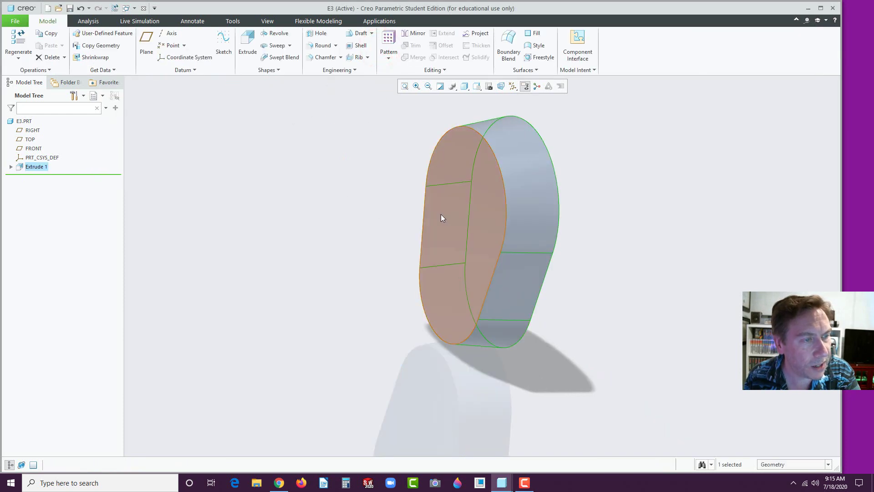
Mirror the tapered extrusion about its larger flat face on the sketch-plane side
left_click(414, 34)
middle_click_drag(360, 254, 292, 245)
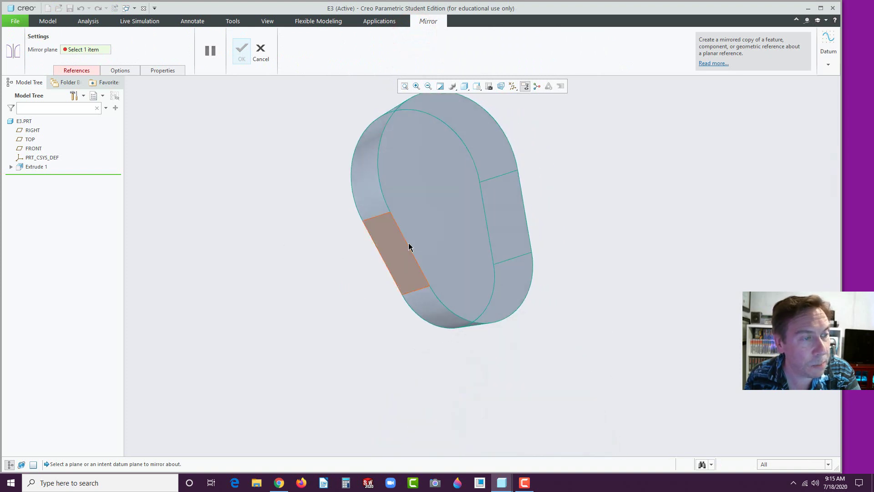
left_click(447, 207)
mouse_move(446, 205)
middle_mouse_down()
mouse_move(349, 248)
mouse_move(460, 251)
middle_mouse_up()
middle_click_drag(592, 221, 586, 215)
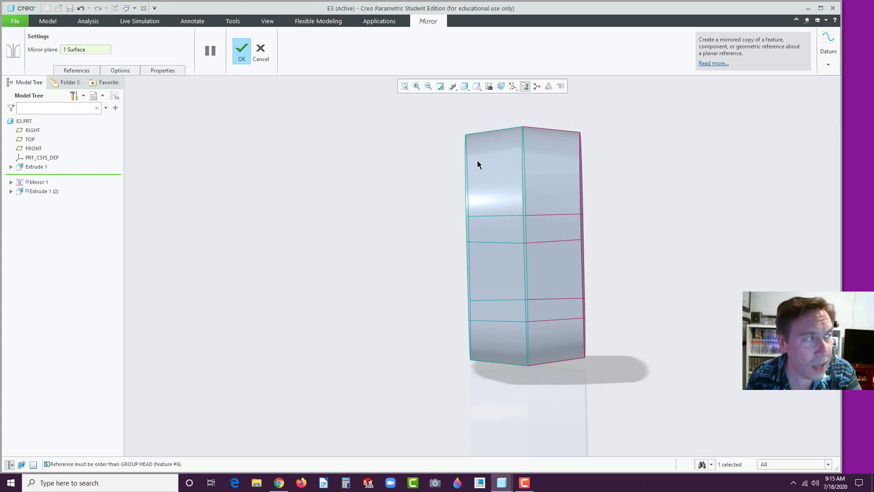
mouse_move(463, 195)
middle_mouse_down()
mouse_move(428, 228)
mouse_move(438, 234)
middle_mouse_up()
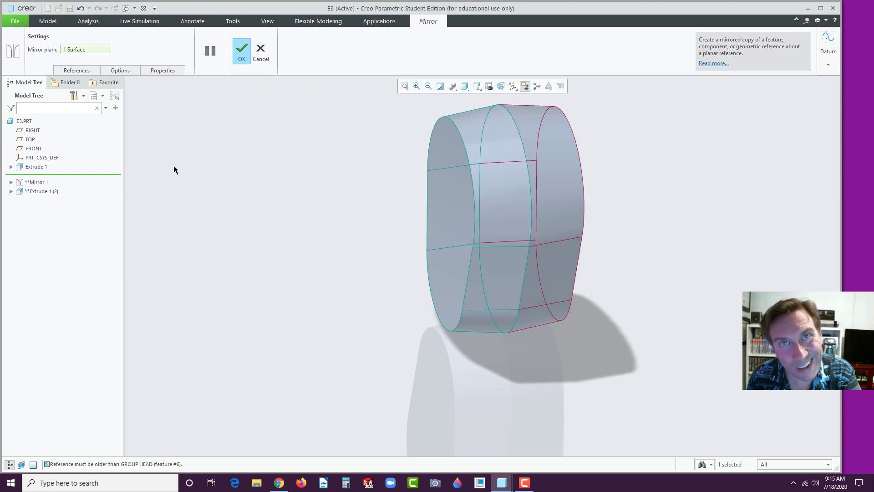
scroll(328, 255, "up", 2)
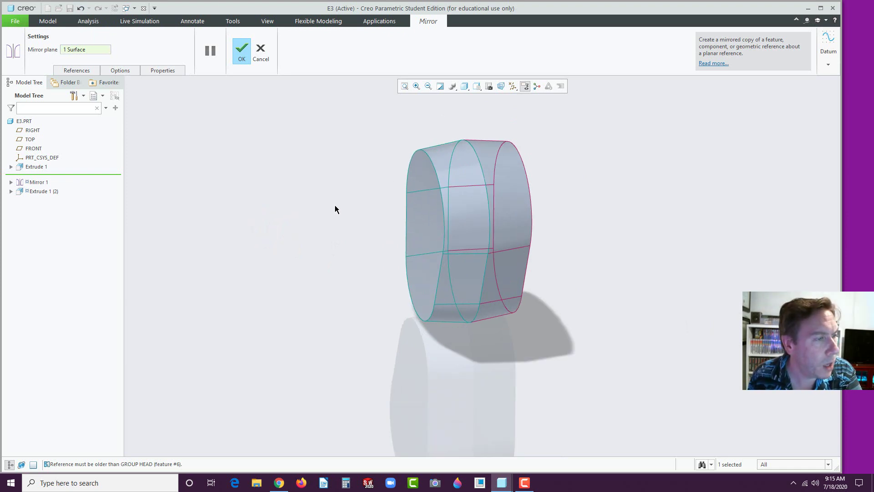
left_click(242, 50)
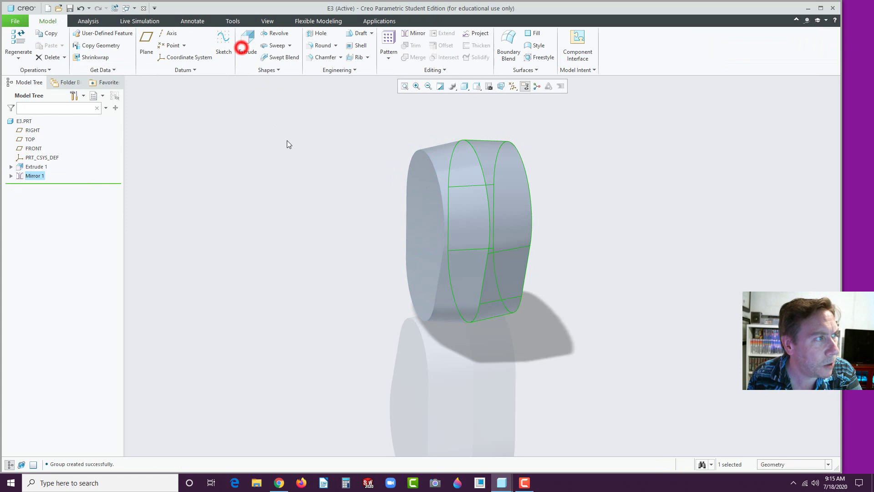
Switch the model's display style to Shading With Edges
left_click(318, 217)
middle_click_drag(341, 235, 345, 306)
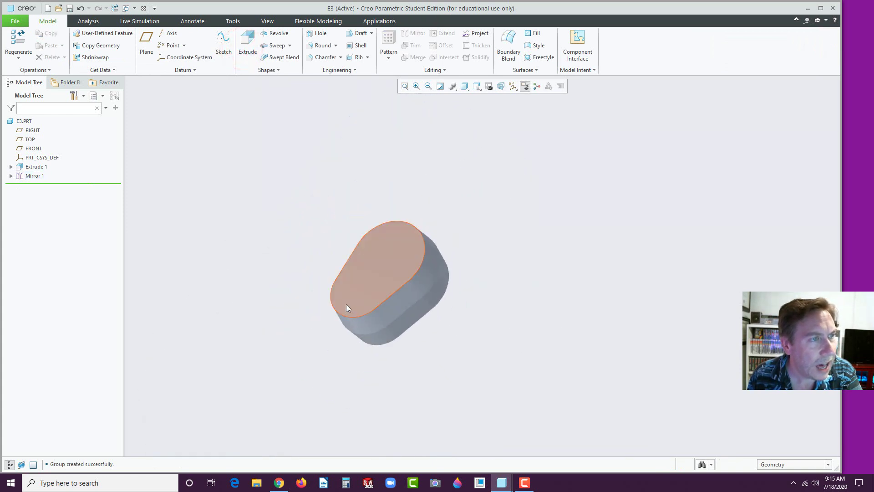
left_click(479, 89)
left_click(477, 87)
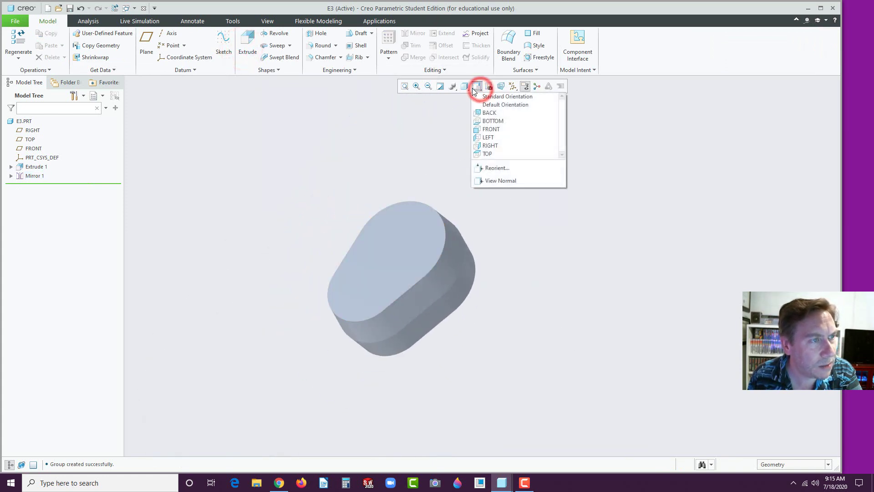
left_click(466, 89)
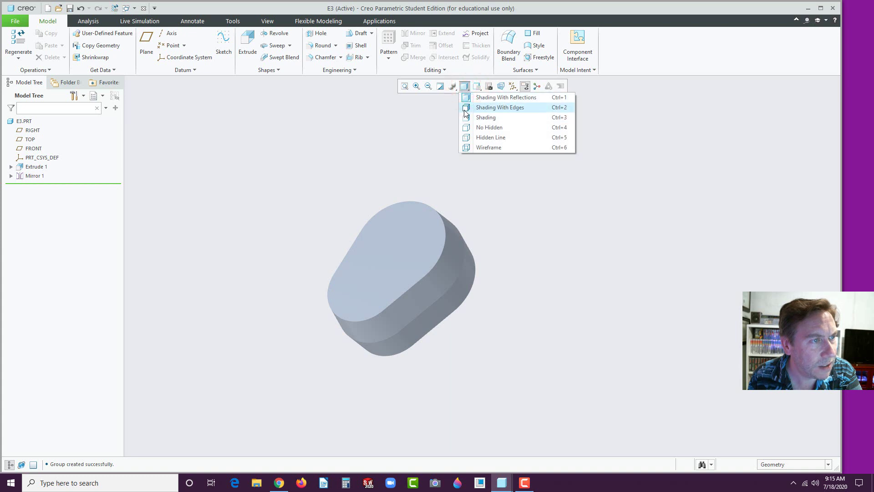
left_click(465, 107)
left_click(468, 203)
scroll(283, 345, "down", 3)
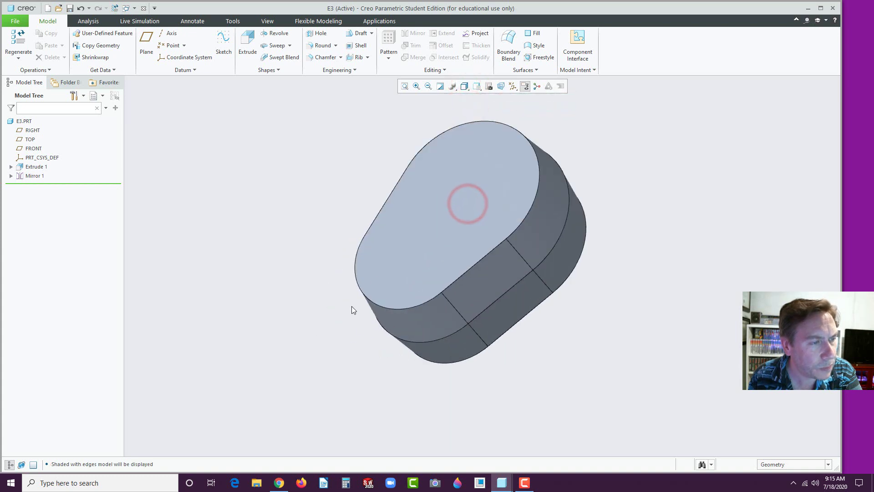
Start an extrusion sketch on the flat end face and offset the face's whole edge loop inward by 0.125
left_click(459, 204)
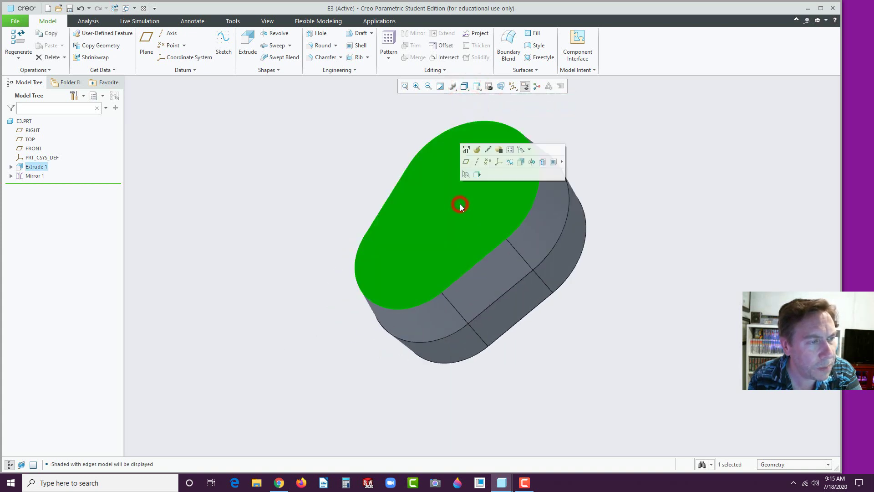
left_click(520, 162)
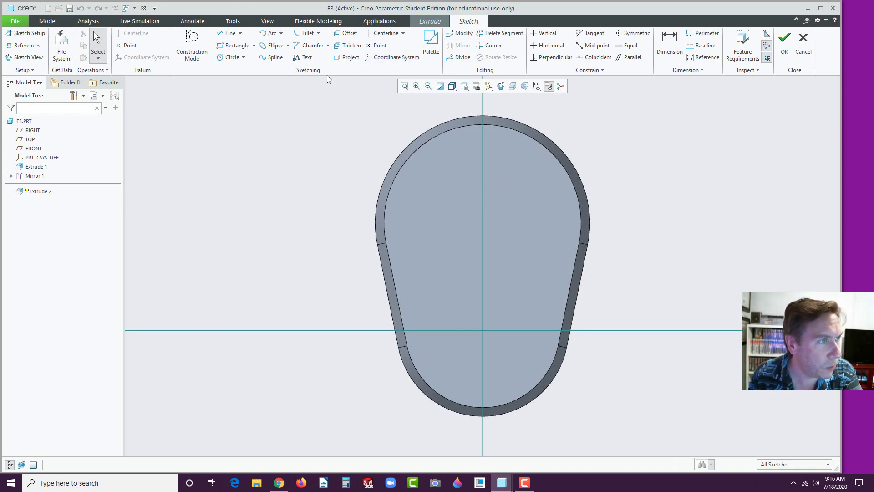
left_click(343, 35)
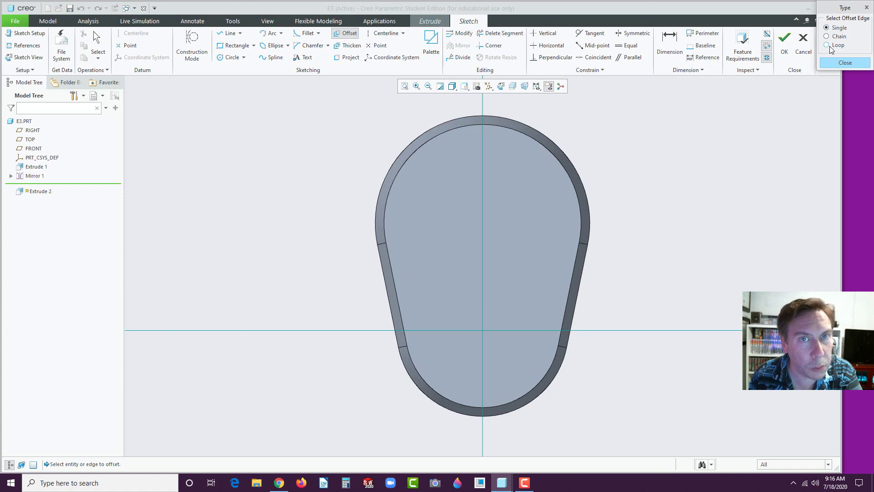
left_click(827, 45)
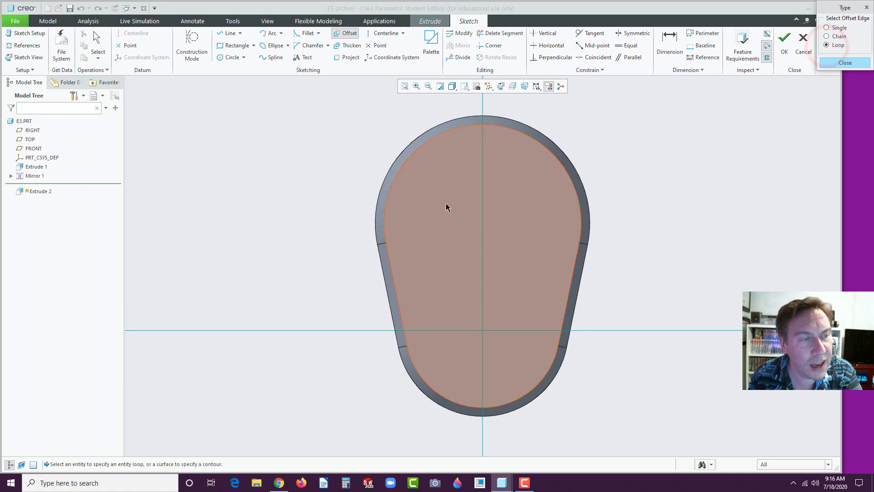
left_click(446, 207)
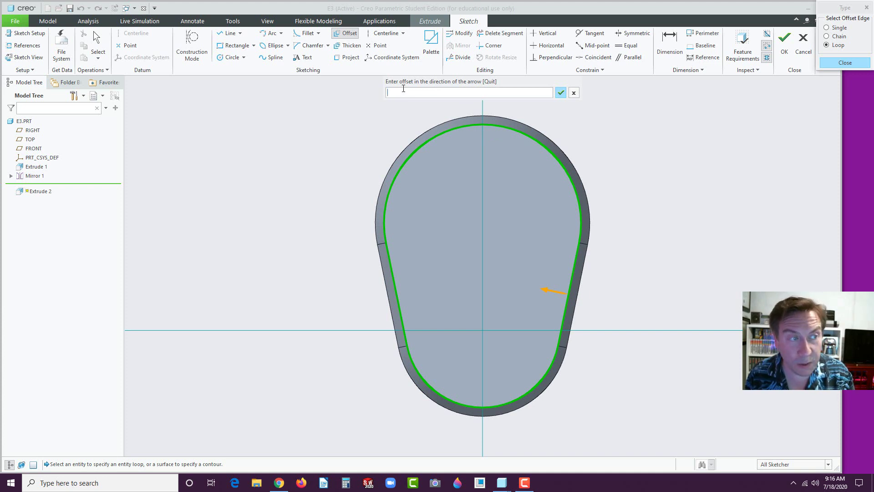
type(".25")
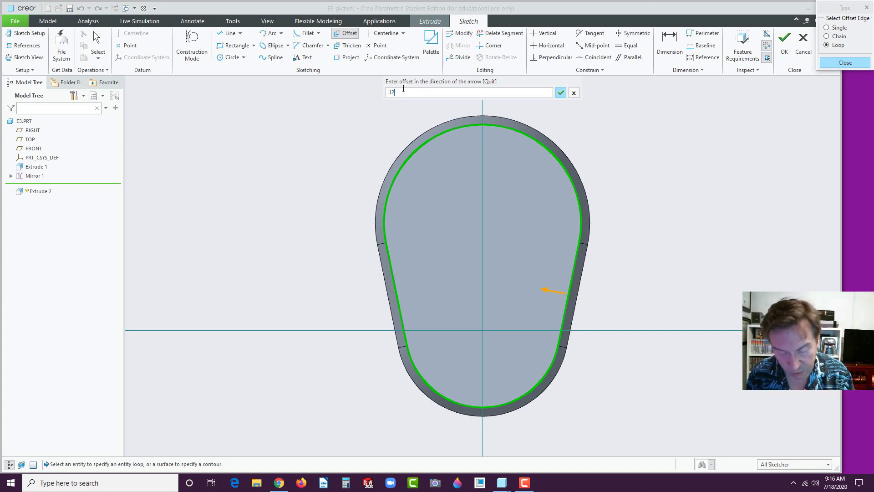
key("Return")
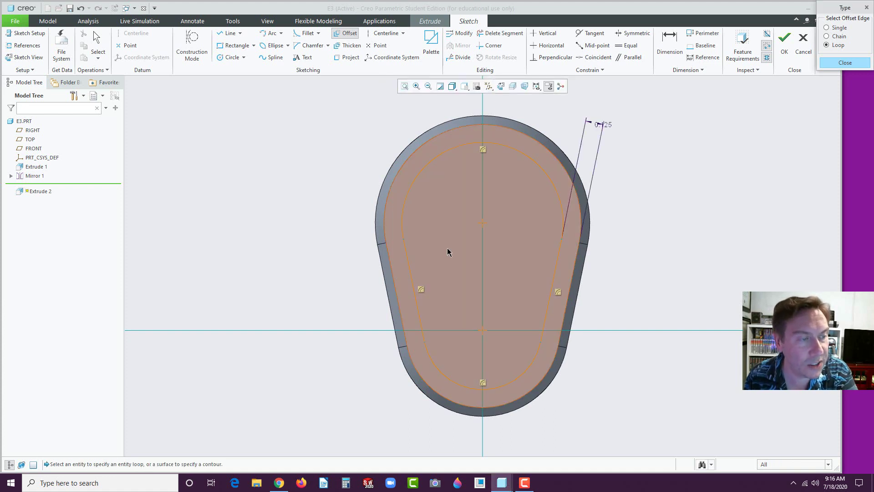
Finish the offset sketch and reverse the extrusion direction into the body so that it removes material
mouse_move(614, 280)
middle_mouse_down()
mouse_move(603, 262)
mouse_move(610, 278)
mouse_move(601, 195)
middle_mouse_up()
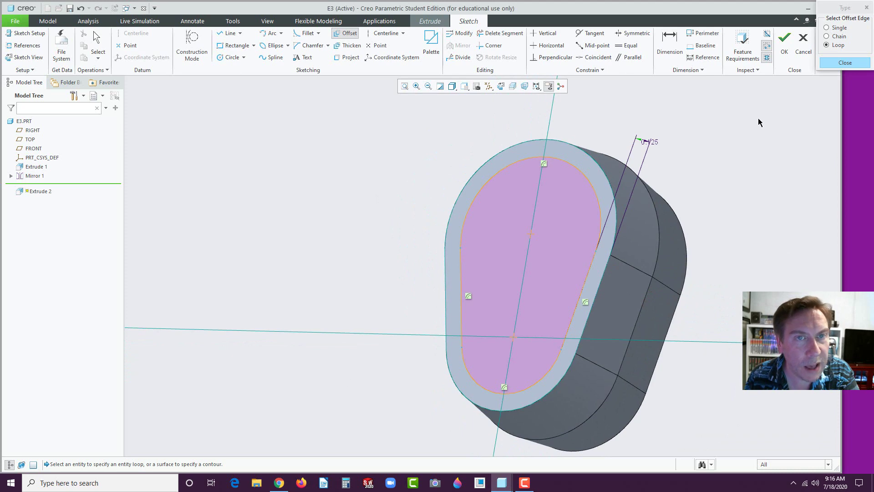
left_click(784, 41)
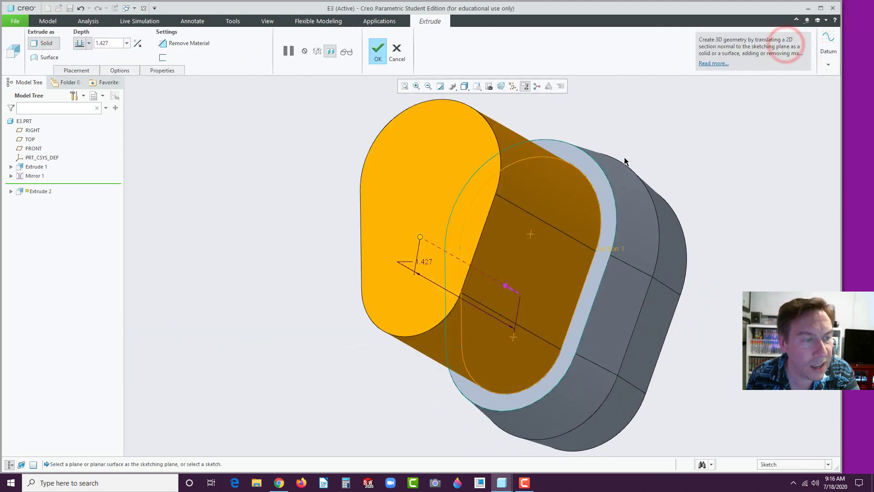
middle_click_drag(546, 293, 538, 302)
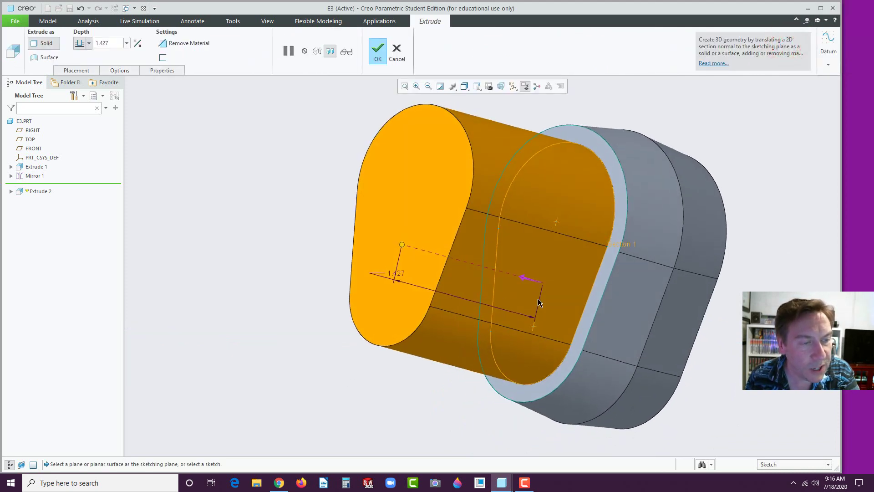
left_click(522, 280)
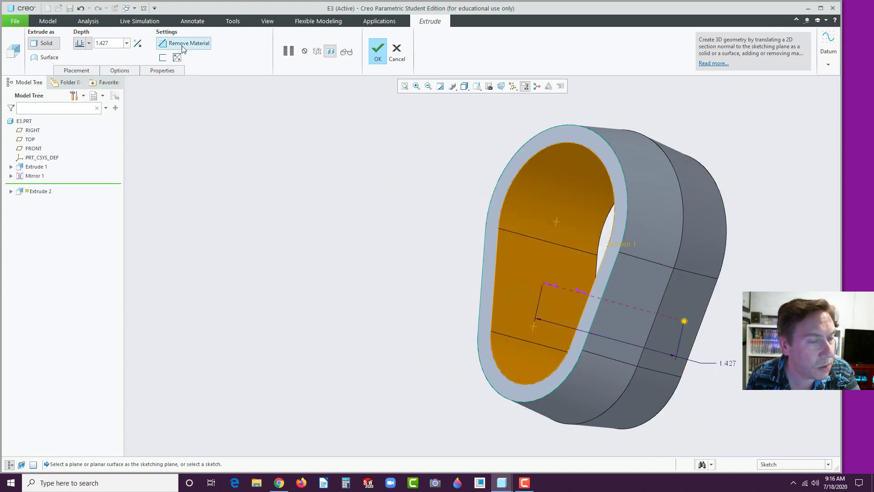
Set the depth of the offset-profile cut to 0.125 and complete the extrusion
mouse_move(276, 256)
middle_mouse_down()
mouse_move(290, 267)
mouse_move(277, 236)
middle_mouse_up()
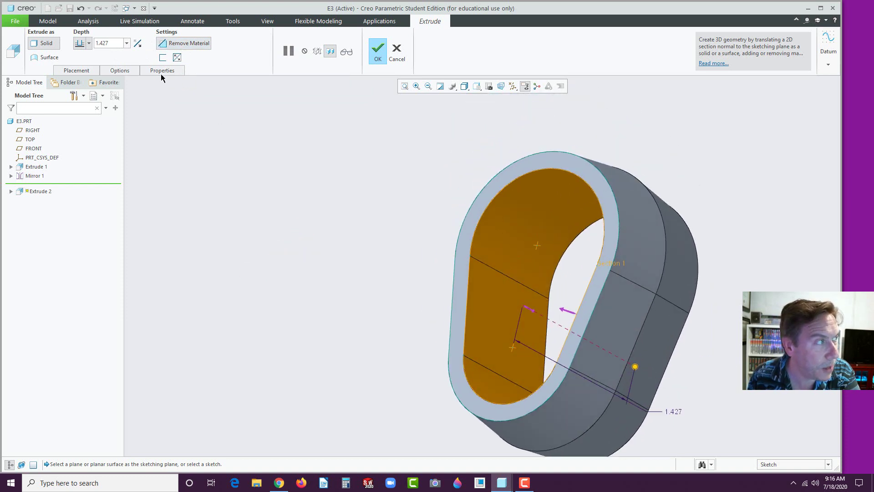
left_click(118, 43)
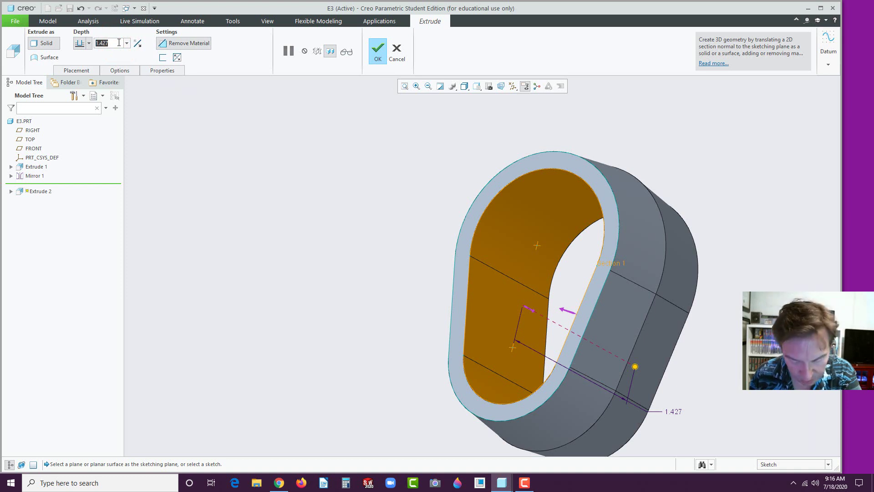
type("0.125")
key("Return")
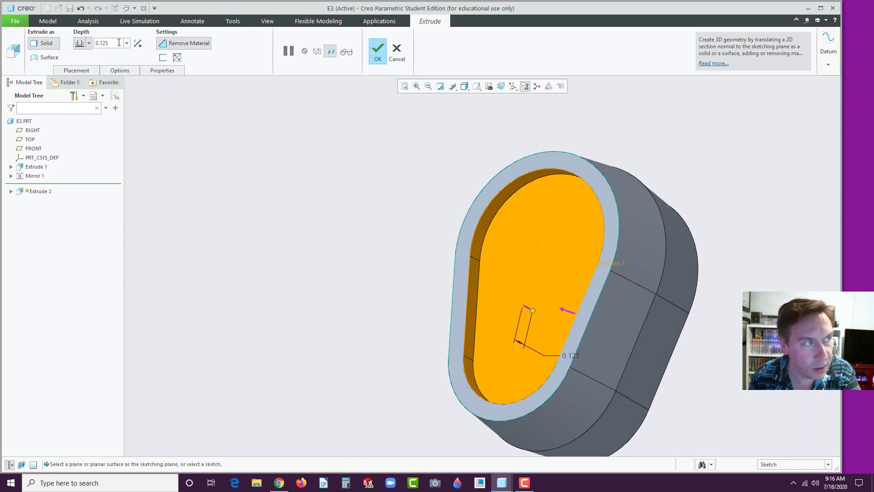
left_click(380, 49)
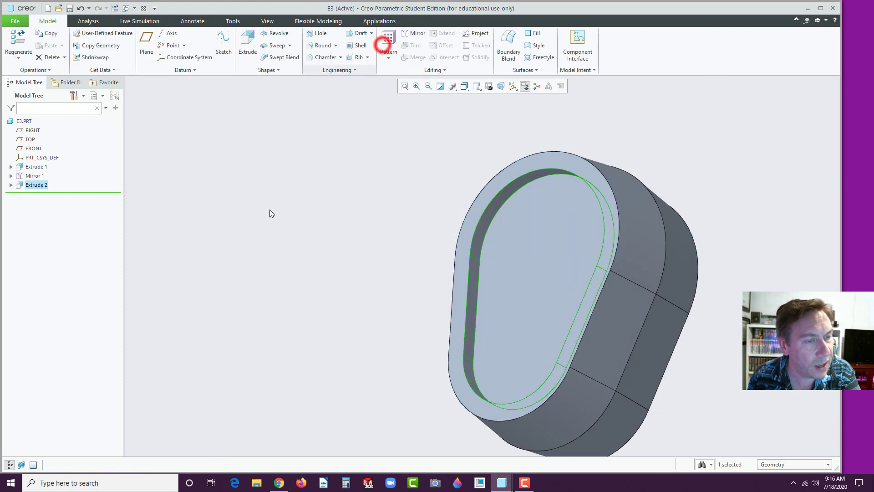
left_click(255, 237)
Start an extrusion sketch on the recess floor and draw a circle about 0.69 in diameter centred on the intersection of the reference lines
middle_click_drag(404, 216, 523, 263)
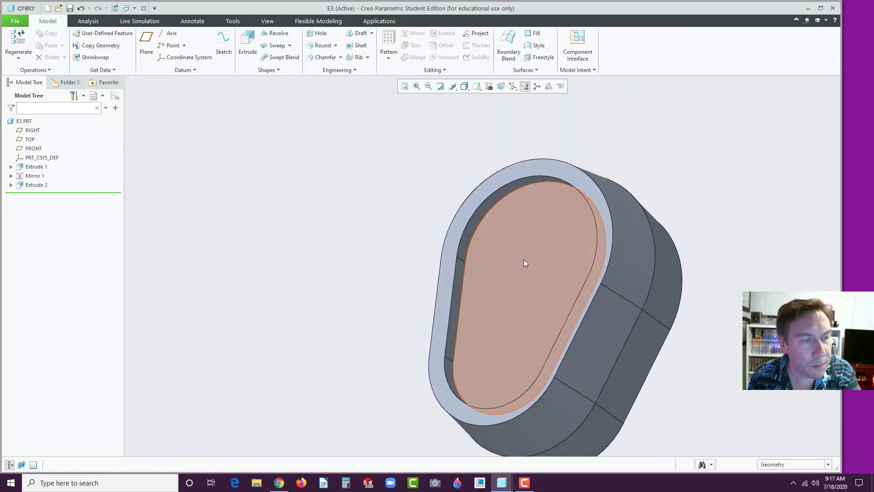
left_click(550, 239)
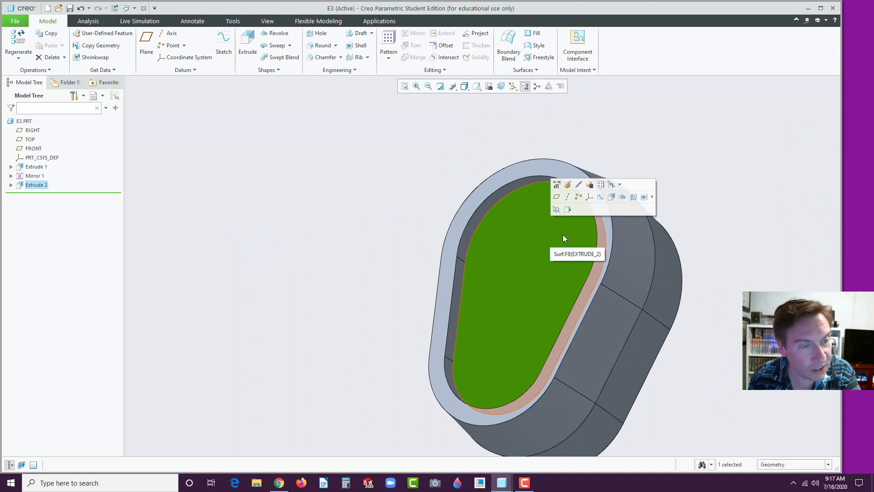
left_click(611, 197)
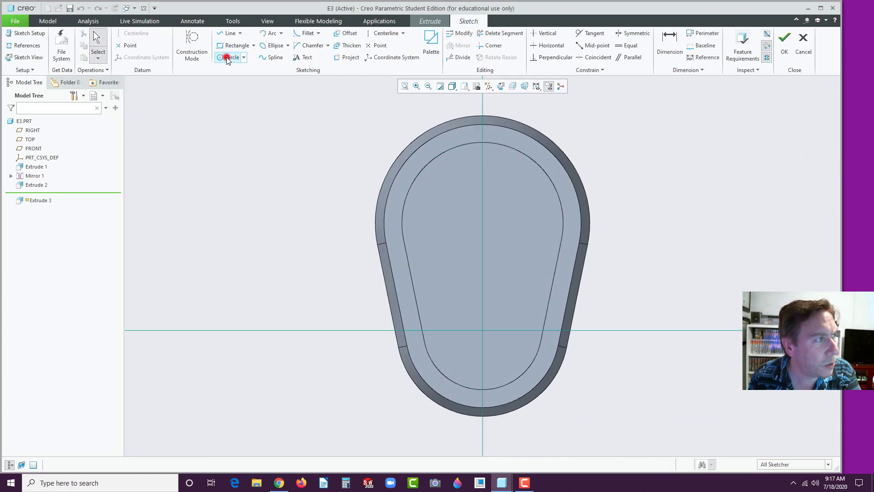
left_click(232, 58)
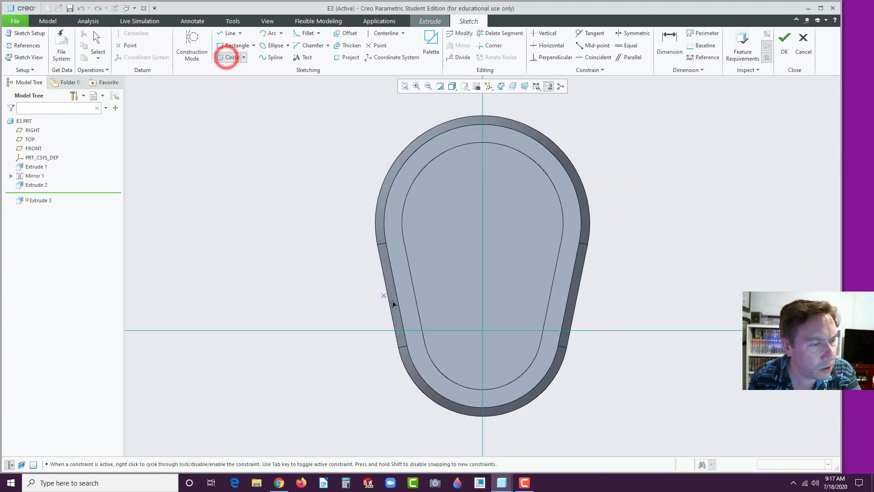
middle_click(483, 331)
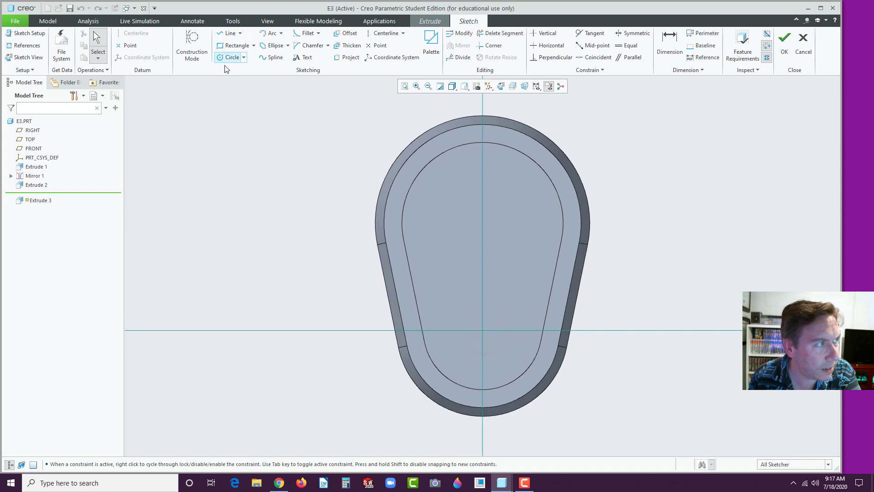
left_click(223, 58)
left_click(481, 331)
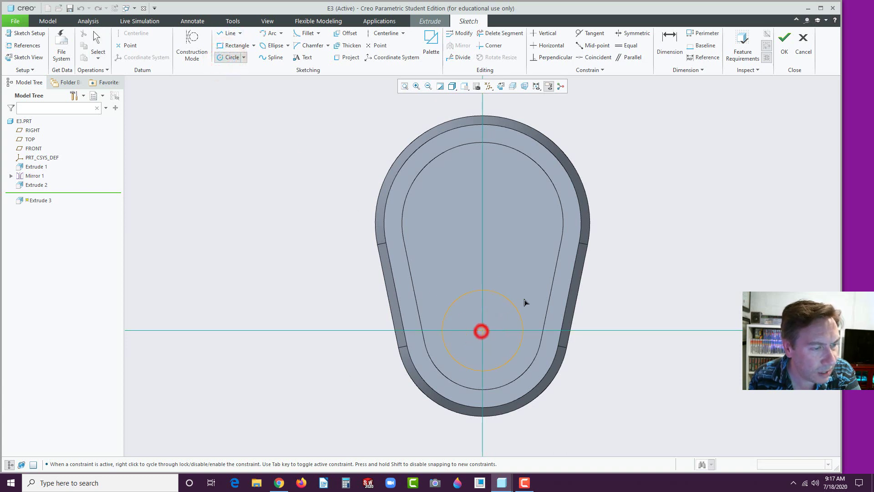
left_click(521, 300)
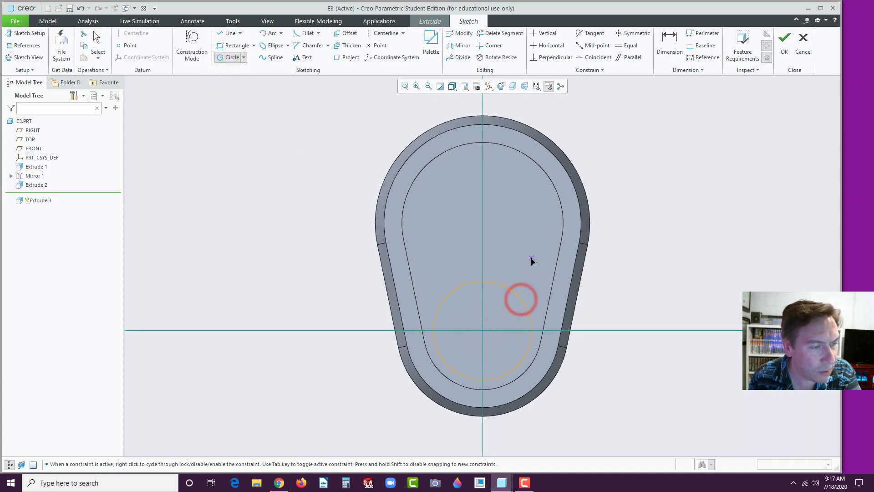
middle_click(532, 260)
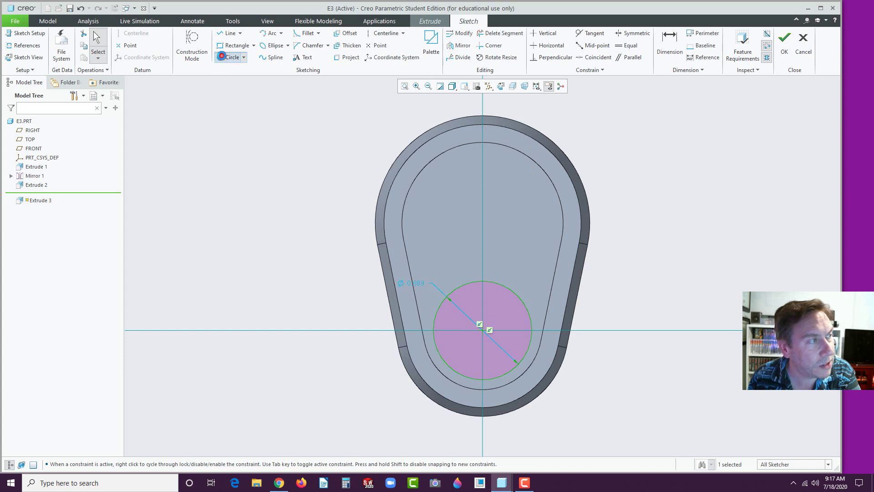
Add a circle concentric with the large end arc, setting its diameter to 1.000 and the smaller circle's diameter to 0.700
left_click(223, 57)
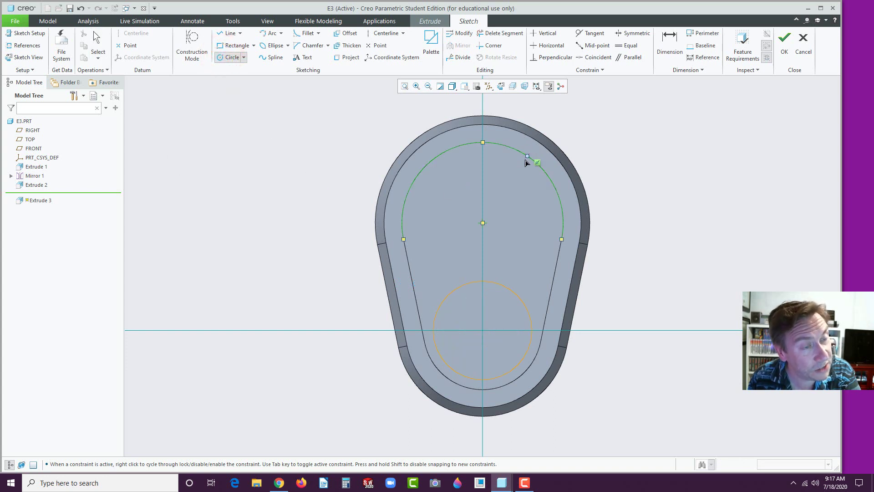
left_click(483, 223)
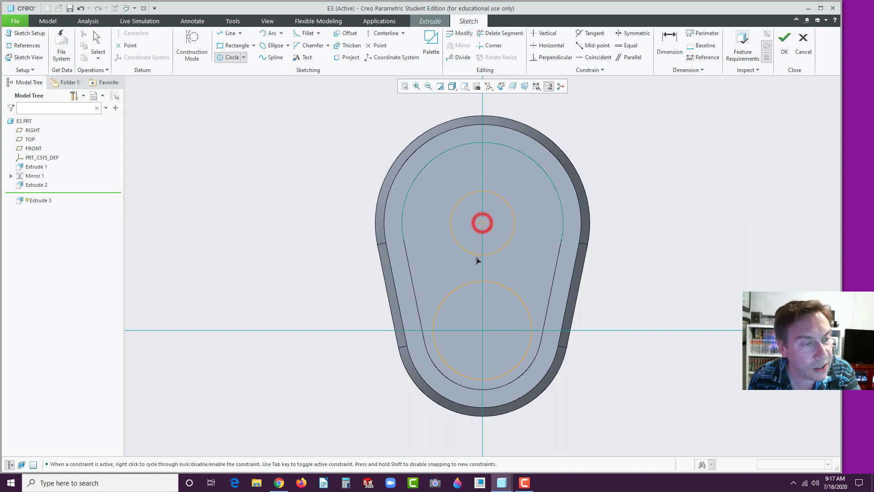
left_click(488, 297)
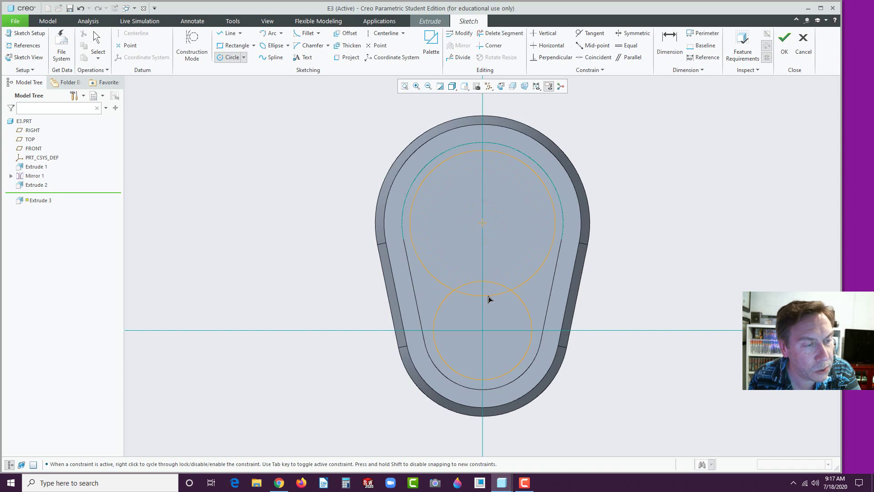
middle_click(488, 296)
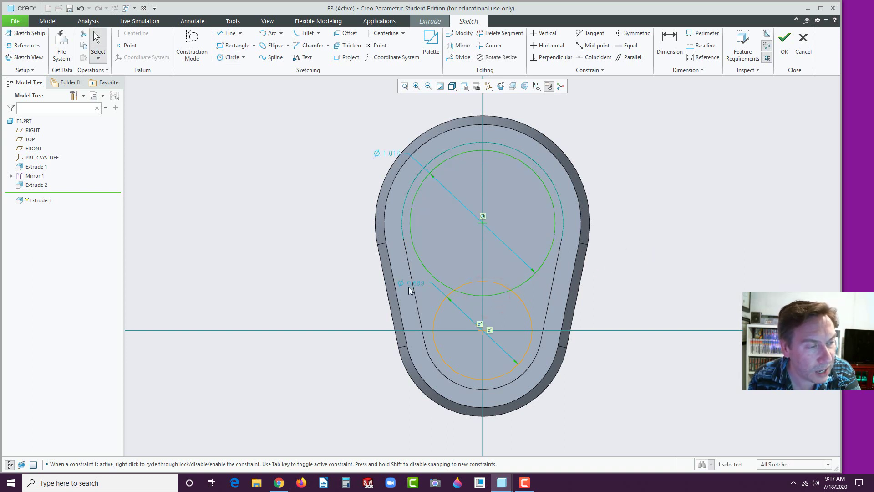
double_click(390, 154)
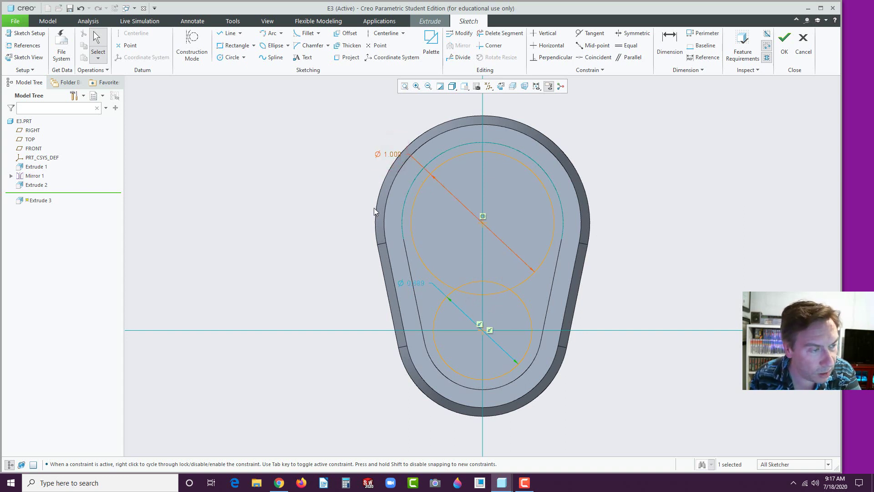
double_click(418, 284)
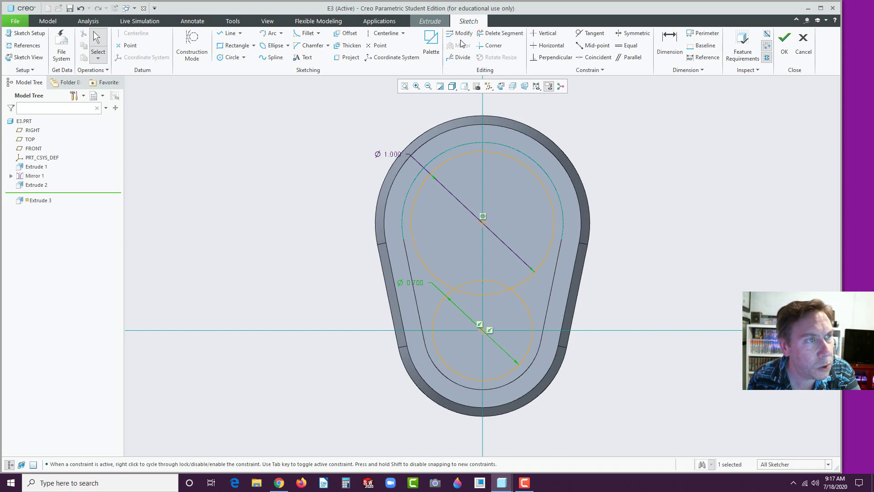
Trim away the overlapping arcs between the two circles to leave one closed figure-eight outline
left_click(500, 33)
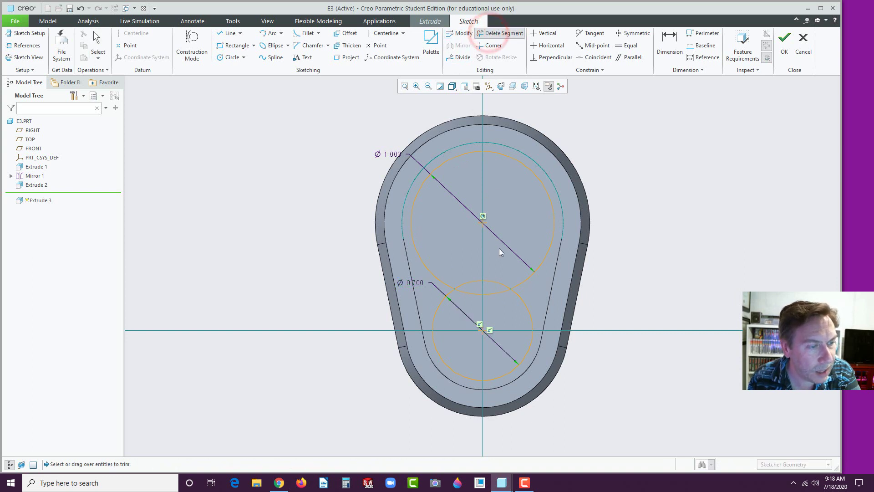
mouse_move(499, 250)
left_mouse_down()
mouse_move(499, 277)
mouse_move(476, 303)
mouse_move(463, 274)
mouse_move(469, 268)
left_mouse_up()
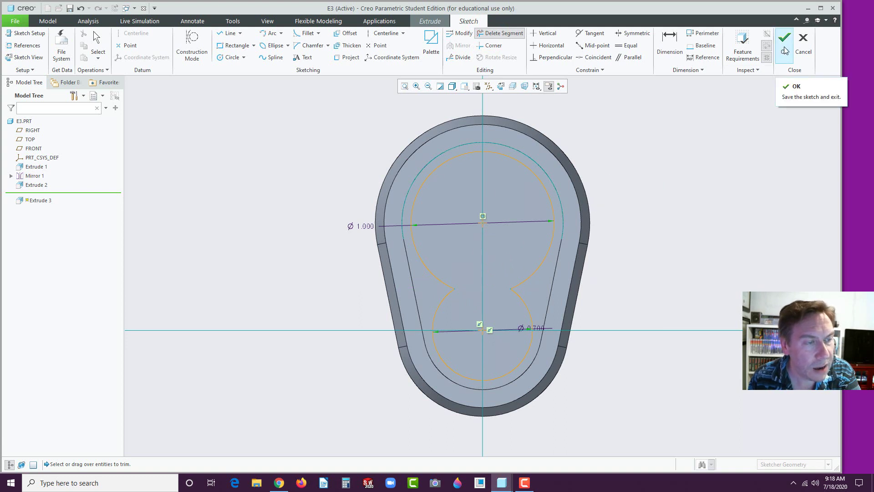
middle_click(636, 173)
Move the 1.000 and 0.700 diameter dimensions outside the part outline
left_click_drag(363, 226, 379, 119)
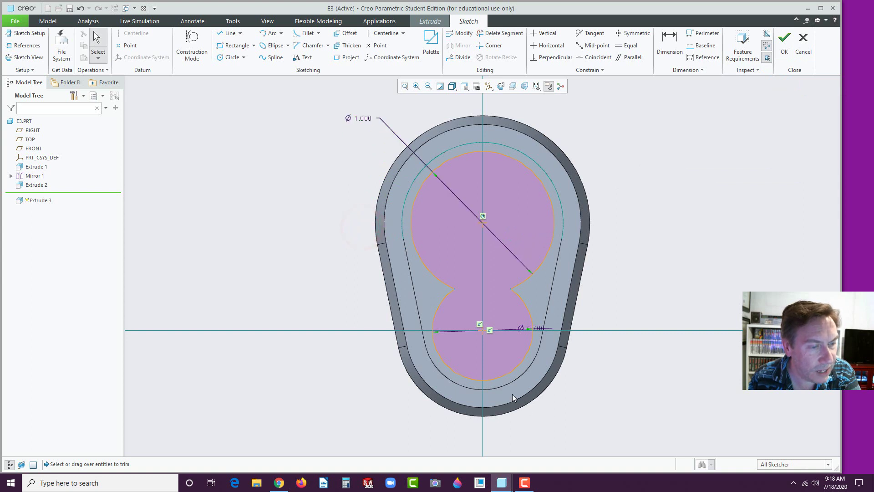
left_click(540, 327)
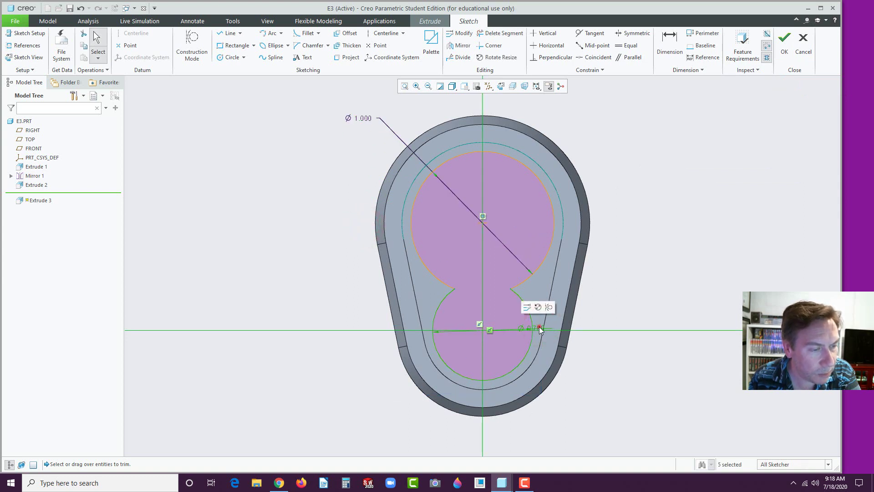
left_click_drag(539, 326, 365, 427)
left_click(279, 378)
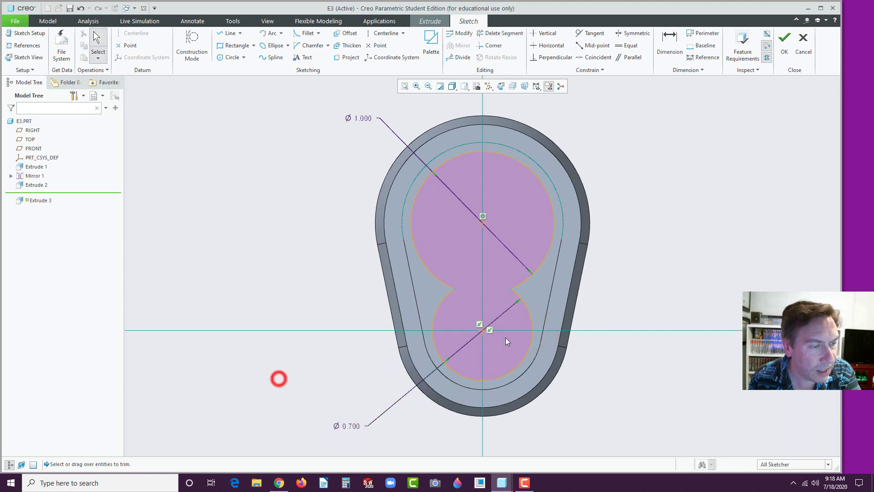
Finish the figure-eight sketch and extrude it into the body as a material-removing cut 0.750 deep
left_click(785, 51)
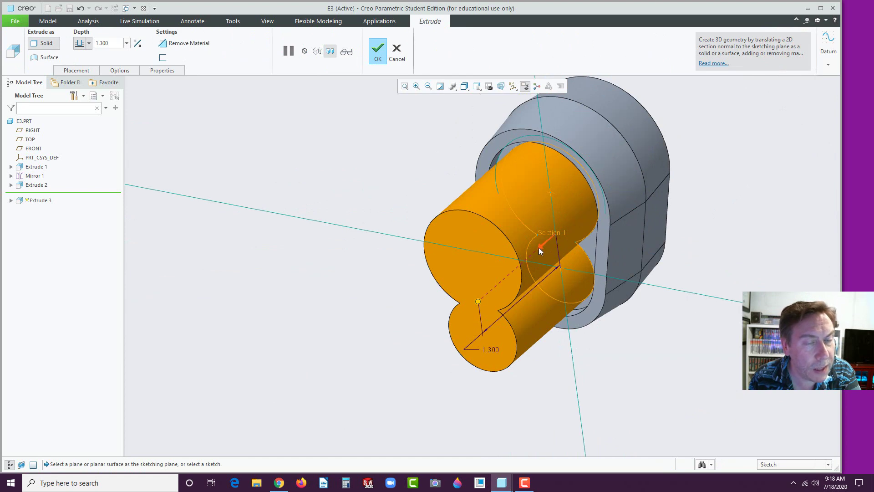
left_click(539, 247)
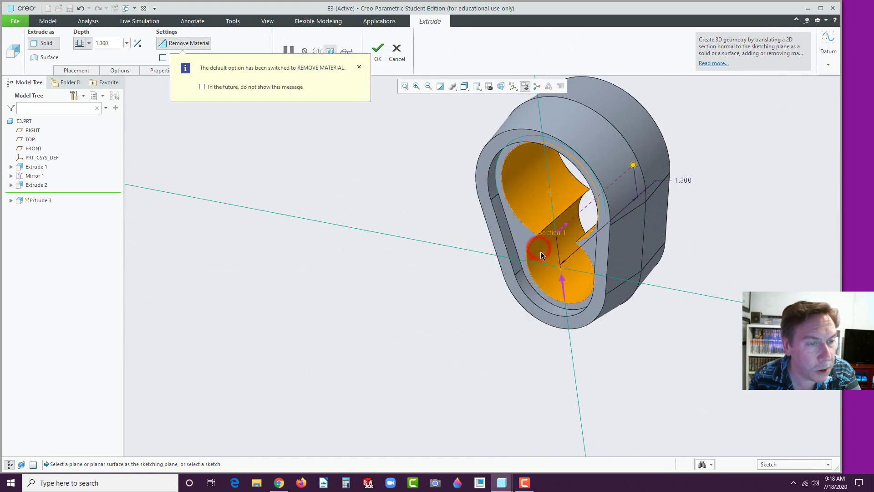
double_click(684, 180)
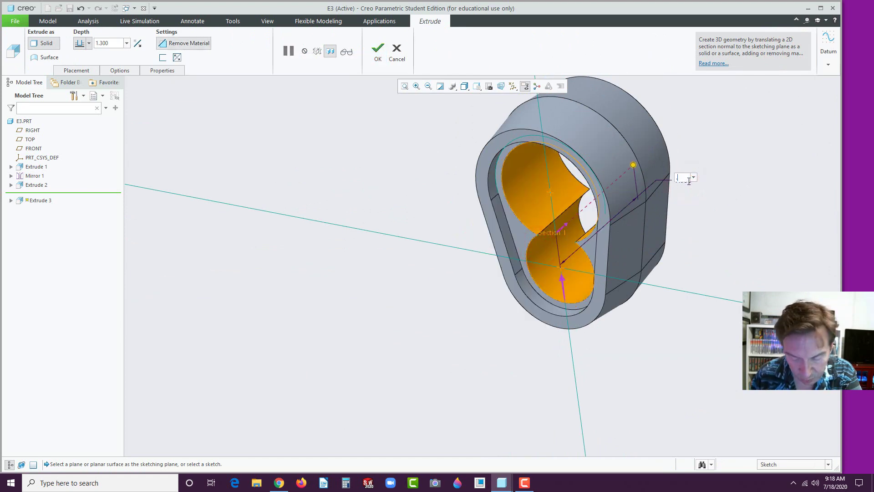
key("Return")
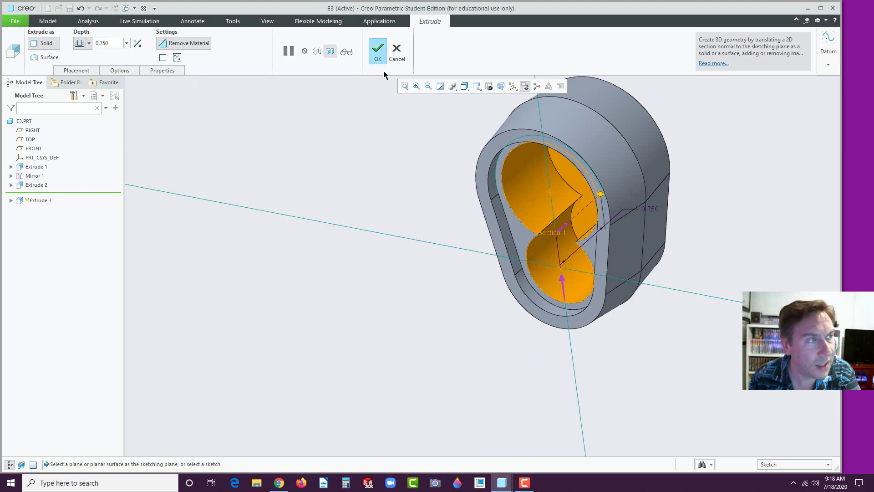
left_click(378, 49)
left_click(317, 163)
scroll(405, 327, "down", 3)
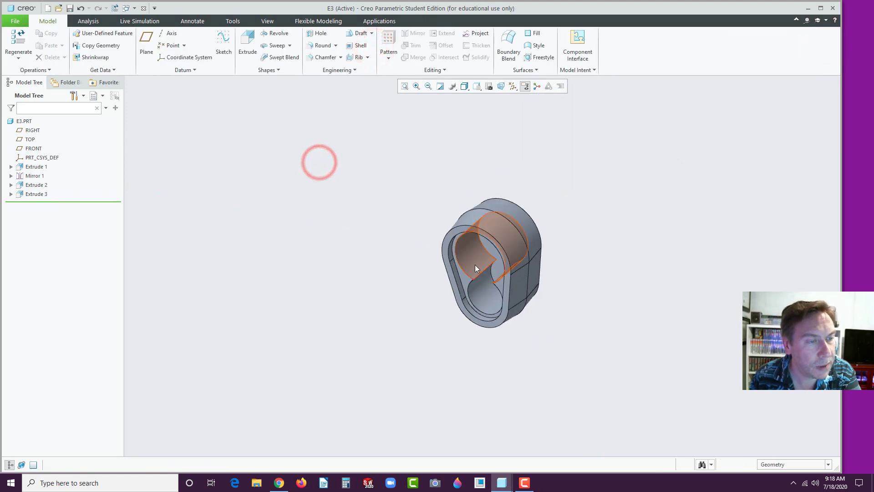
middle_click_drag(405, 327, 483, 255)
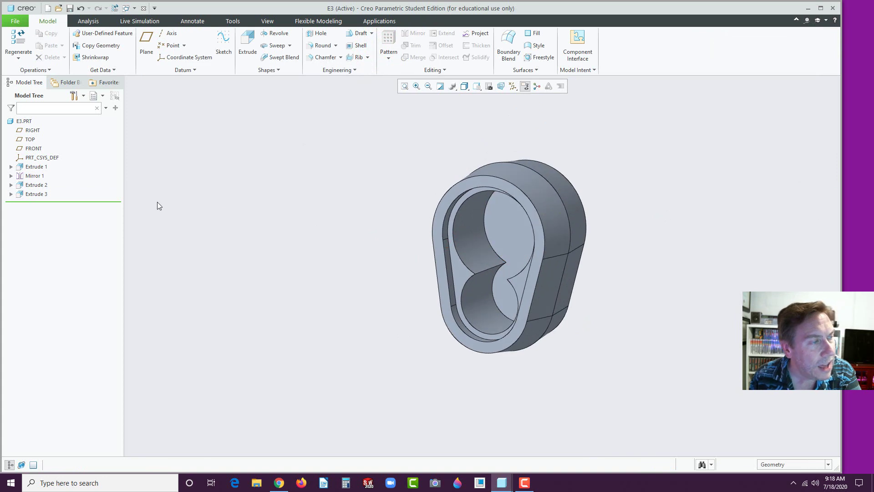
Rename the Extrude 1 feature to HEAD
left_click(36, 168)
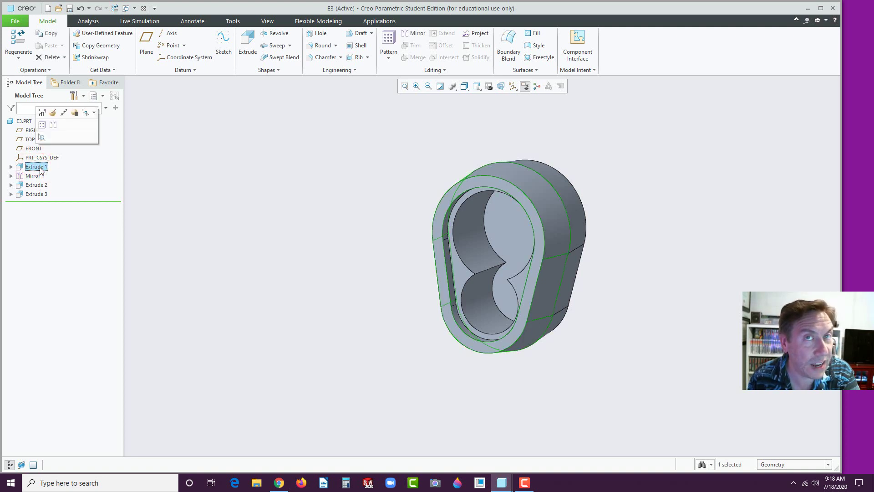
double_click(39, 168)
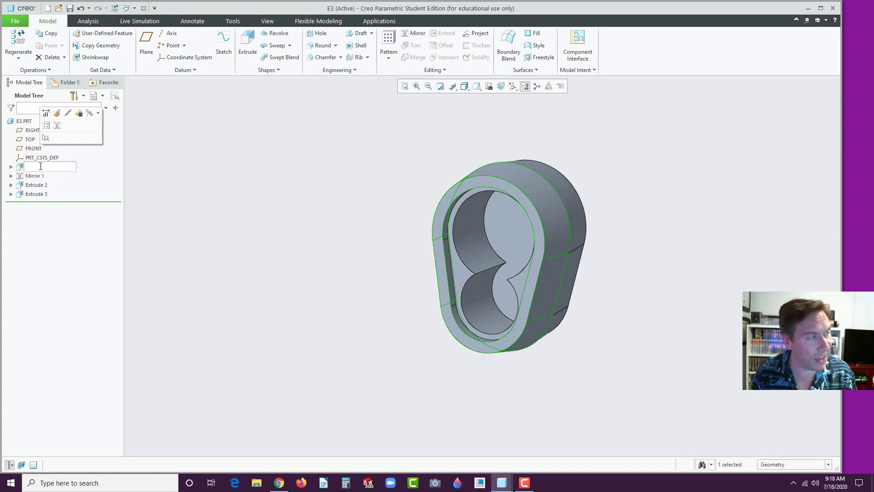
type("H")
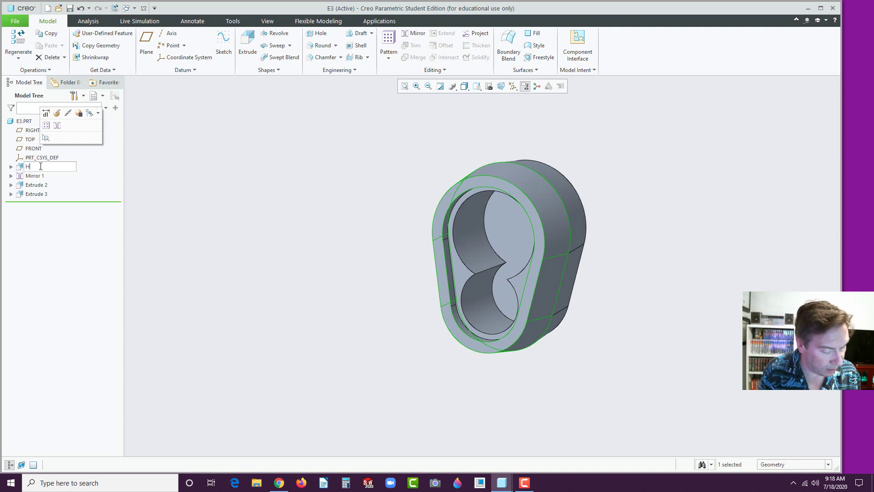
type("EAD")
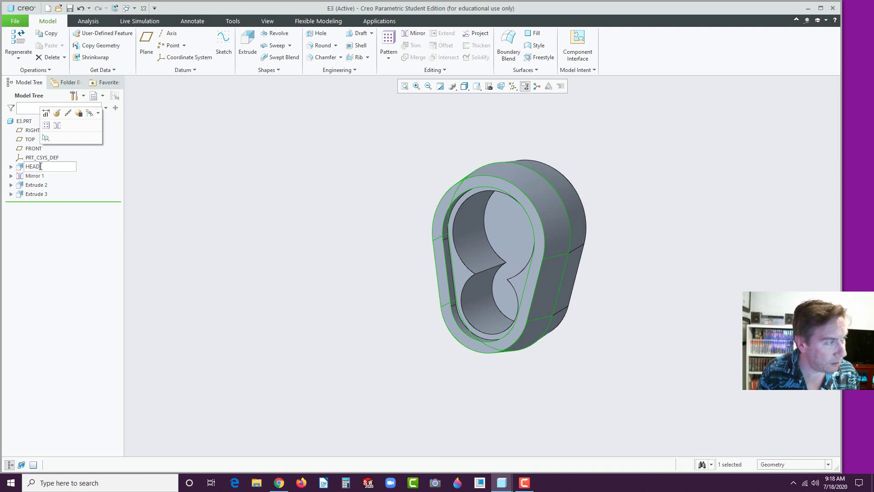
Rename the Extrude 2 feature to RECESS
left_click(36, 185)
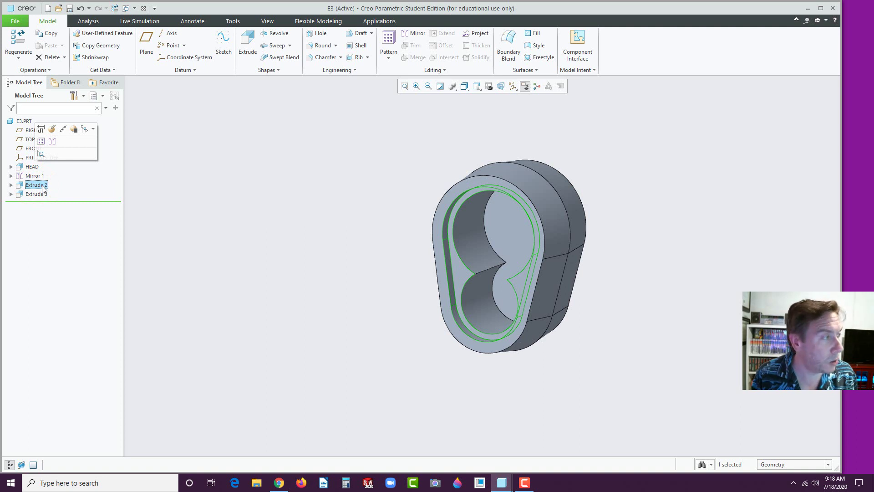
double_click(36, 185)
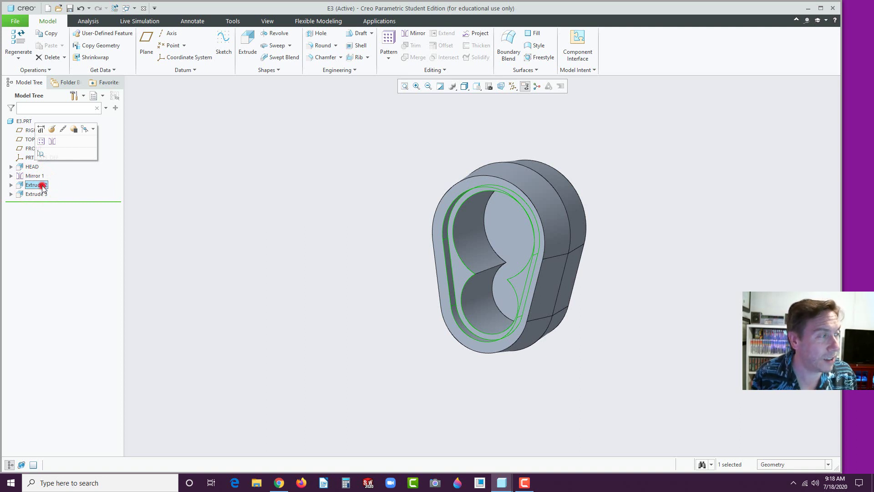
key("BackSpace")
type("RECESS")
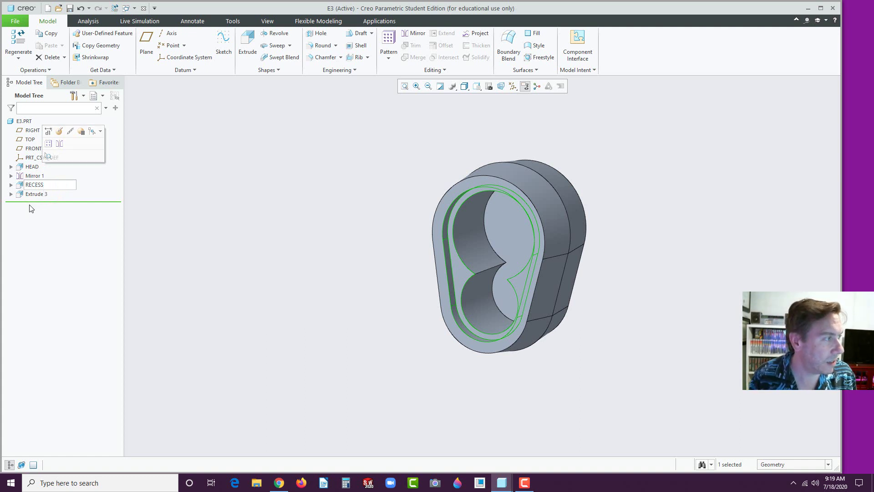
Rename the Extrude 3 feature to POCKET
left_click(36, 194)
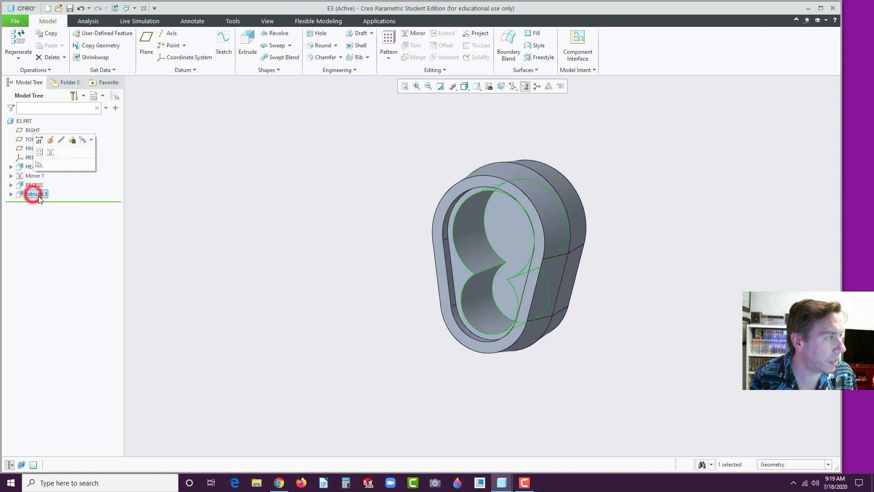
left_click(37, 196)
key("BackSpace")
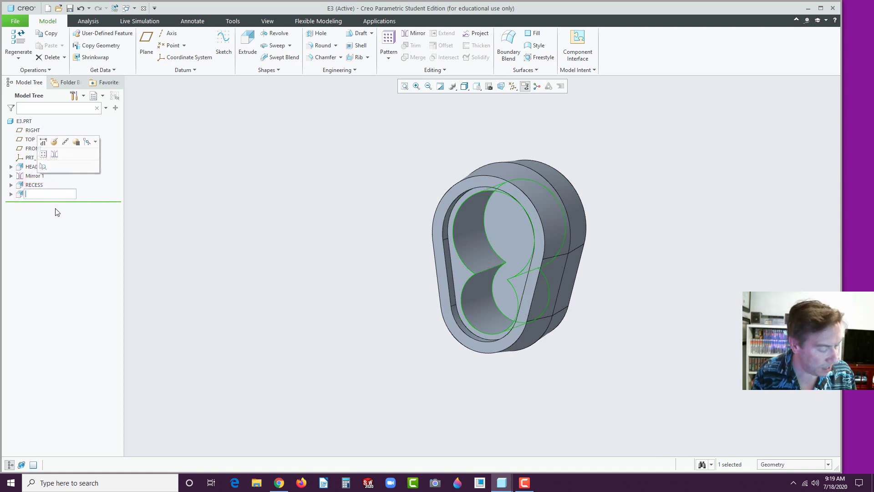
type("POCKET")
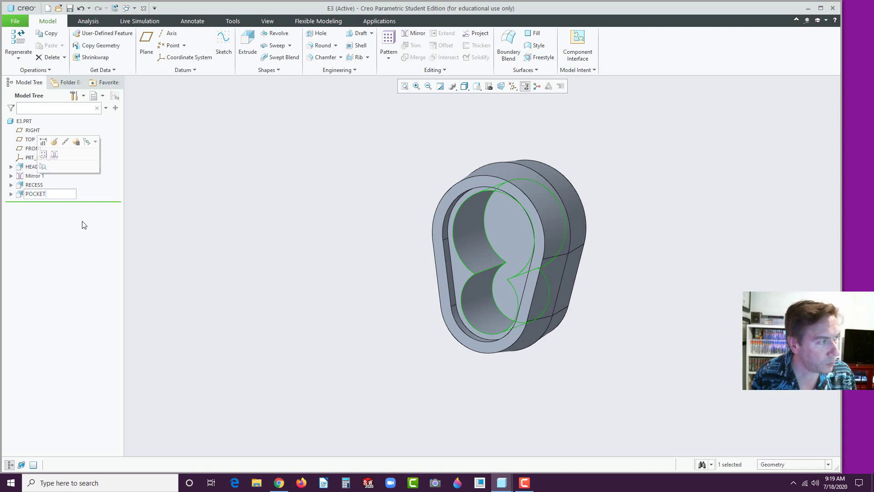
left_click(186, 173)
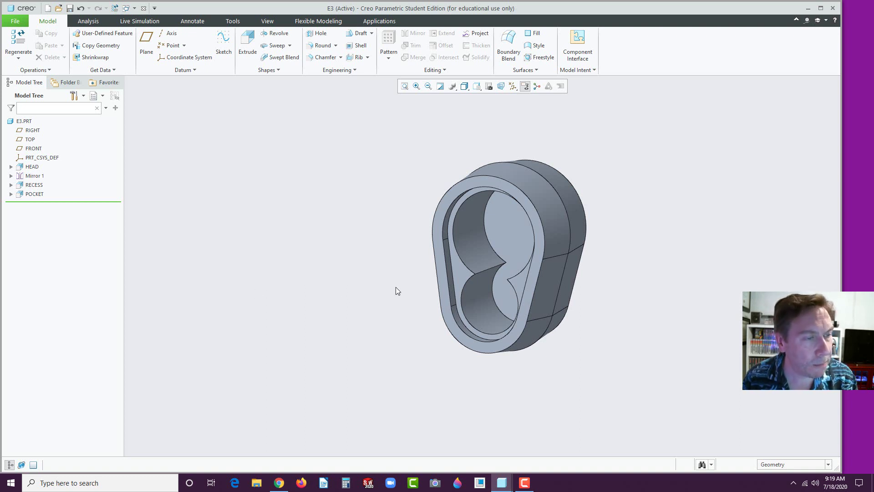
Start an extrude on the pocket floor and sketch two equal circles, about 0.33 in diameter, centred on the pocket's two arc centres
middle_click_drag(428, 277, 476, 248)
scroll(510, 235, "down", 3)
left_click(536, 215)
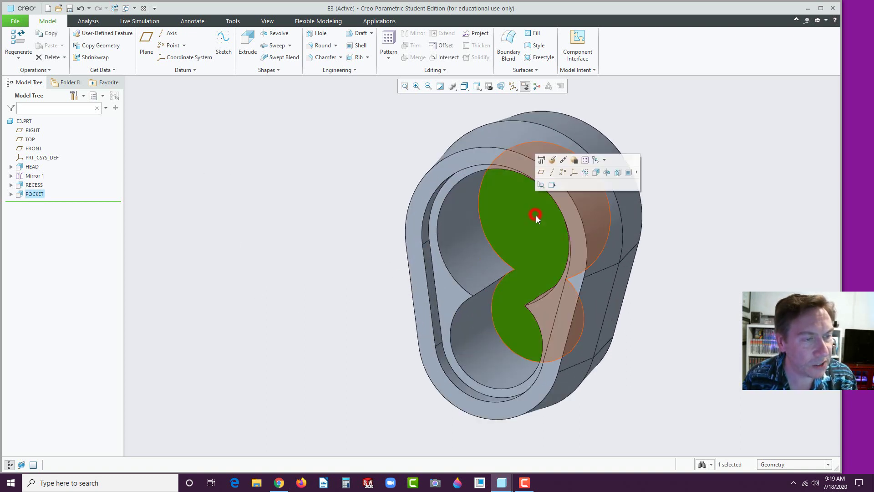
left_click(596, 173)
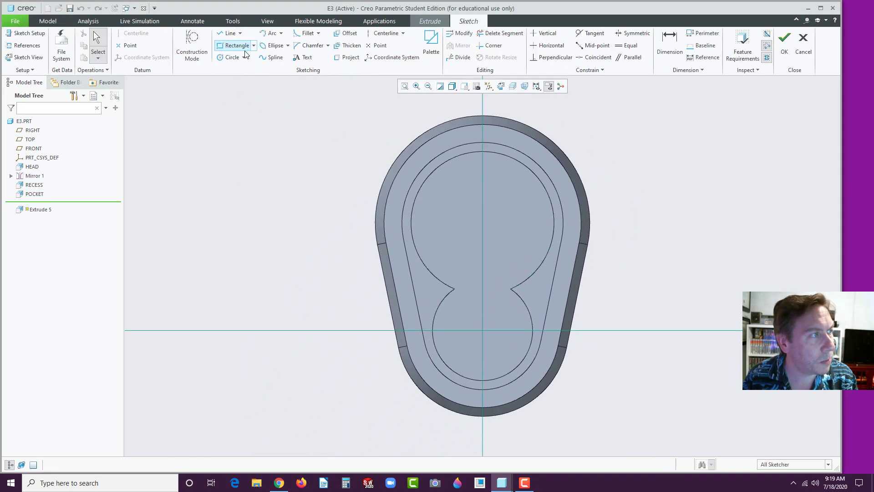
left_click(226, 57)
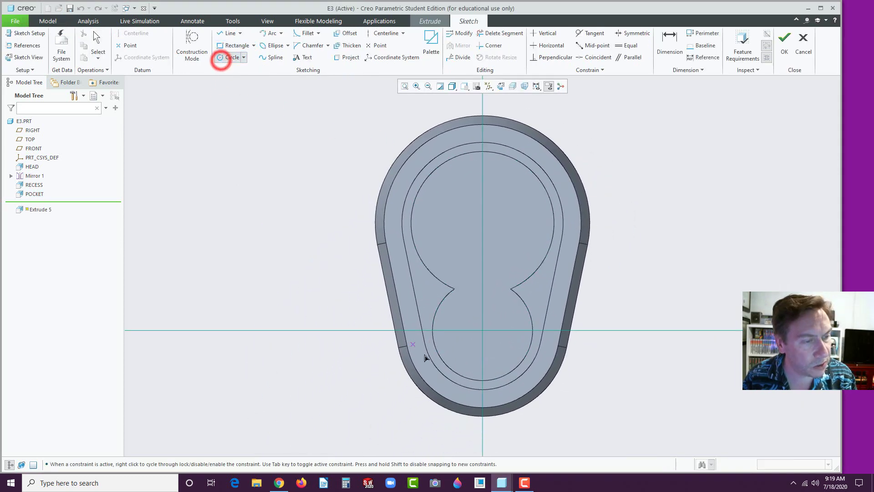
left_click(483, 331)
left_click(501, 316)
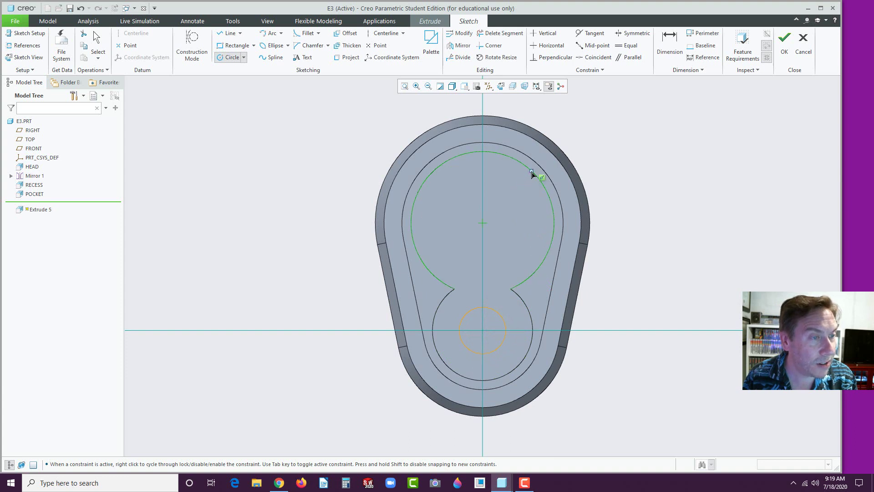
left_click(483, 223)
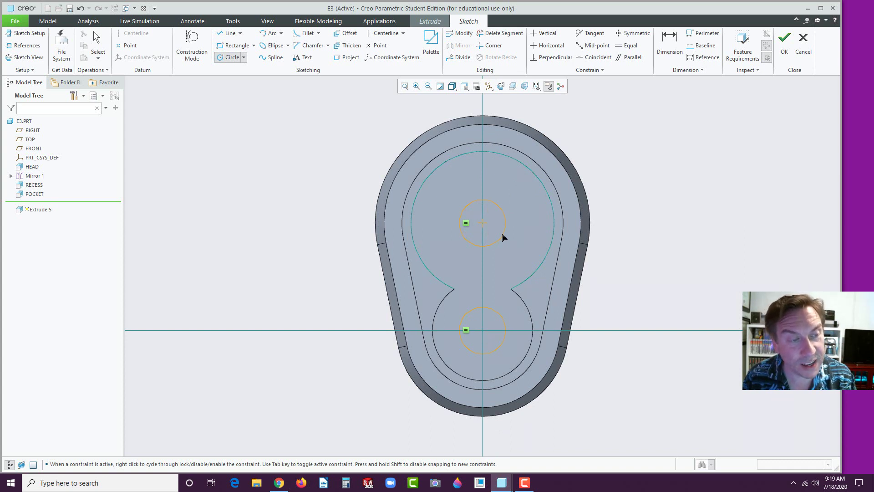
left_click(502, 235)
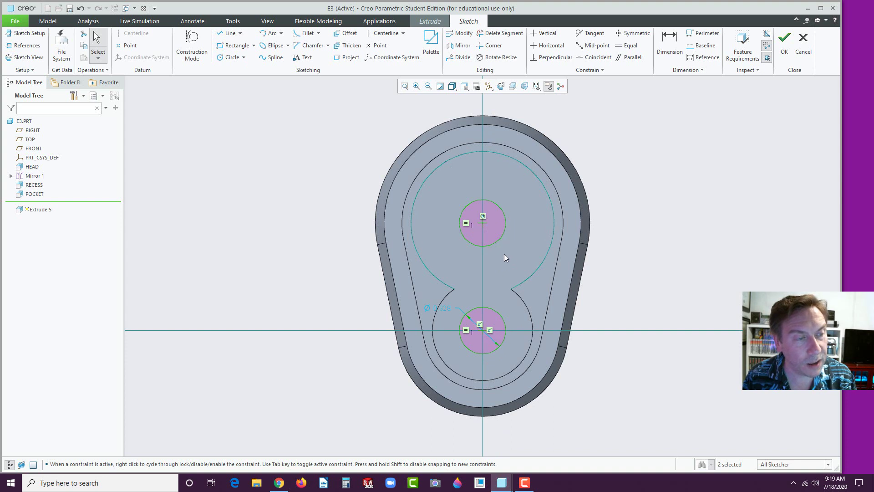
Move the circle diameter dimension outside the part outline and set it to 0.350
left_click_drag(436, 307, 373, 417)
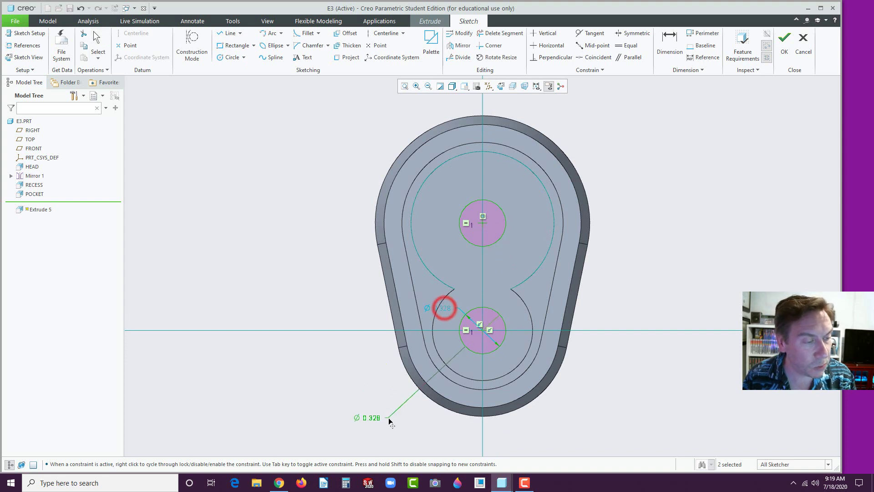
double_click(373, 417)
type(".35")
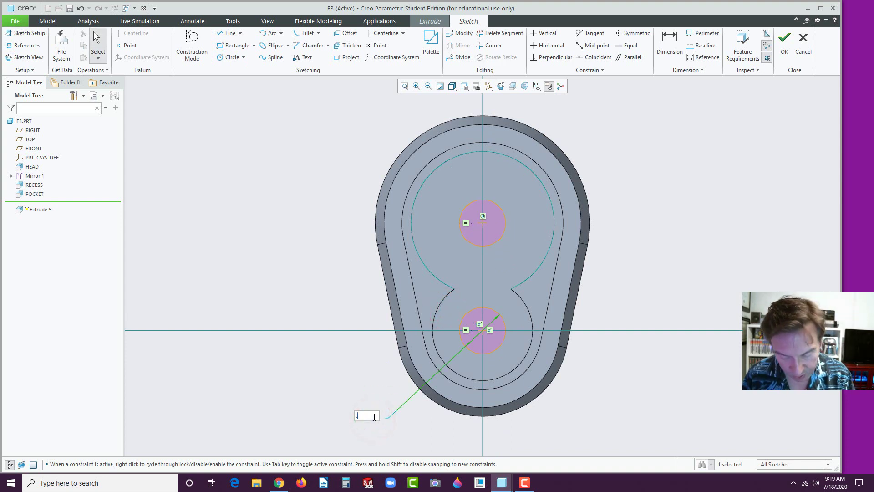
key("Return")
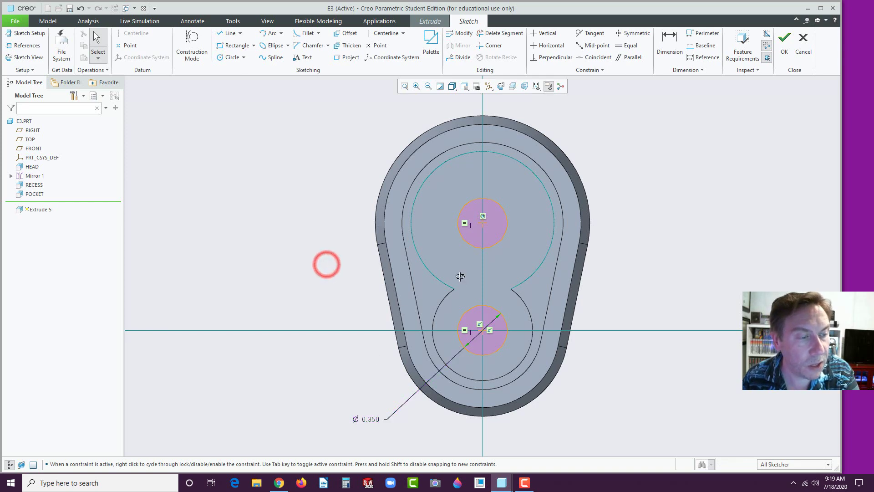
Finish the two-circle sketch and extrude it into the pocket floor as a material-removing cut with Through All depth
mouse_move(325, 263)
middle_mouse_down()
mouse_move(453, 292)
mouse_move(510, 251)
middle_mouse_up()
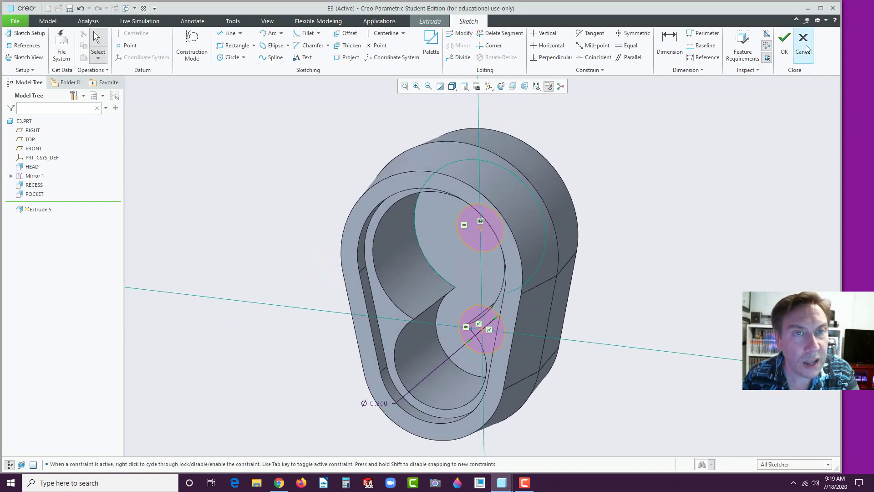
left_click(784, 43)
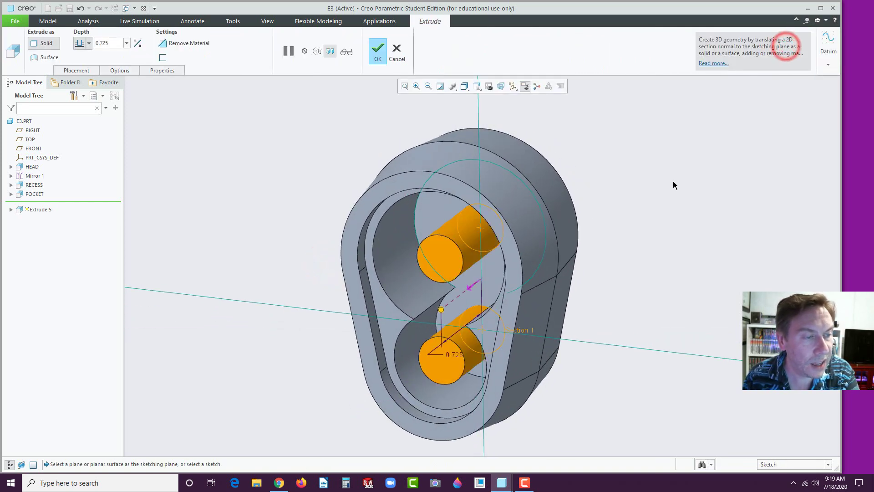
left_click(468, 289)
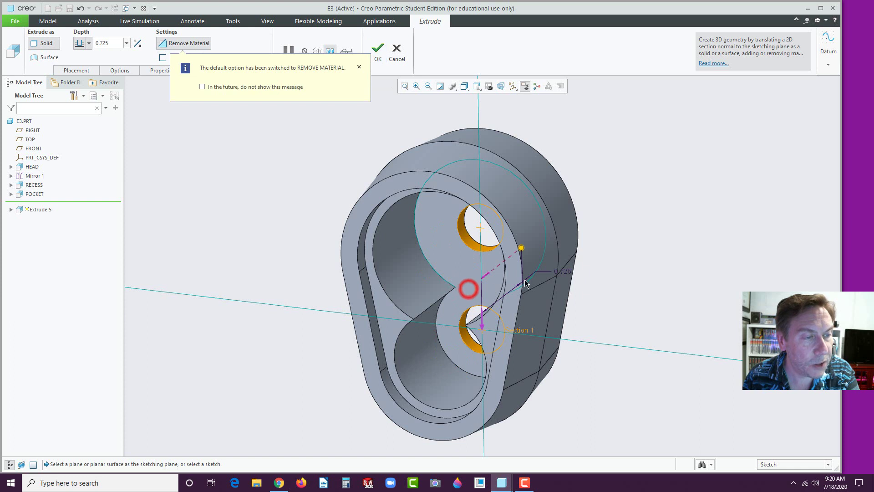
left_click(89, 44)
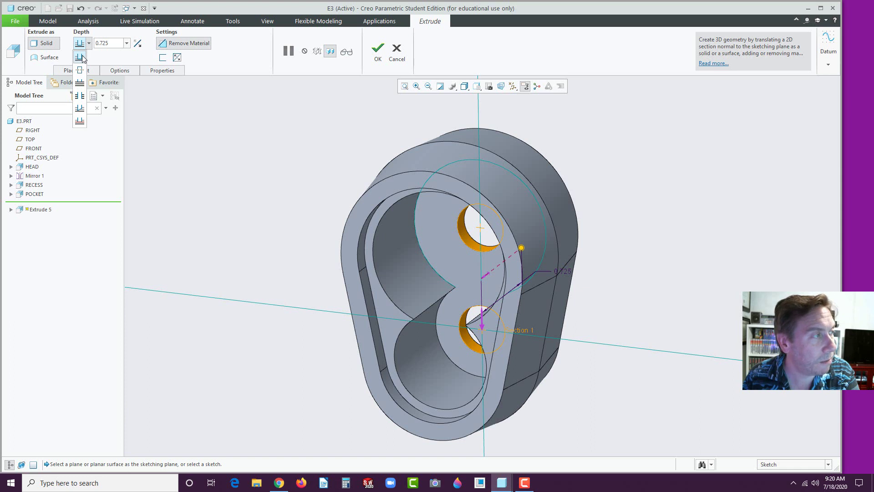
left_click(79, 101)
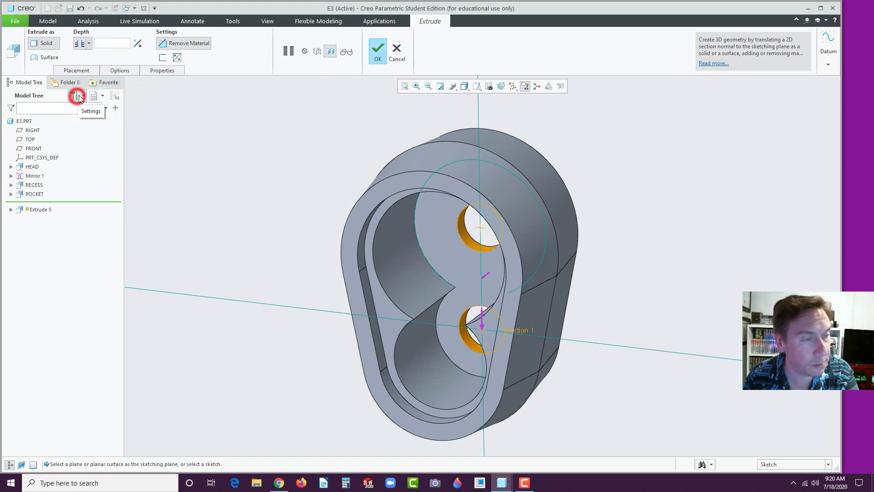
left_click(378, 48)
left_click(299, 158)
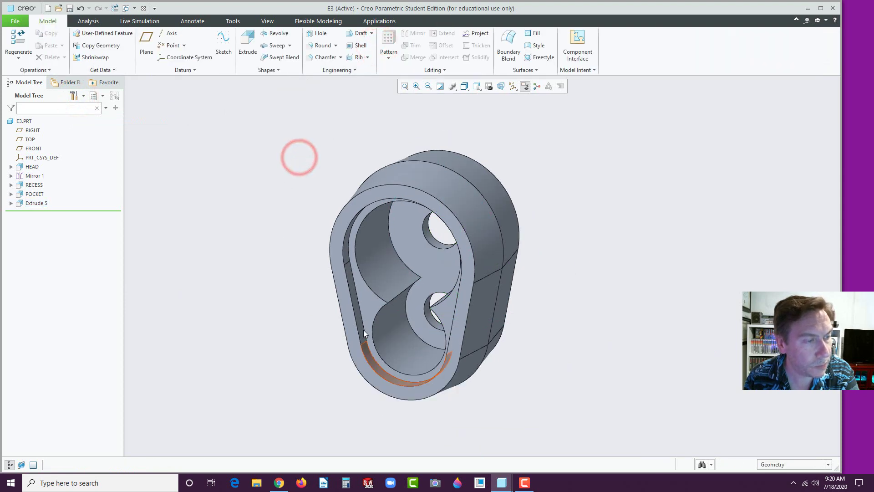
Round the outer edge loops on the front and back faces of the body with a 0.125 radius
mouse_move(403, 259)
middle_mouse_down()
mouse_move(371, 210)
mouse_move(336, 209)
mouse_move(370, 266)
middle_mouse_up()
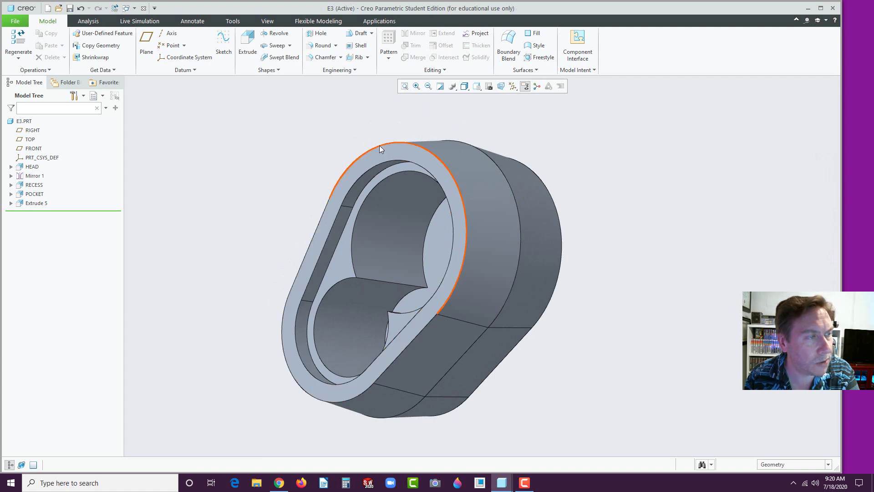
left_click(323, 45)
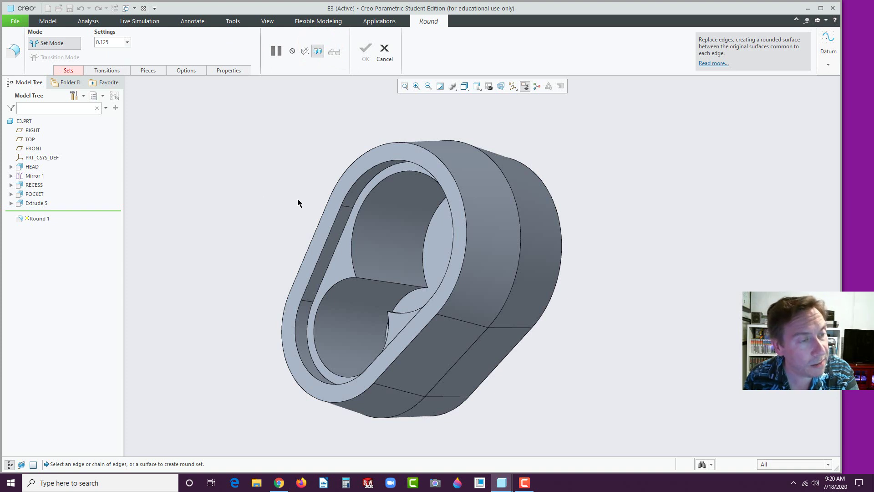
left_click(461, 201)
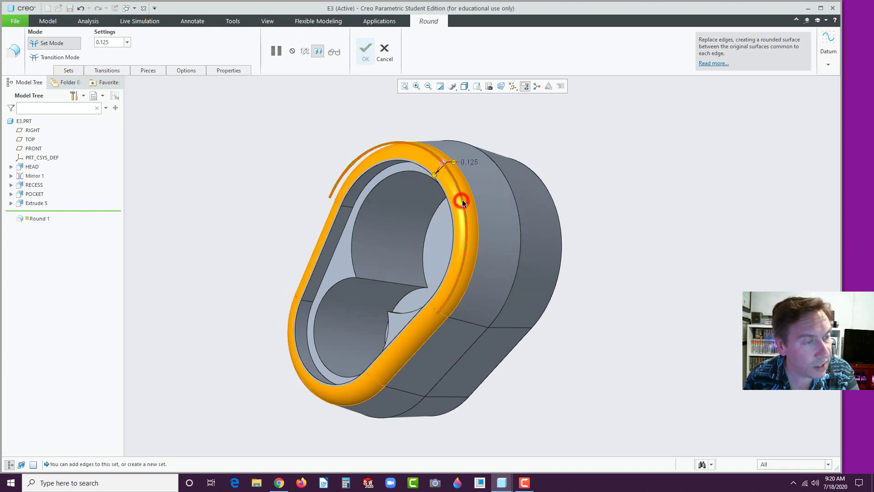
left_click(560, 224, "ctrl")
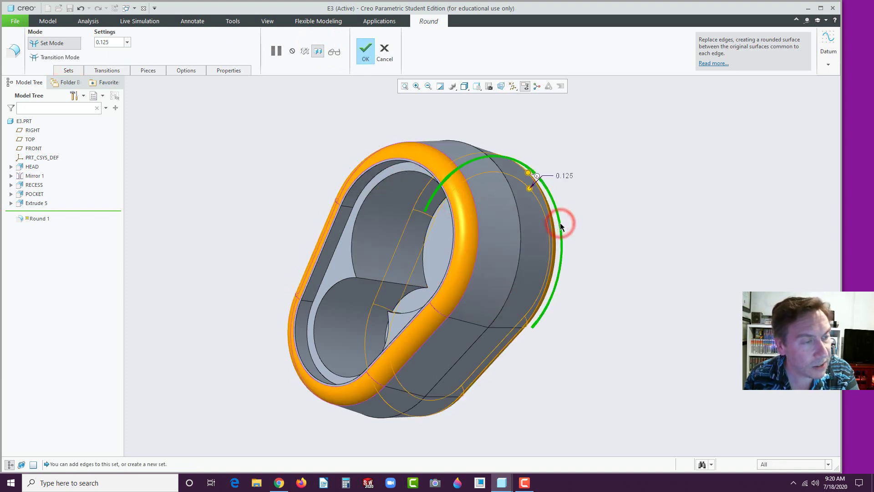
left_click(363, 54)
left_click(286, 189)
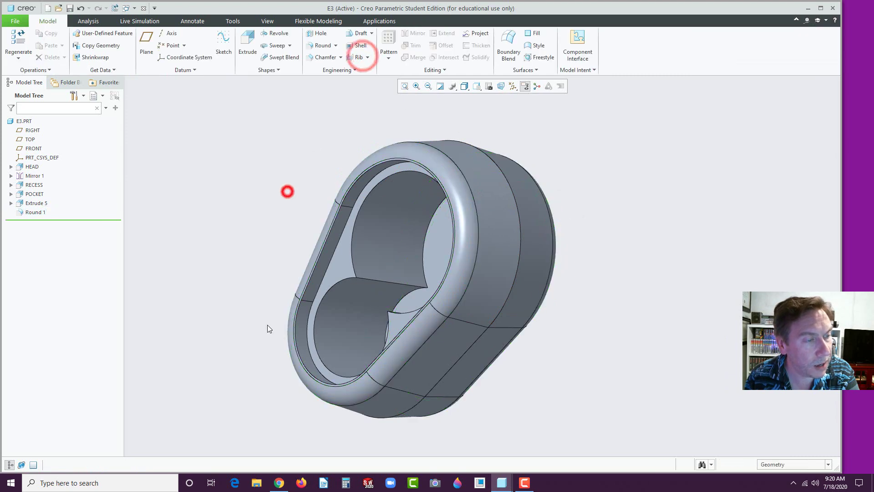
Turn on the display of datum planes in the model view
middle_click_drag(267, 326, 368, 289)
scroll(428, 278, "down", 5)
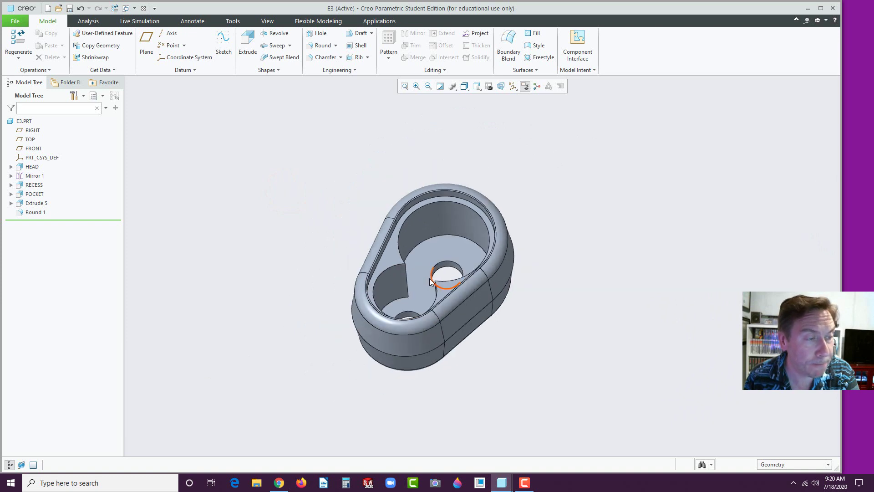
scroll(366, 370, "up", 2)
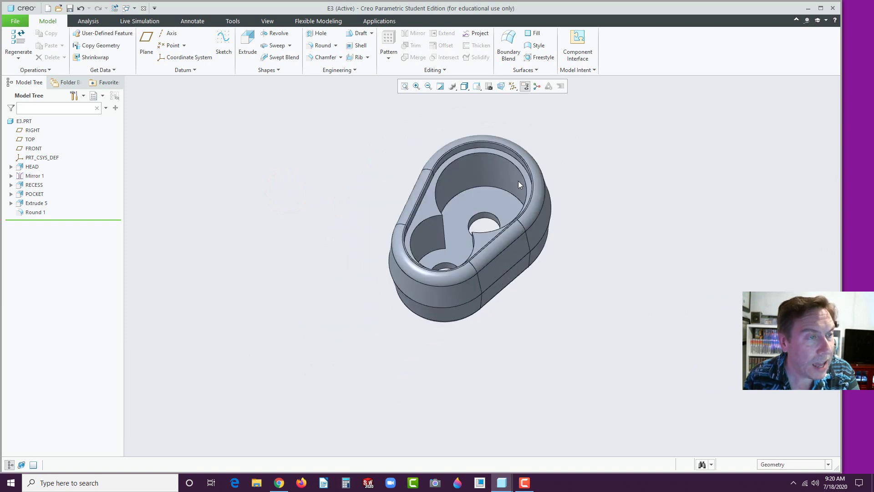
left_click(513, 86)
left_click(513, 138)
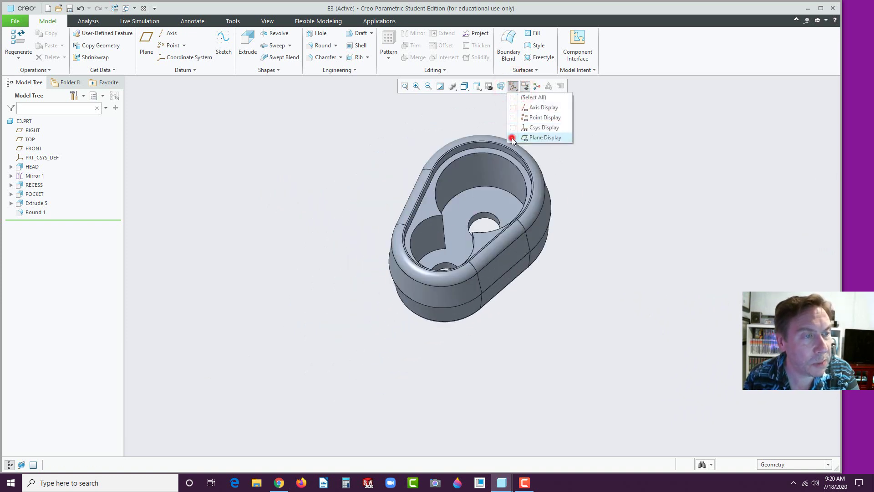
left_click(615, 212)
middle_click_drag(594, 231, 591, 226)
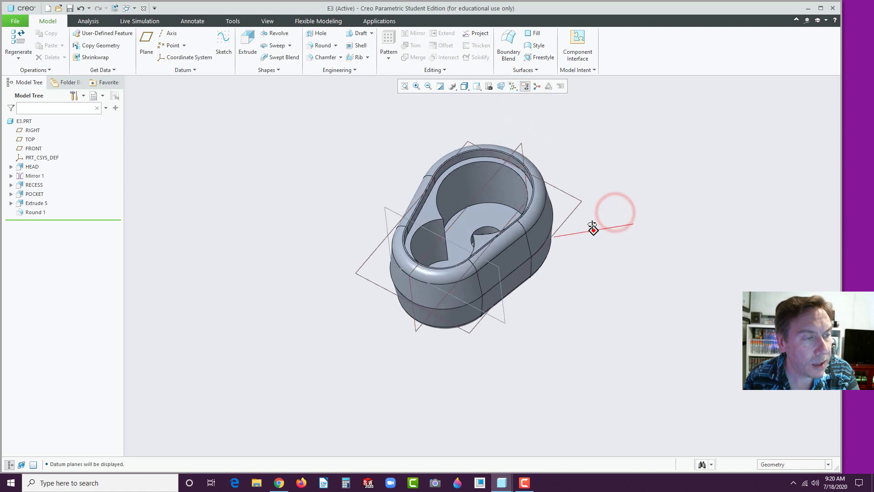
Create a datum plane offset 4.000 from the TOP plane in the negative direction, beyond the small end of the head
left_click(386, 215)
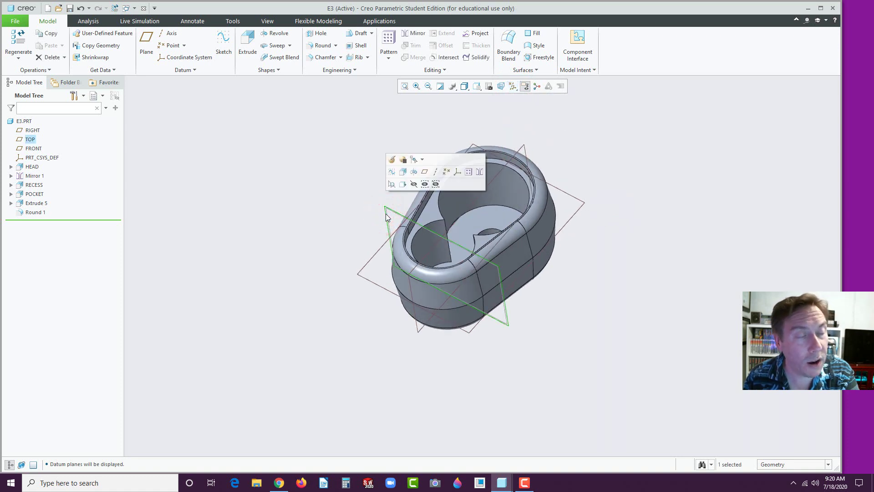
left_click(424, 172)
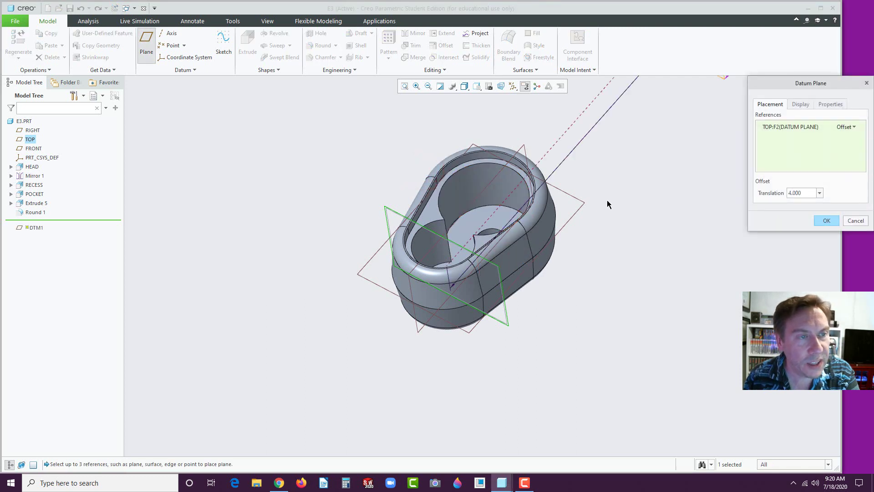
scroll(608, 204, "down", 3)
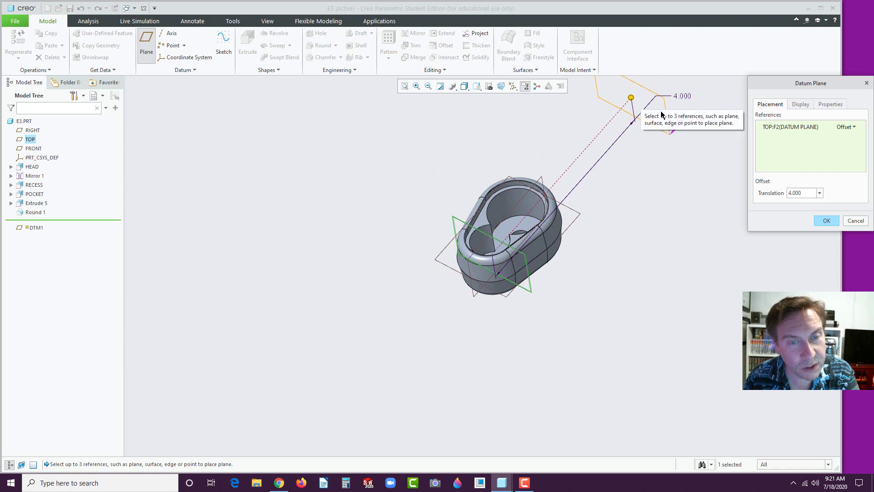
left_click(790, 193)
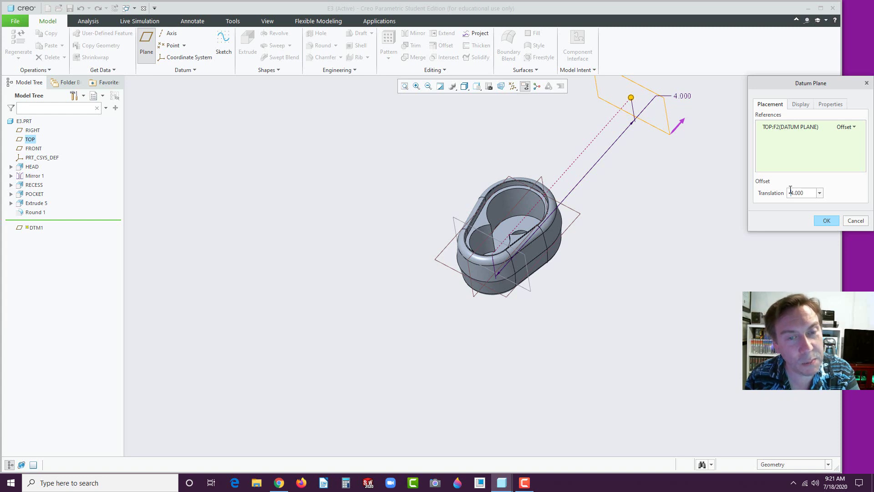
type("-")
key("Return")
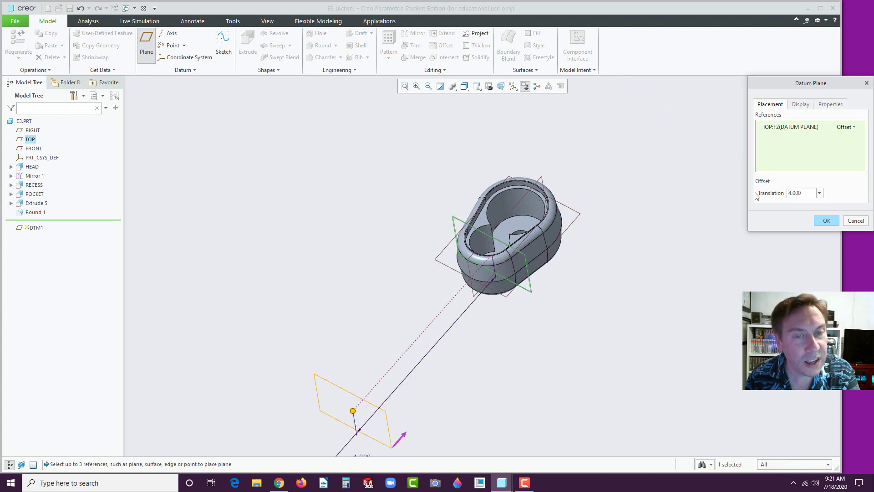
scroll(470, 353, "down", 2)
scroll(410, 410, "up", 1)
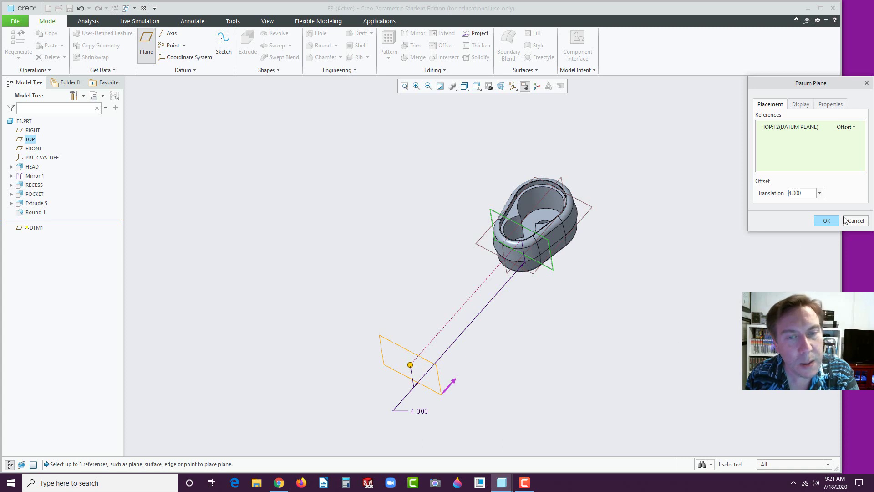
left_click(827, 220)
scroll(403, 381, "down", 2)
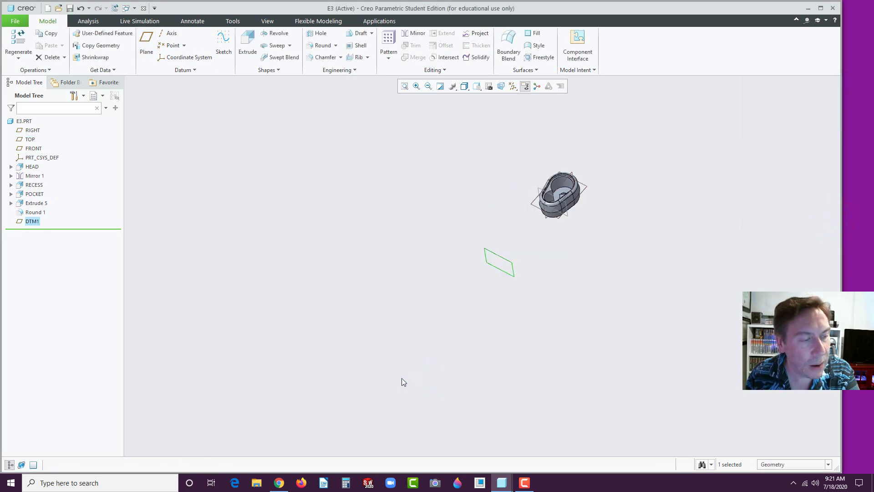
scroll(595, 136, "up", 2)
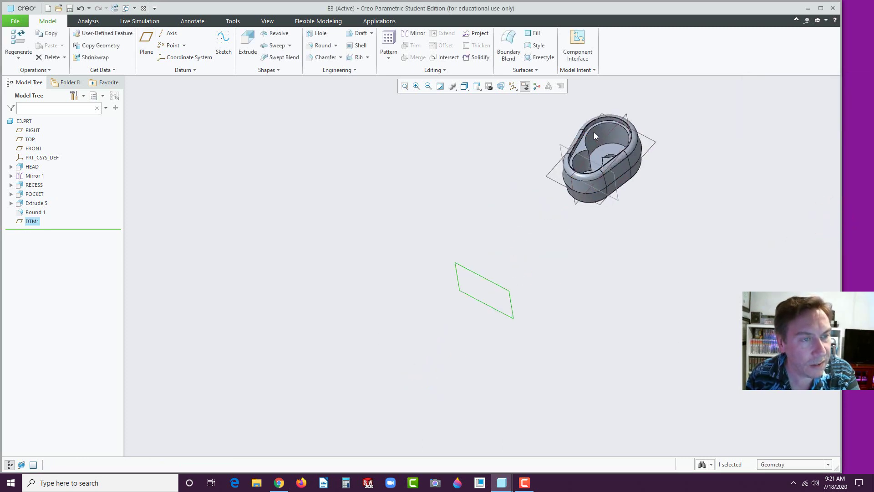
Start an extrude on the new offset datum plane and sketch a 0.500 diameter circle centred on the reference intersection
left_click(463, 269)
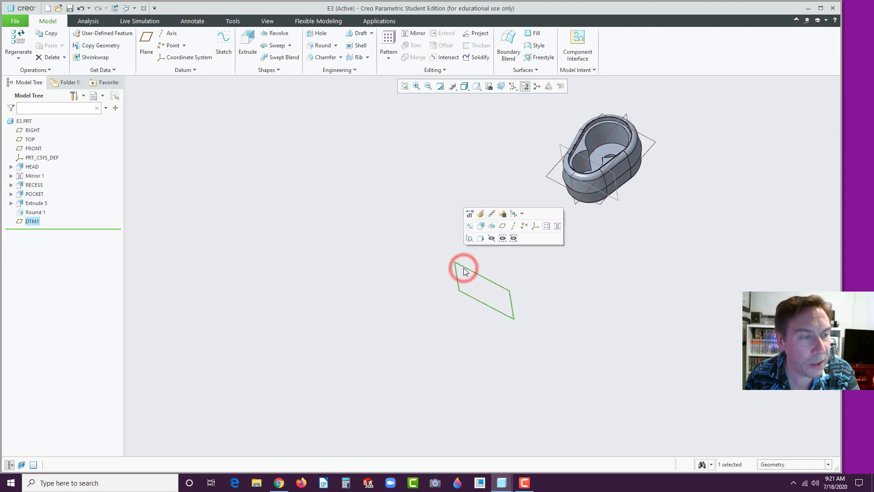
left_click(480, 225)
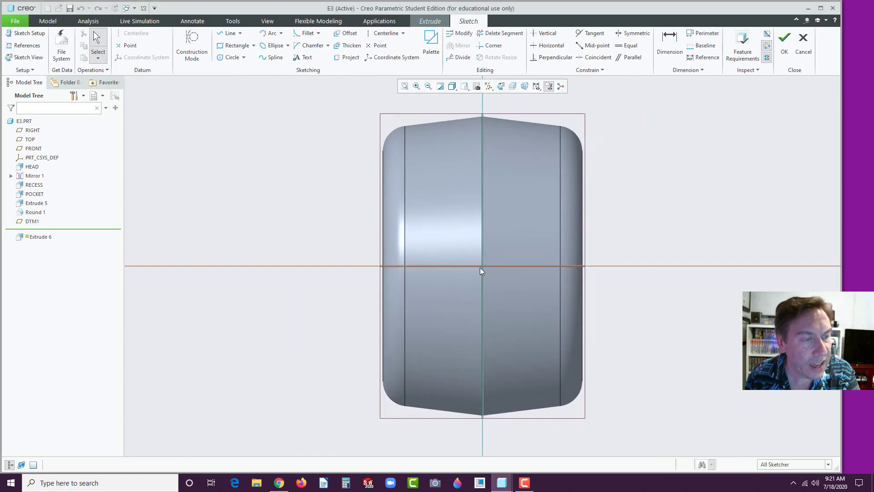
mouse_move(474, 285)
middle_mouse_down()
mouse_move(569, 285)
mouse_move(463, 367)
mouse_move(499, 315)
mouse_move(493, 323)
middle_mouse_up()
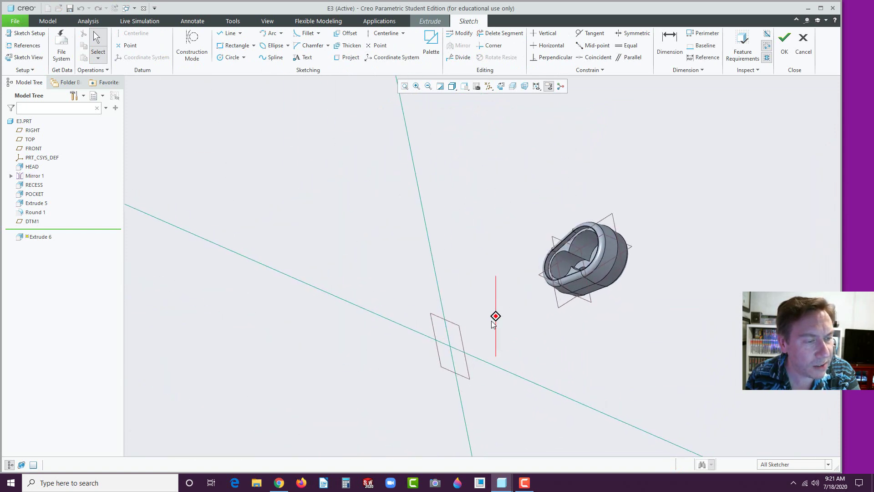
scroll(473, 336, "up", 3)
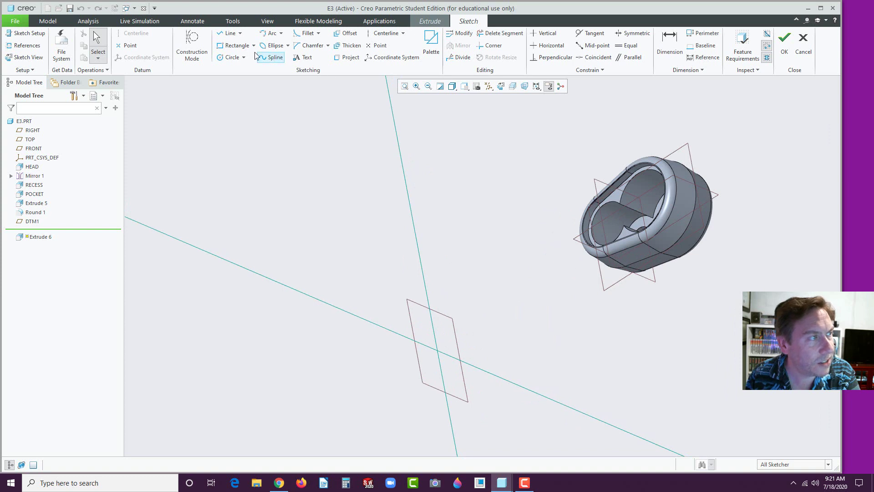
left_click(230, 57)
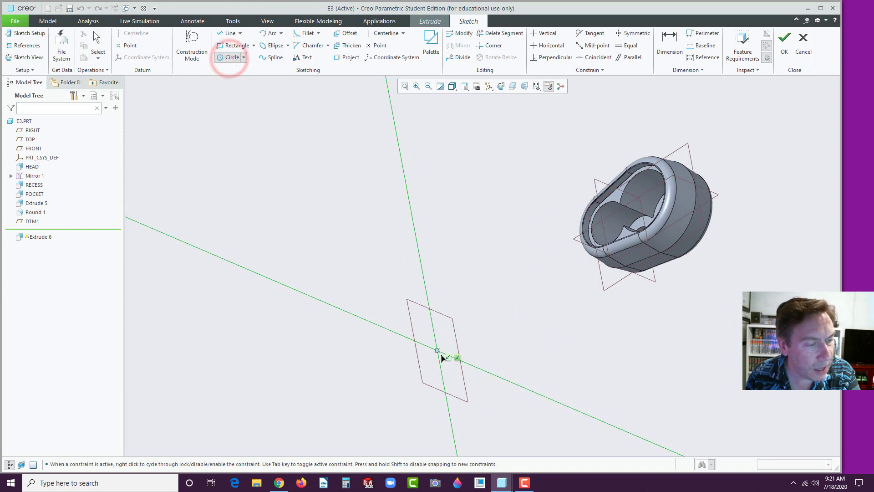
left_click(438, 354)
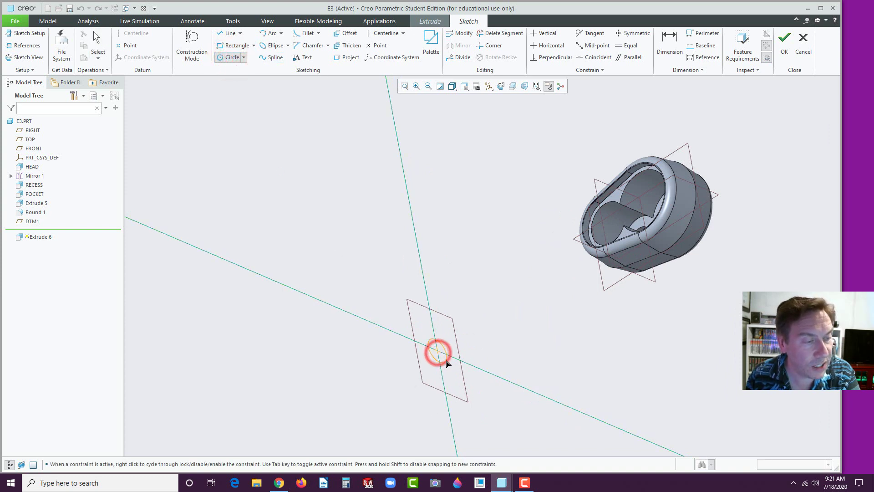
left_click(446, 360)
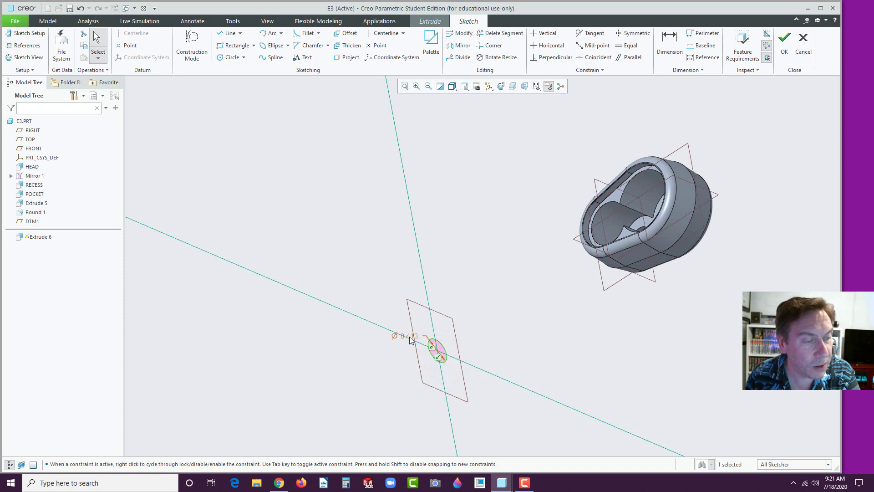
double_click(410, 336)
type("0.5")
key("Return")
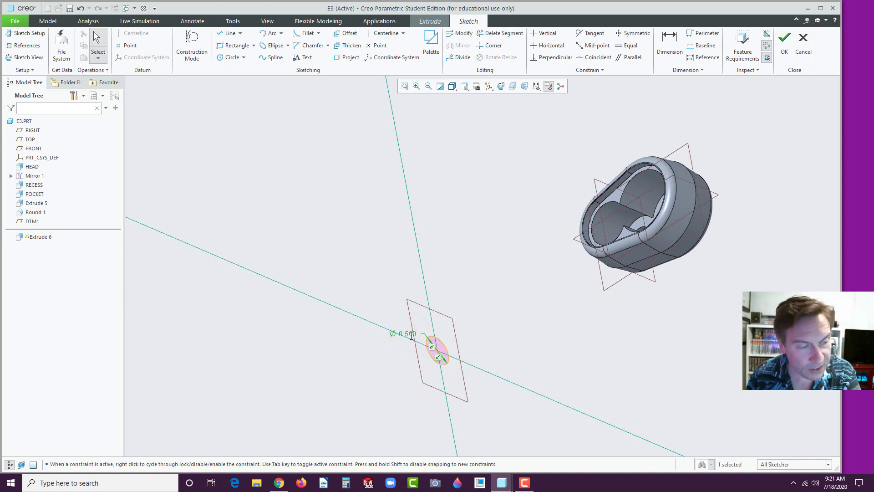
left_click(373, 357)
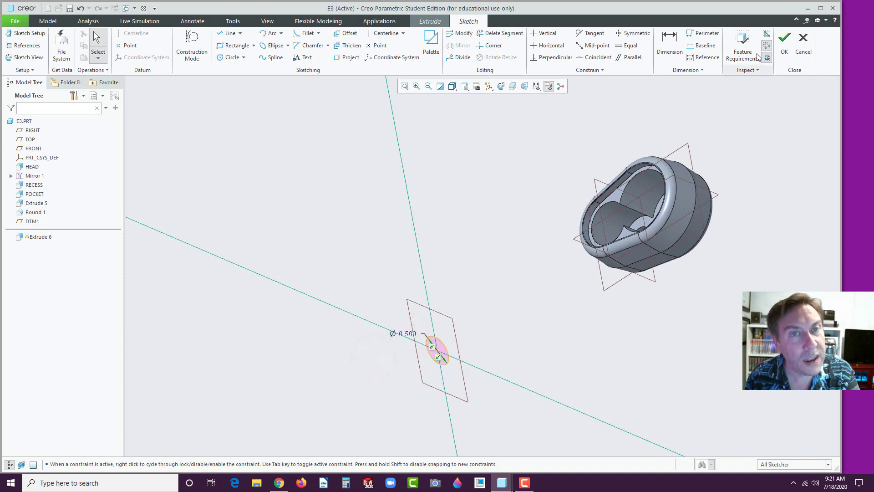
Finish the circle sketch and extrude it as a solid handle with To Next depth, reaching the head
left_click(784, 41)
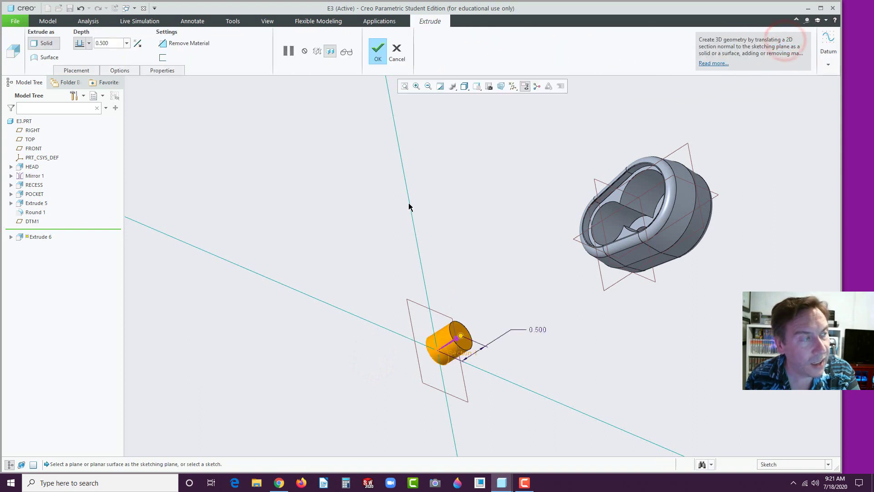
left_click(89, 43)
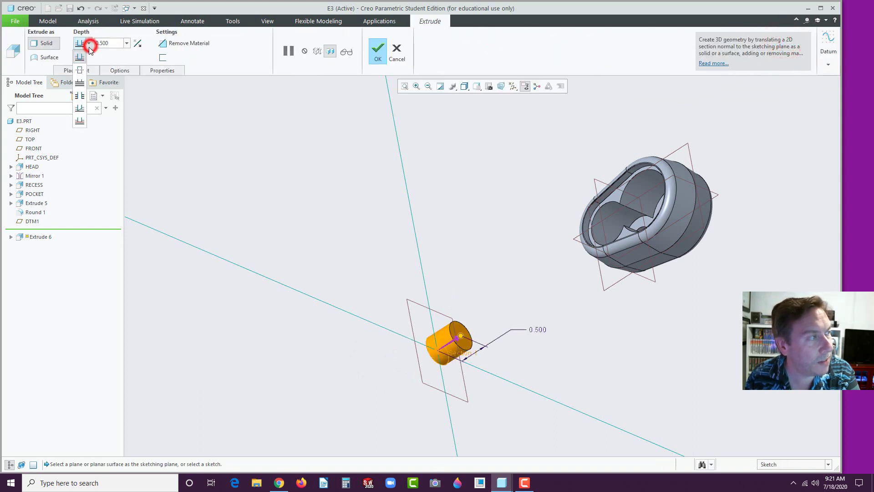
left_click(80, 83)
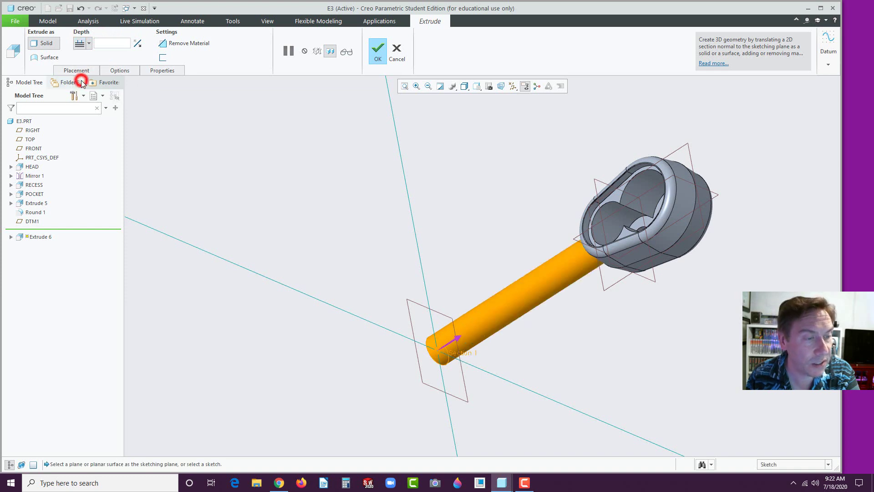
left_click(378, 58)
scroll(519, 225, "up", 5)
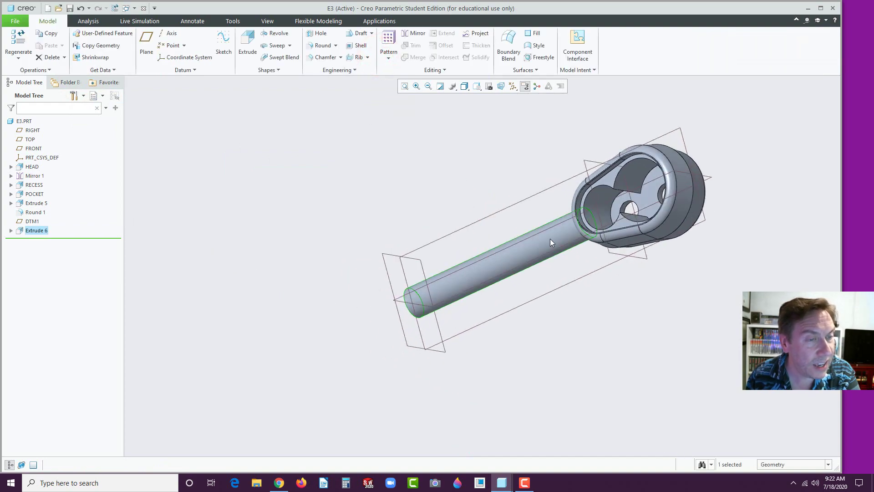
middle_click_drag(519, 225, 512, 225)
scroll(493, 353, "down", 4)
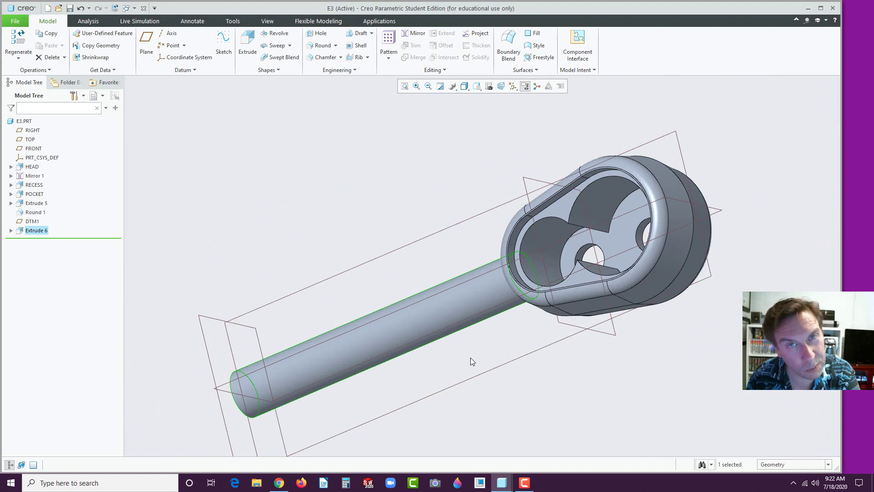
middle_click_drag(462, 365, 513, 353)
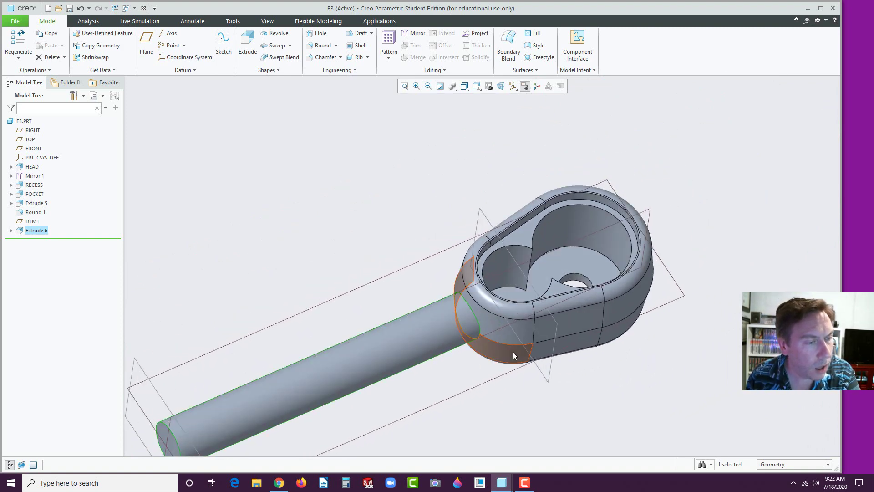
scroll(474, 391, "down", 4)
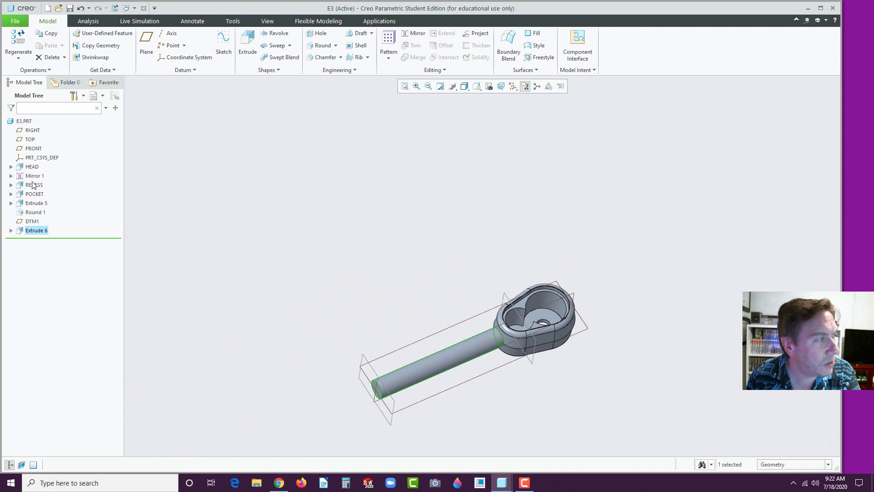
Start another extrude sketch on the FRONT plane and switch to the saved FRONT view orientation
left_click(30, 148)
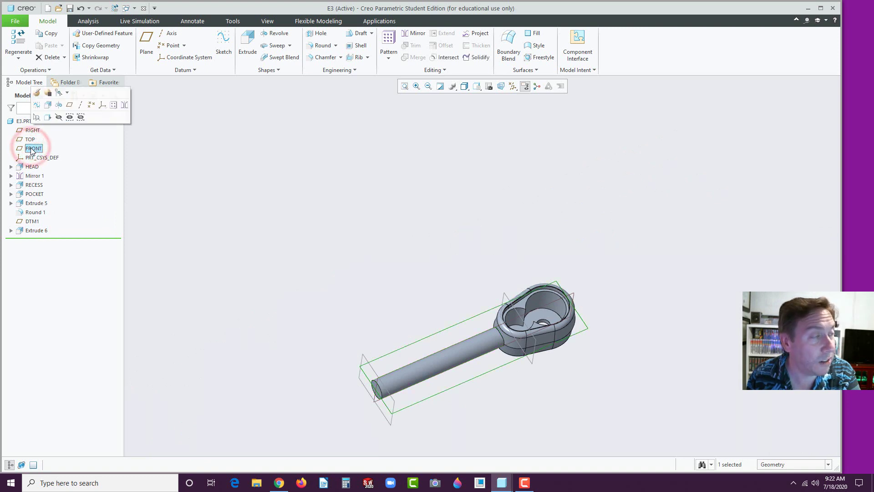
left_click(47, 104)
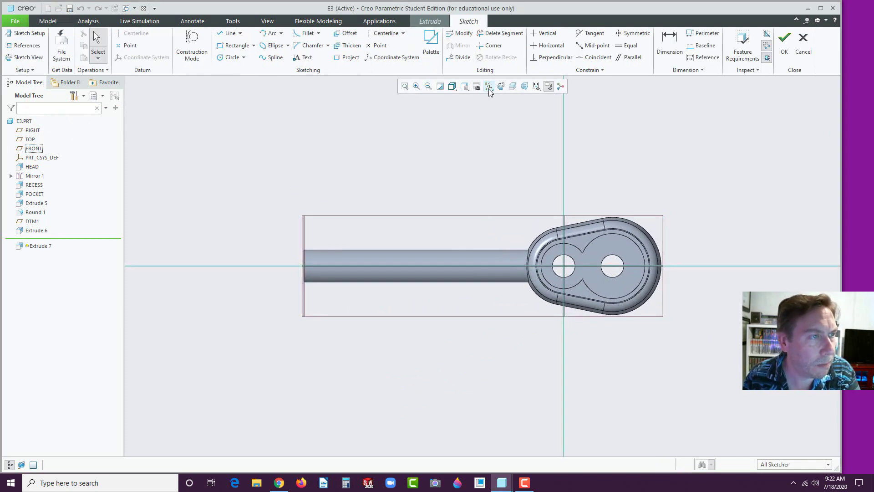
left_click(478, 87)
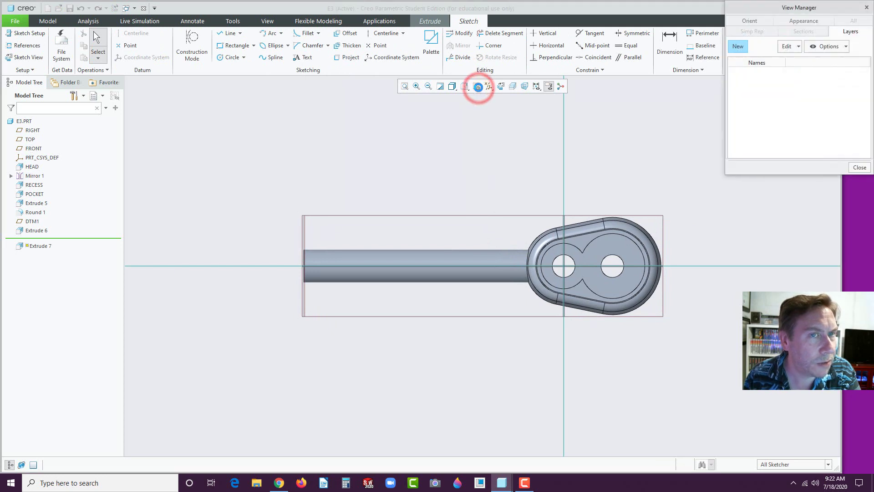
left_click(865, 9)
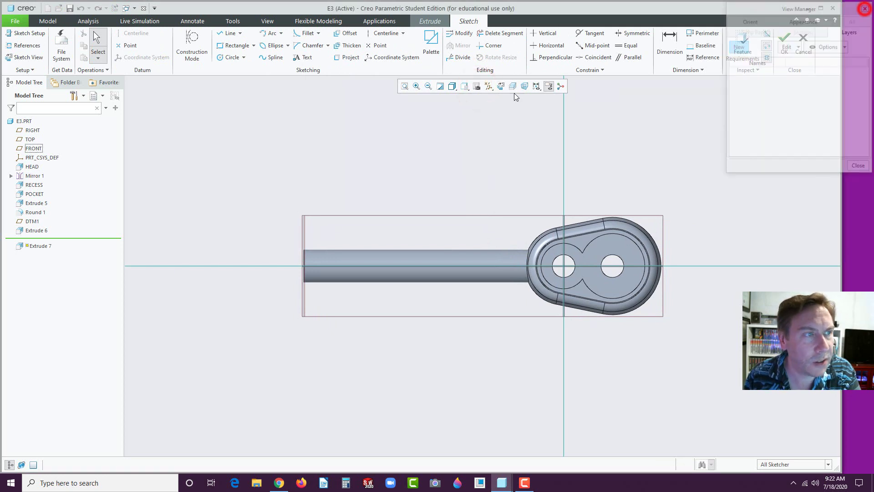
left_click(464, 86)
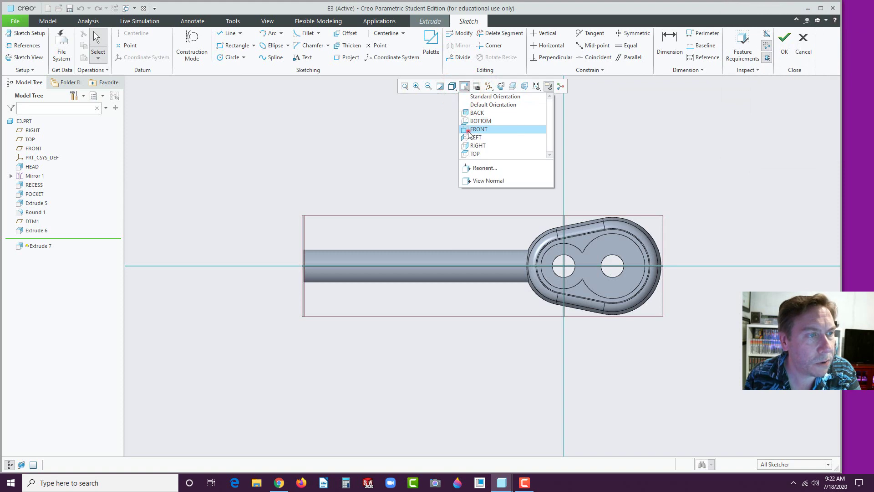
left_click(476, 128)
scroll(546, 283, "down", 5)
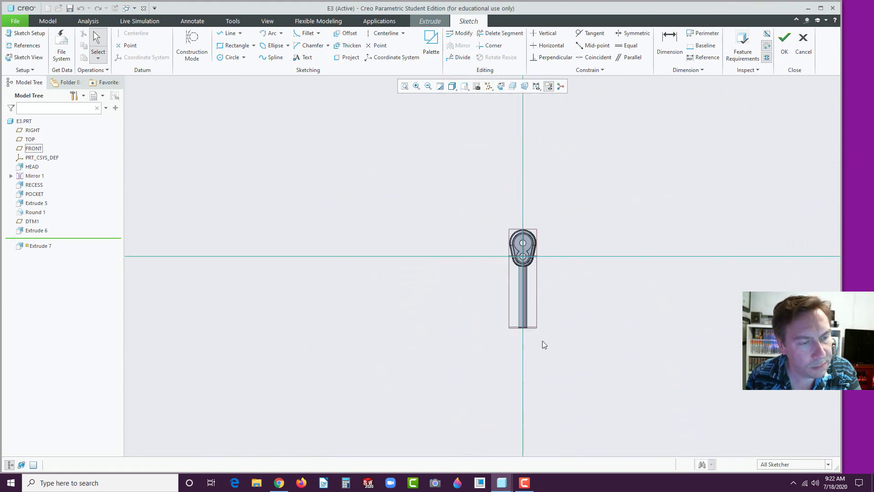
scroll(542, 343, "up", 1)
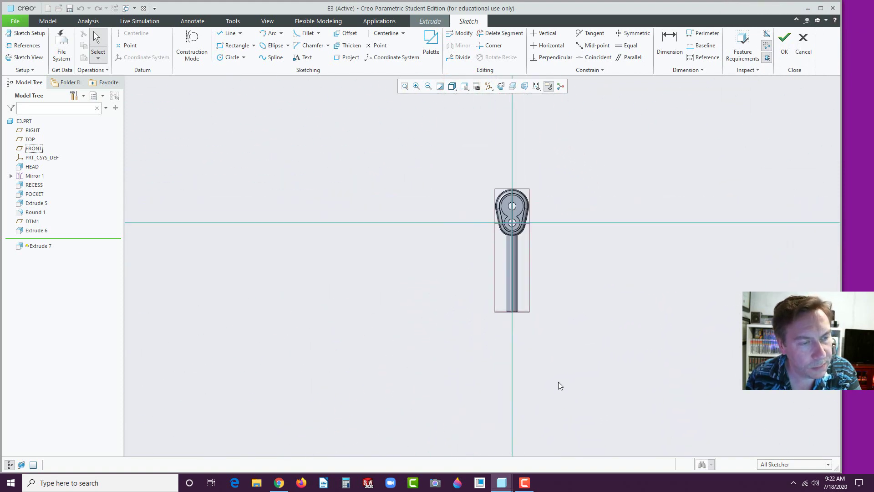
Sketch a rectangle about 1.3 wide and 4.3 tall beside the handle's free end and move its height dimension outside the outline
left_click(225, 46)
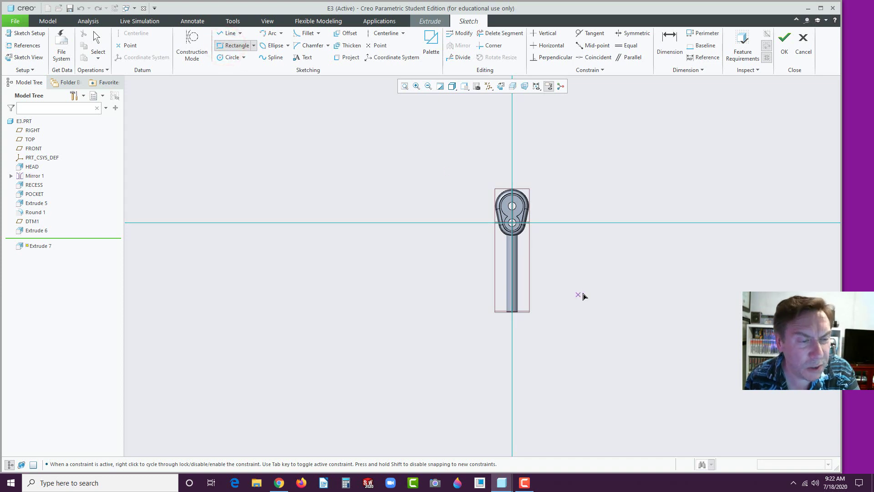
left_click(580, 295)
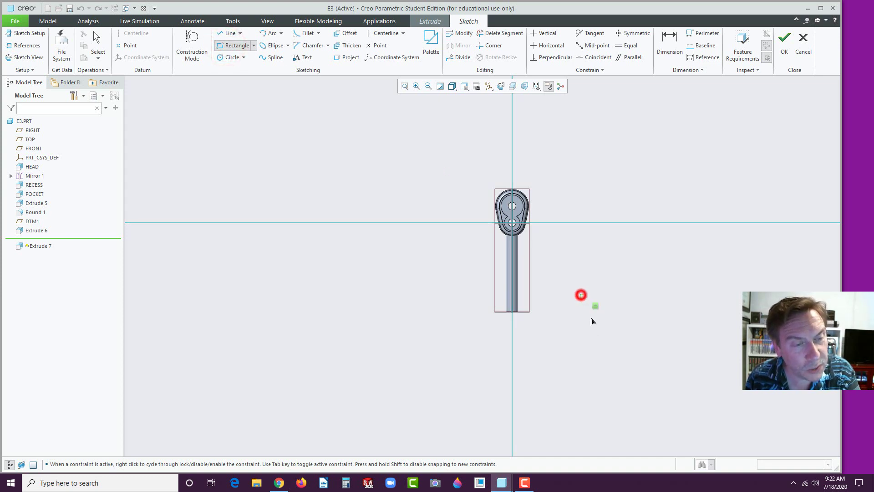
left_click(609, 390)
middle_click(652, 313)
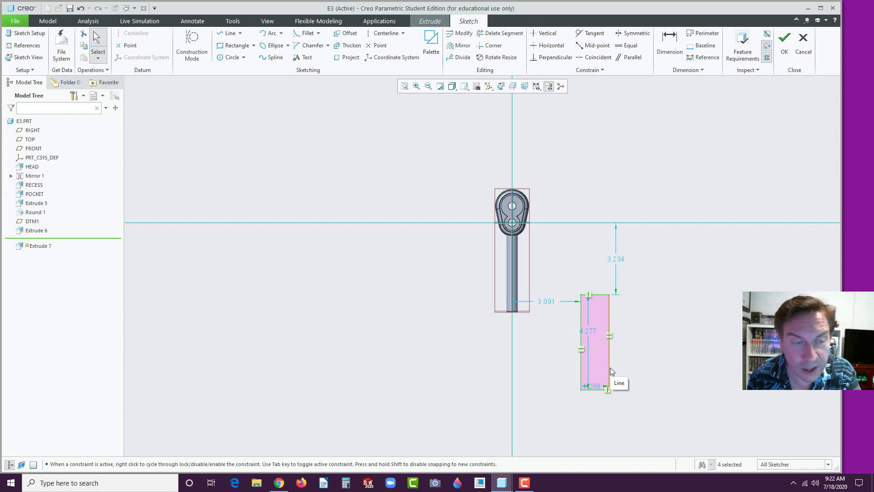
left_click_drag(588, 331, 562, 350)
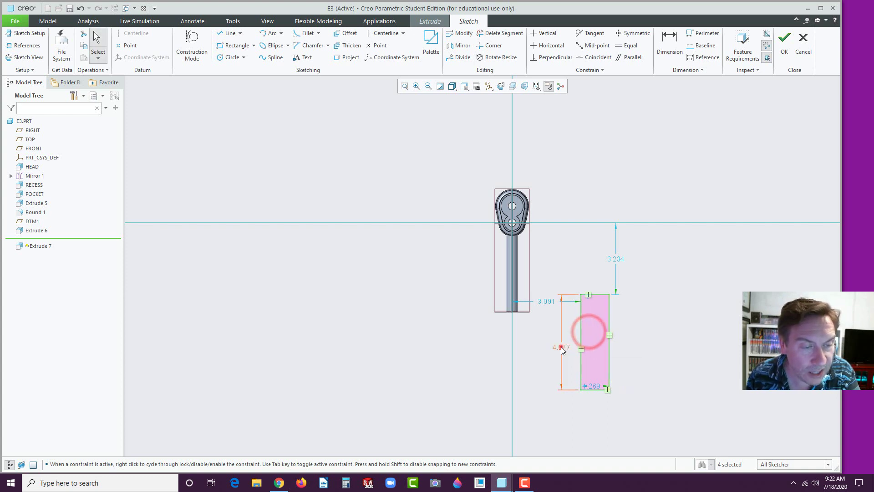
Set the rectangle's height to 4 and width to 1, moving the width dimension outside the outline
double_click(560, 346)
type("4")
key("Return")
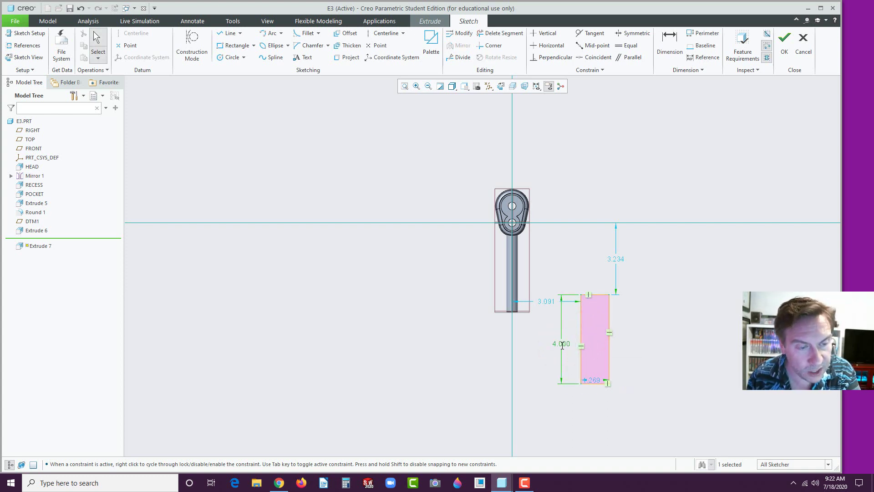
left_click_drag(593, 380, 597, 402)
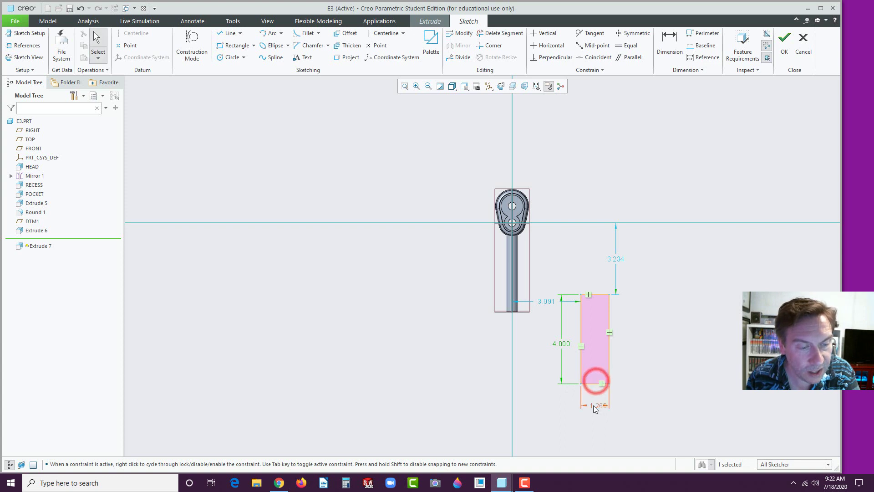
double_click(598, 402)
type("1")
key("Return")
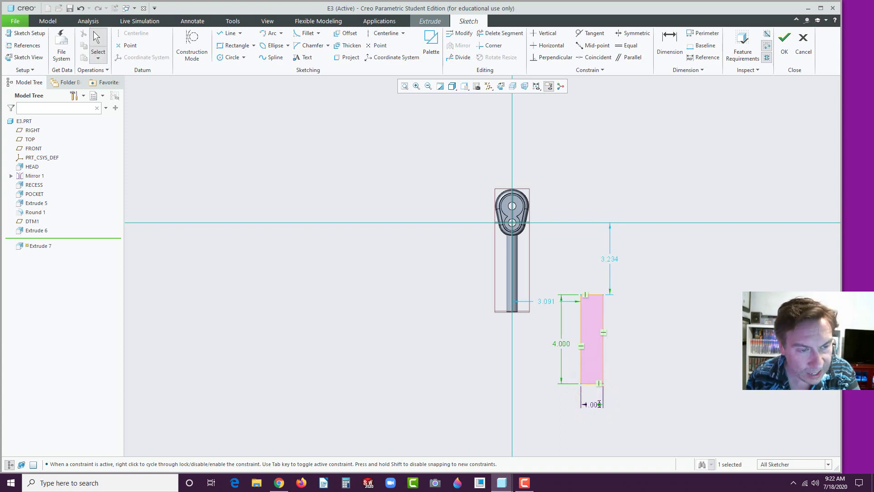
Set the distance from the horizontal reference to the rectangle's upper edge to 3.75
double_click(615, 259)
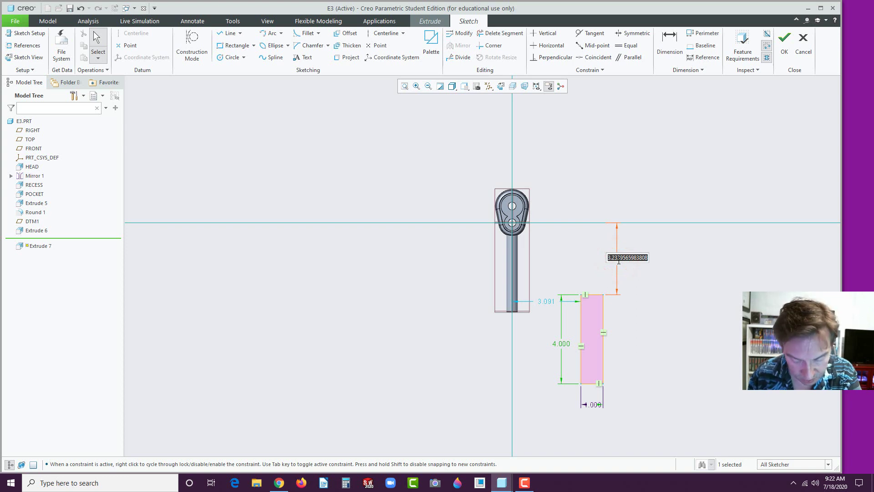
type("3.75")
key("Return")
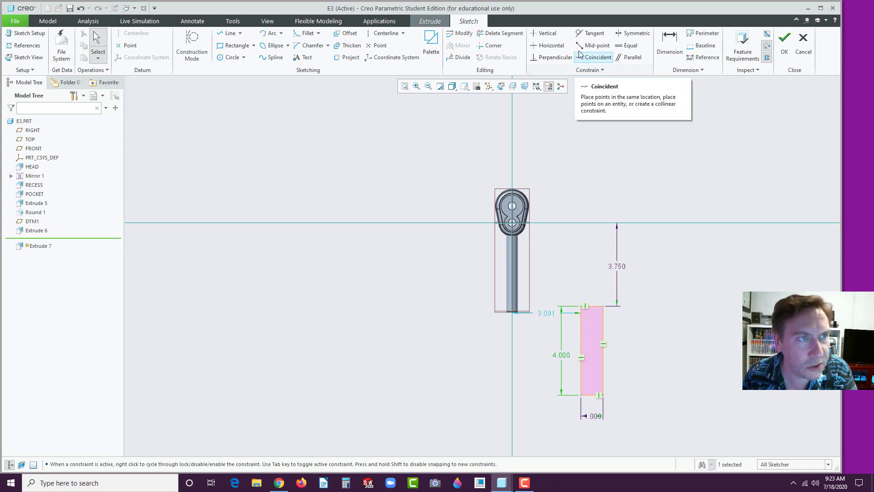
Sketch a vertical centerline through the midpoint of the rectangle's upper edge
left_click(378, 33)
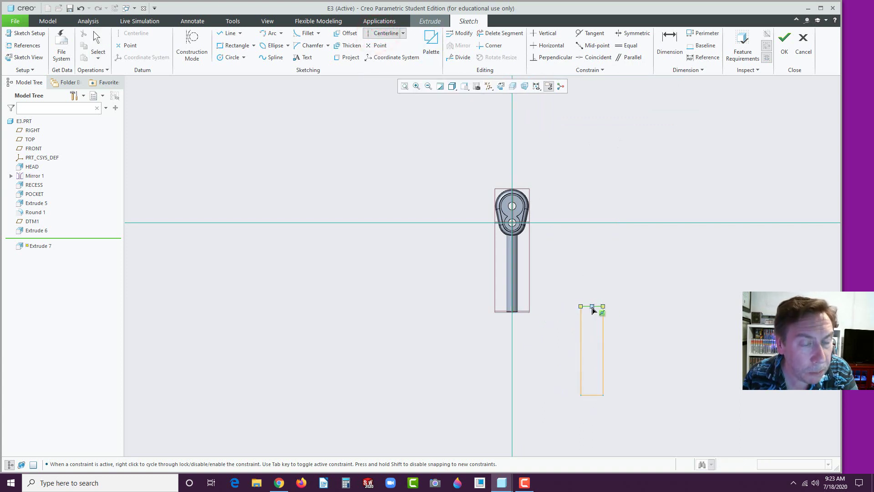
left_click(592, 306)
left_click(591, 279)
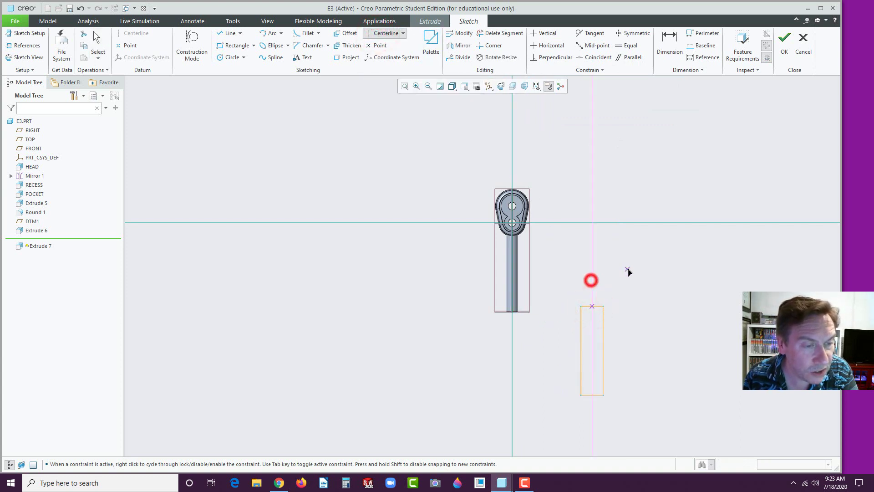
middle_click(630, 272)
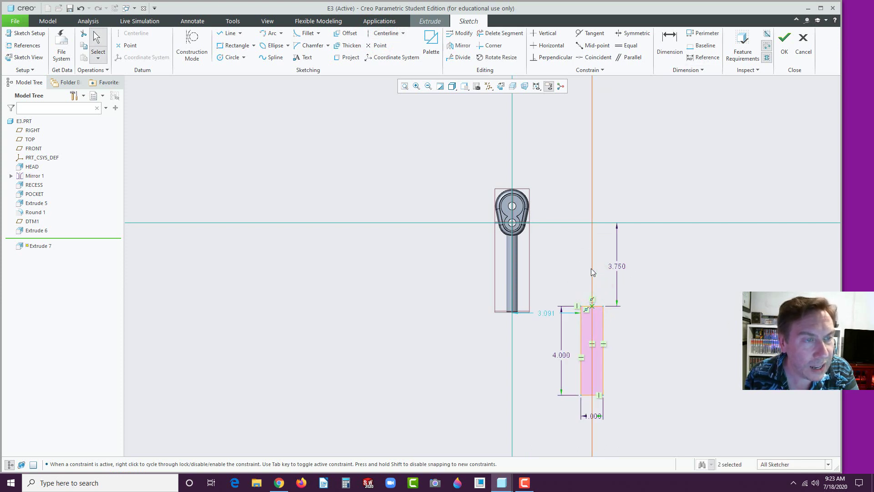
Make the rectangle's centerline coincident with the vertical reference so the rectangle is centred on the handle axis
left_click(591, 58)
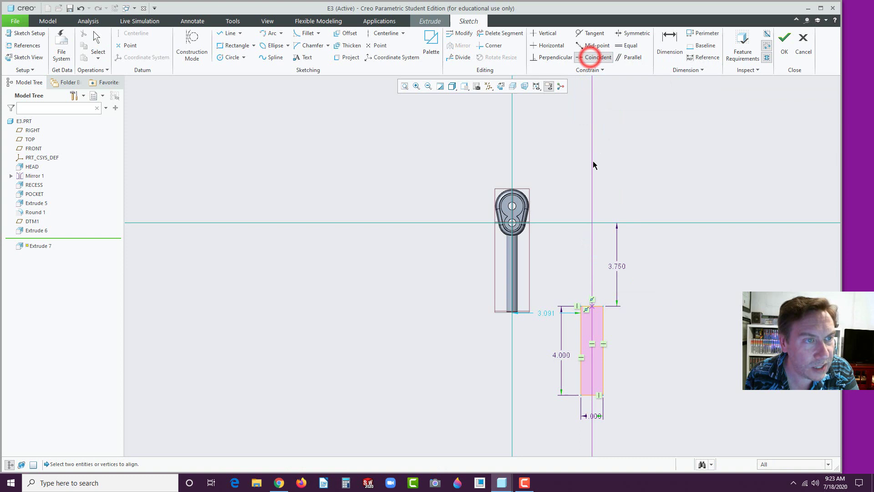
left_click(592, 257)
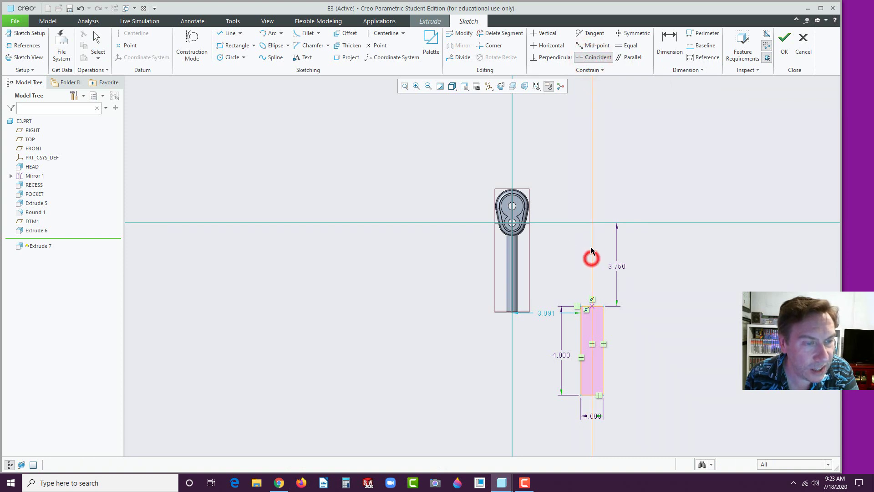
left_click(512, 248)
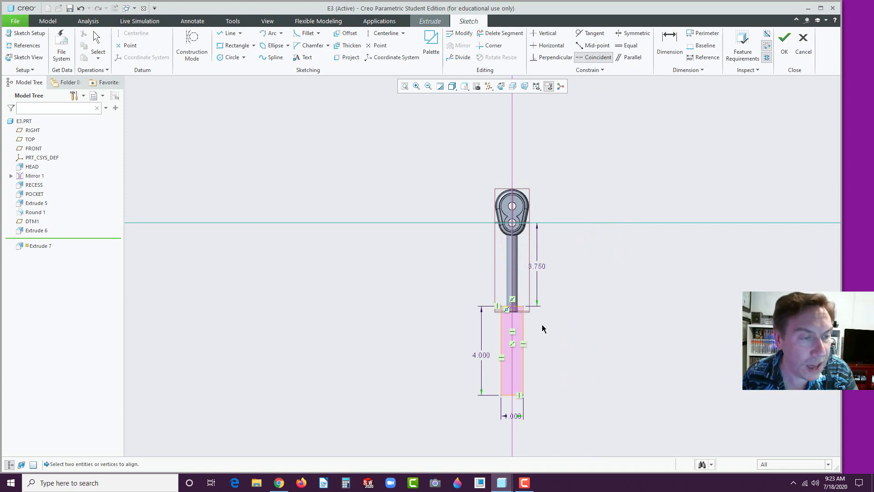
Finish the rectangle sketch and set the solid extrusion's blind depth to 0.375
mouse_move(542, 326)
middle_mouse_down()
mouse_move(501, 308)
mouse_move(552, 372)
mouse_move(637, 227)
middle_mouse_up()
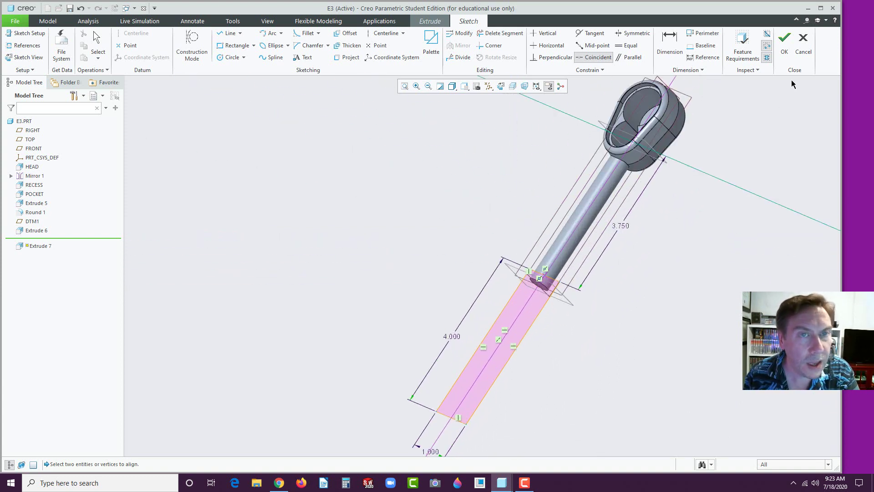
left_click(785, 49)
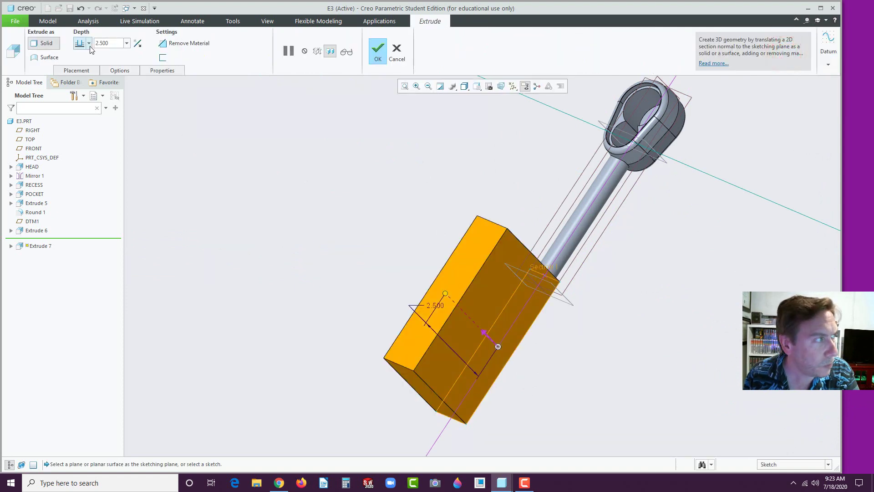
double_click(111, 42)
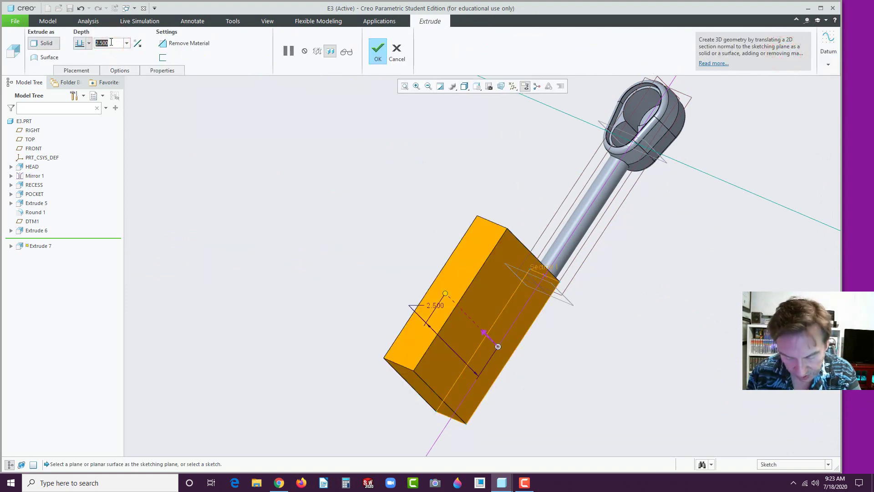
type(".375")
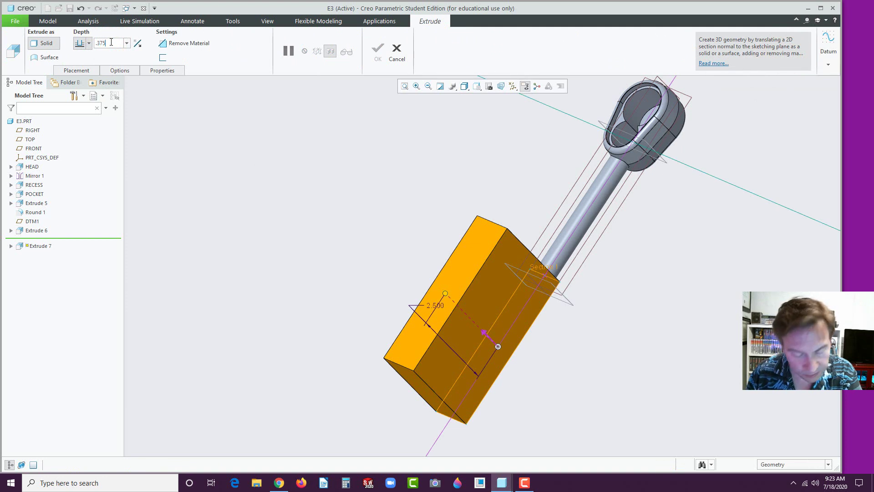
key("Return")
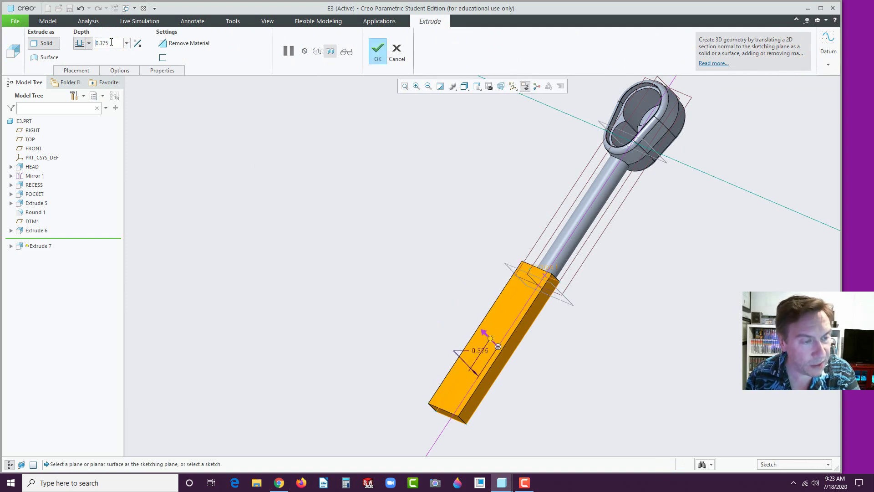
Add taper to the grip extrusion using the stored -7 value and complete the feature
left_click(121, 70)
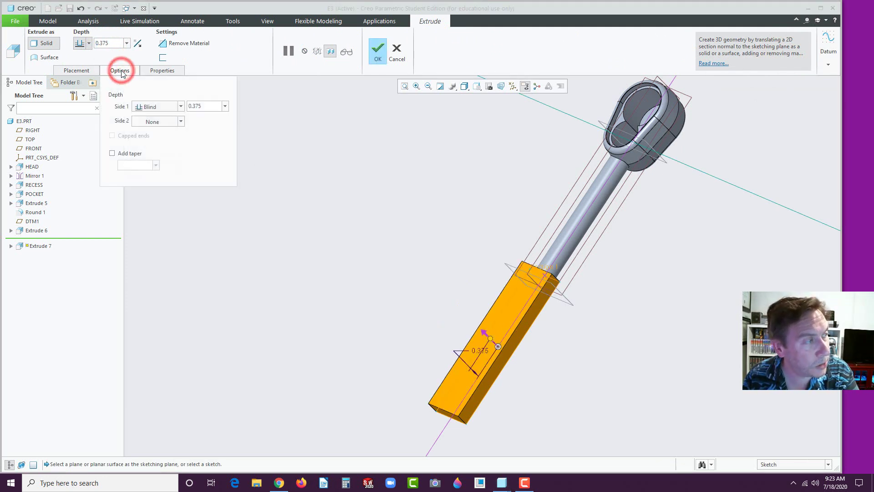
left_click(112, 154)
left_click(124, 165)
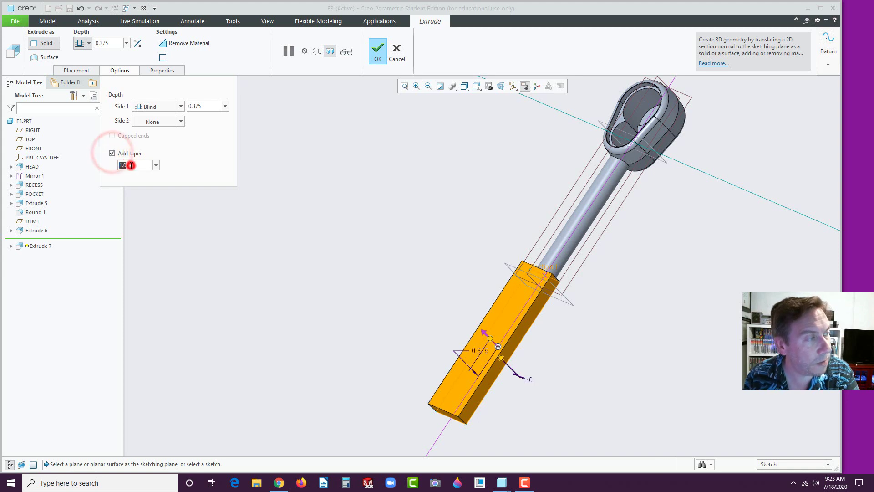
left_click(156, 164)
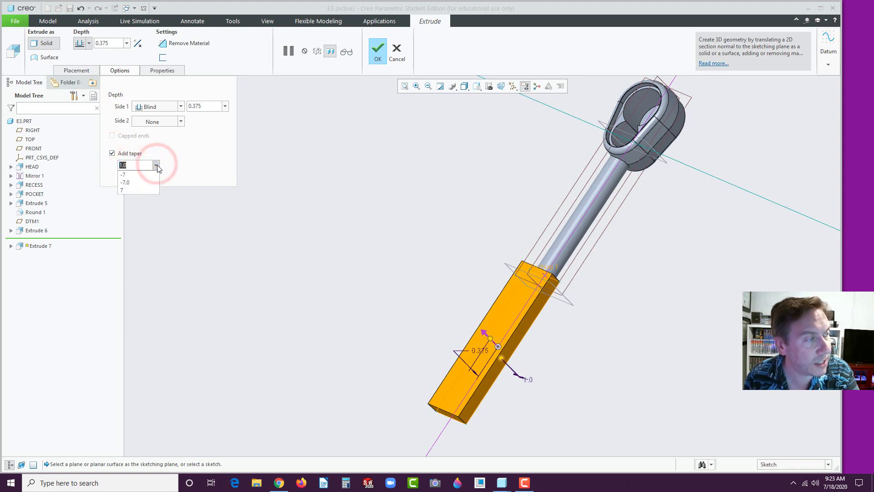
left_click(126, 176)
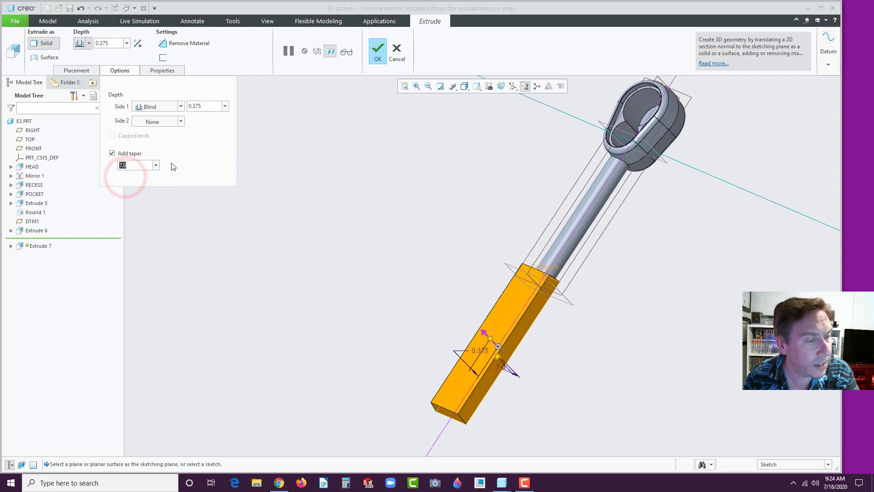
left_click(378, 50)
left_click(345, 124)
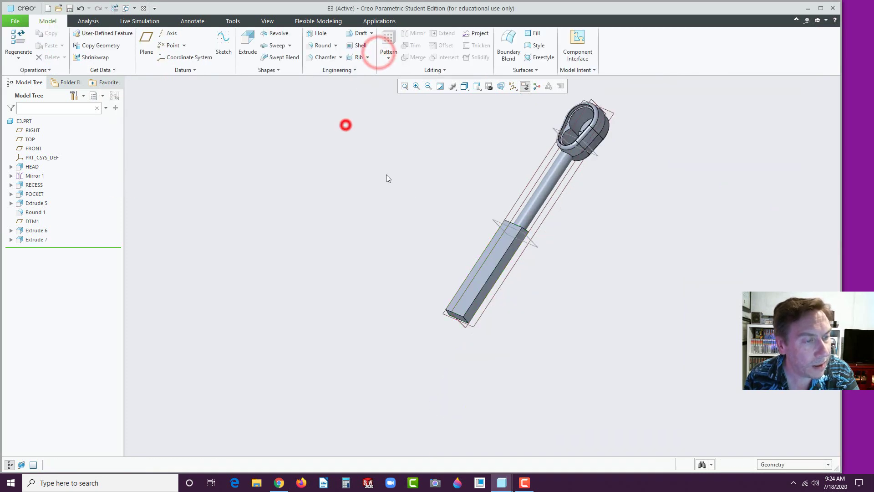
Mirror the tapered grip extrusion about its flat, untapered back face to form the other half
middle_click_drag(560, 165, 516, 132)
scroll(391, 274, "down", 3)
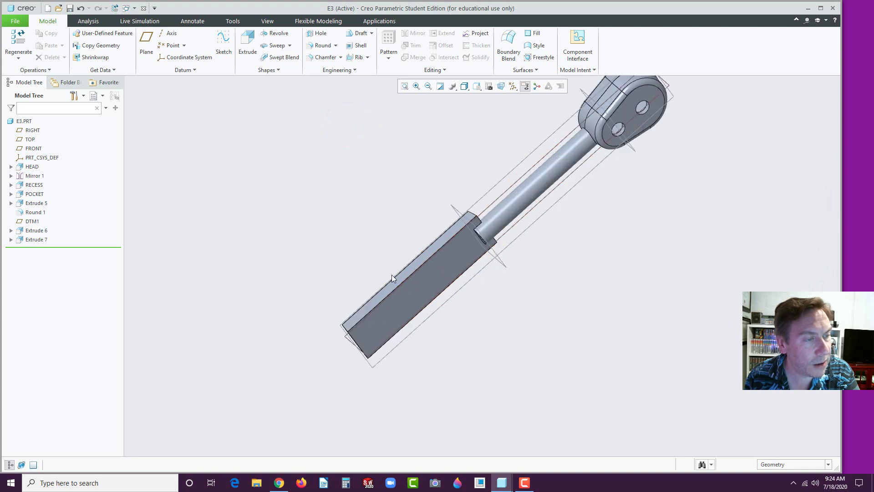
left_click(419, 288)
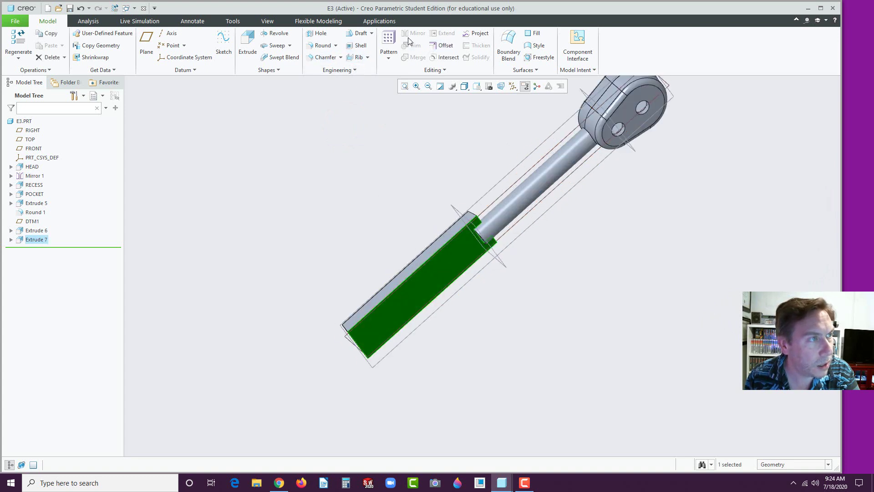
left_click(294, 224)
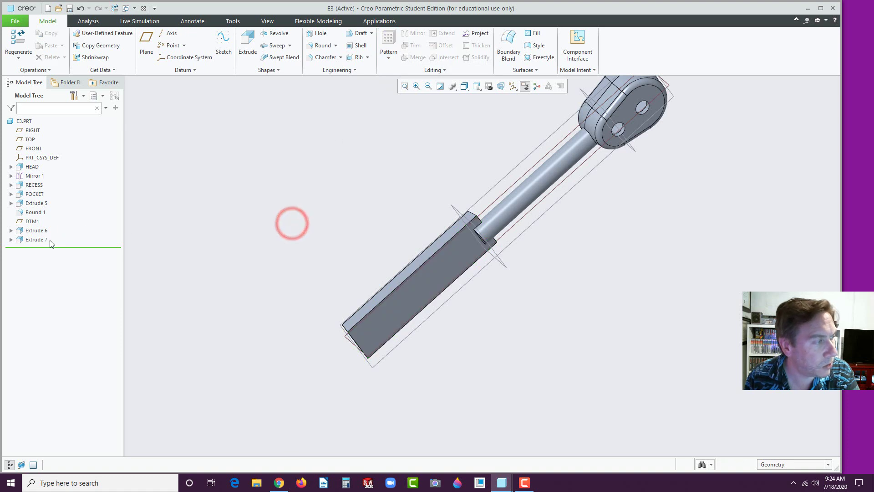
left_click(26, 241)
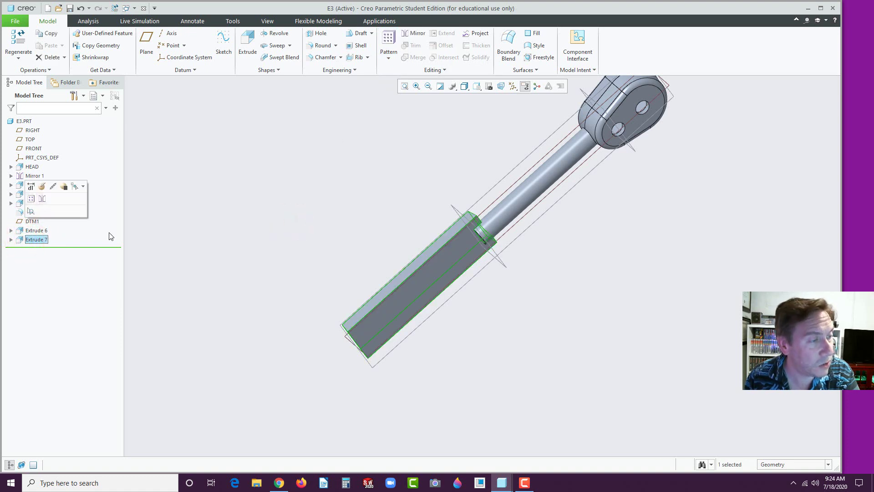
left_click(413, 34)
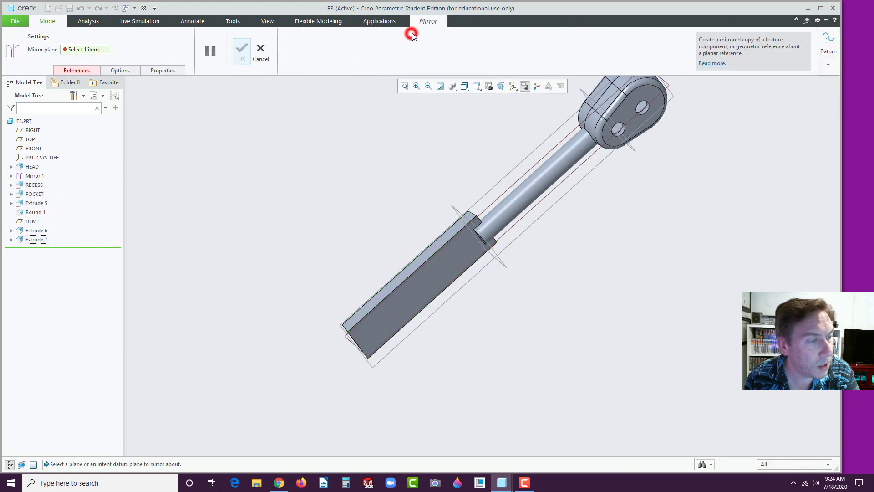
left_click(433, 278)
middle_click_drag(357, 217, 391, 245)
left_click(240, 51)
Turn off the datum plane display
middle_click_drag(343, 180, 405, 157)
scroll(459, 168, "down", 5)
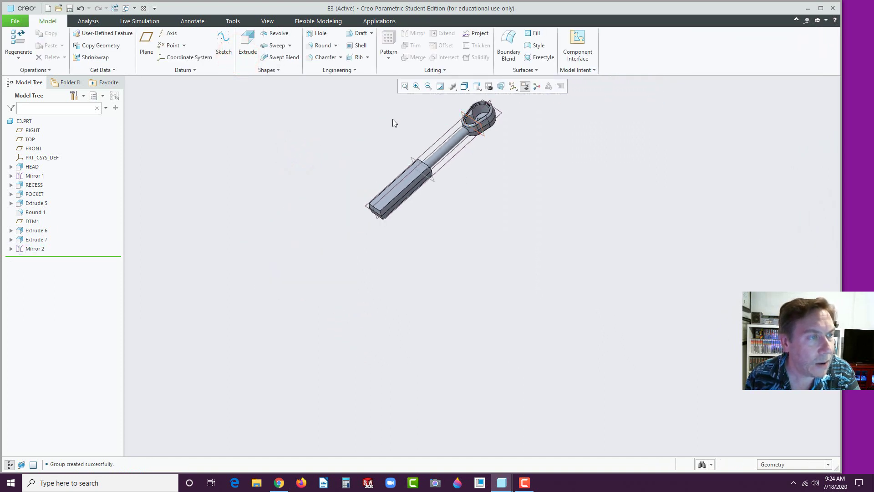
scroll(396, 120, "up", 4)
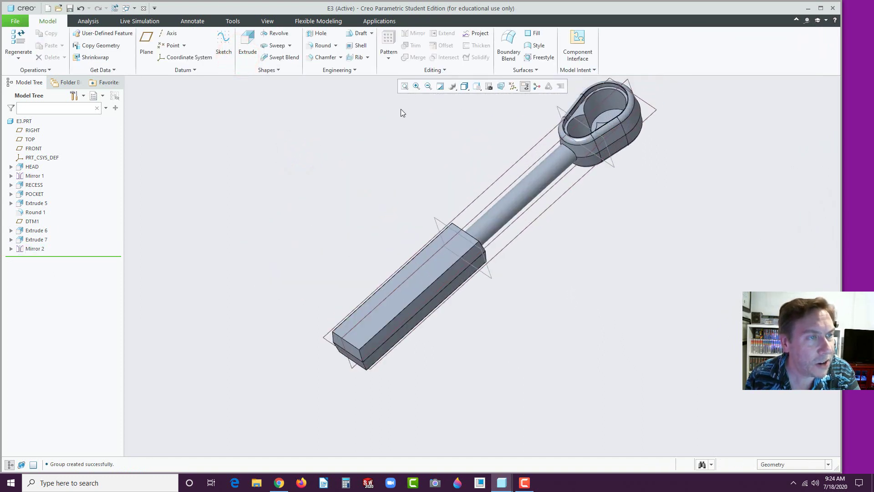
left_click(513, 86)
left_click(513, 137)
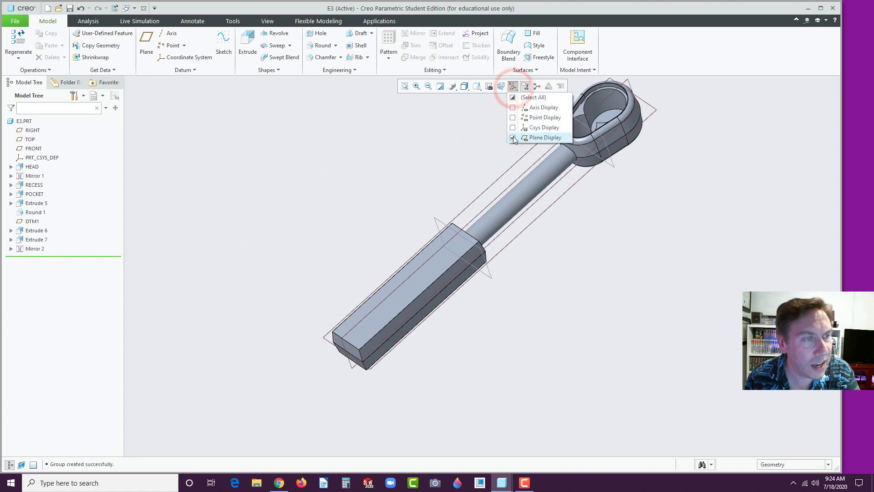
left_click(470, 165)
Round the four long outer edges of the mirrored grip with a 0.125 radius
left_click(312, 47)
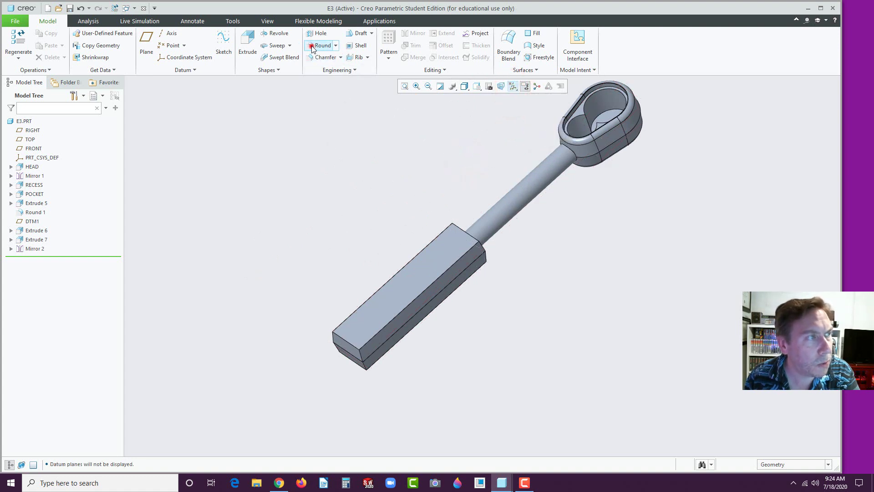
left_click(429, 287)
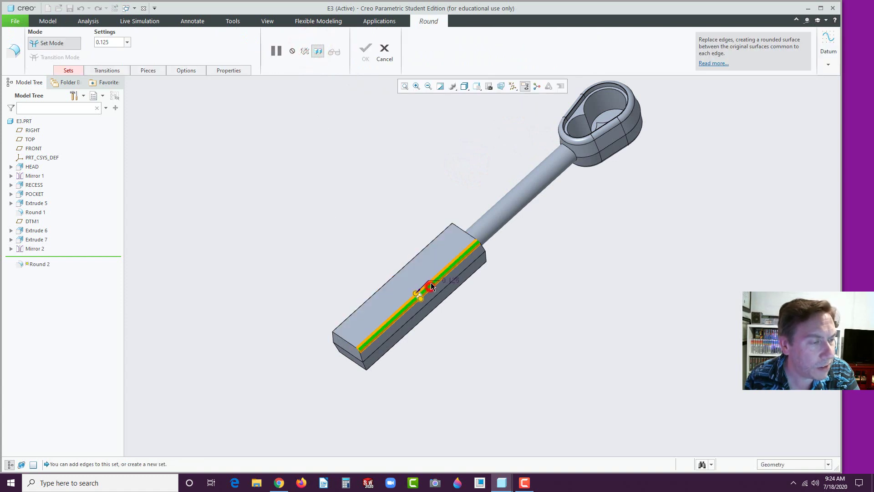
left_click(409, 264)
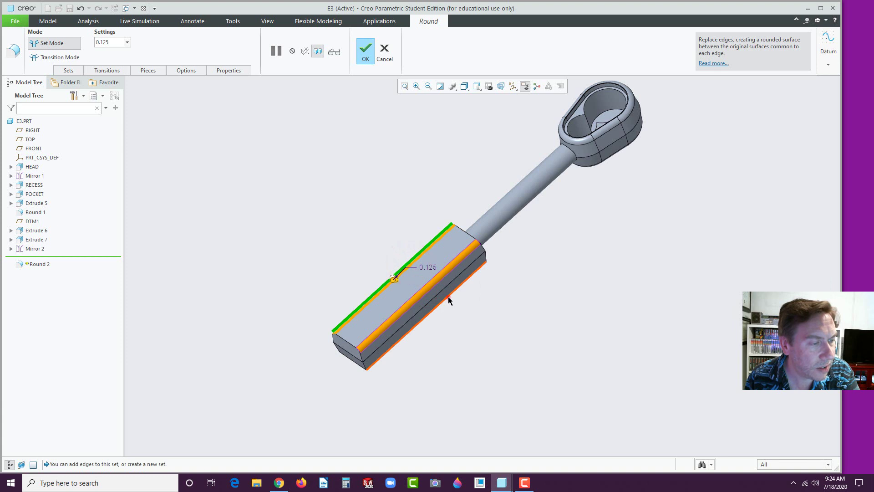
mouse_move(449, 300)
middle_mouse_down()
mouse_move(435, 322)
mouse_move(246, 361)
mouse_move(204, 356)
mouse_move(195, 375)
middle_mouse_up()
scroll(347, 318, "up", 2)
scroll(250, 350, "down", 3)
middle_click_drag(453, 266, 426, 278)
scroll(401, 285, "down", 4)
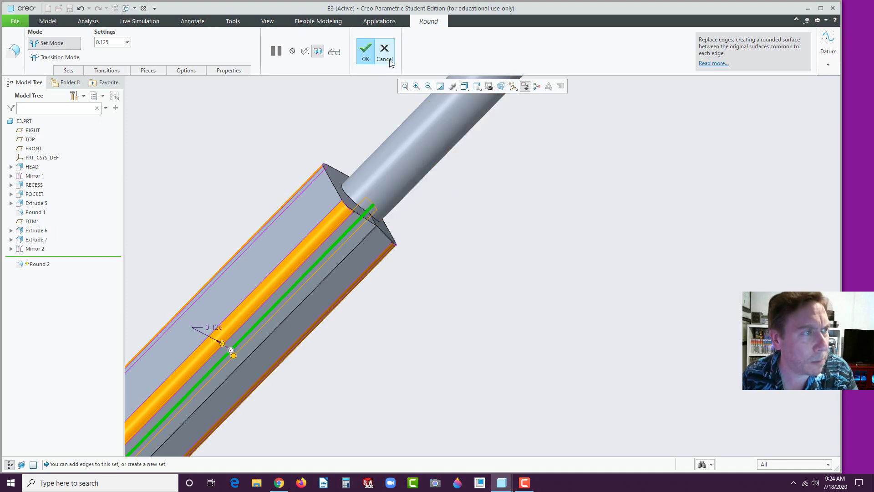
left_click(365, 51)
scroll(496, 226, "down", 3)
left_click(402, 123)
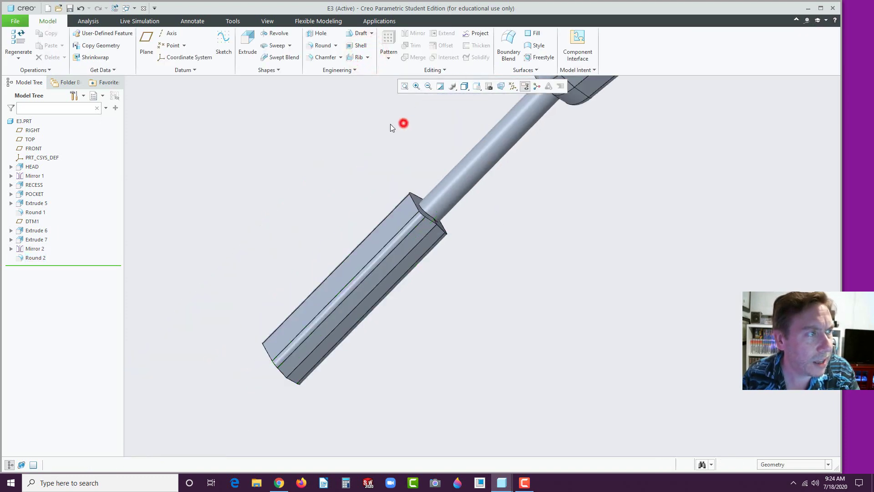
Start a 0.060 radius round and add the edge loop around the grip's end face on the shaft side, both halves
left_click(321, 45)
double_click(114, 42)
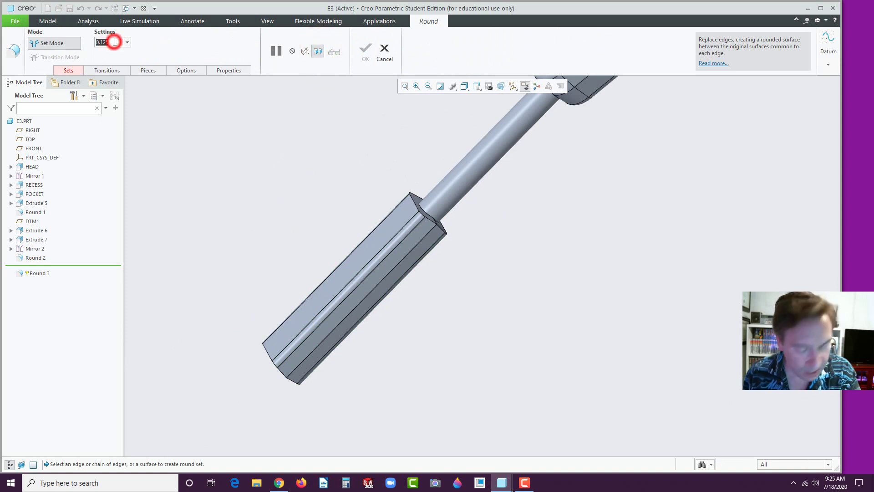
type(".060")
key("Return")
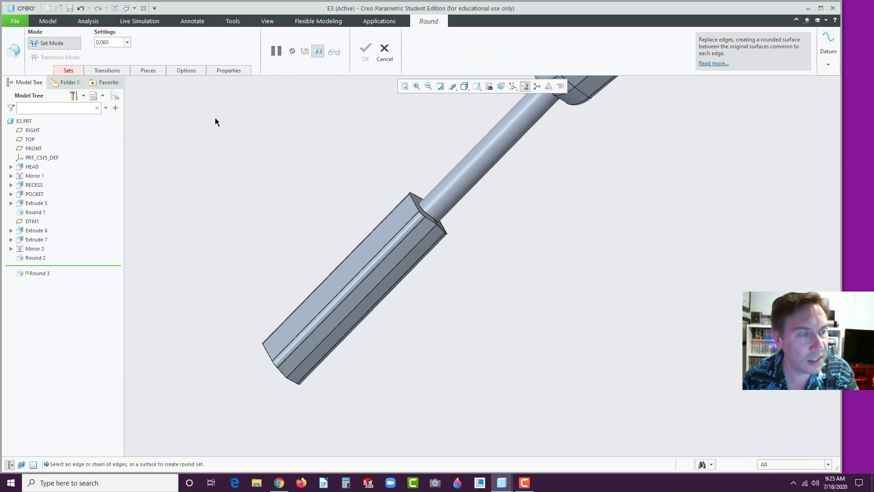
scroll(509, 172, "up", 1)
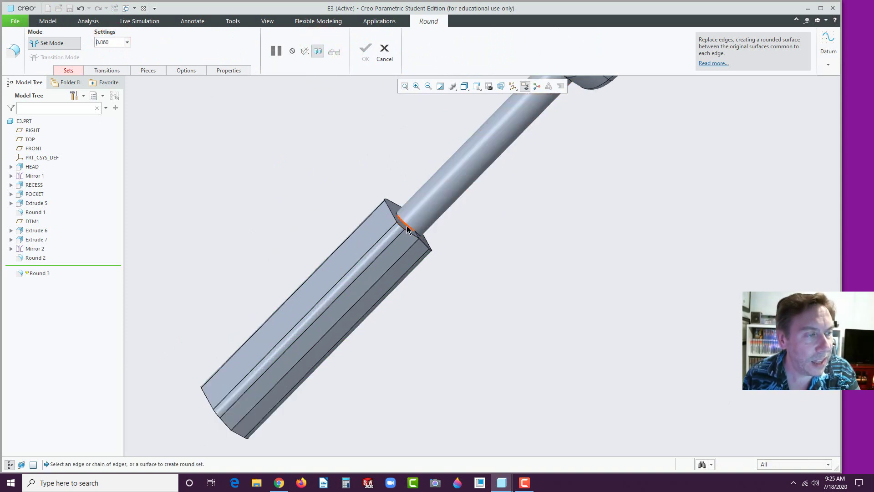
scroll(408, 230, "up", 4)
left_click(361, 209)
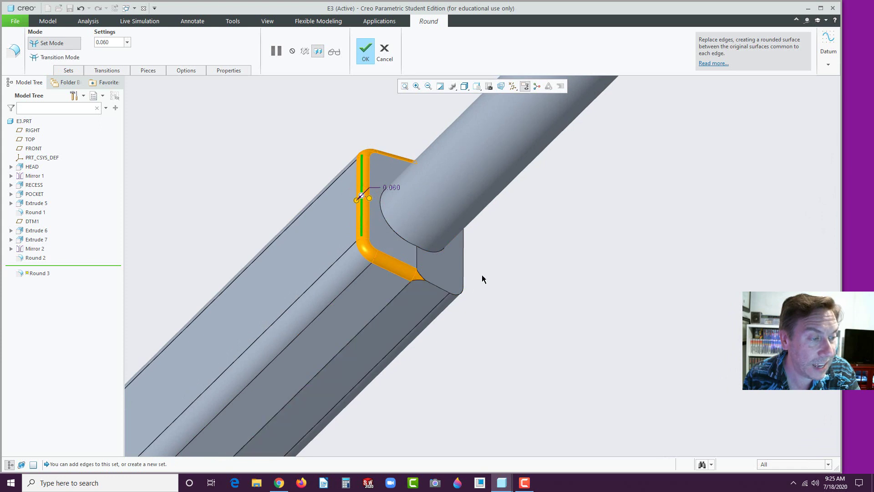
left_click(462, 258)
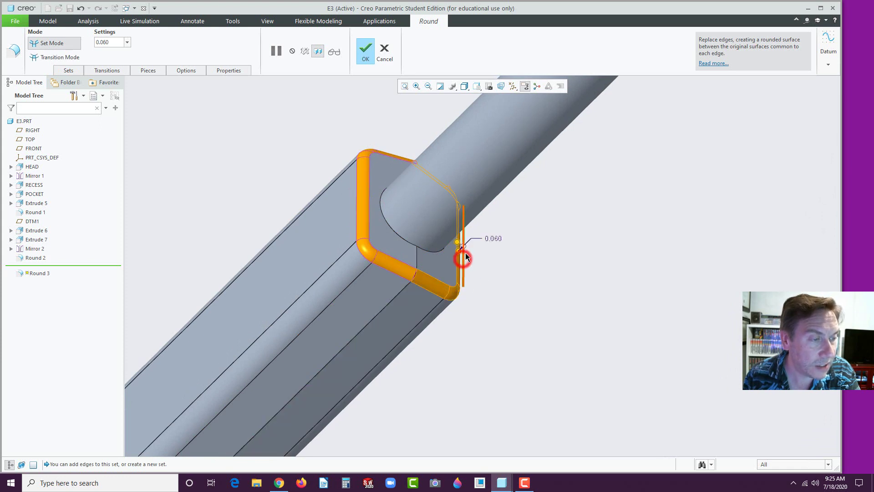
Add the edges where the shaft meets the grip and the head to the 0.060 round
left_click(432, 258)
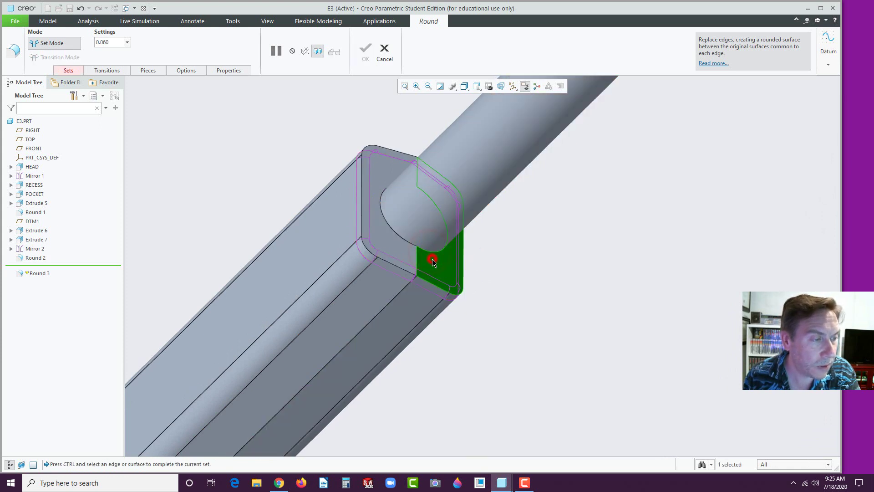
left_click(433, 267, "ctrl")
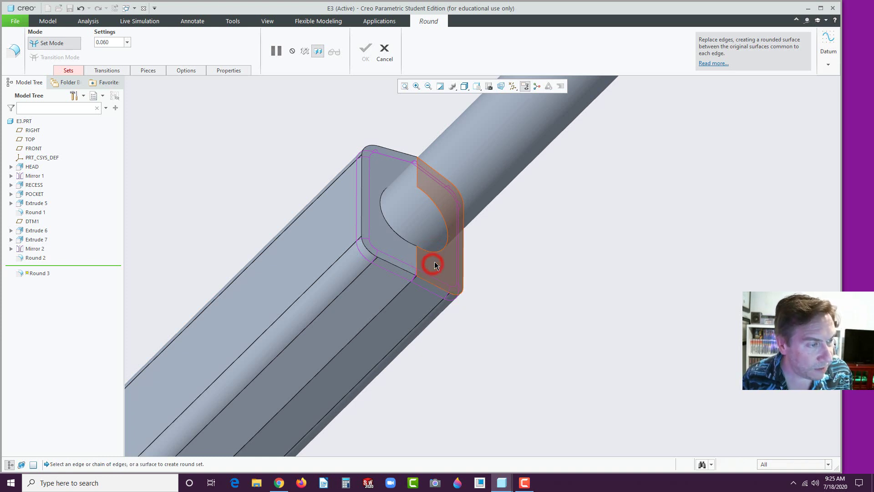
left_click(431, 254)
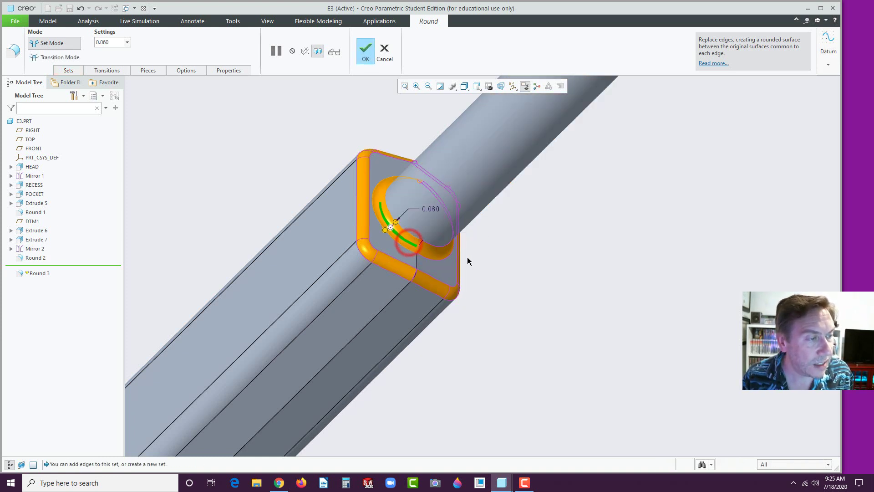
scroll(468, 257, "down", 6)
scroll(577, 189, "up", 5)
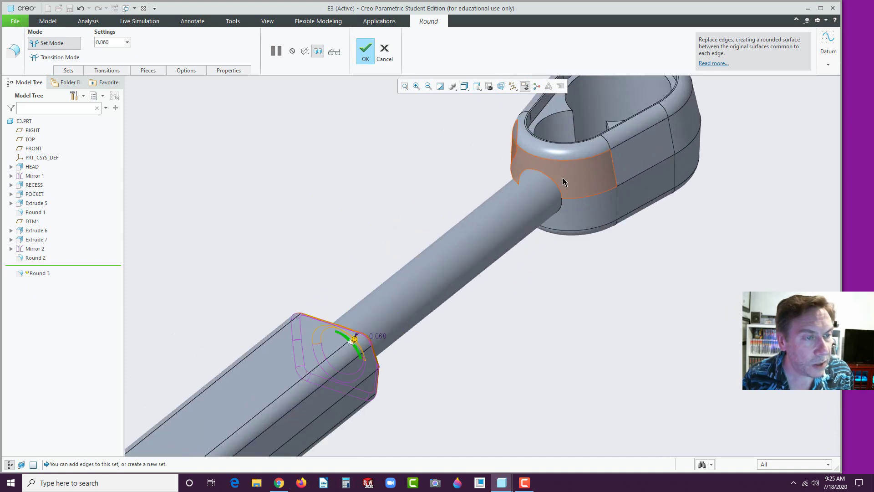
left_click(551, 180, "ctrl")
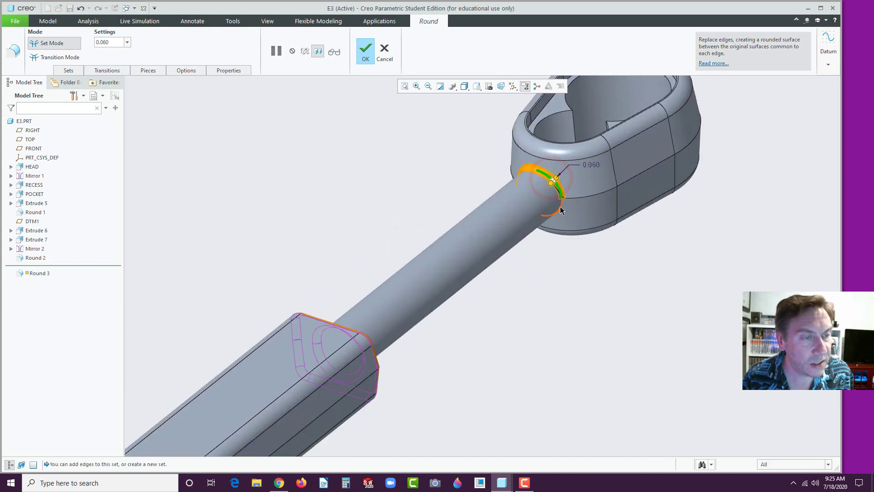
scroll(546, 249, "down", 5)
scroll(419, 353, "up", 6)
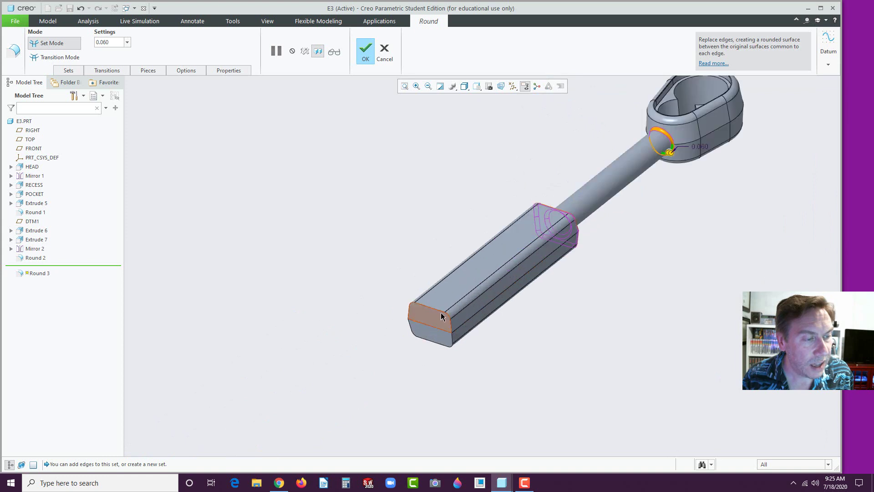
Add the edge loop around the grip's free end, both halves, and complete the 0.060 round
left_click(427, 280, "ctrl")
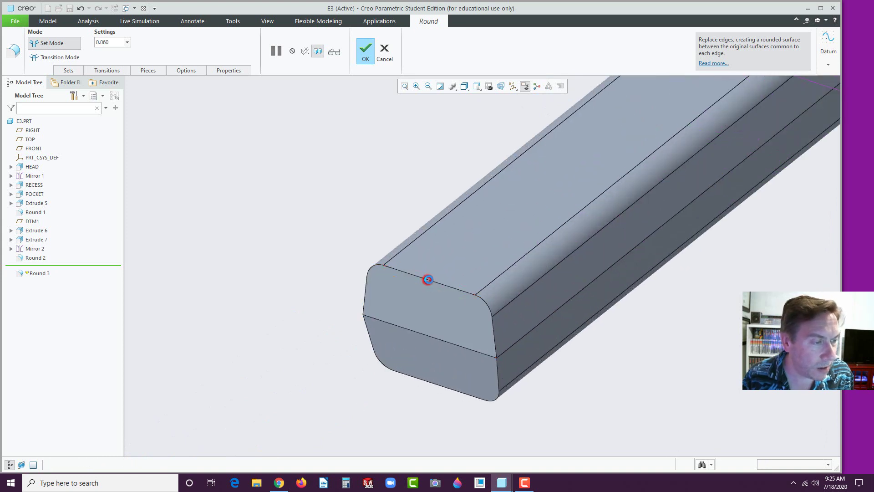
left_click(499, 387, "ctrl")
scroll(561, 362, "down", 5)
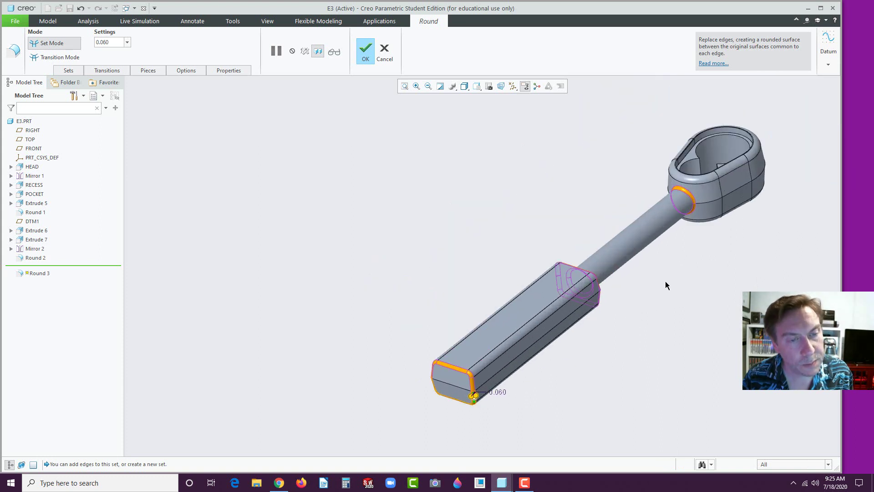
middle_click_drag(665, 285, 622, 288)
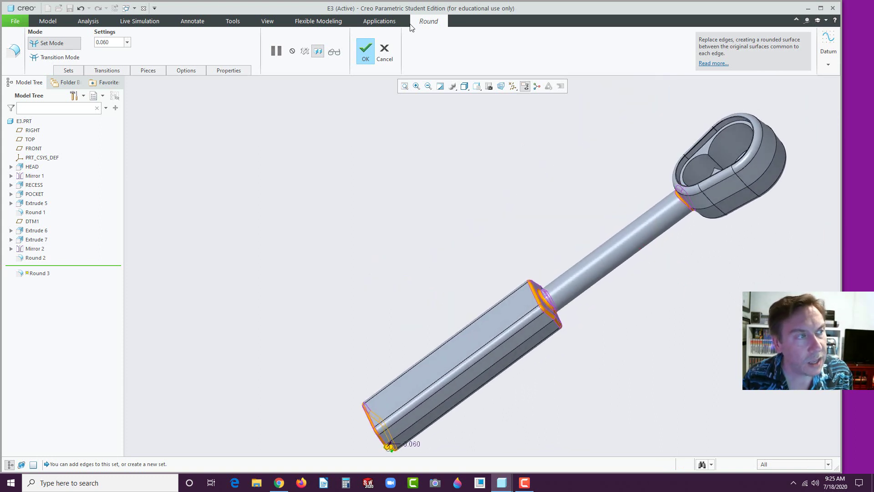
left_click(368, 58)
left_click(416, 189)
Start an extrude sketch on the large flat top face of the grip
middle_click_drag(449, 203, 476, 280)
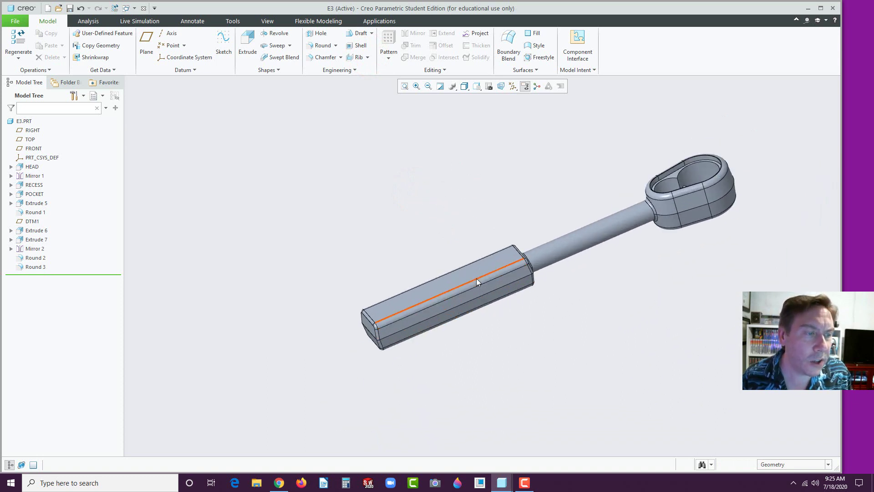
scroll(476, 280, "up", 3)
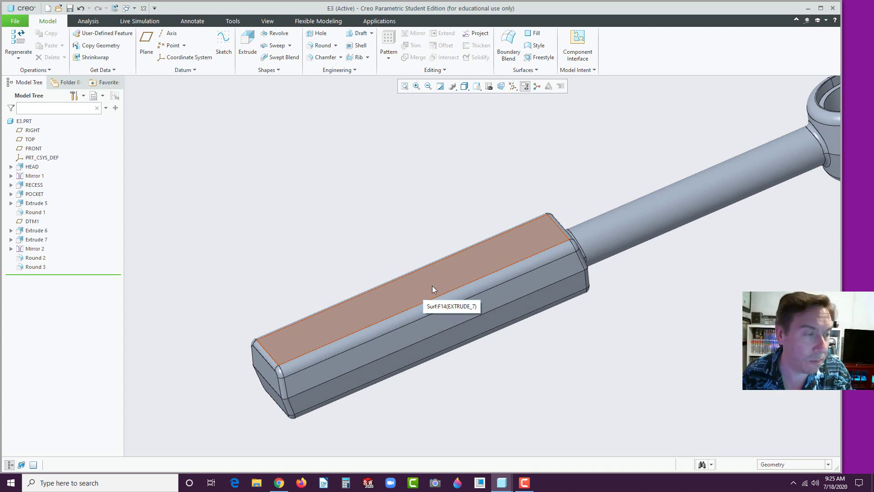
left_click(433, 284)
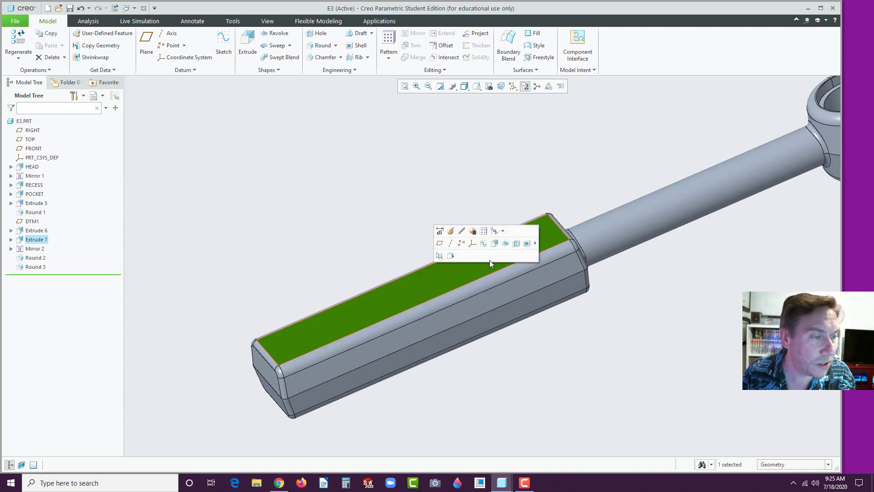
left_click(494, 243)
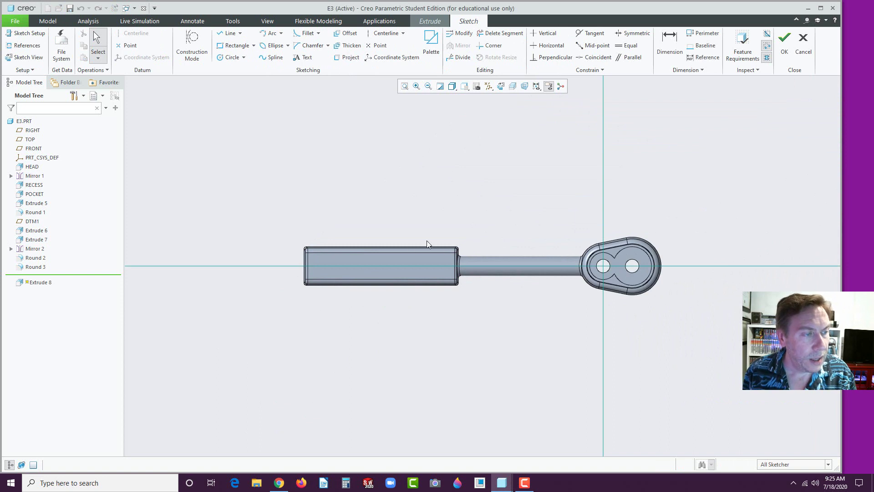
scroll(372, 288, "down", 3)
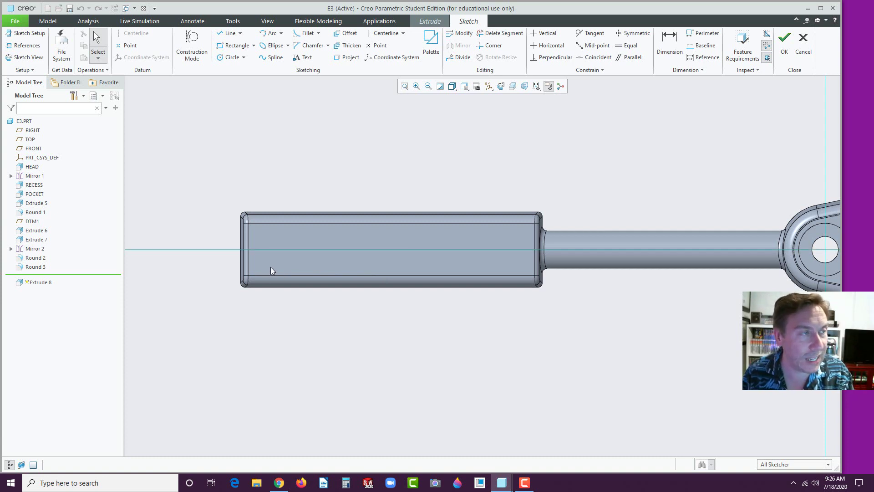
Sketch a horizontal line about 3.27 long on the grip face, below the horizontal reference
left_click(228, 33)
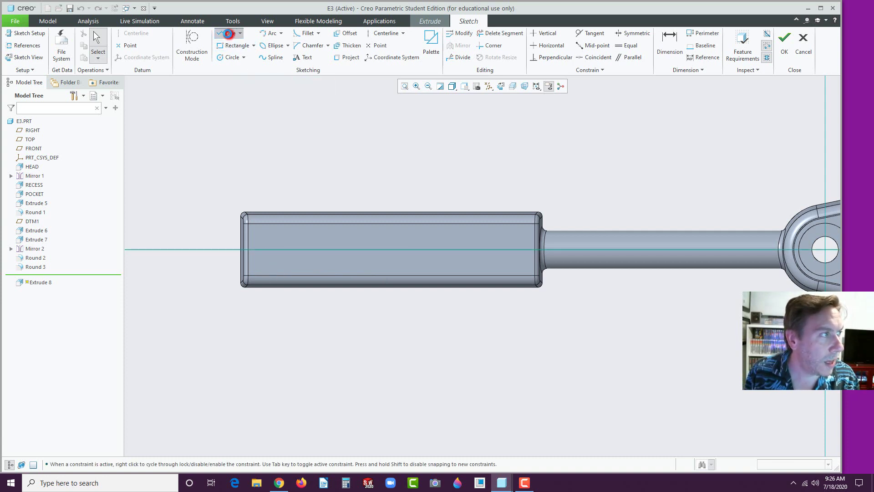
left_click(271, 268)
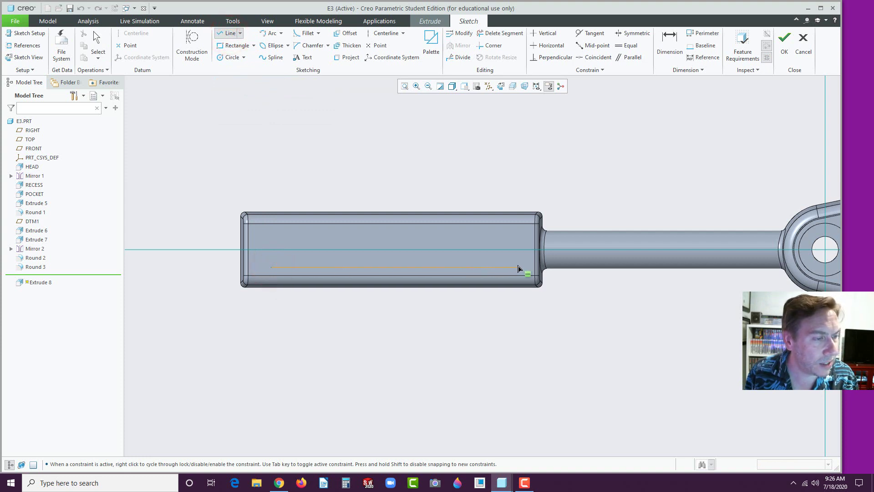
left_click(518, 268)
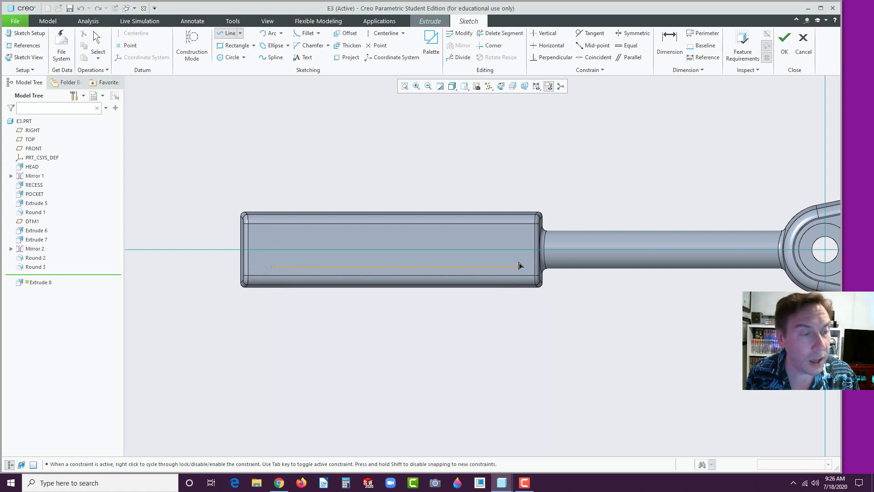
middle_click(449, 313)
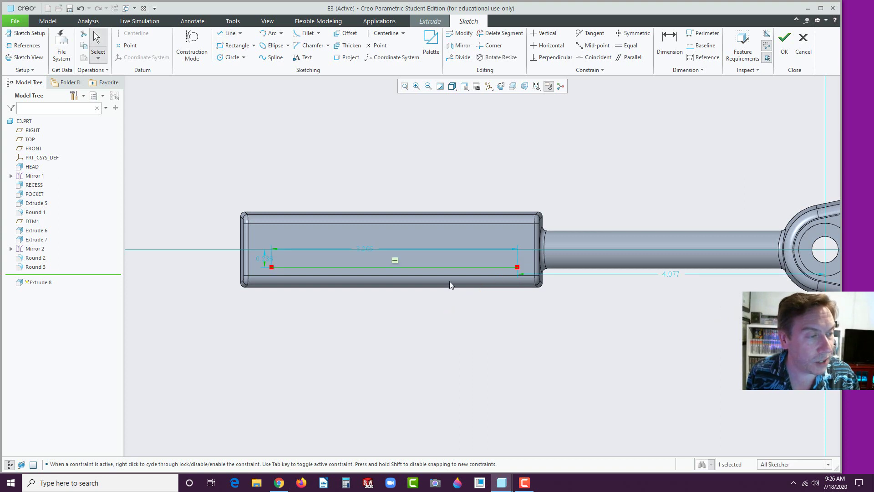
Convert the horizontal line on the grip face to construction geometry
left_click(437, 269)
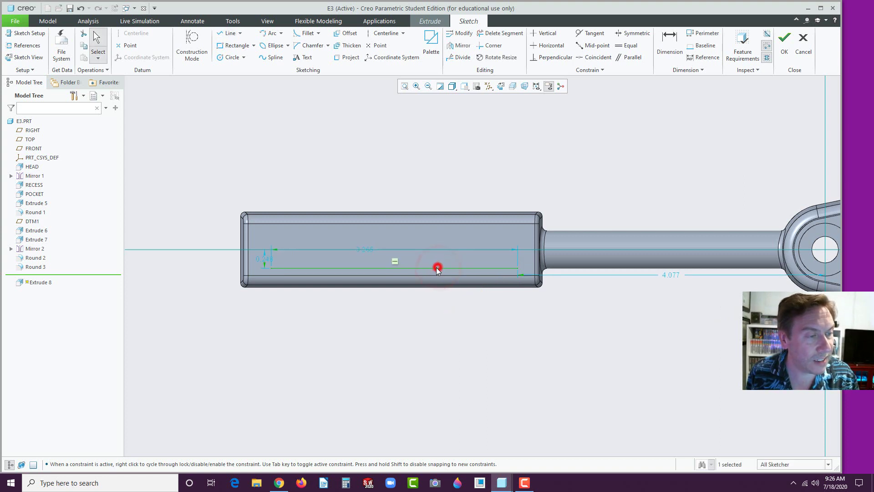
left_click(436, 267)
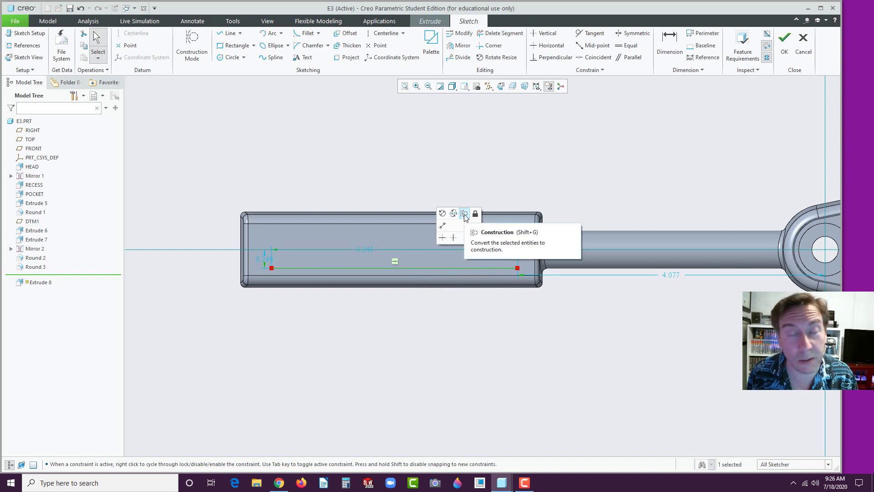
left_click(465, 215)
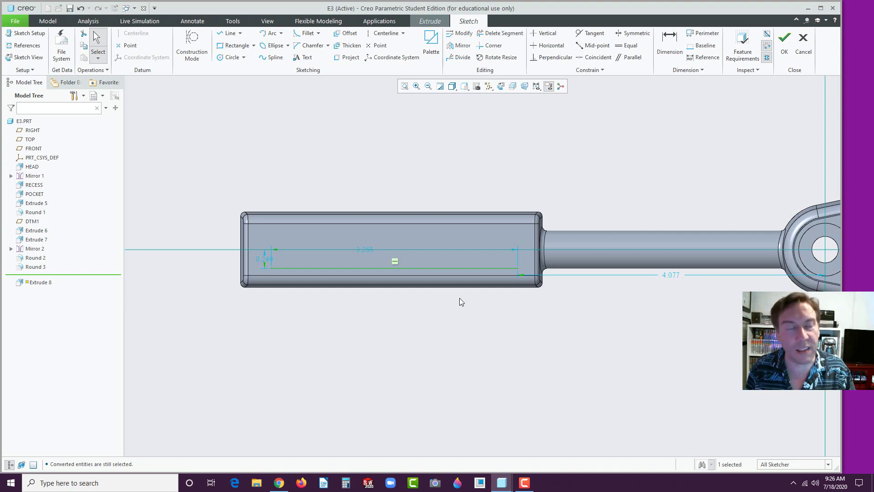
Add the sketch text "Vertanux1" about 0.483 high, starting at the construction line's end farthest from the shaft
left_click(303, 57)
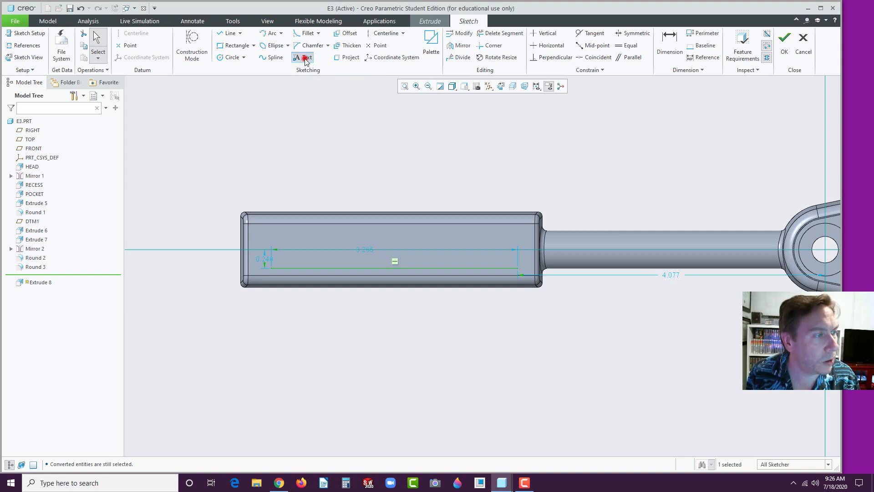
left_click(272, 269)
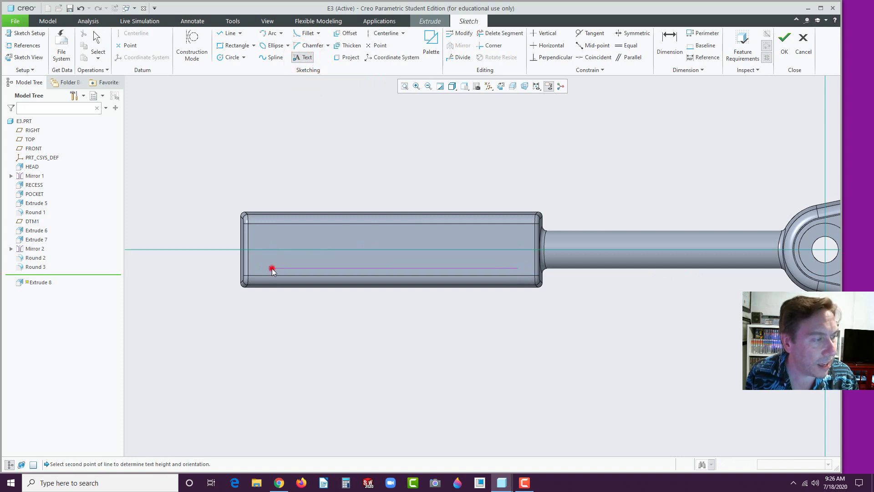
left_click(274, 232)
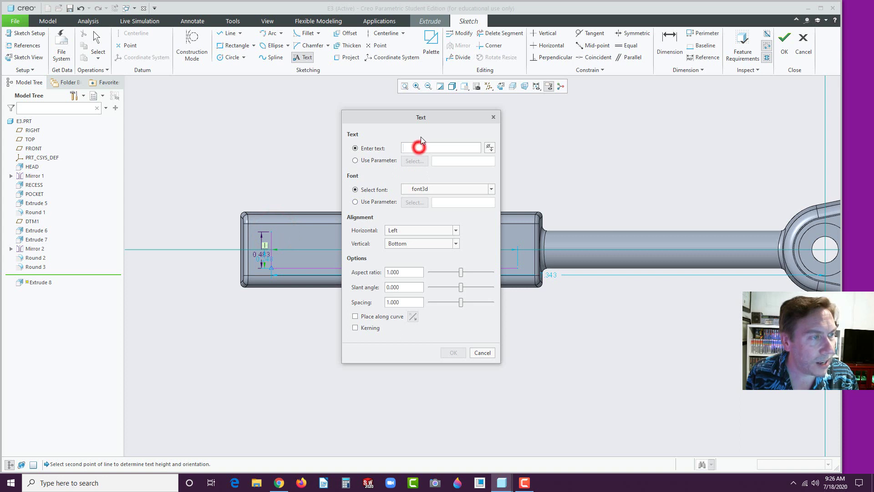
left_click_drag(416, 117, 685, 138)
left_click(679, 168)
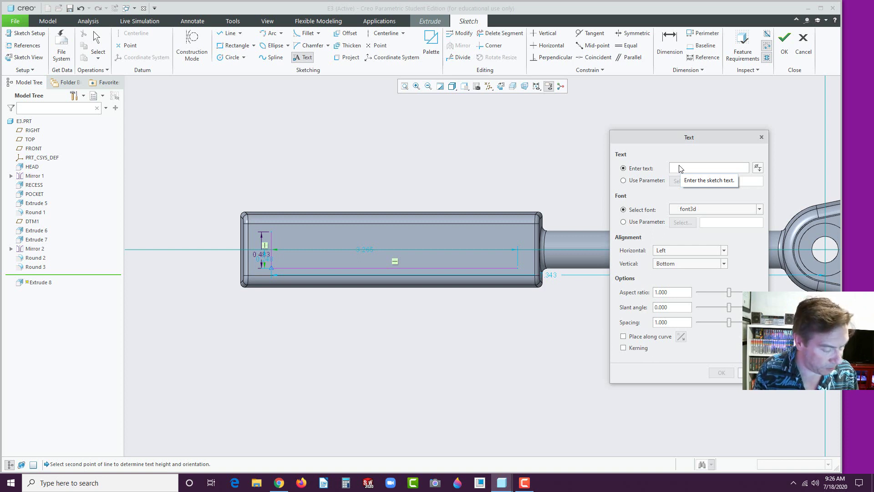
type("Ve")
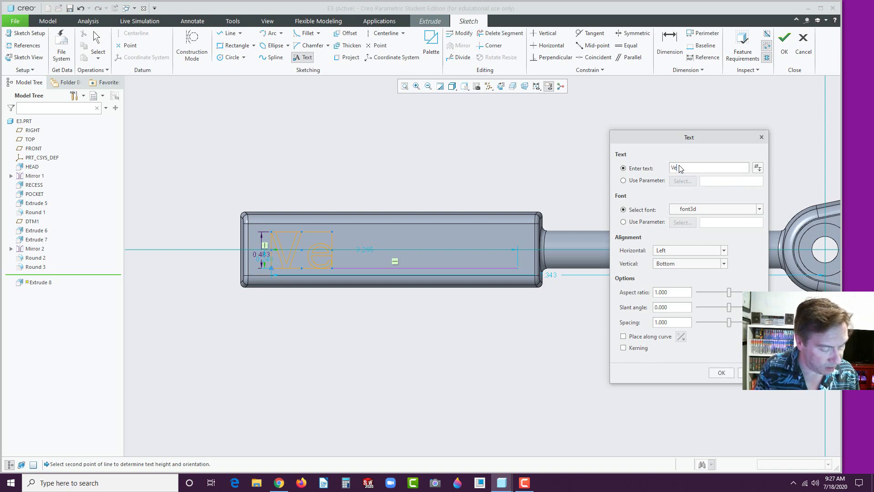
type("rtanux1")
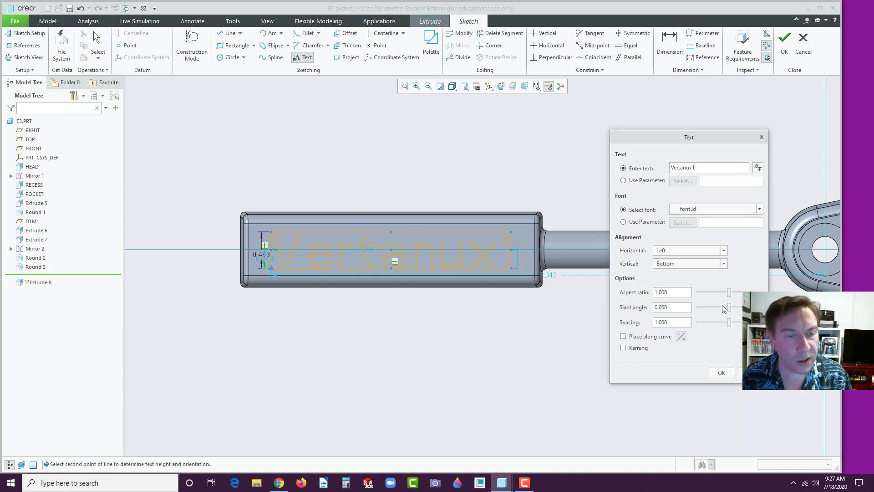
Format the sketch text with aspect ratio 0.977, slant angle 24 and the CG Omega Bold Italic font, and finish the sketch
mouse_move(728, 293)
left_mouse_down()
mouse_move(728, 305)
mouse_move(742, 307)
mouse_move(729, 295)
left_mouse_up()
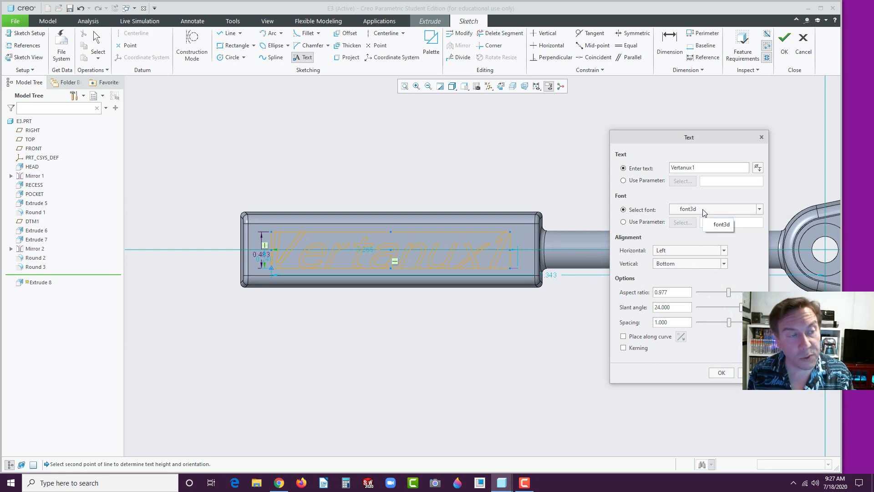
left_click(759, 208)
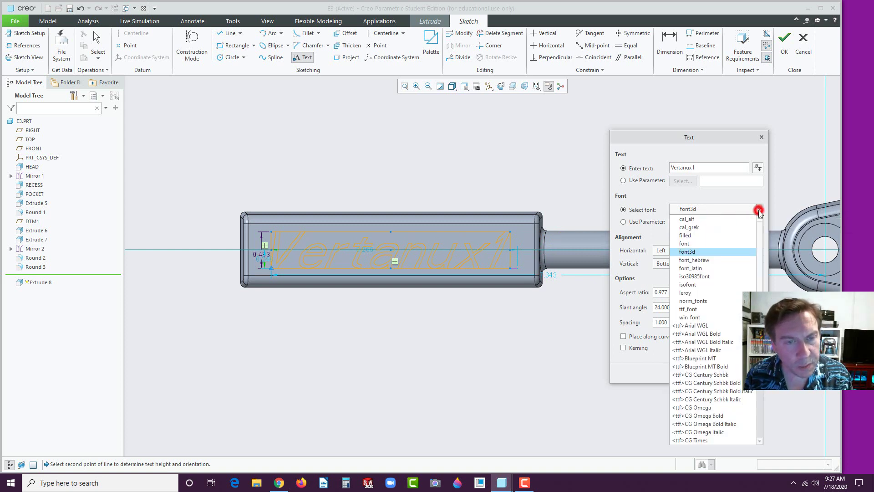
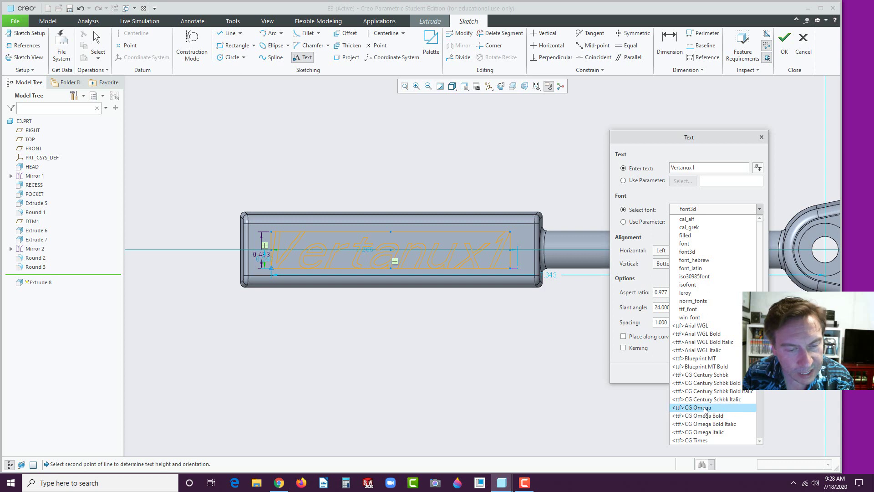
left_click(705, 423)
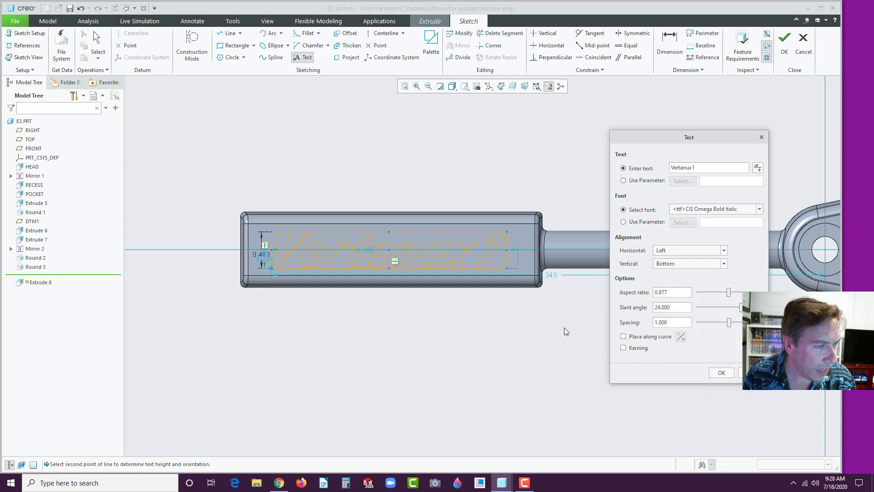
left_click(720, 372)
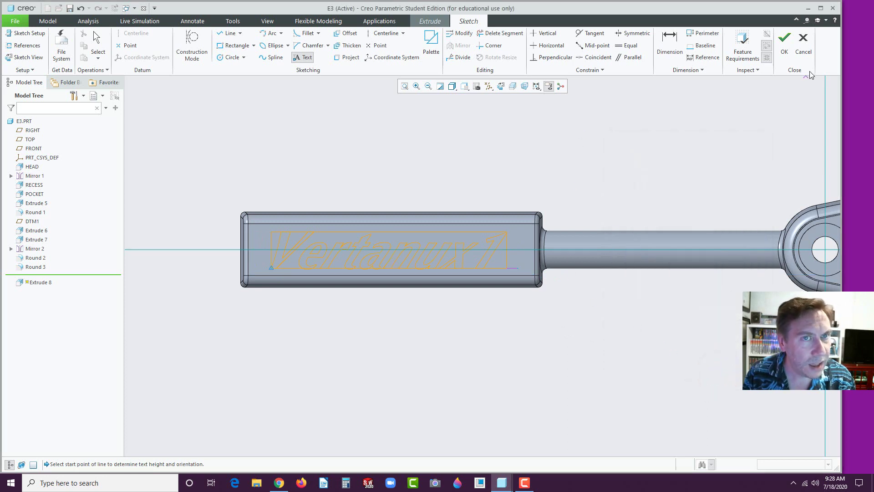
left_click(784, 40)
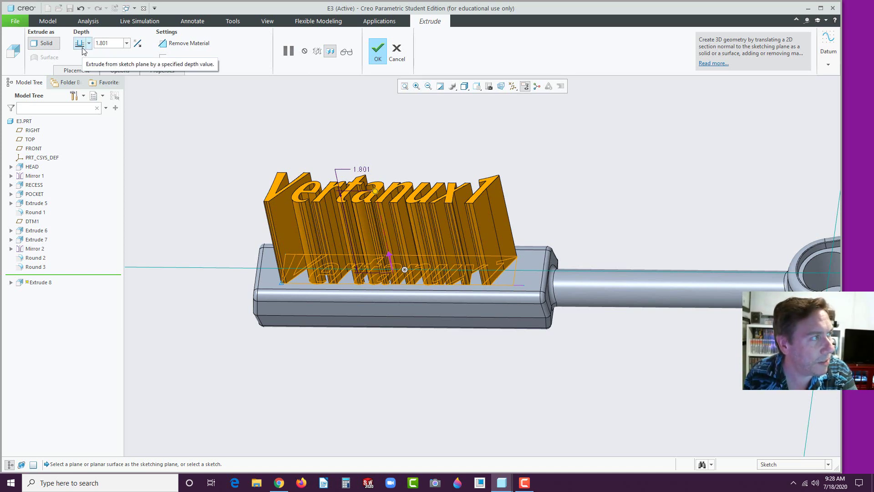
Extrude the text into the grip as a material-removing cut 0.010 deep, with the direction flipped into the body
left_click(137, 44)
left_click(161, 45)
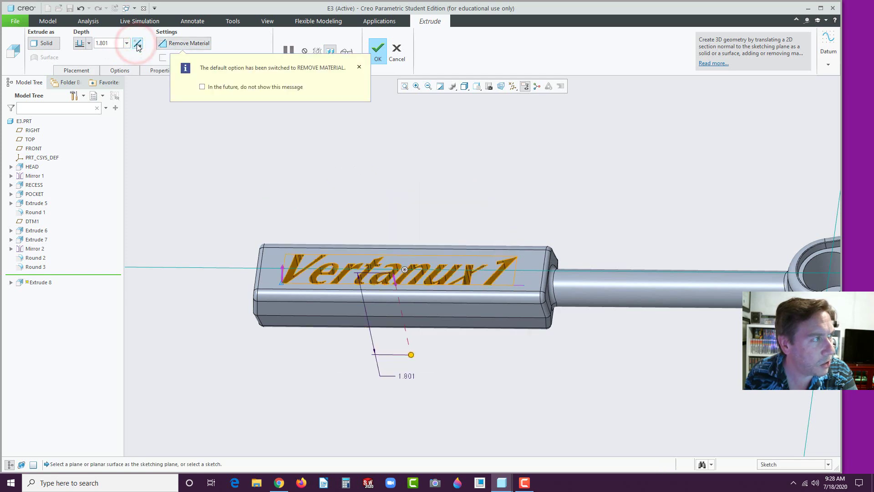
double_click(113, 43)
key("BackSpace")
type(".0")
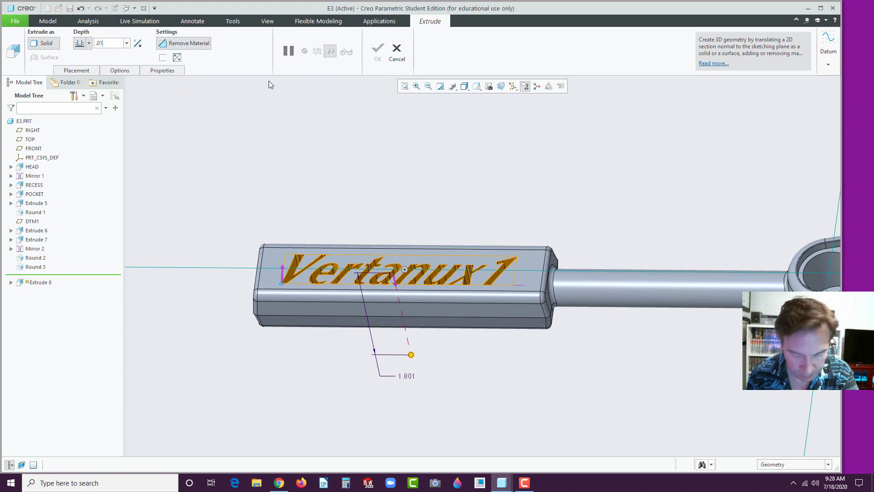
key("Return")
middle_click_drag(376, 263, 400, 298)
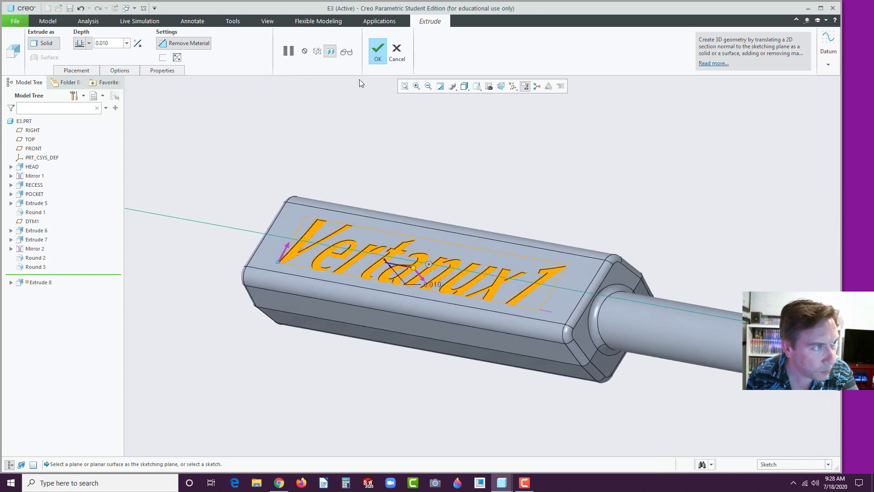
left_click(377, 51)
left_click(389, 141)
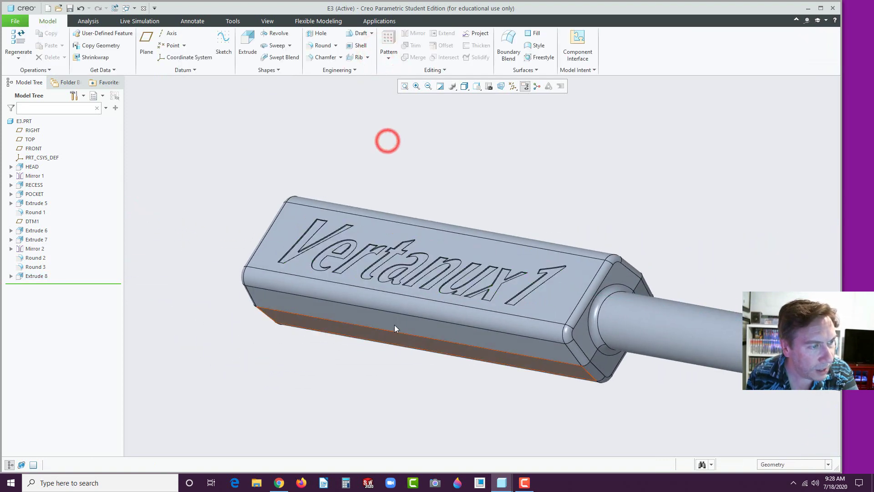
Apply the white appearance to the entire part, using the Part selection filter
scroll(394, 319, "down", 5)
mouse_move(310, 318)
middle_mouse_down()
mouse_move(334, 343)
mouse_move(322, 344)
mouse_move(304, 322)
mouse_move(337, 321)
mouse_move(387, 356)
mouse_move(345, 324)
middle_mouse_up()
scroll(305, 322, "up", 5)
scroll(345, 323, "up", 4)
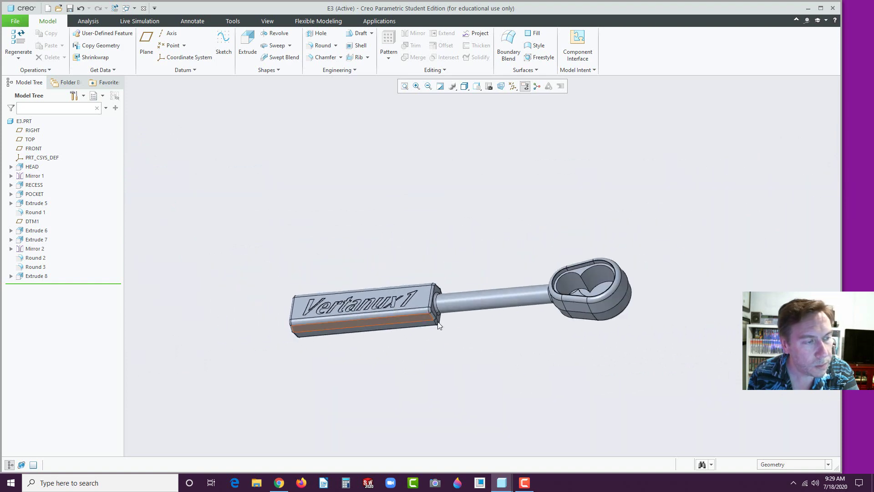
mouse_move(515, 283)
middle_mouse_down()
mouse_move(490, 304)
mouse_move(514, 286)
mouse_move(490, 273)
mouse_move(483, 278)
middle_mouse_up()
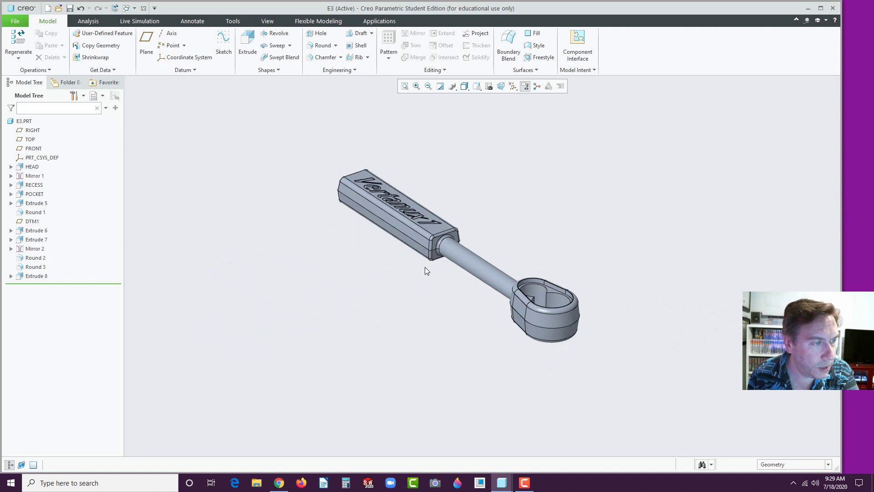
mouse_move(425, 266)
middle_mouse_down()
mouse_move(436, 242)
mouse_move(402, 229)
middle_mouse_up()
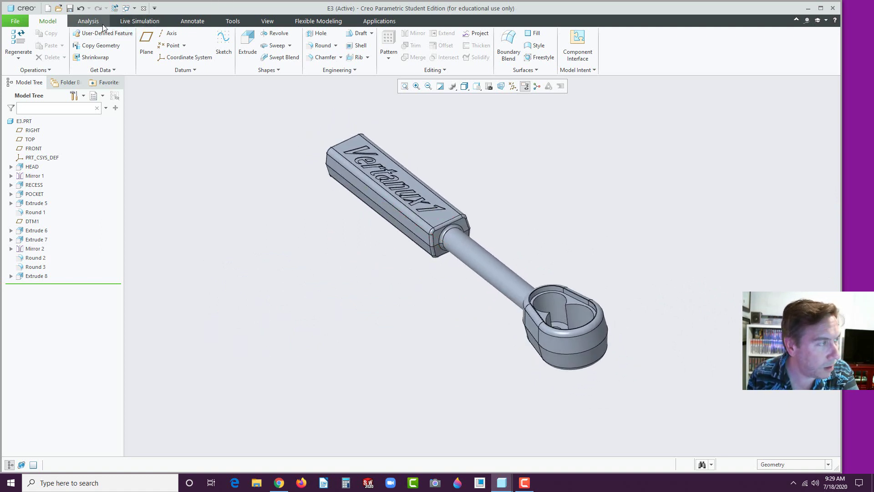
left_click(268, 21)
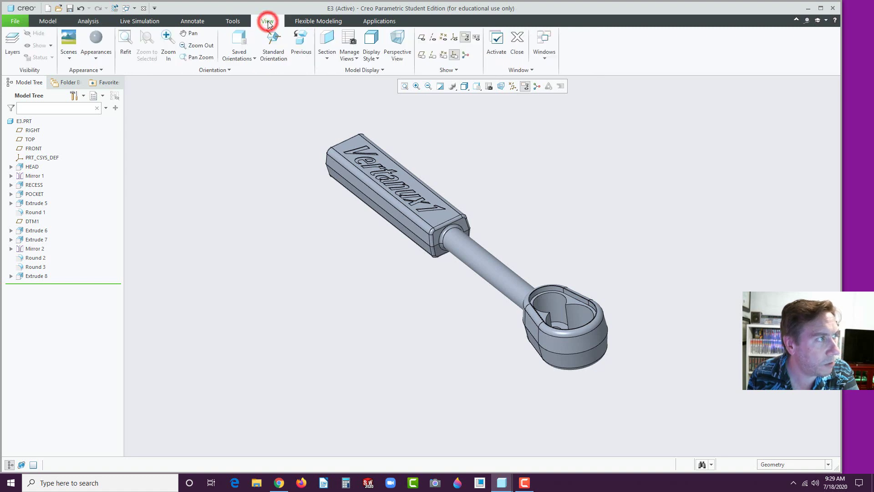
left_click(96, 54)
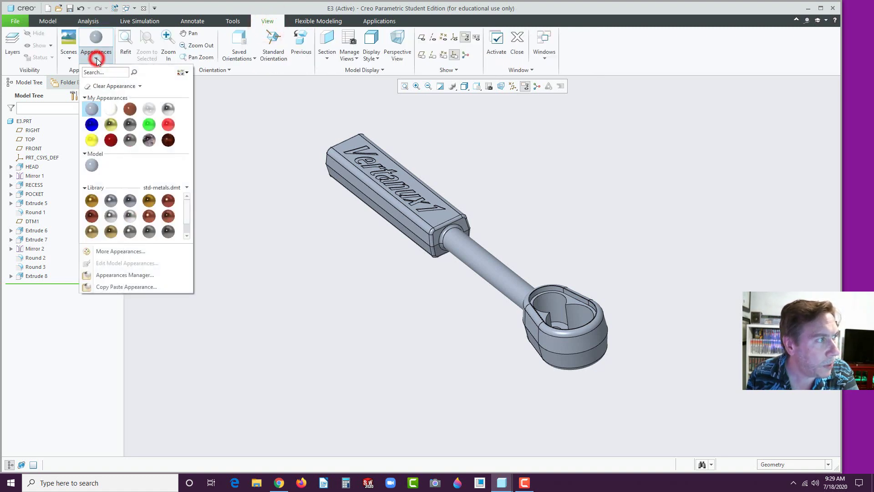
left_click(110, 111)
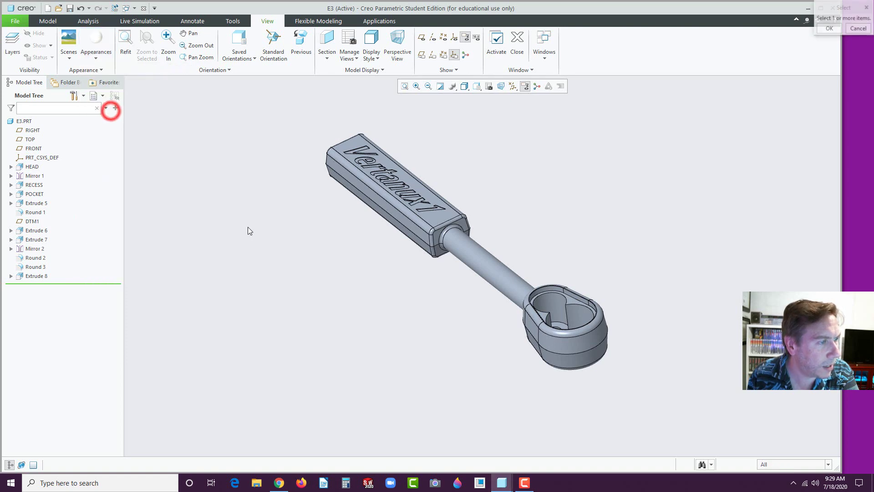
left_click(764, 463)
left_click(768, 455)
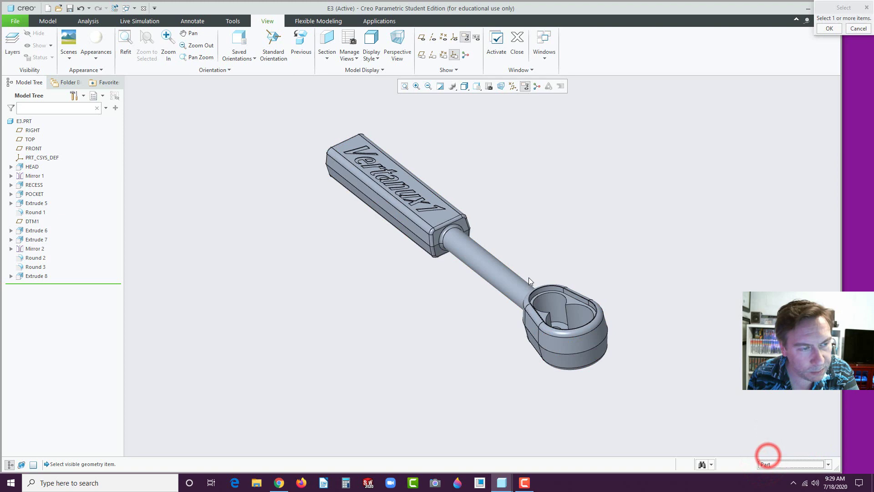
left_click(501, 275)
middle_click(559, 245)
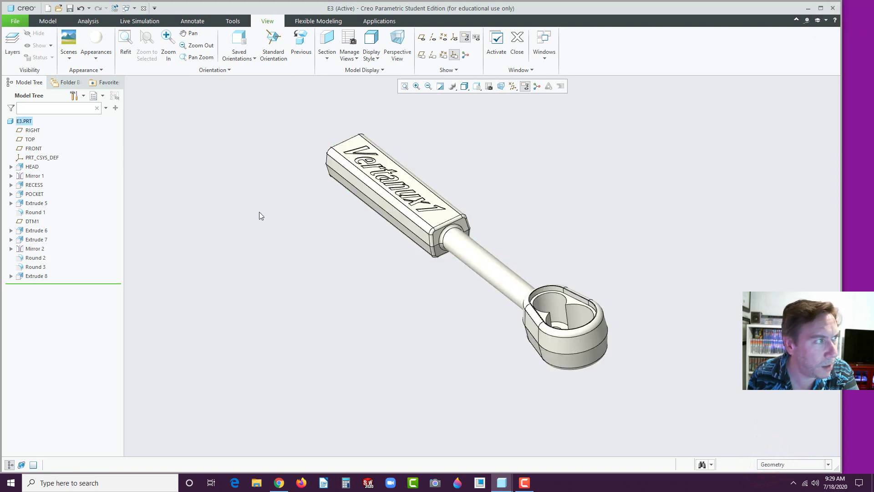
Apply the red appearance to the engraved text surface, the round pocket walls and the recess walls in the head
left_click(96, 58)
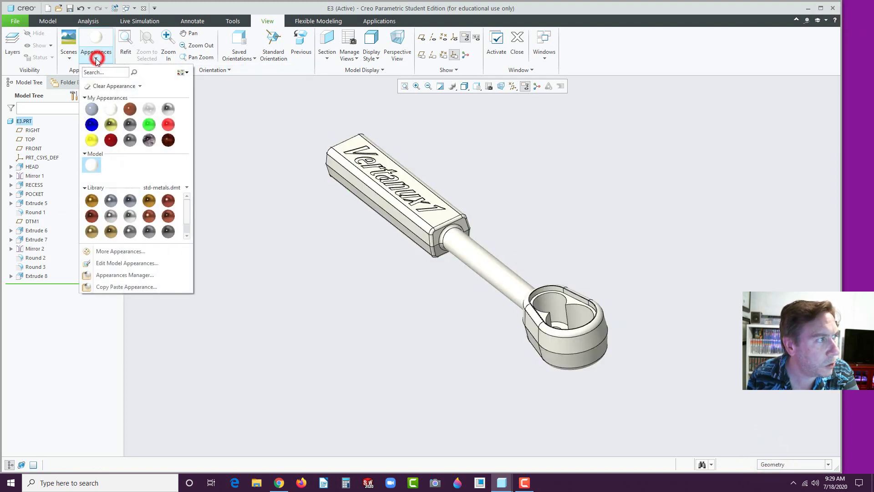
left_click(168, 124)
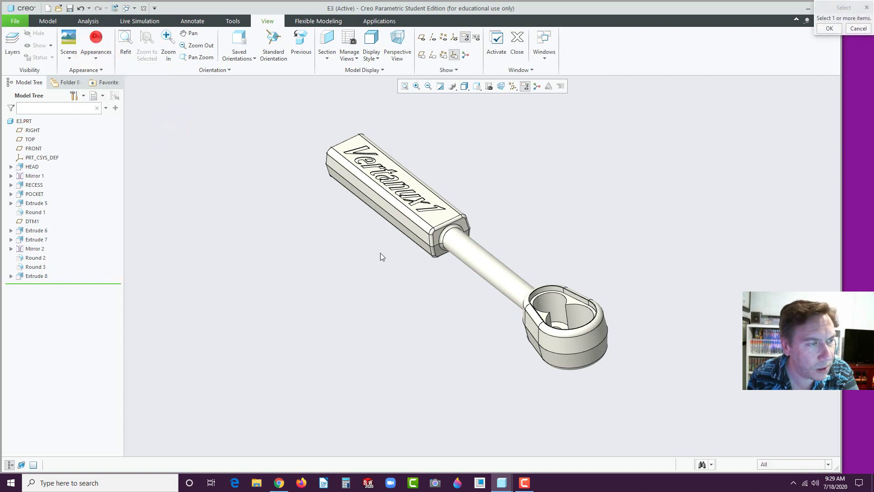
scroll(353, 222, "up", 2)
scroll(417, 200, "up", 2)
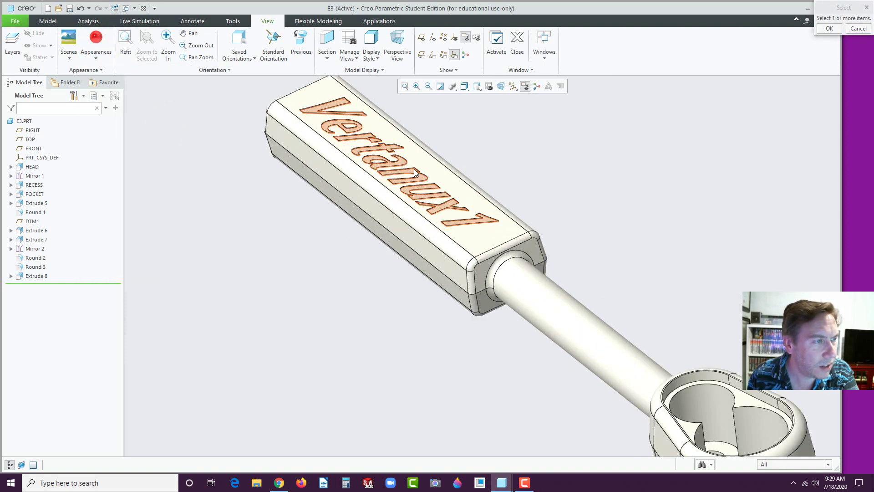
left_click(421, 180)
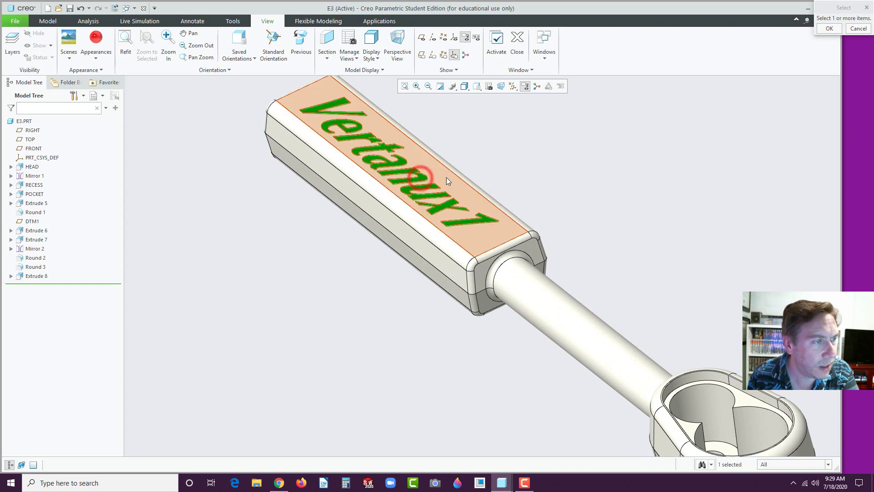
scroll(592, 227, "down", 3)
scroll(660, 301, "up", 1)
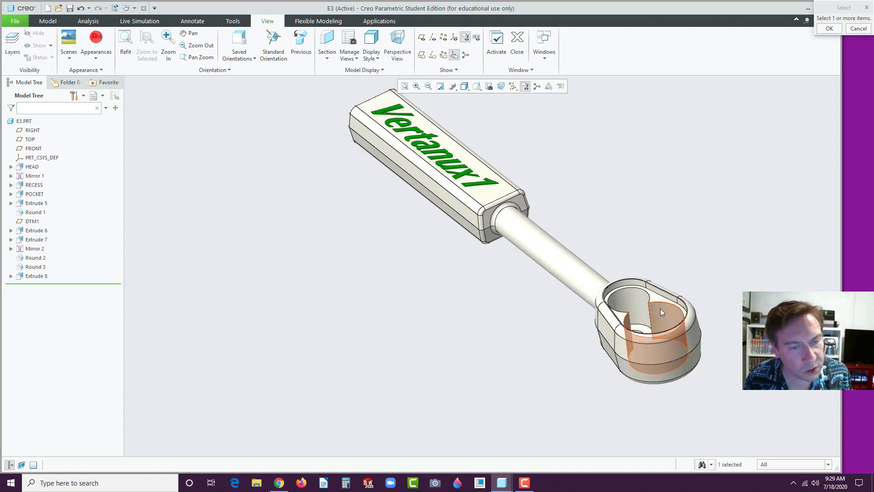
left_click(660, 312, "ctrl")
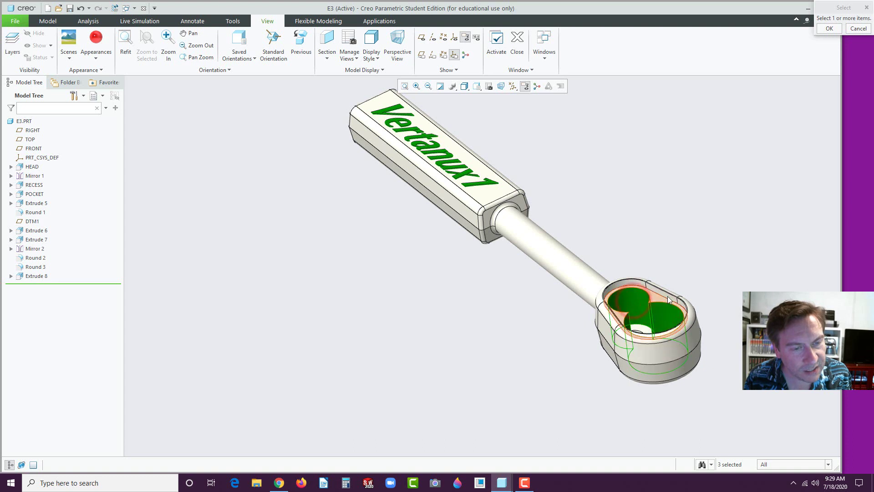
scroll(671, 283, "up", 2)
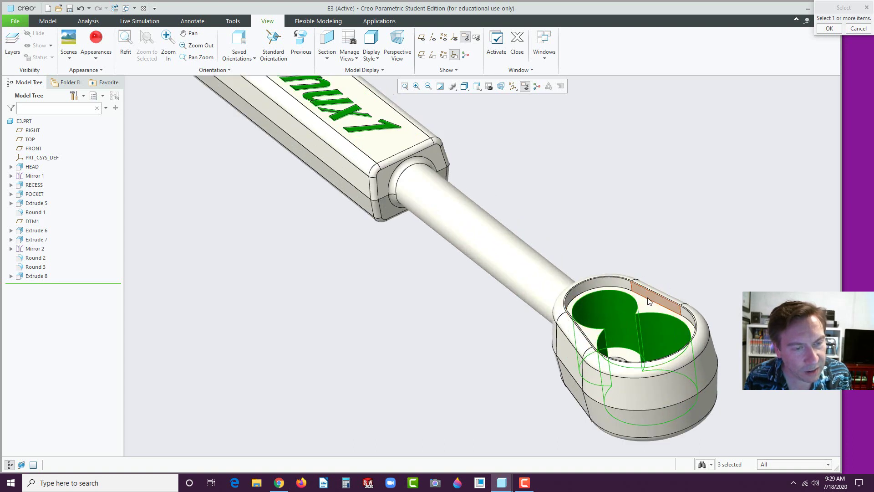
left_click(625, 284, "ctrl")
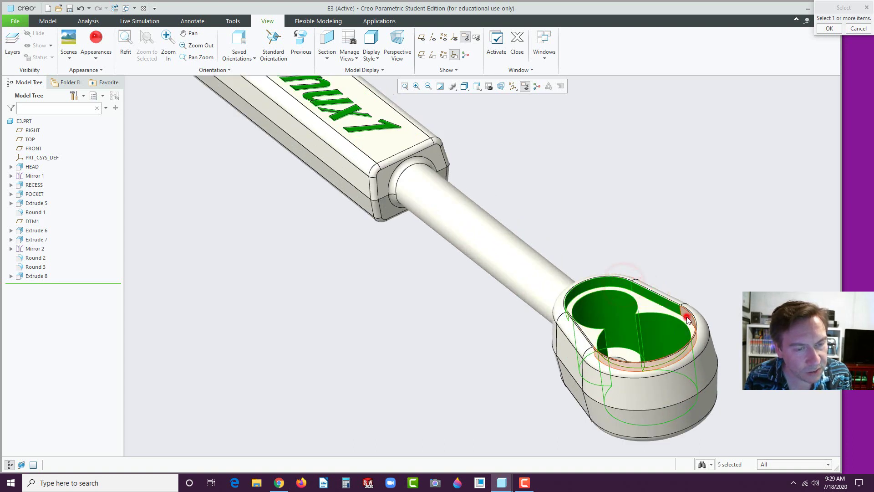
middle_click(640, 245)
scroll(640, 245, "down", 3)
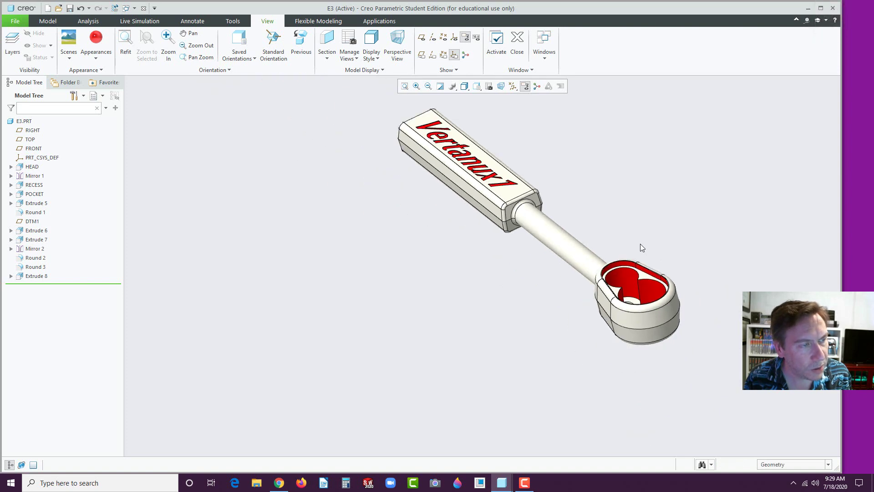
Turn on perspective view and set the display style to Shading With Reflections
middle_click_drag(621, 225, 619, 198, "ctrl")
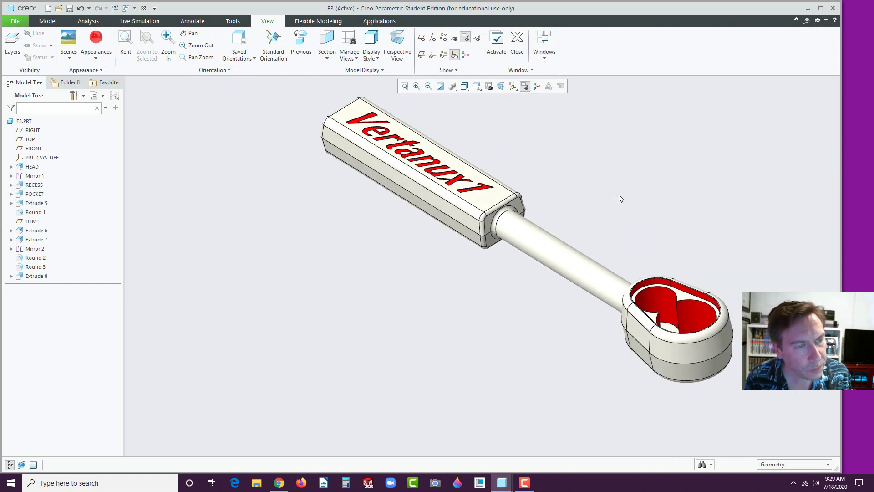
left_click(399, 51)
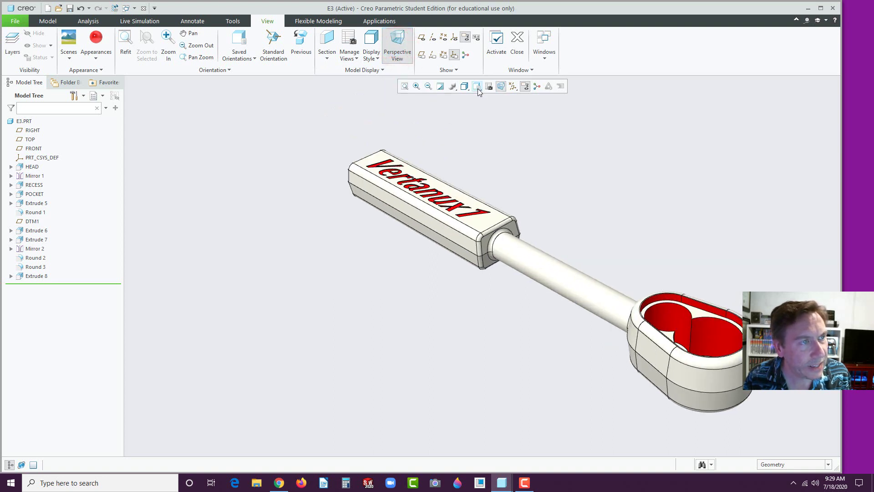
left_click(465, 88)
left_click(467, 98)
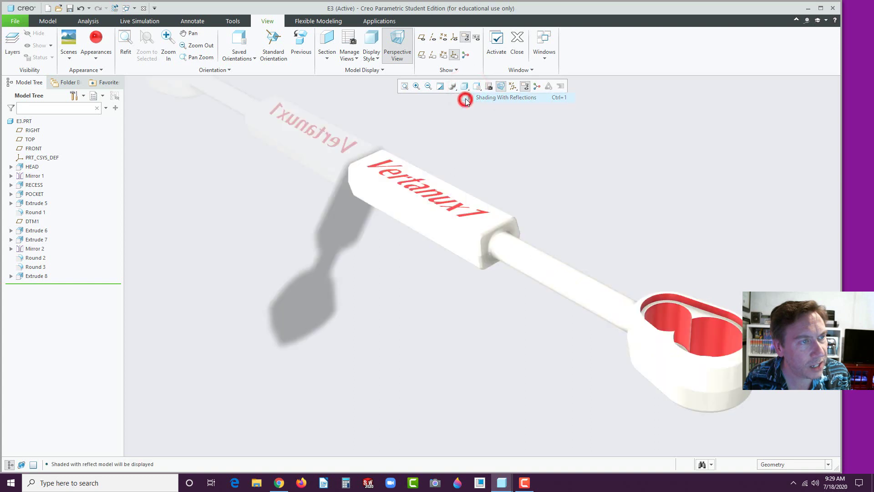
mouse_move(460, 329)
middle_mouse_down("ctrl")
mouse_move(465, 335)
mouse_move(471, 316)
middle_mouse_up("ctrl")
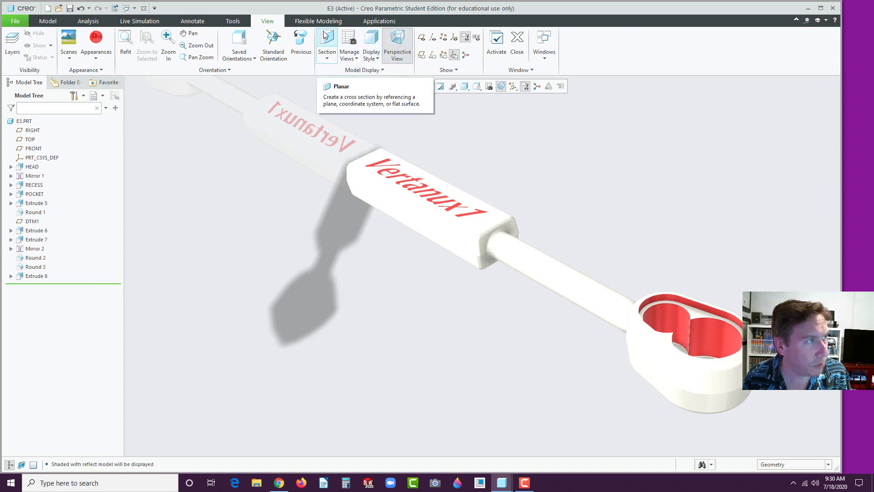
Start Render Studio with the part and open the active scene for editing
left_click(380, 22)
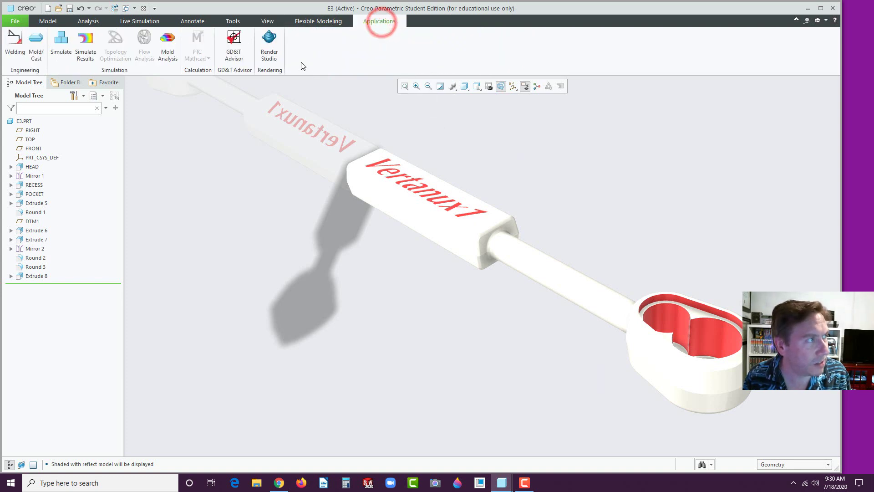
left_click(269, 44)
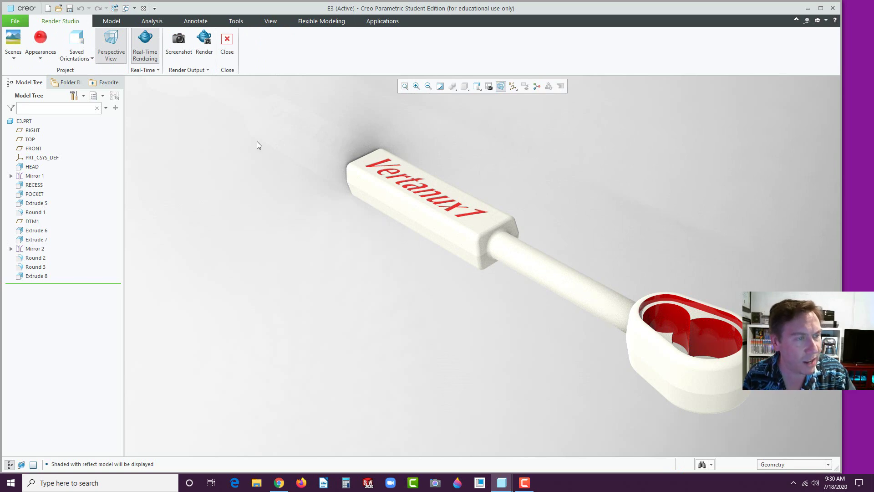
left_click(11, 58)
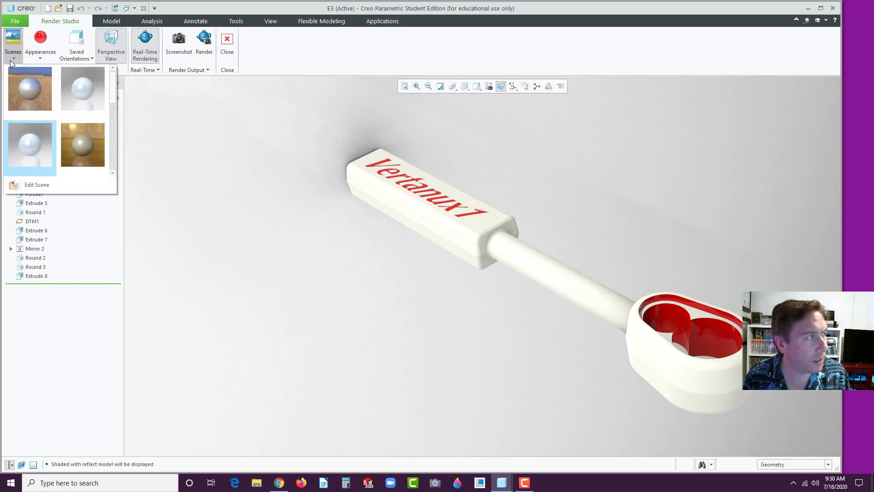
left_click(32, 184)
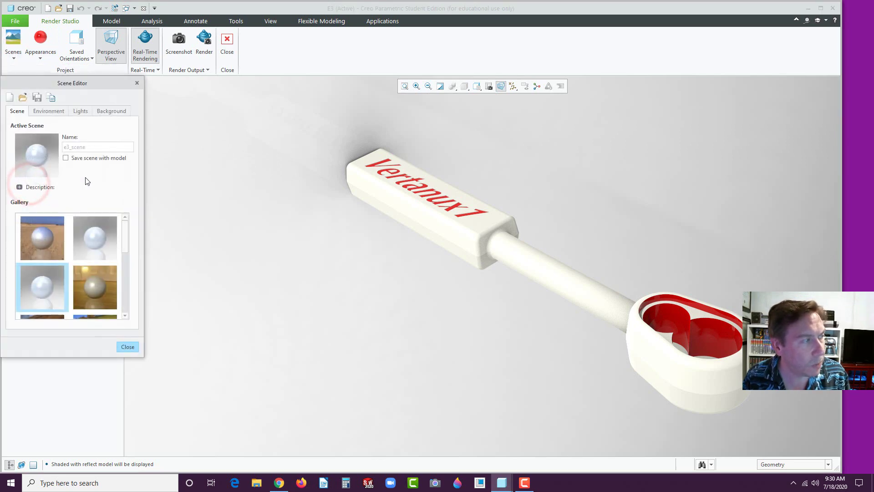
Set the scene's floor plane to XY plane (-Z) in the environment settings and close the scene editor
left_click(49, 112)
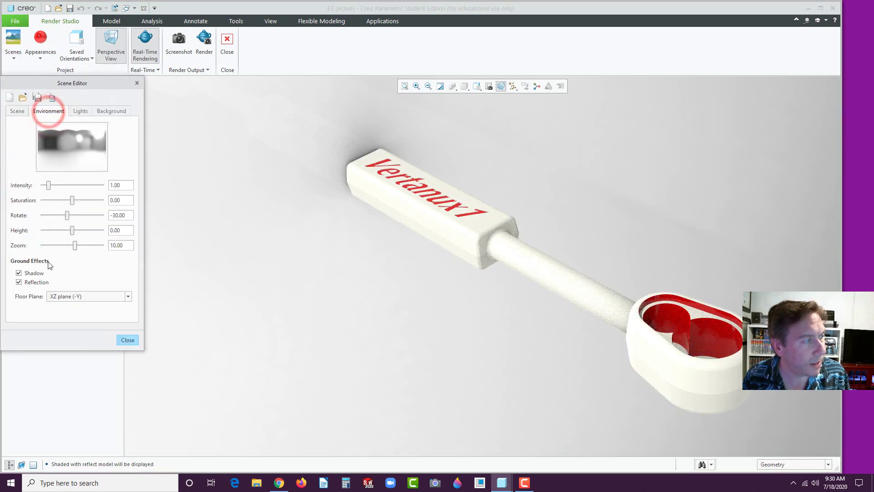
left_click(75, 296)
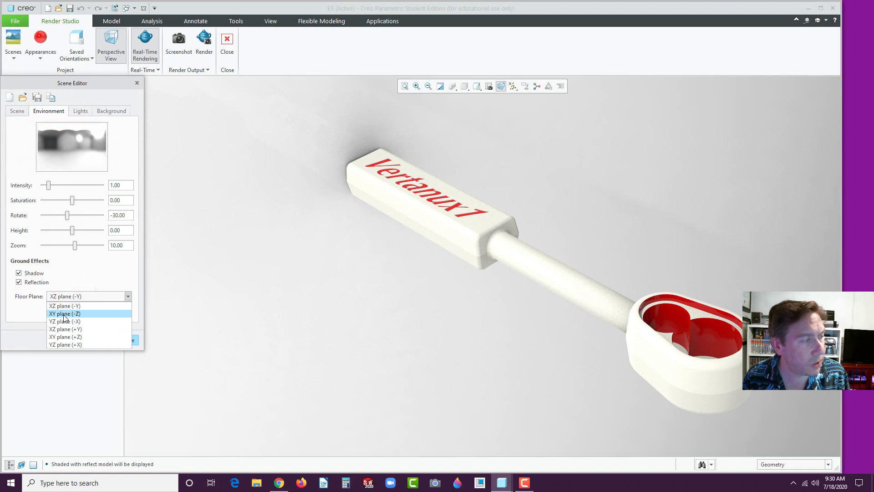
left_click(64, 314)
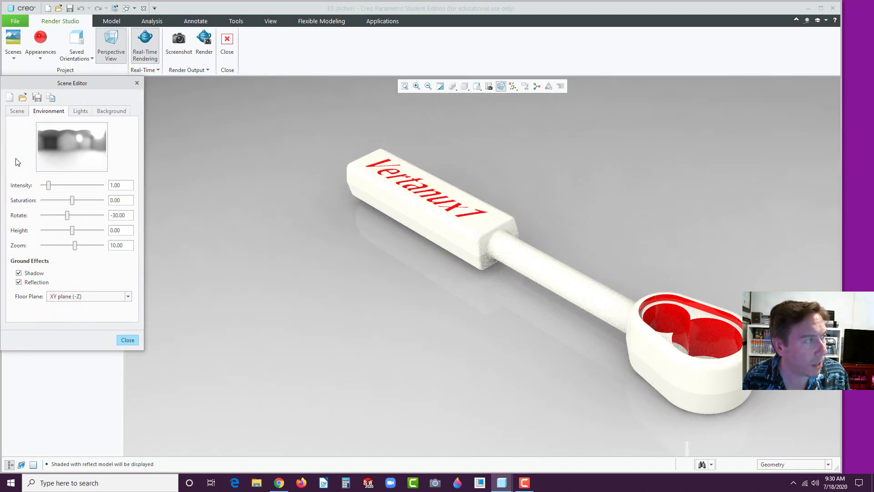
left_click(124, 341)
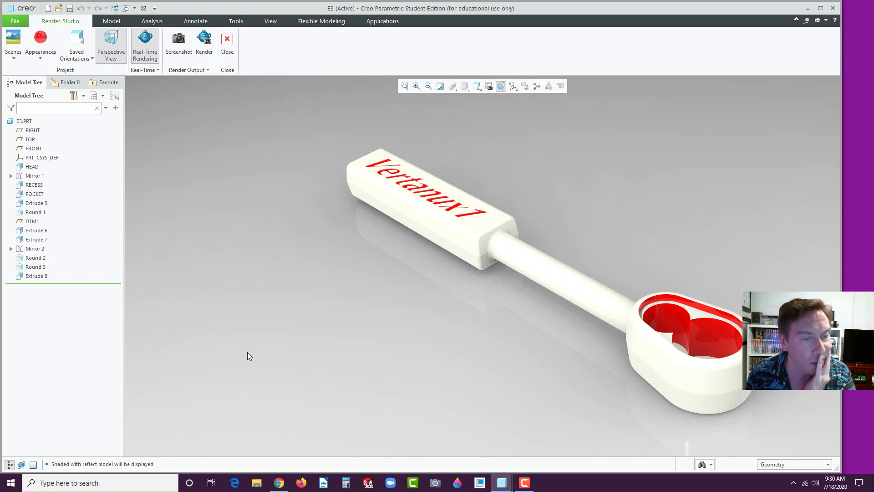
Turn off real-time rendering and check the shaded model from slightly different angles
left_click(145, 48)
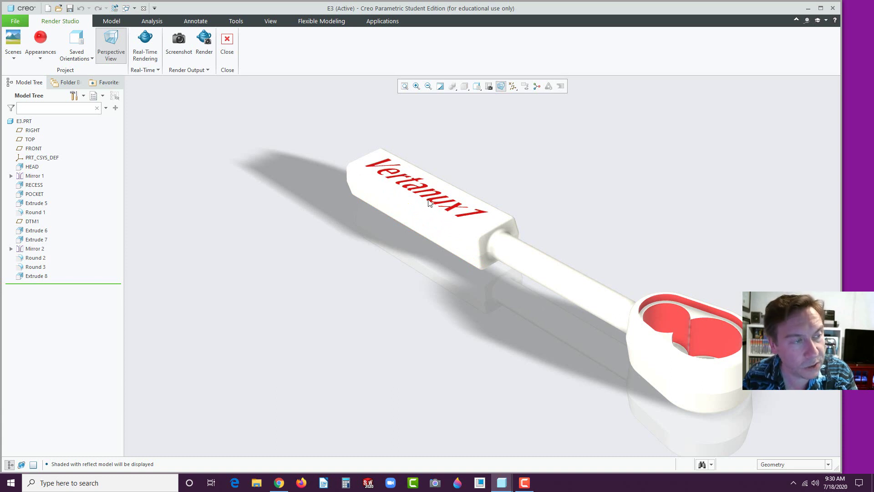
mouse_move(470, 315)
middle_mouse_down()
mouse_move(475, 324)
mouse_move(463, 314)
middle_mouse_up()
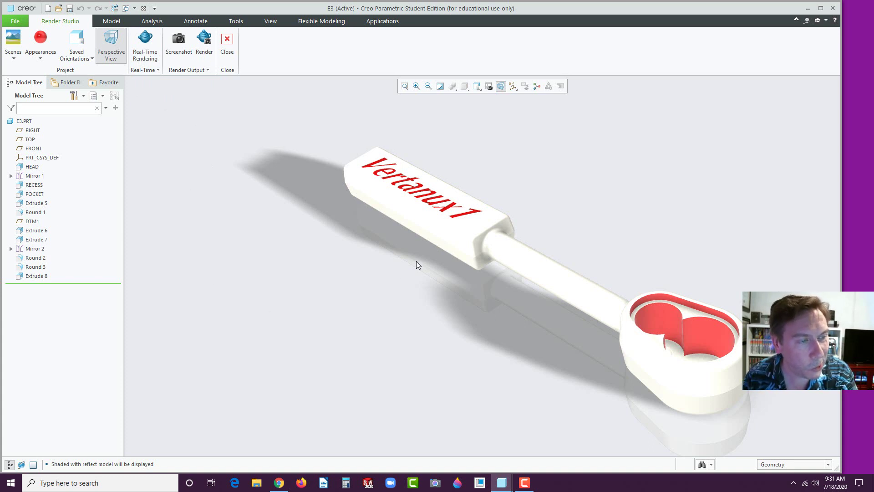
middle_click_drag(416, 262, 416, 257)
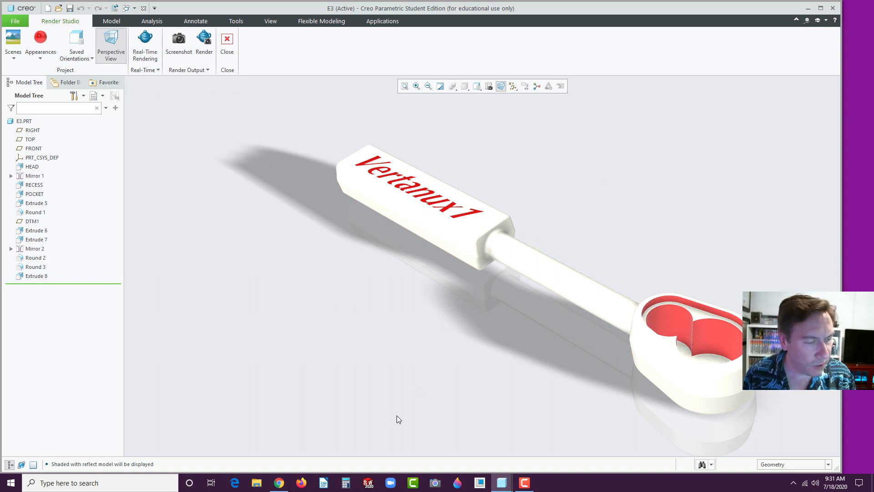
Switch to the Creo 6.0 Basics manual in Chrome and examine the L3 part drawing on page 42
left_click(280, 484)
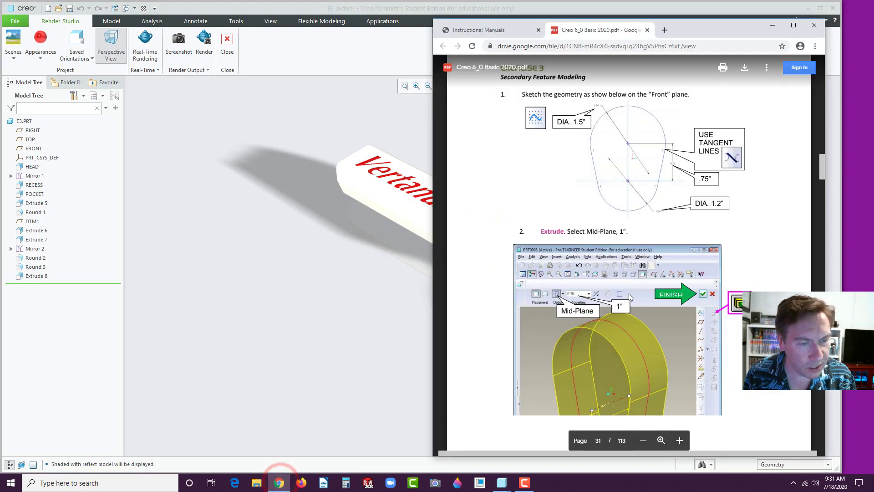
scroll(632, 283, "down", 15)
scroll(630, 283, "down", 20)
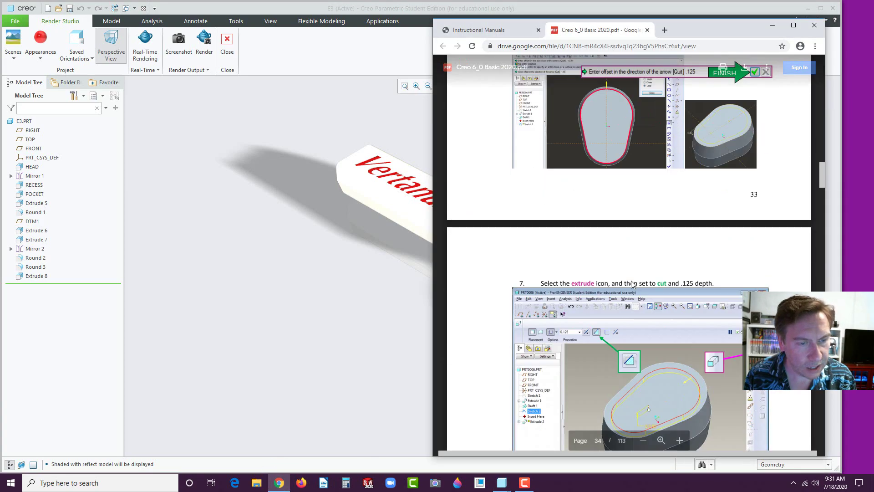
scroll(628, 280, "down", 20)
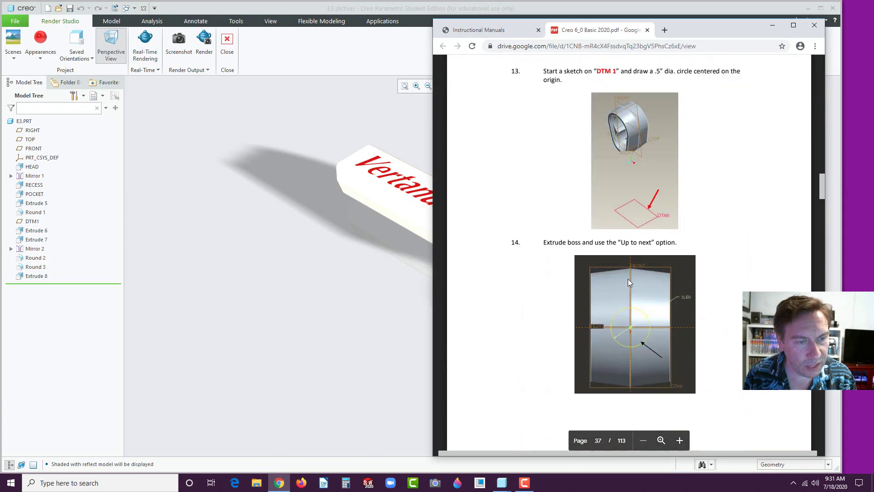
scroll(627, 279, "down", 12)
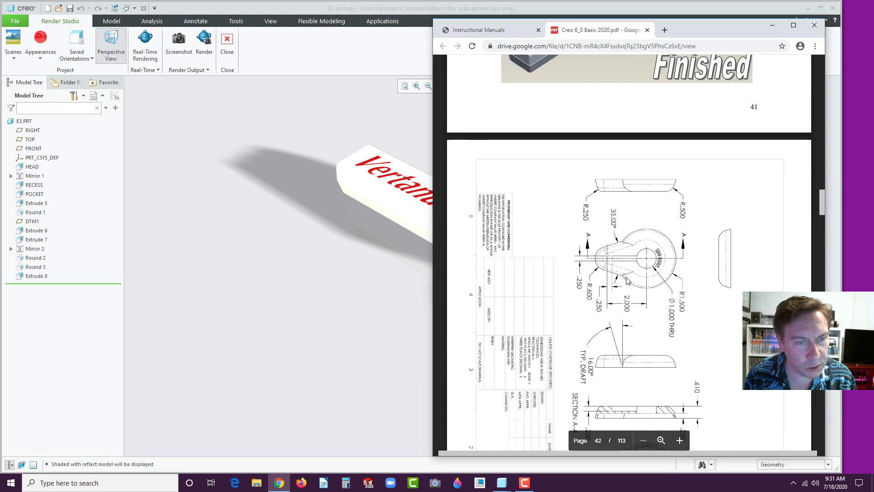
scroll(626, 279, "down", 5)
scroll(598, 241, "up", 2)
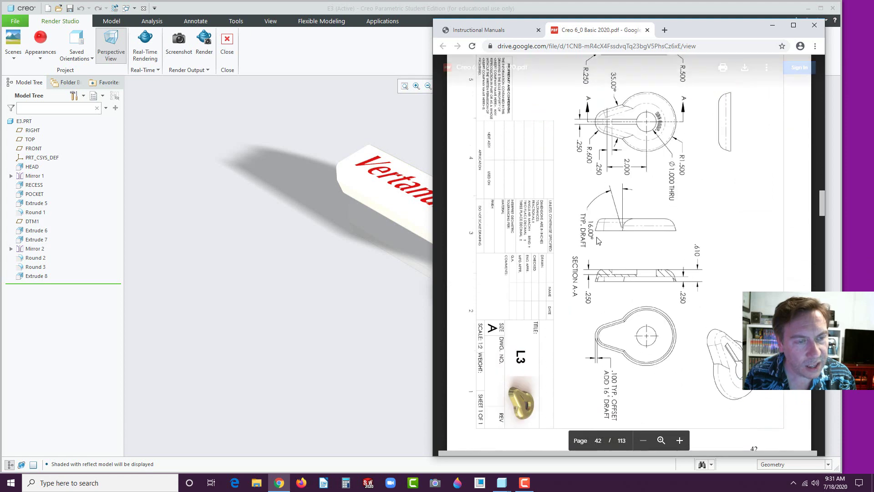
Examine the L3 part drawing on page 42 of the PDF and the drawing on the following page
scroll(626, 255, "down", 1)
scroll(624, 261, "up", 1)
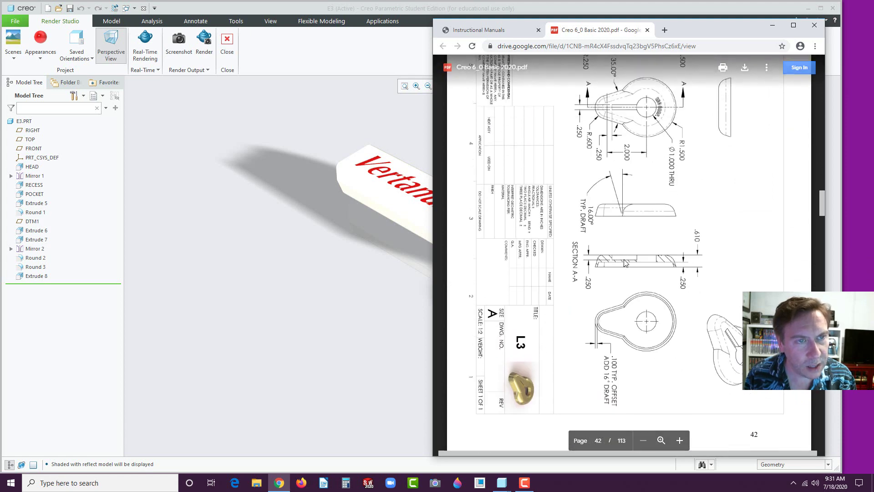
scroll(625, 262, "up", 1)
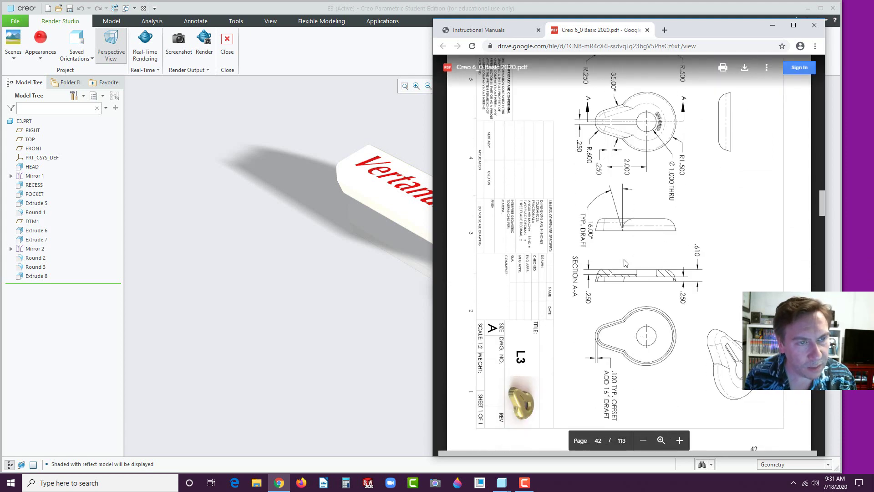
scroll(625, 263, "up", 2)
scroll(624, 263, "down", 10)
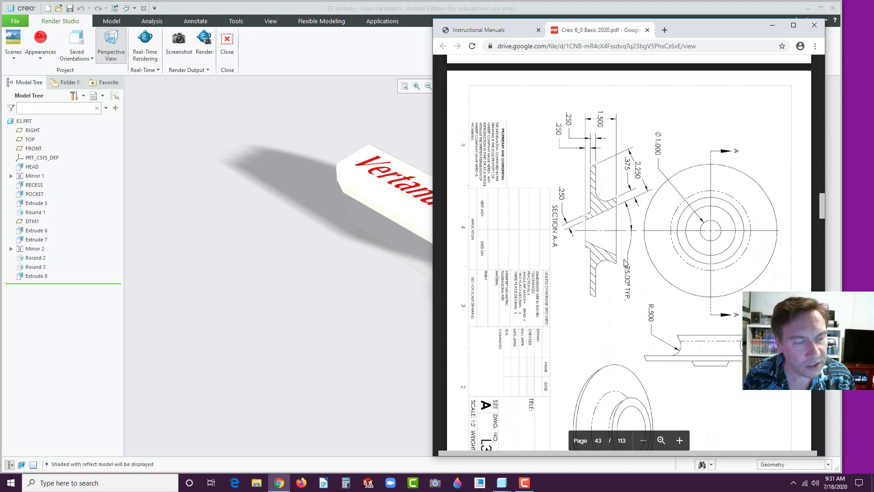
scroll(625, 263, "down", 1)
scroll(625, 262, "up", 1)
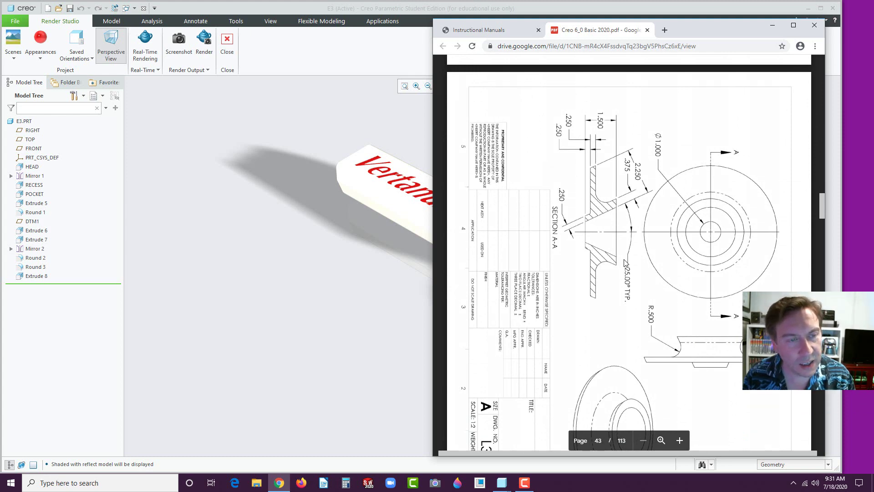
scroll(625, 262, "up", 10)
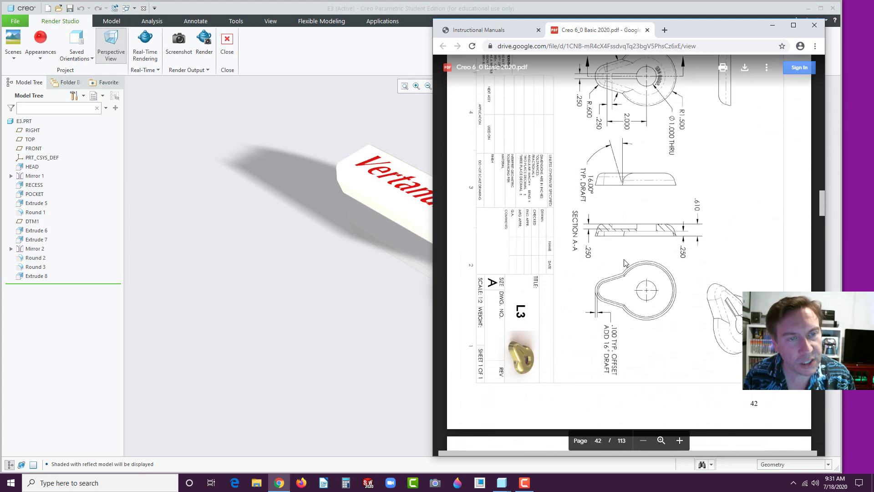
scroll(625, 263, "down", 2)
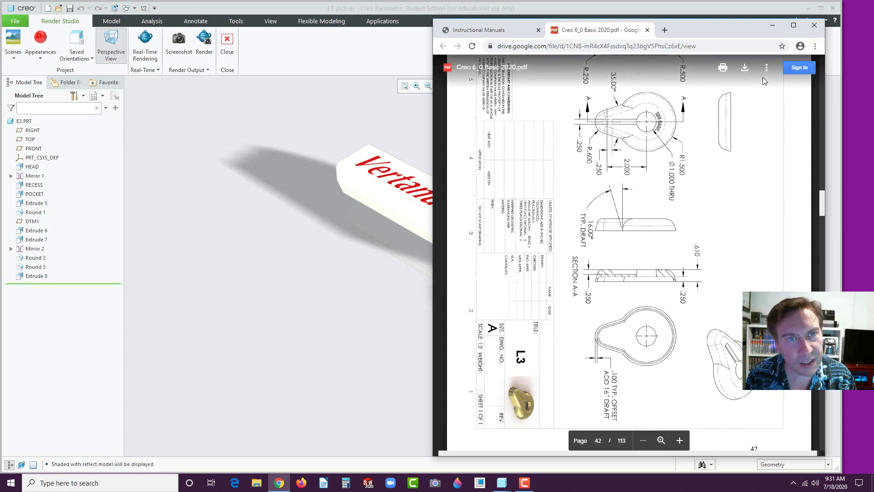
Download Creo 6_0 Basic 2020.pdf and open the downloaded copy
left_click(745, 68)
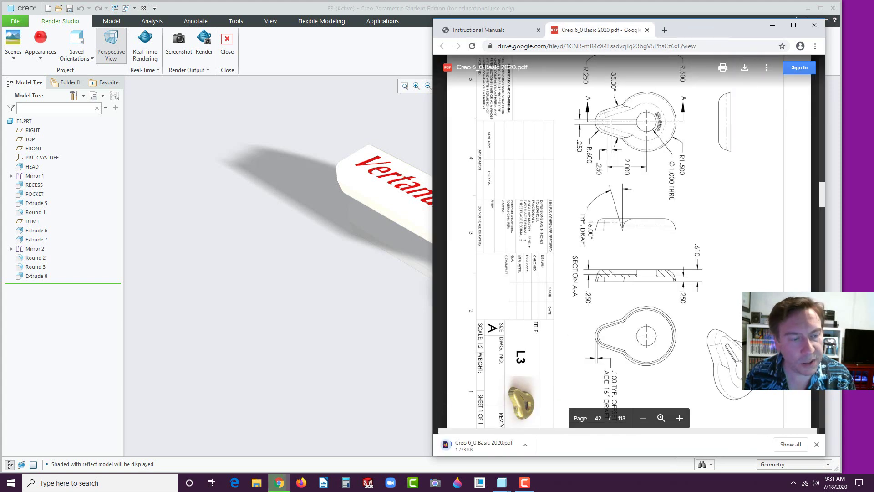
left_click(478, 447)
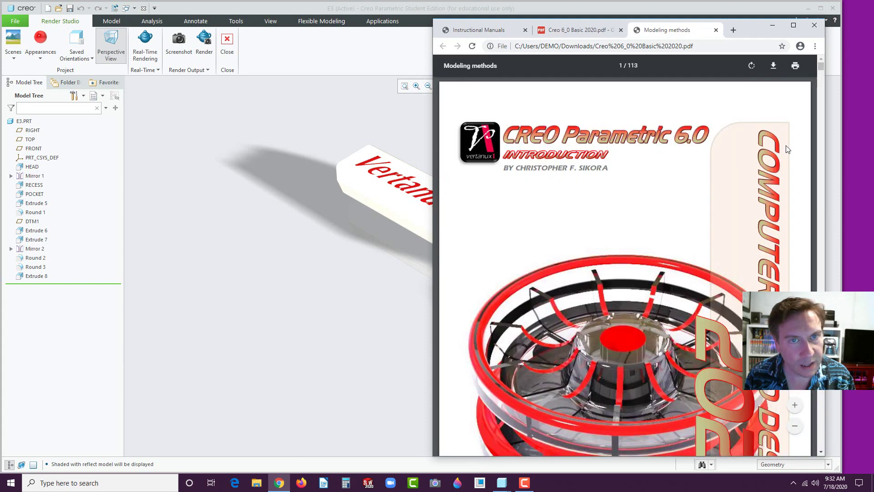
Rotate the PDF pages three quarter turns and examine the front view's angled sides in the L3 drawing on page 42
left_click(752, 66)
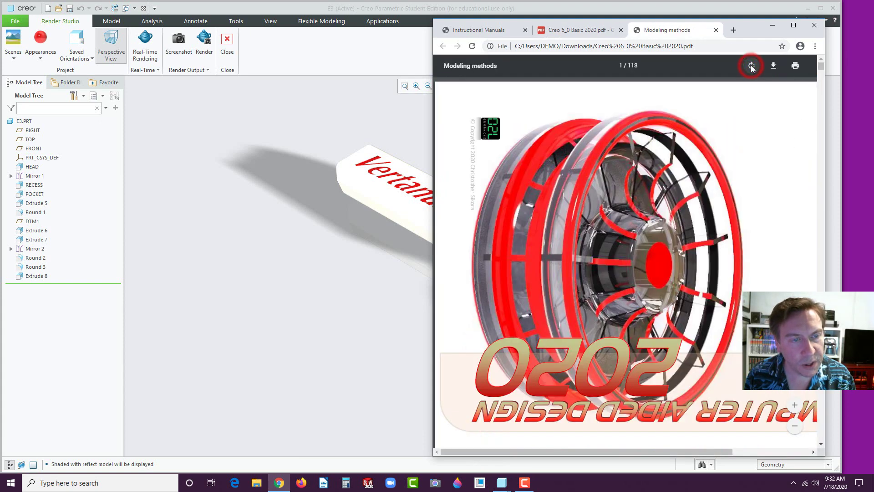
left_click(752, 66)
left_click(752, 65)
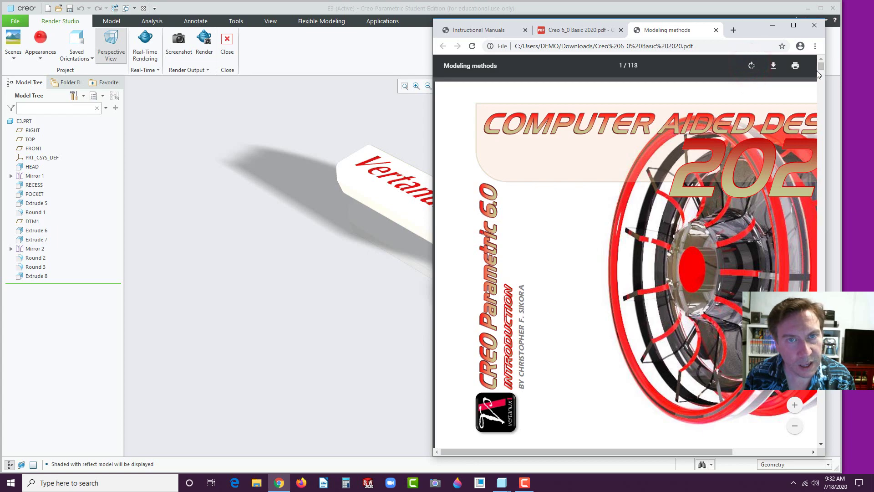
mouse_move(817, 72)
left_mouse_down()
mouse_move(815, 195)
mouse_move(848, 225)
mouse_move(866, 225)
left_mouse_up()
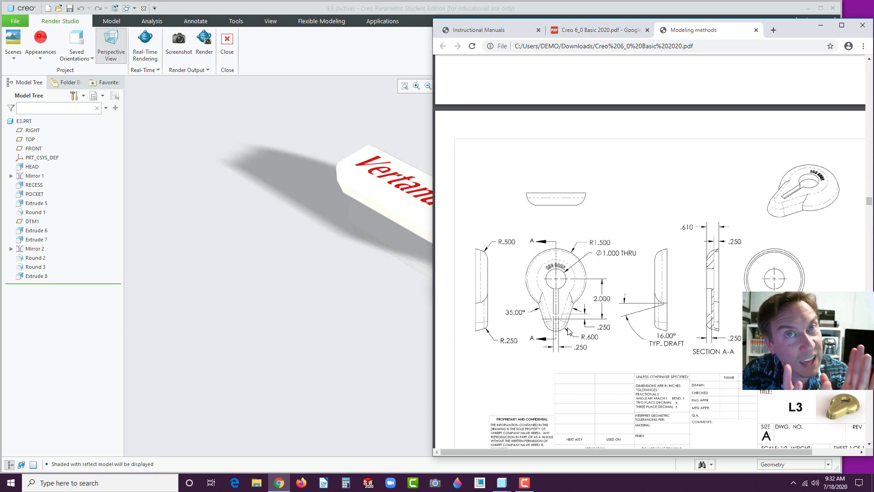
left_click(539, 305)
left_click(572, 304)
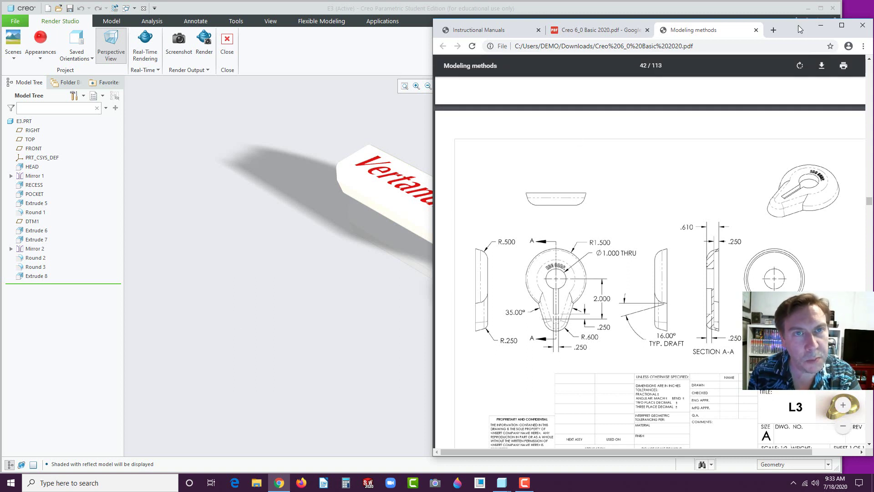
Clear the browser window away from Creo Parametric and create a solid part named L3 with the default template
left_click_drag(795, 27, 873, 27)
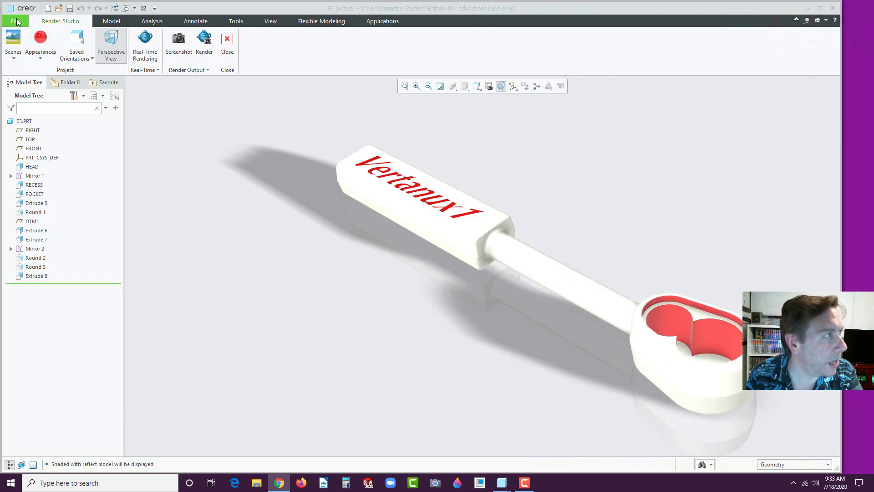
left_click(47, 8)
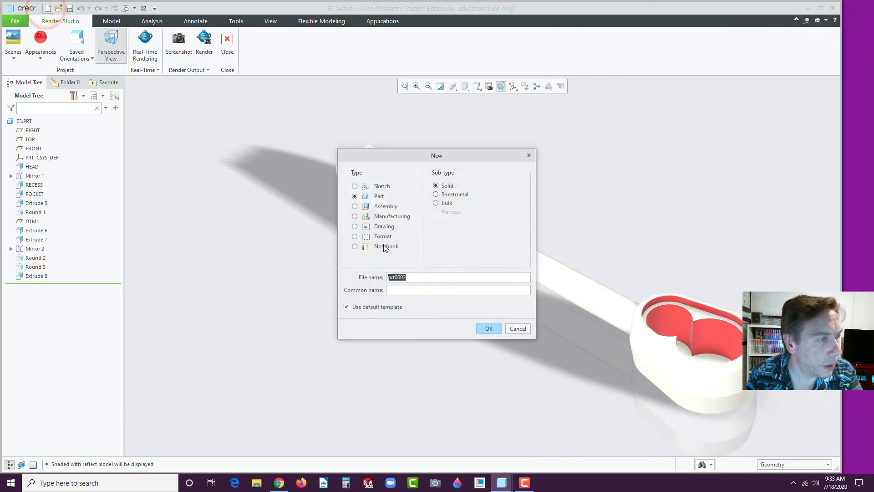
type("L3")
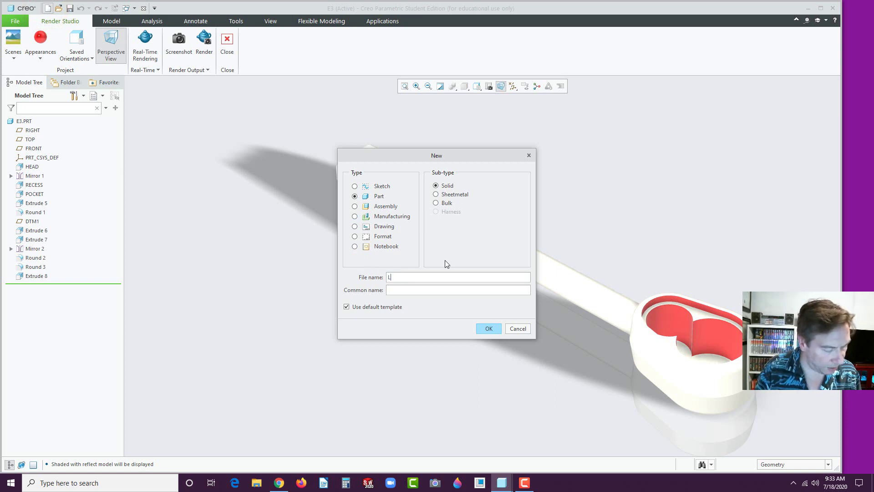
left_click(489, 328)
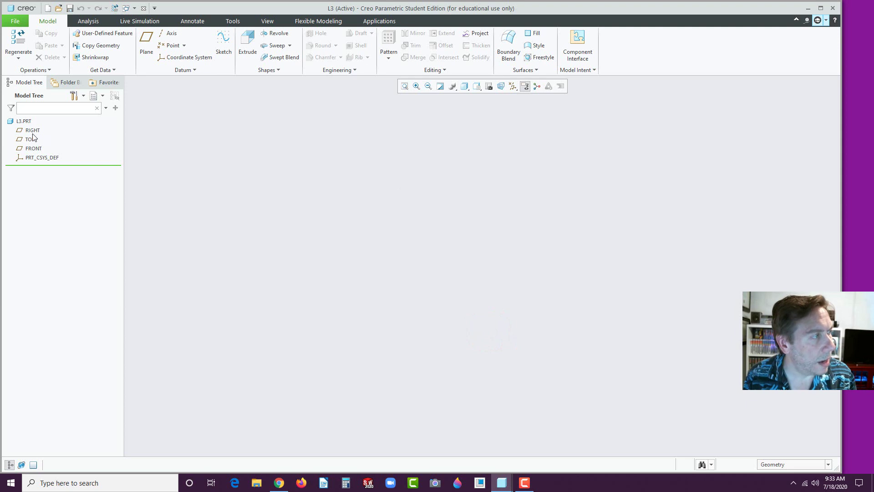
Start an Extrude sketch on the FRONT plane and draw a vertical line about 43.35 long up from the origin
left_click(33, 148)
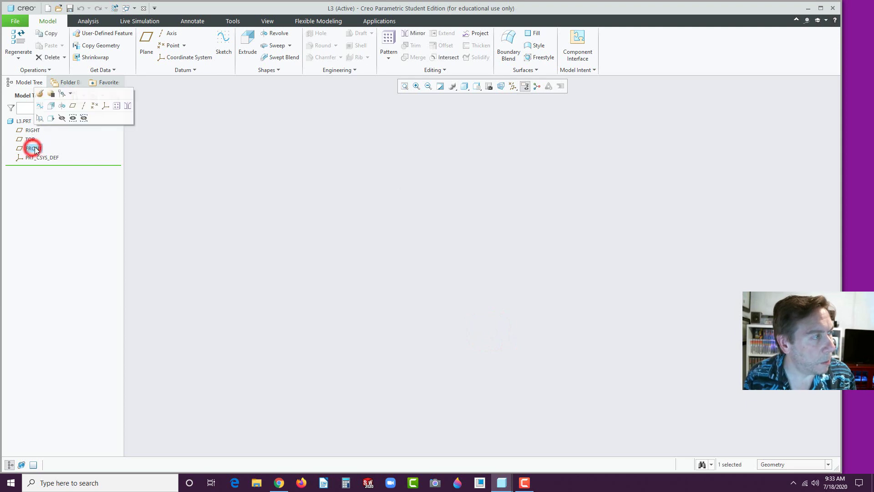
left_click(50, 106)
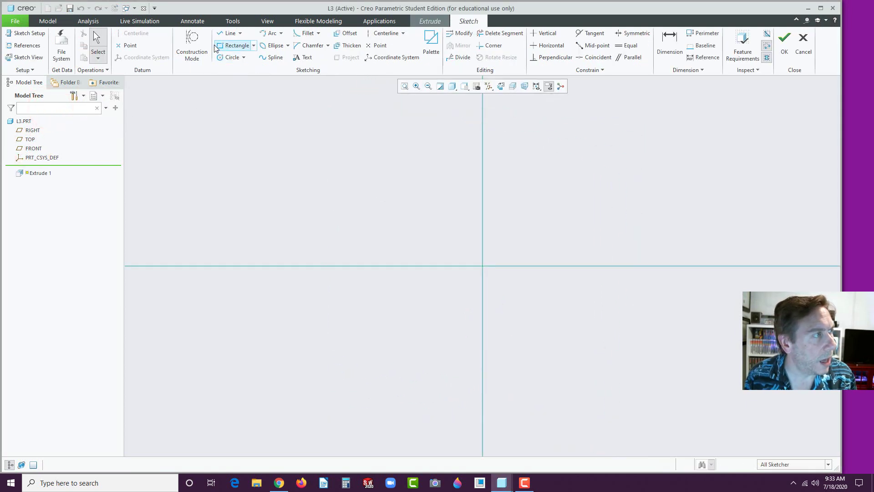
left_click(224, 33)
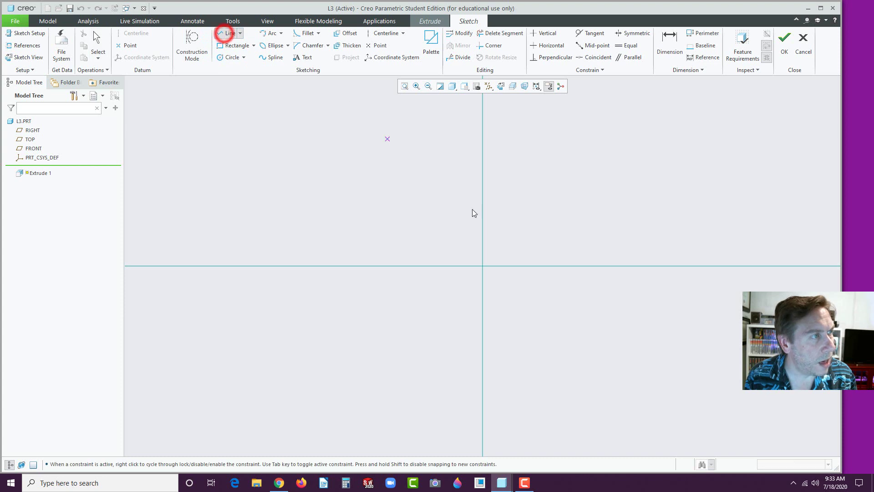
left_click(482, 265)
left_click(482, 240)
middle_click(505, 253)
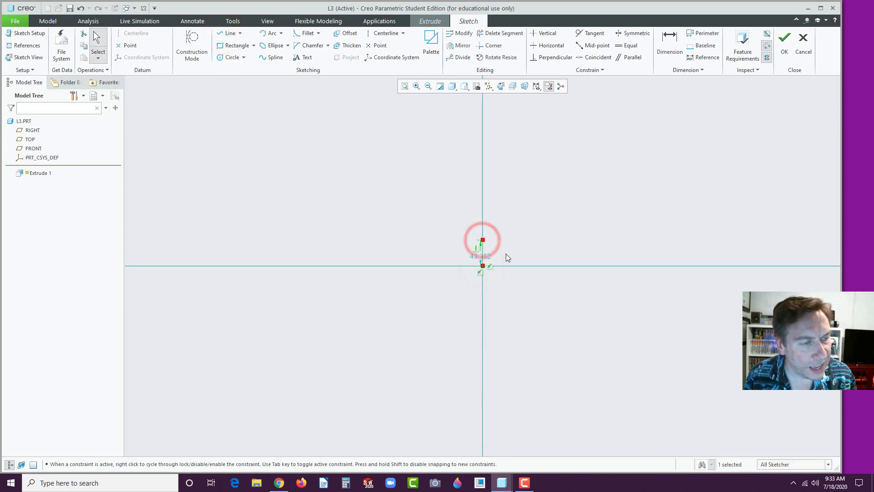
Set the vertical line's length to 2, with its dimension placed beside the line
left_click(488, 256)
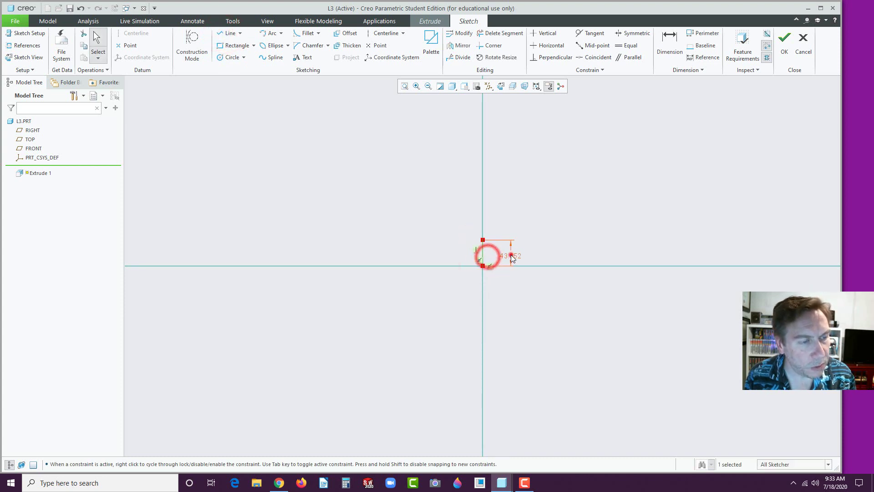
left_click_drag(488, 257, 510, 254)
double_click(510, 254)
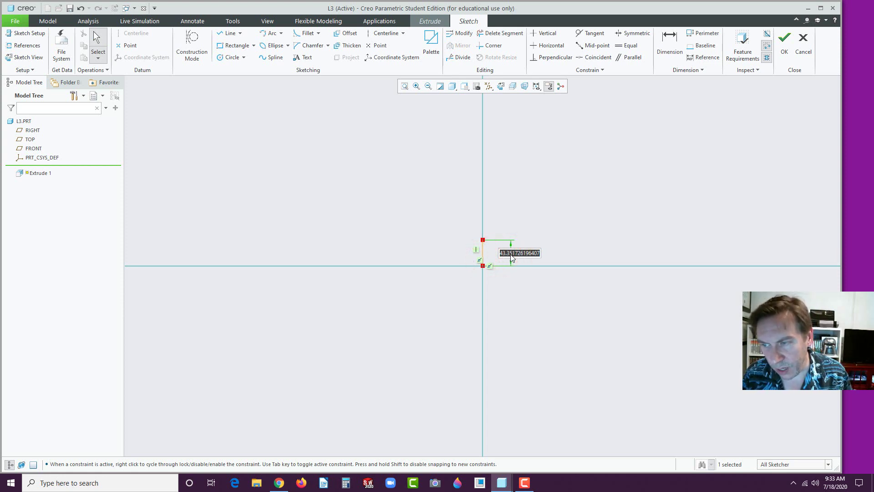
type("2")
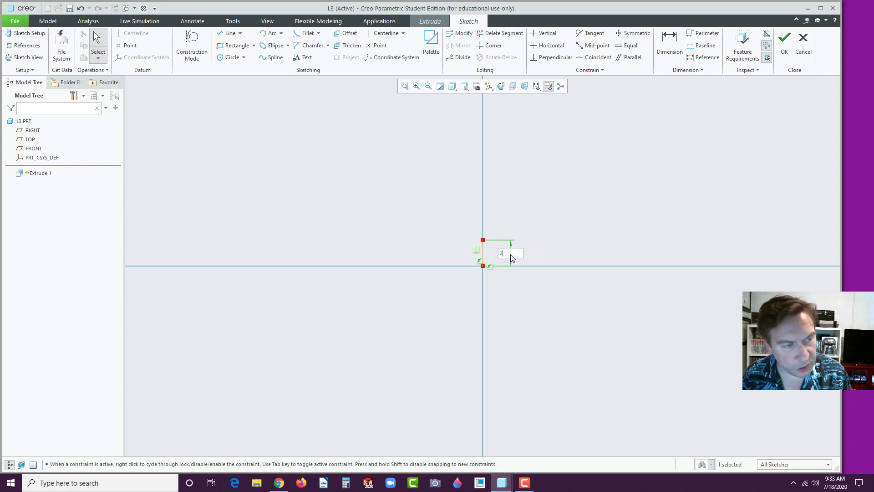
key("Return")
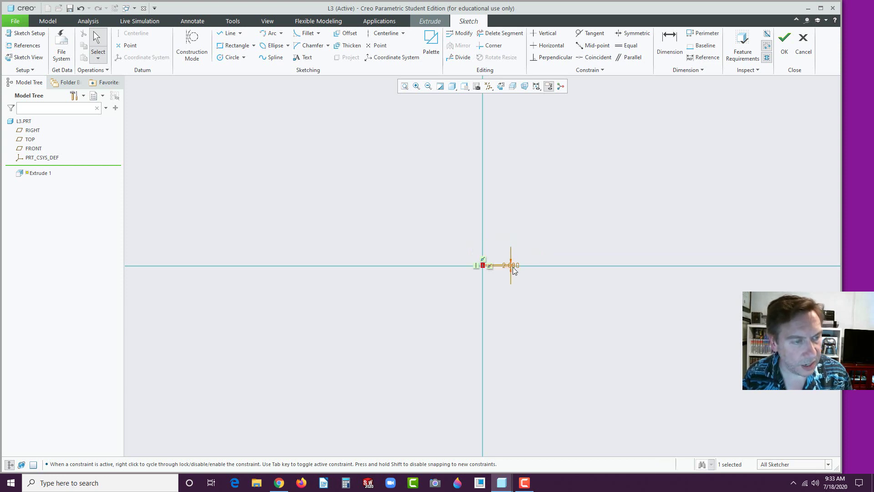
Fit the sketch view to the 2.000 vertical line to set the drawing scale, and delete the line
left_click(403, 87)
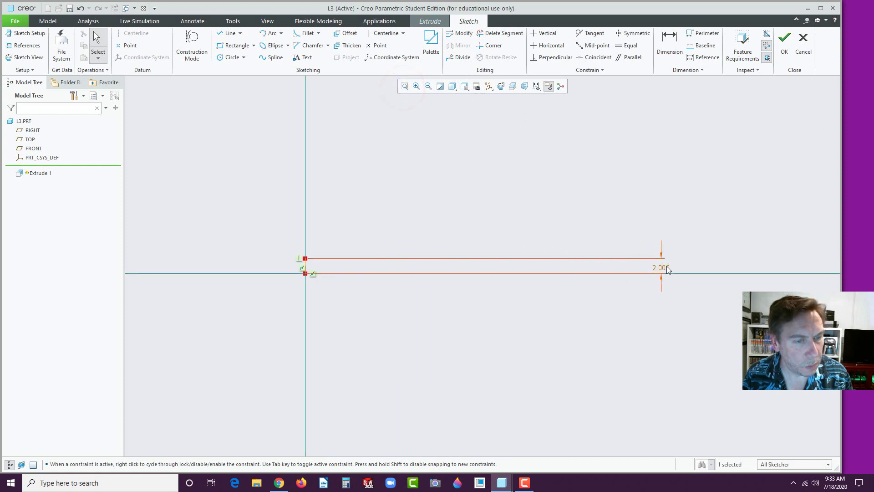
left_click_drag(667, 269, 324, 268)
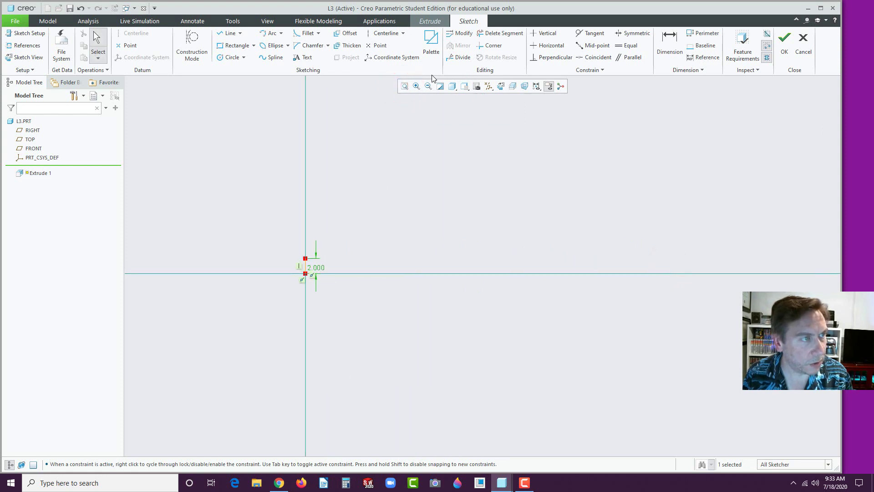
left_click(405, 87)
left_click(434, 215)
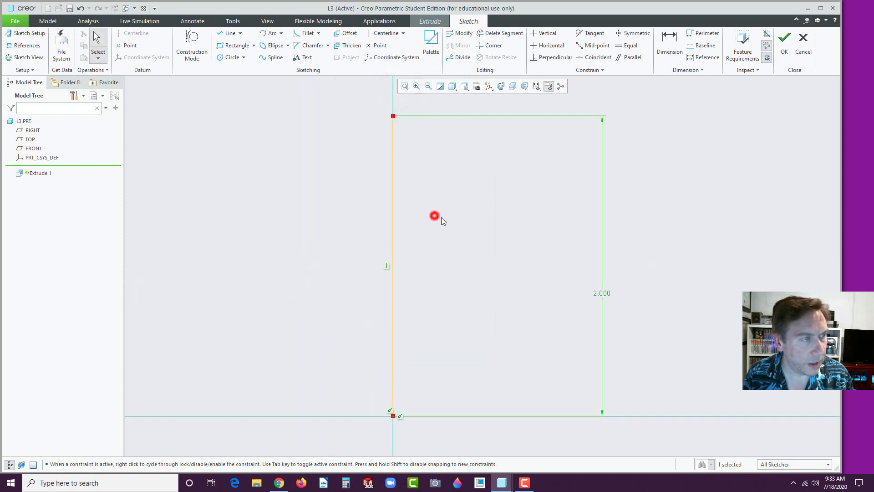
left_click(447, 253)
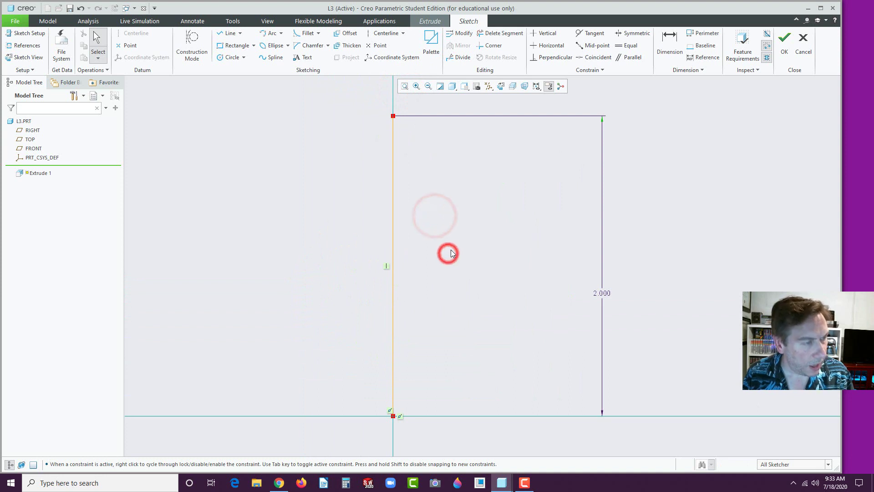
left_click(393, 218)
key("Delete")
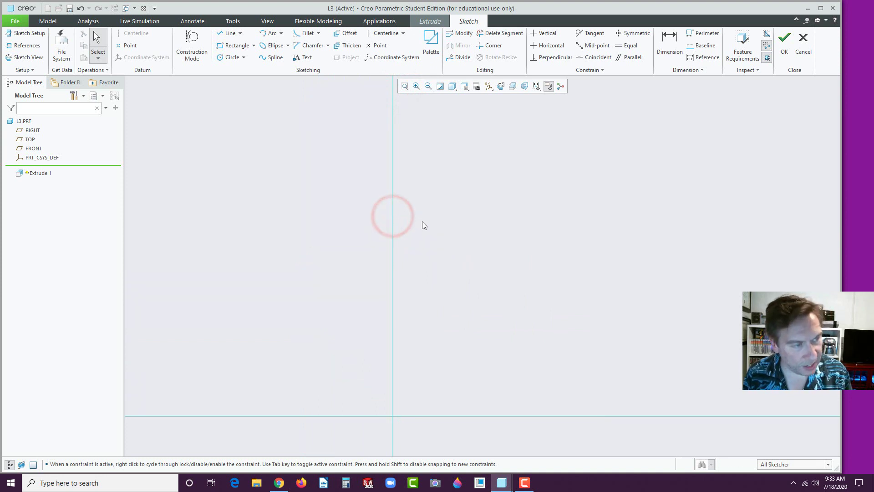
Try to place a vertical centerline through the sketch origin
left_click(385, 32)
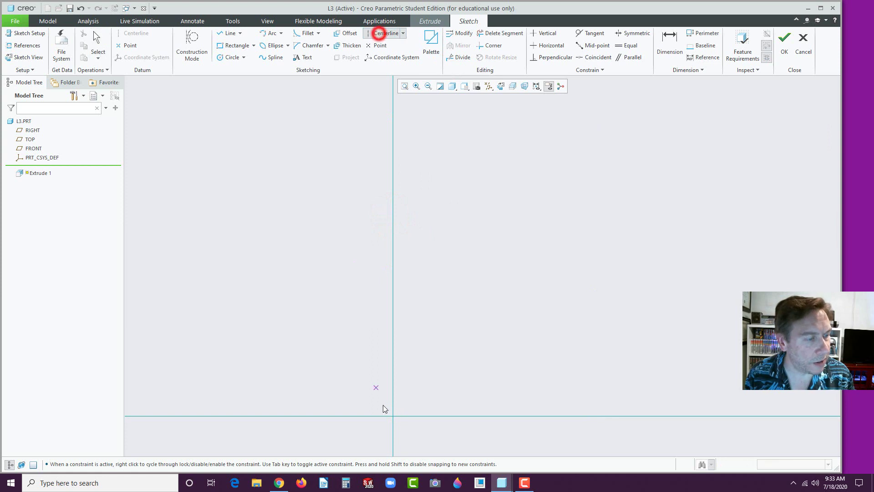
left_click(393, 415)
left_click(392, 289)
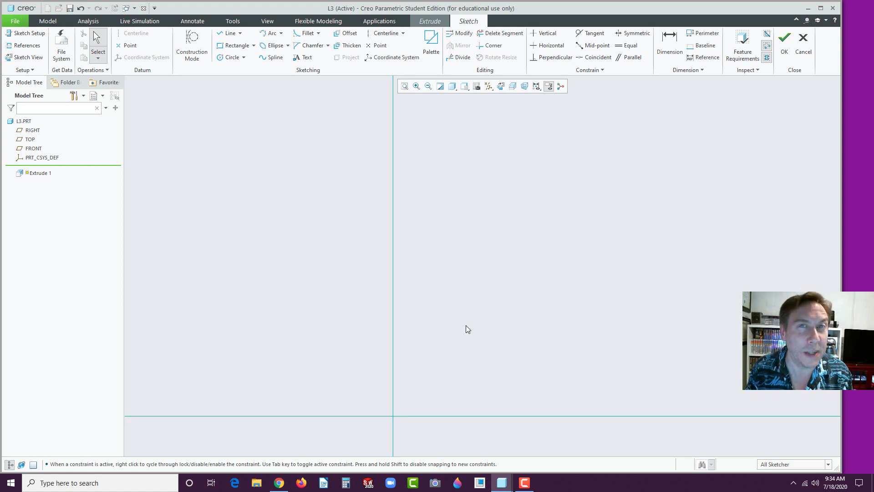
Sketch a slanted line left of the vertical reference, from about 0.213 below to about 0.521 above the horizontal reference
left_click(228, 33)
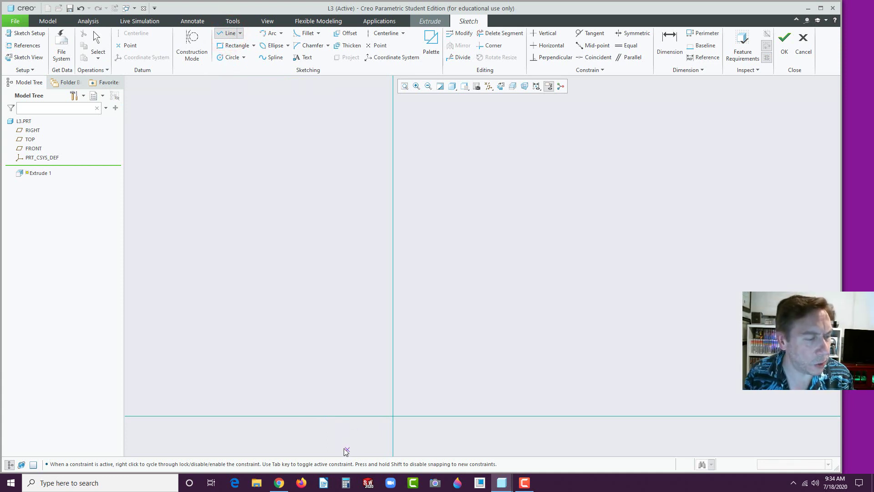
left_click(328, 448)
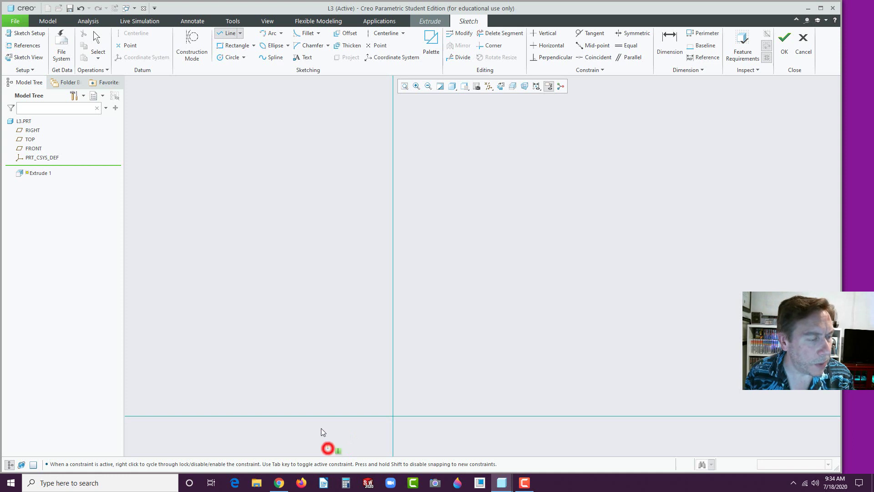
left_click(301, 339)
middle_click(344, 336)
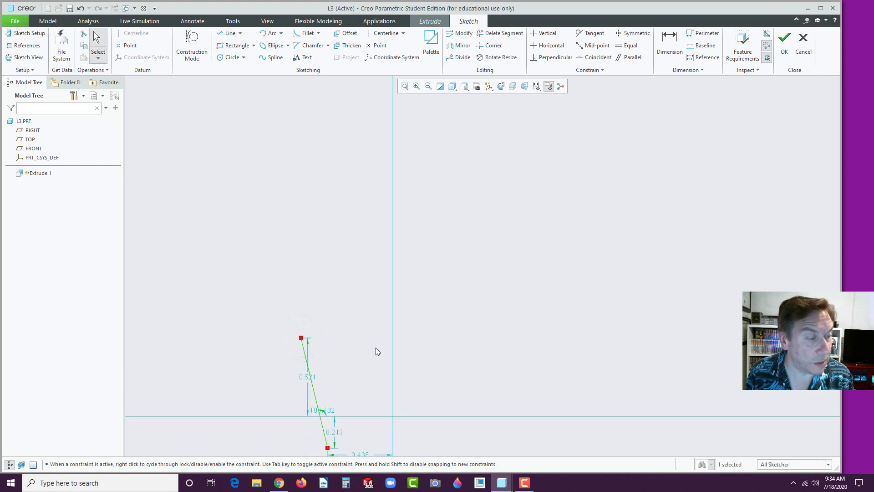
Place a vertical centerline through the sketch origin
scroll(376, 348, "up", 3)
left_click(385, 33)
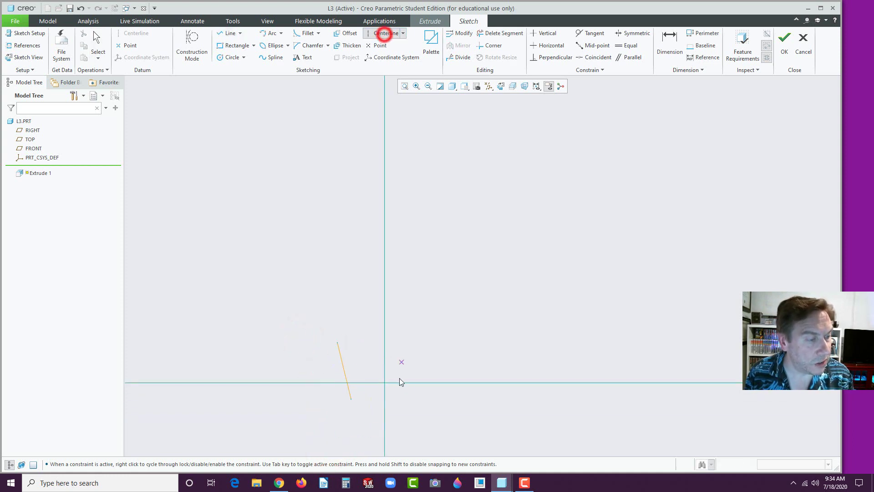
left_click(384, 383)
left_click(384, 332)
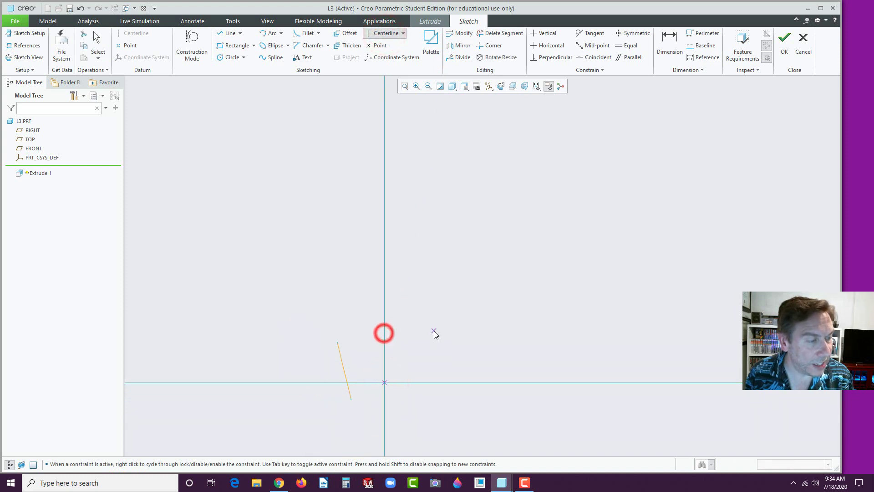
middle_click(399, 369)
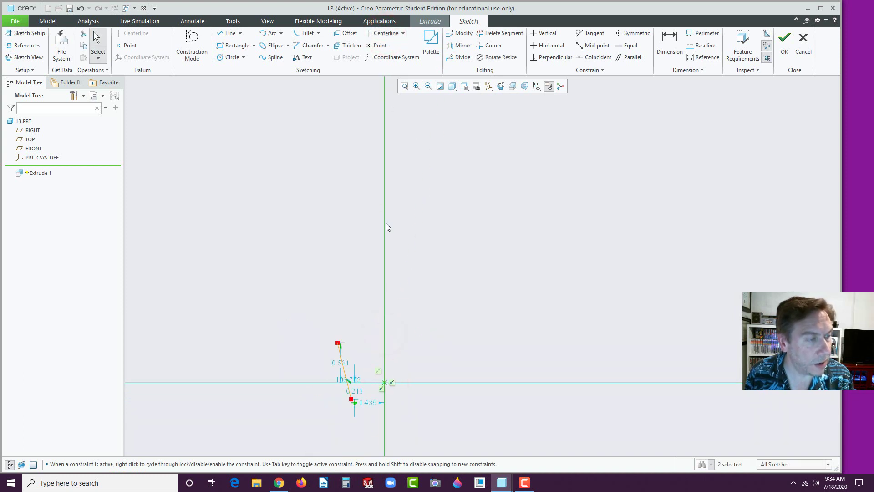
Mirror the slanted line about the vertical centerline
left_click(343, 372)
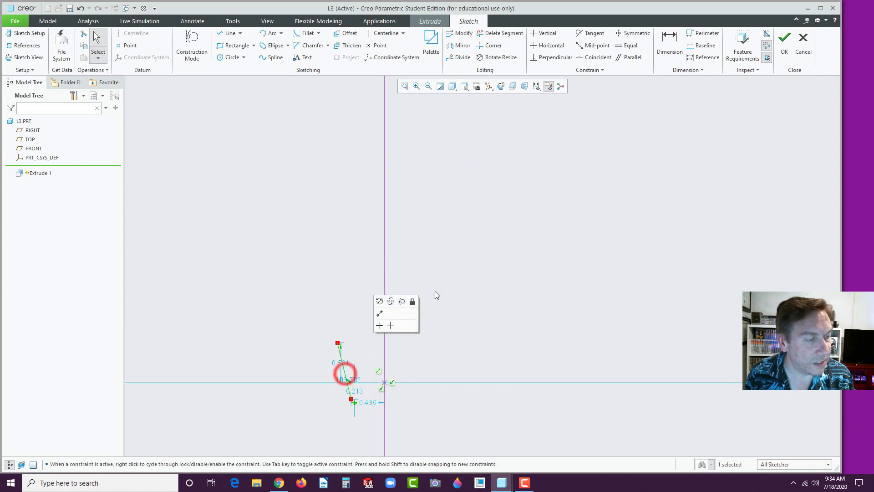
left_click(460, 45)
left_click(384, 293)
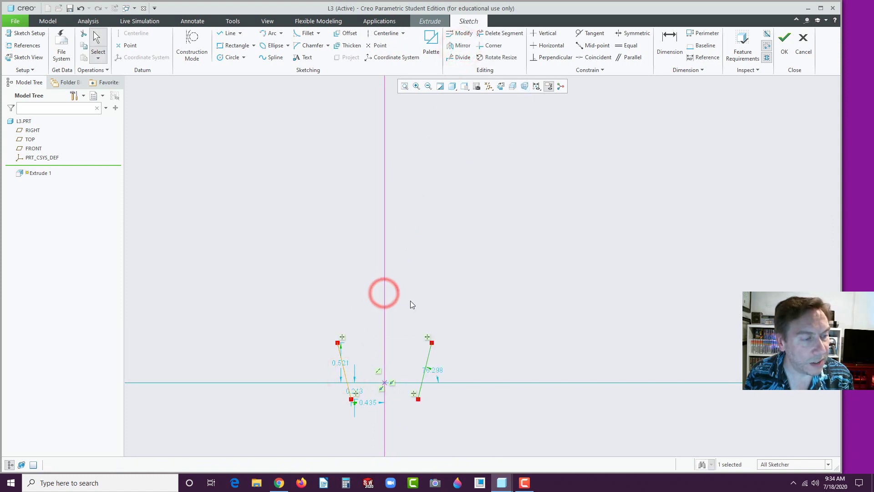
middle_click_drag(445, 337, 486, 306, "shift")
scroll(373, 418, "up", 2)
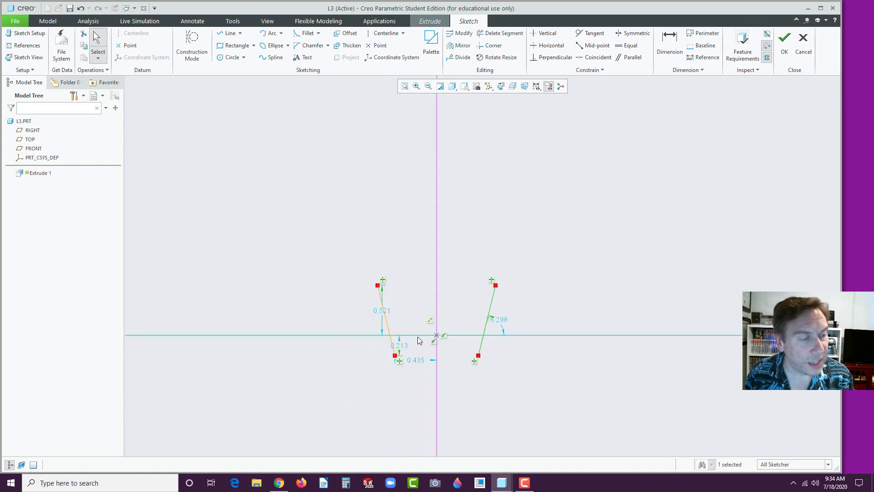
Sketch a 3-Point / Tangent End arc joining the lower ends of the two slanted lines, with a radius of about 0.447
left_click(280, 33)
left_click(284, 45)
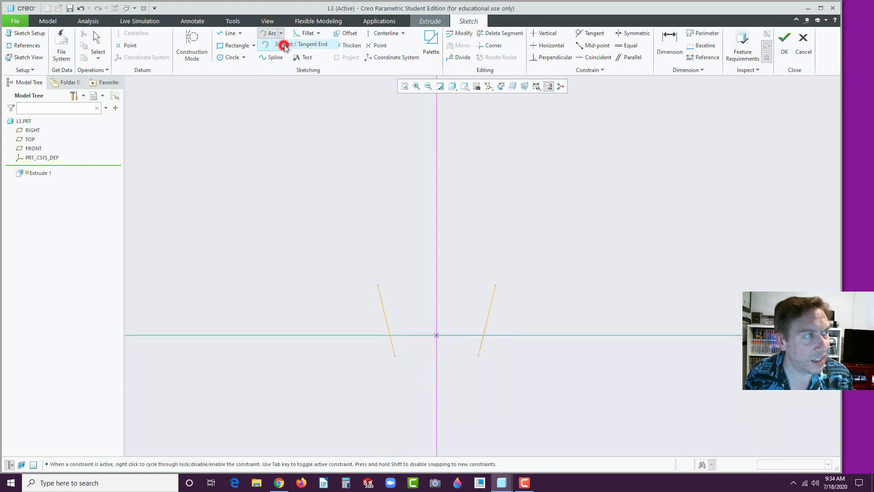
left_click(377, 285)
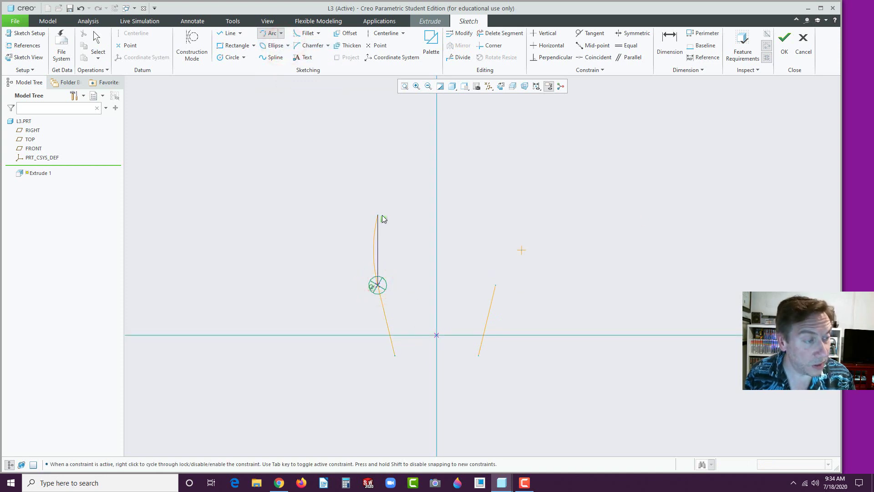
middle_click(359, 269)
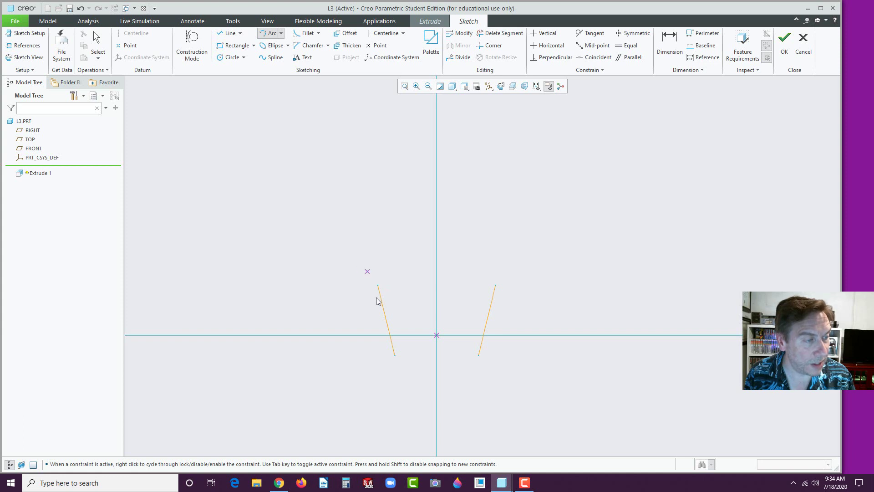
left_click(395, 356)
left_click(396, 356)
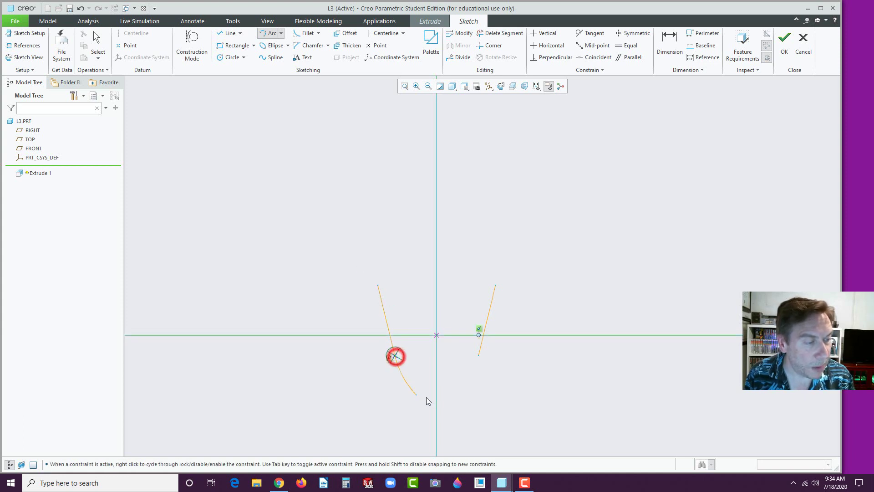
left_click(479, 356)
middle_click(507, 385)
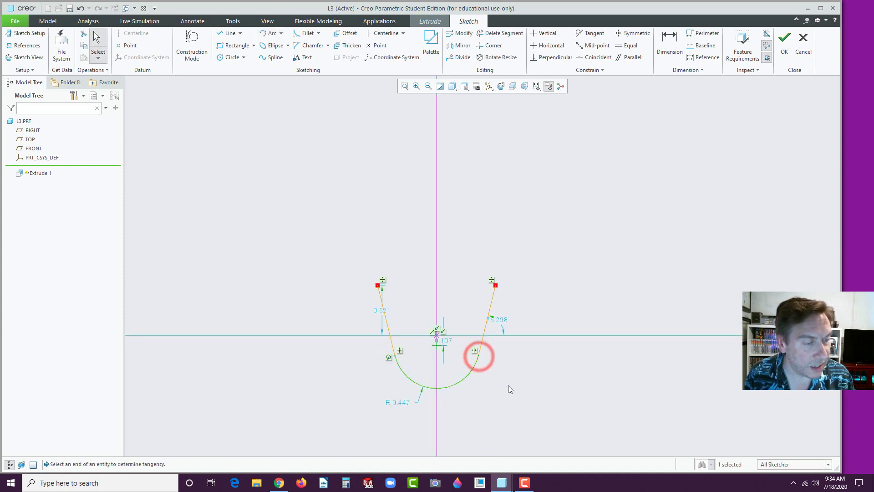
Close the profile with a large 3-Point / Tangent End arc between the slanted lines' upper ends, bulging upward with a radius of about 1.245
left_click(281, 34)
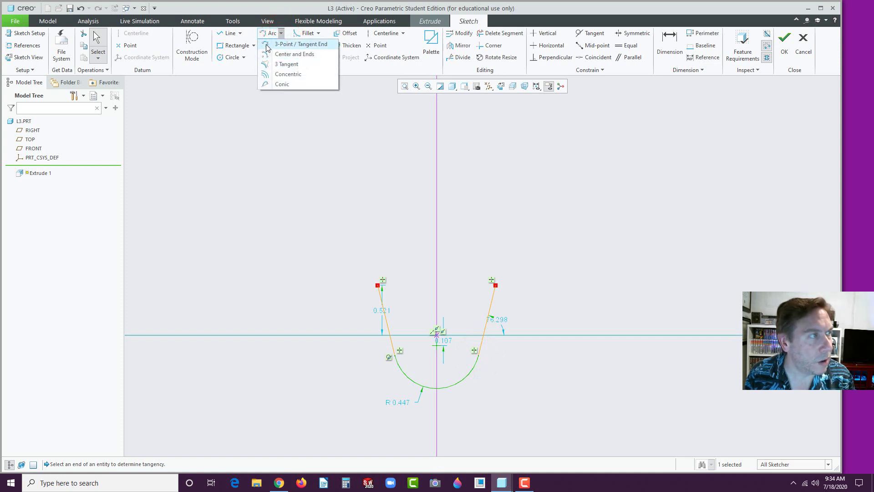
left_click(267, 46)
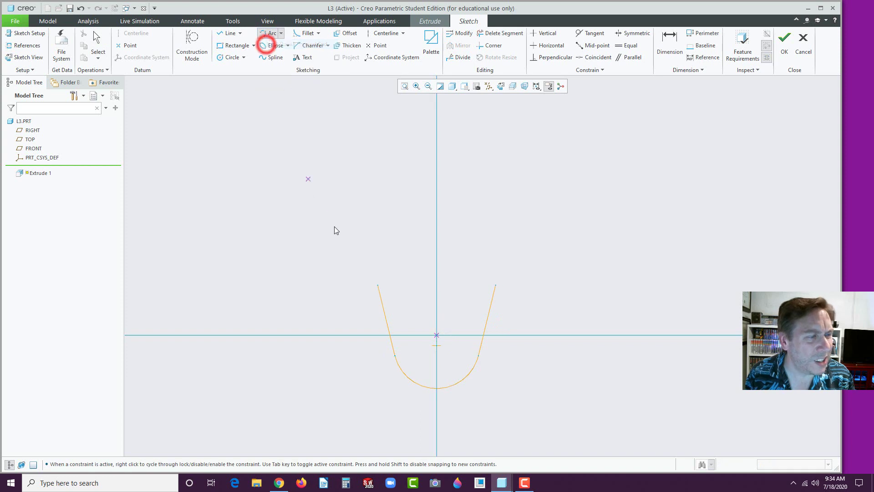
left_click(376, 286)
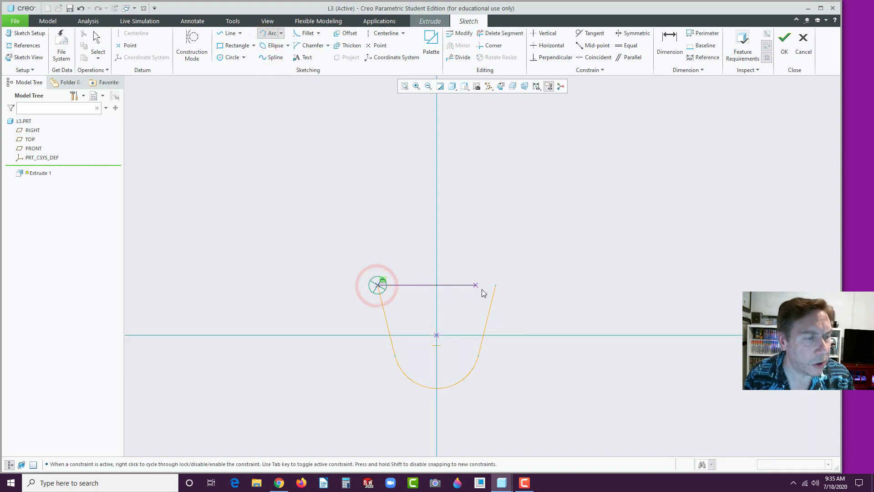
left_click(495, 284)
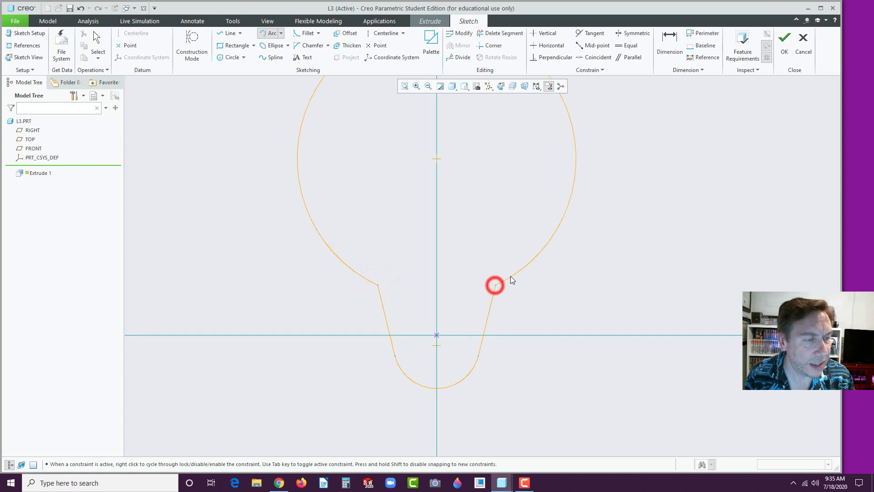
left_click(509, 276)
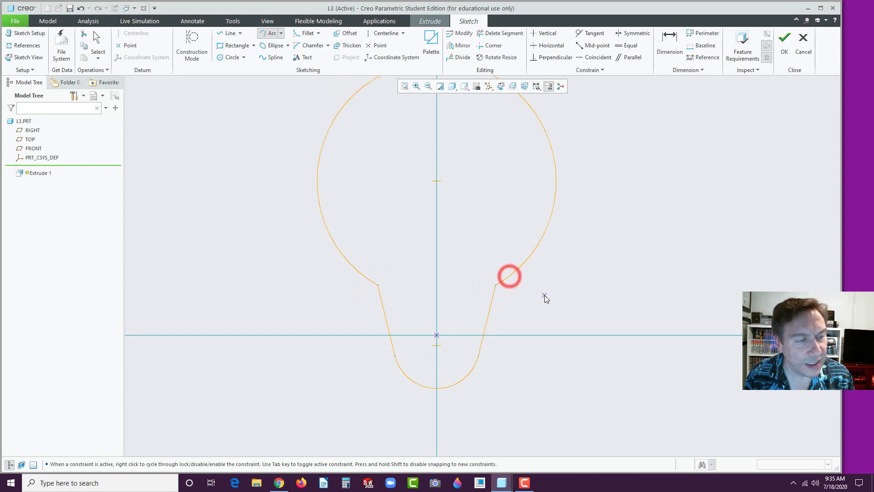
middle_click(523, 268)
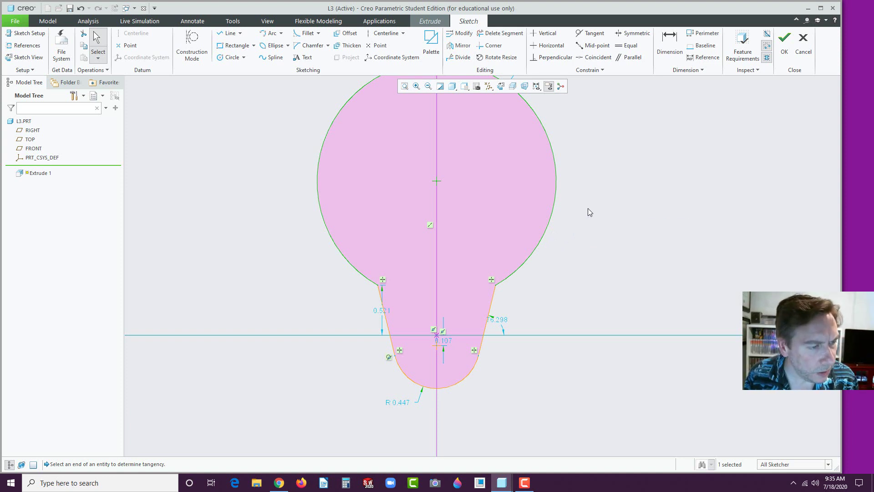
scroll(588, 209, "up", 2)
scroll(586, 129, "down", 1)
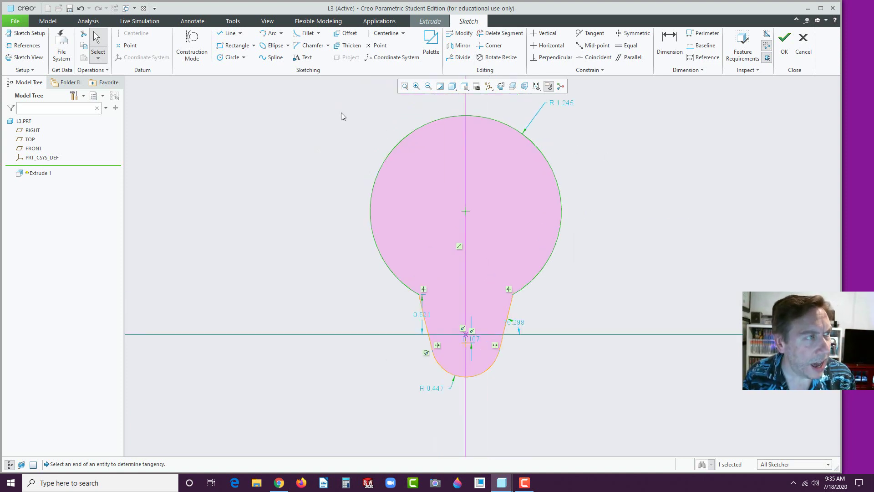
Move the large upper arc's radius dimension farther from the profile and set the radius to 1.5
left_click(595, 135)
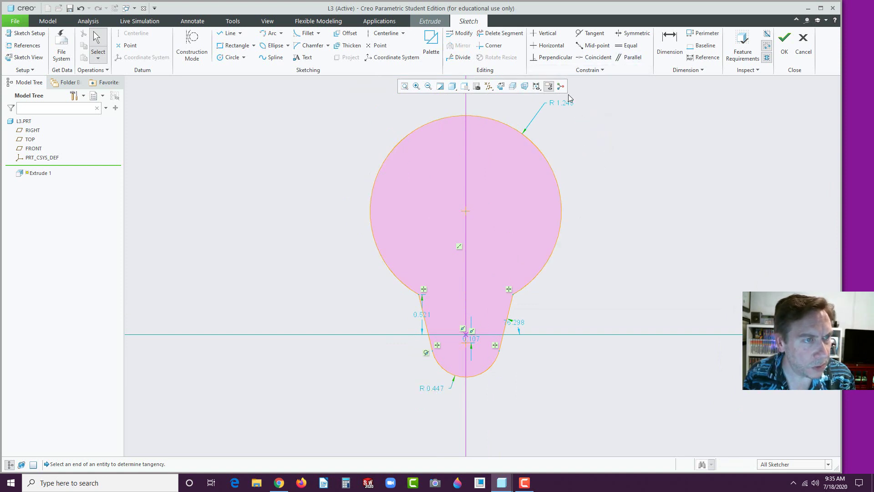
left_click_drag(567, 102, 570, 105)
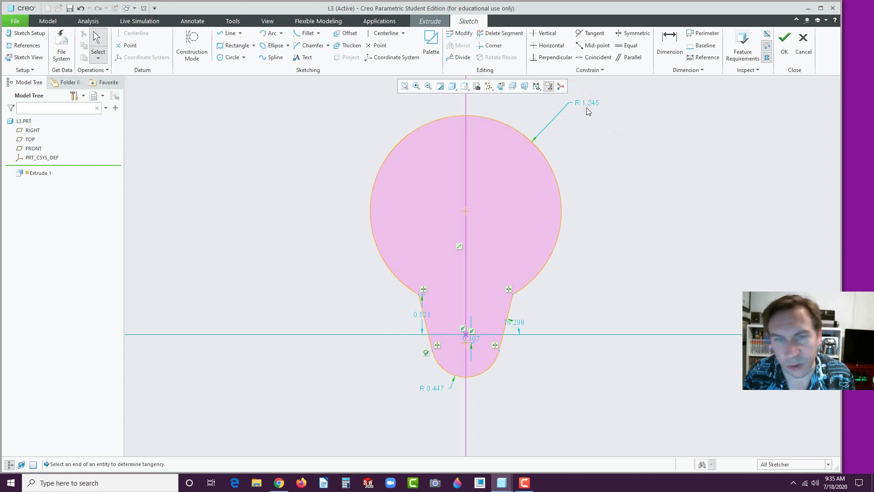
double_click(590, 103)
type("1.5")
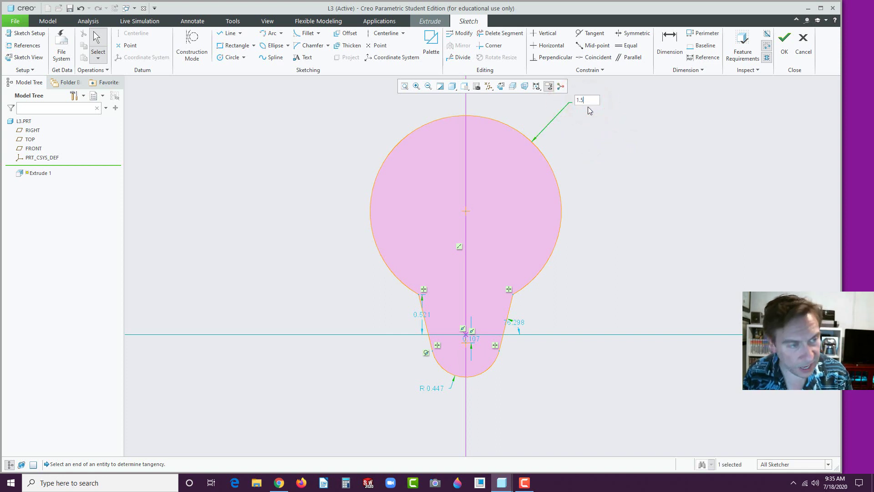
key("Return")
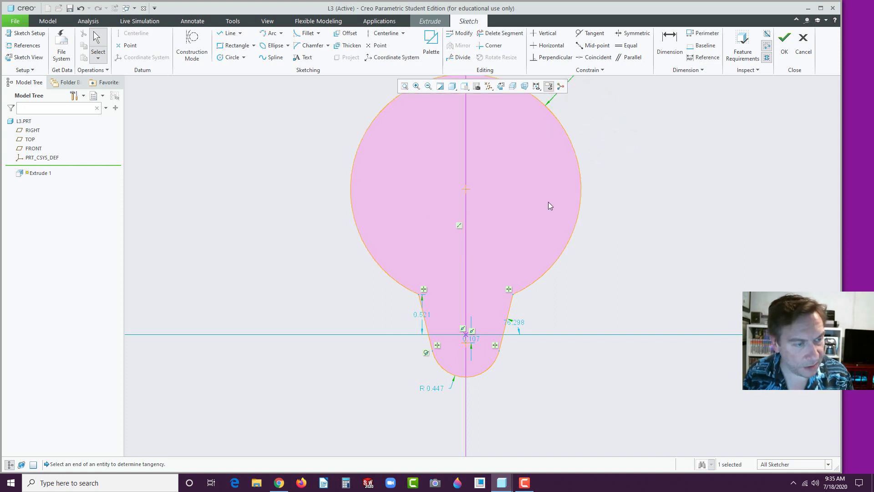
Set the lower arc's radius to 0.6
double_click(433, 388)
type(".6")
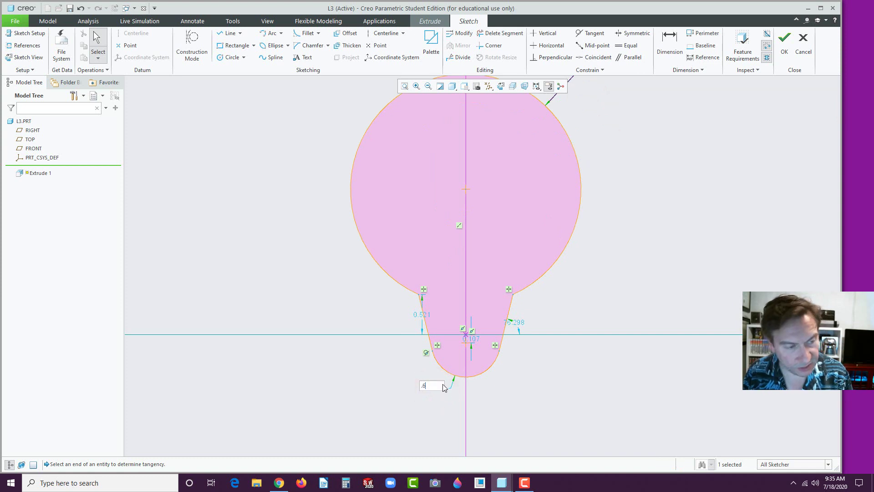
key("Return")
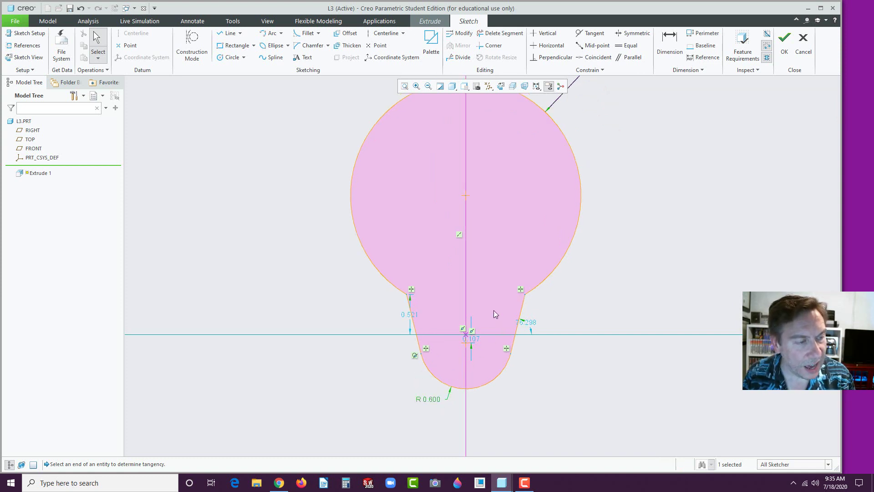
Dimension the angle between the two slanted lines as 35 degrees, placing it inside the large arc
left_click(670, 39)
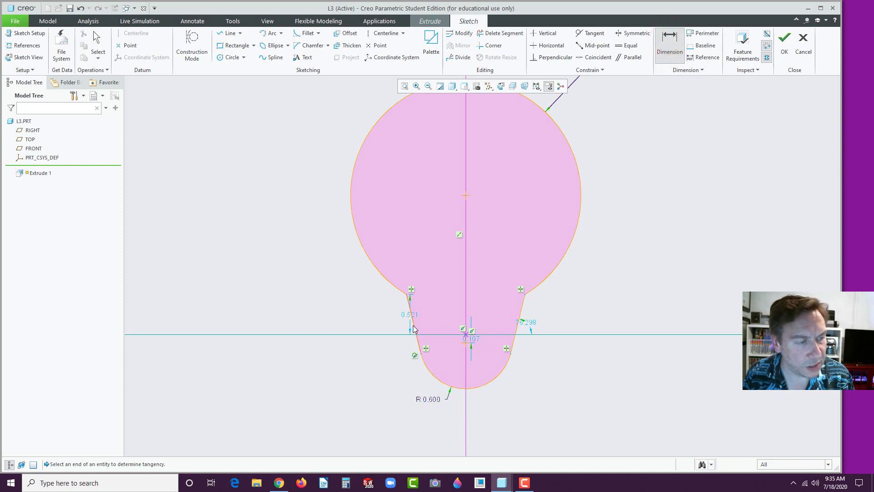
left_click(413, 325)
left_click(515, 330)
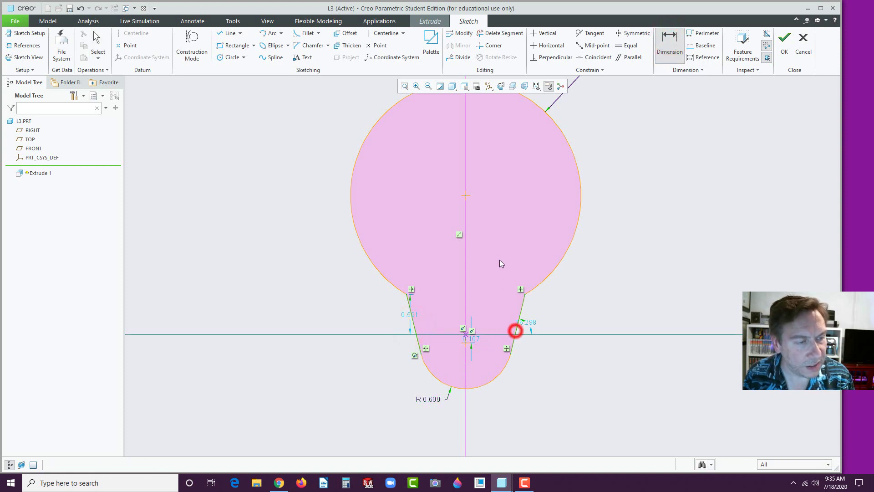
middle_click(487, 228)
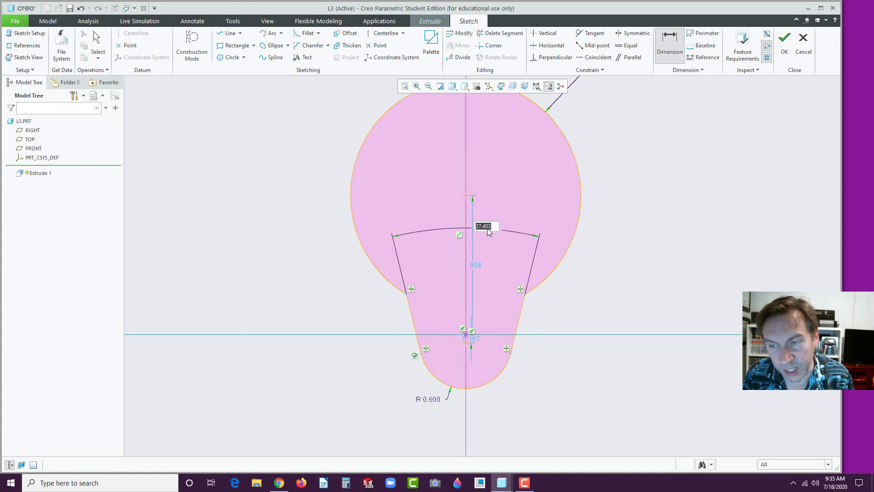
type("35")
key("Return")
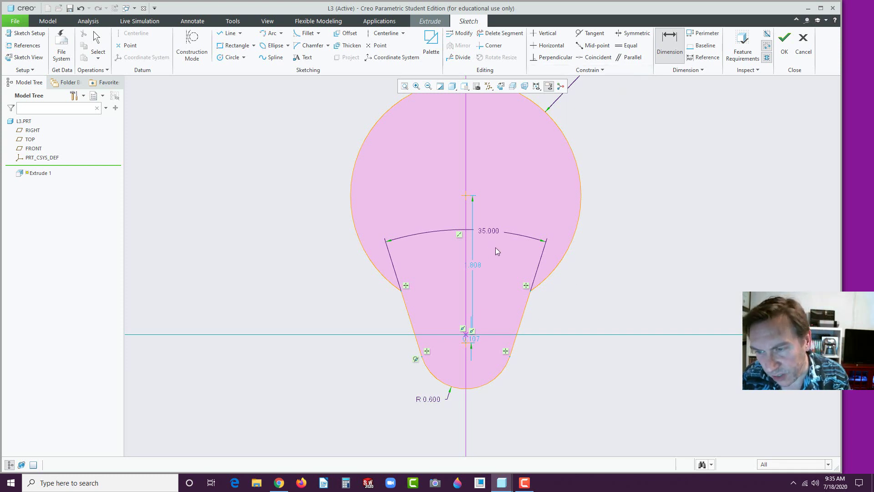
Try to dimension the distance between the lower and upper arc centers
left_click(466, 345)
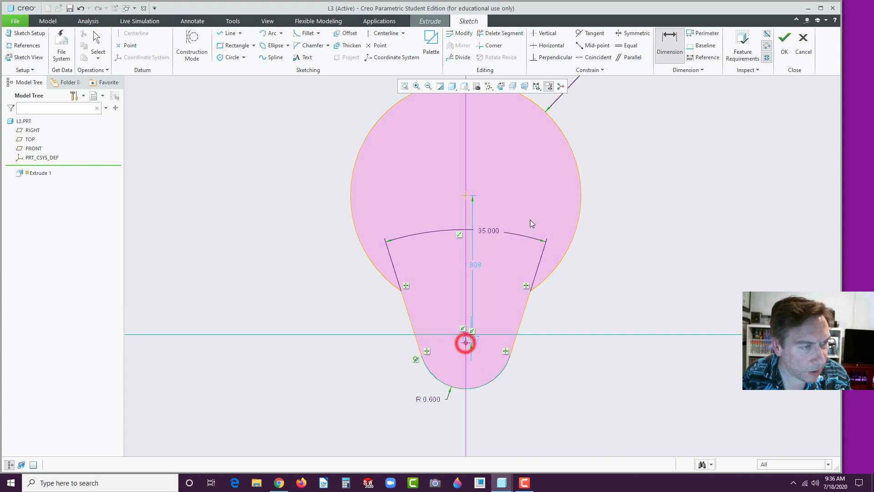
left_click(466, 196)
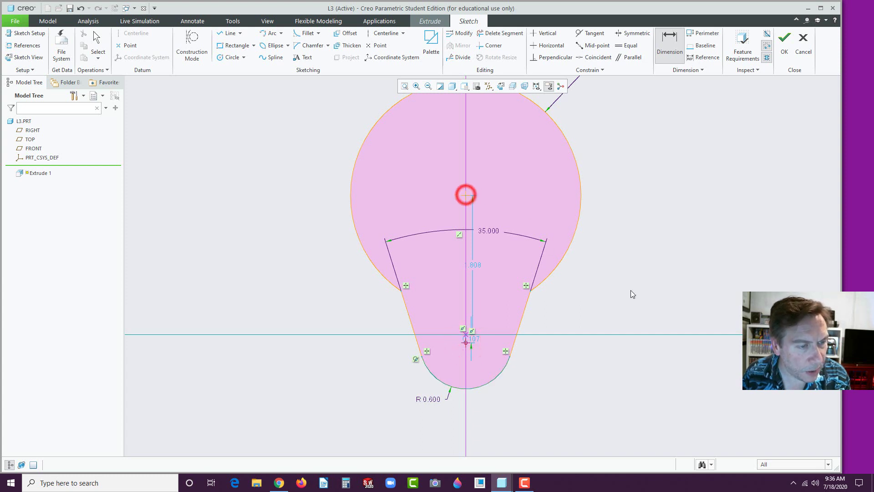
middle_click(610, 273)
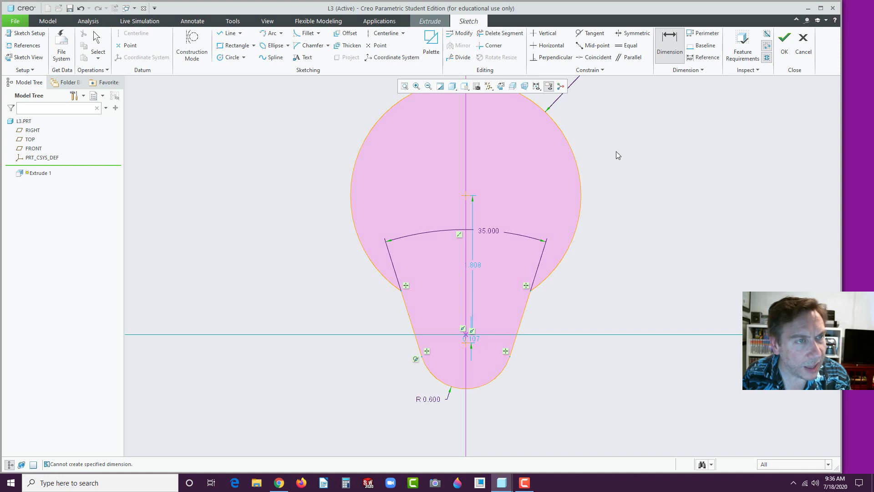
Dimension the vertical distance between the two arc centers as 2, placed beside the profile
left_click(466, 341)
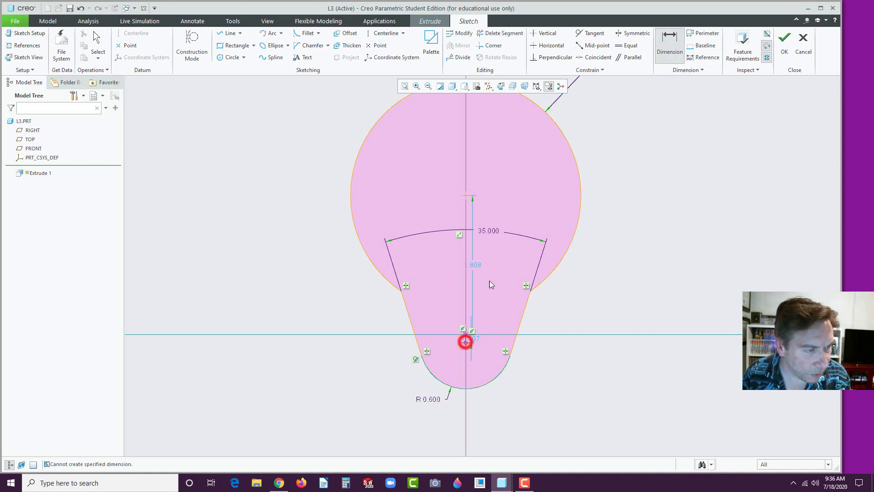
left_click(464, 195)
middle_click(615, 292)
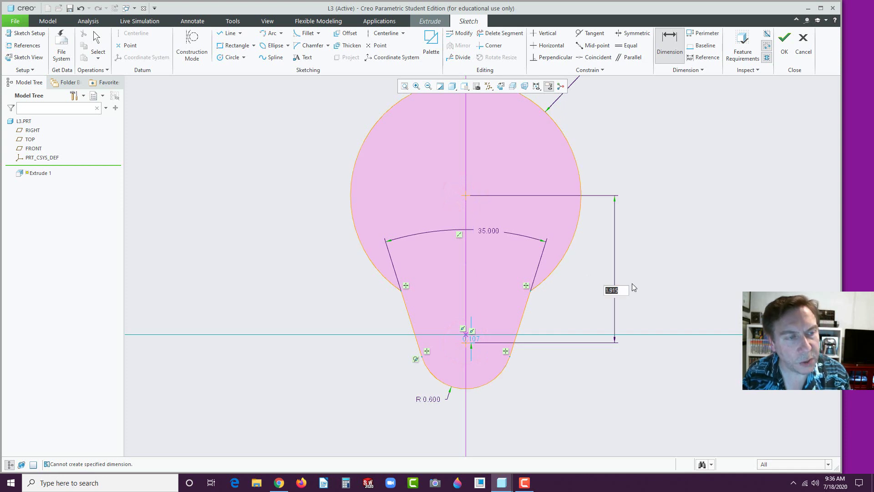
type("2")
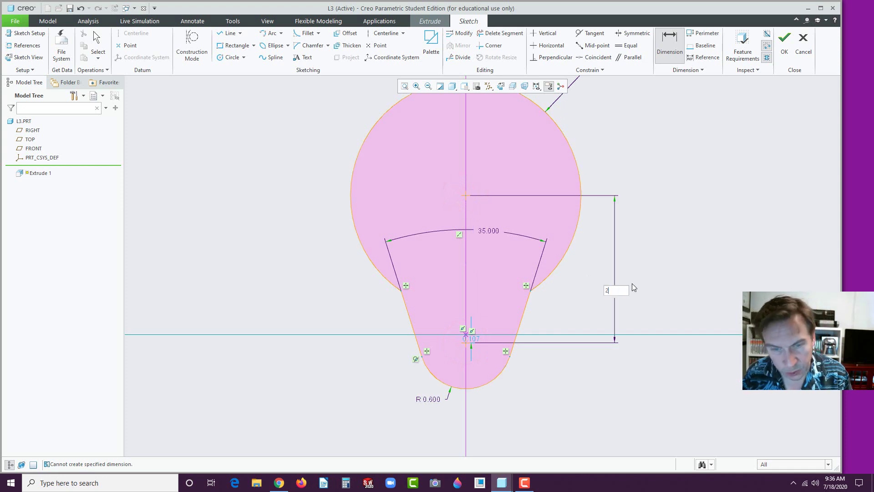
key("Return")
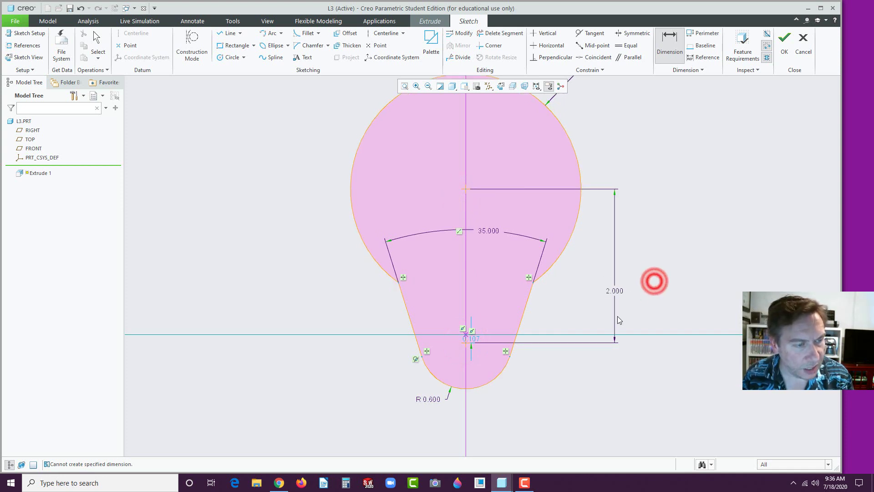
Constrain the lower arc's center coincident with the sketch origin and finish the profile sketch
middle_click(638, 308)
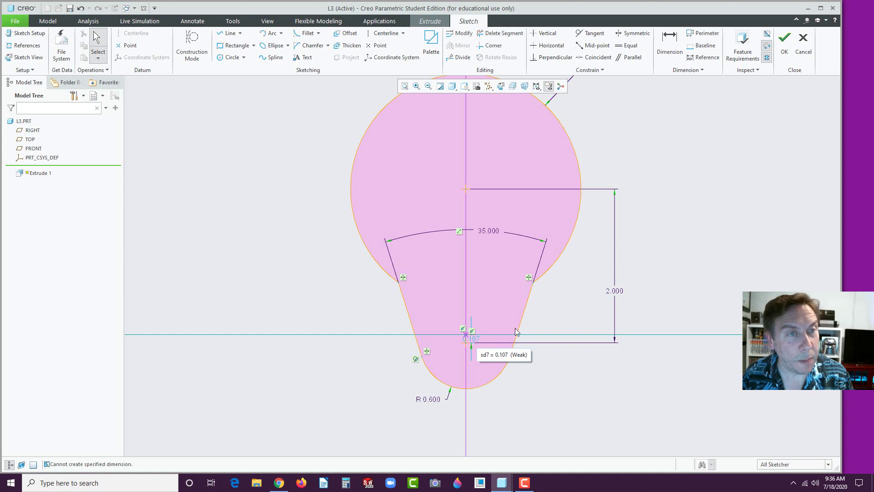
middle_click(678, 261)
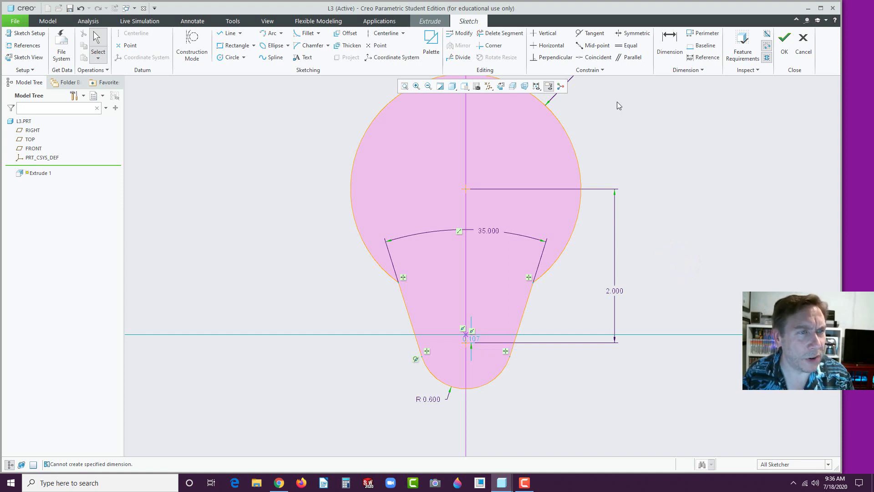
left_click(586, 58)
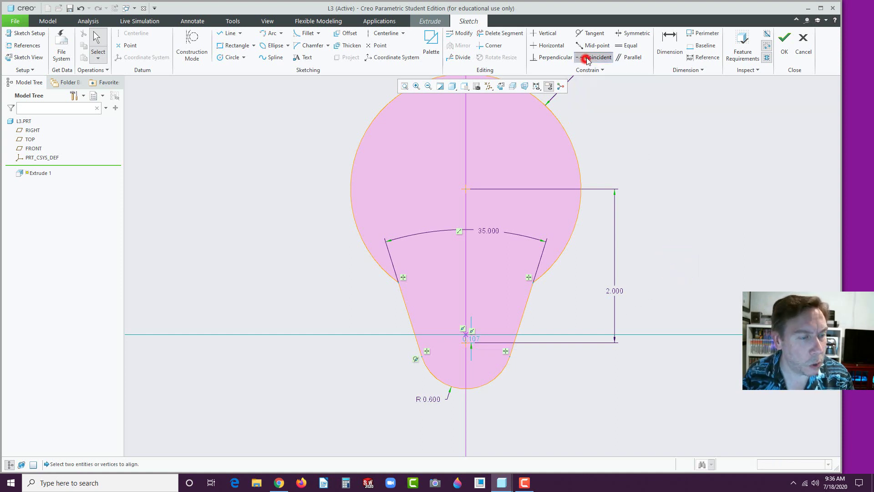
left_click(465, 342)
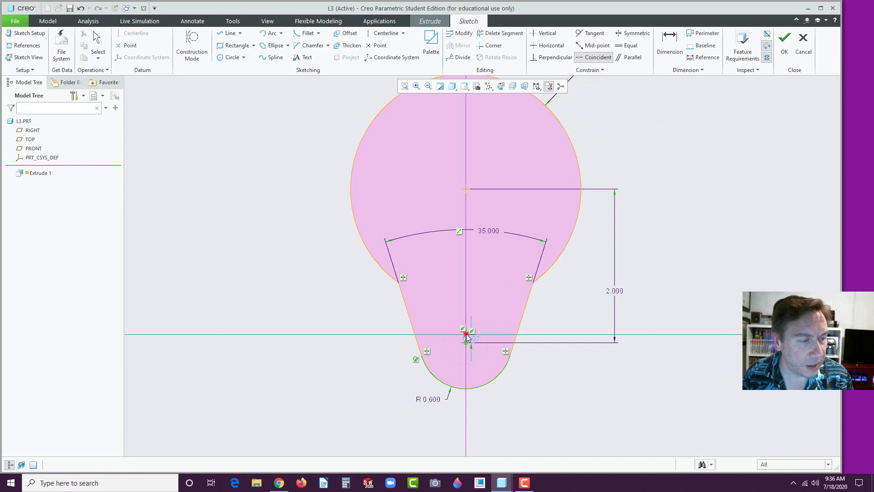
left_click(466, 335)
left_click(558, 368)
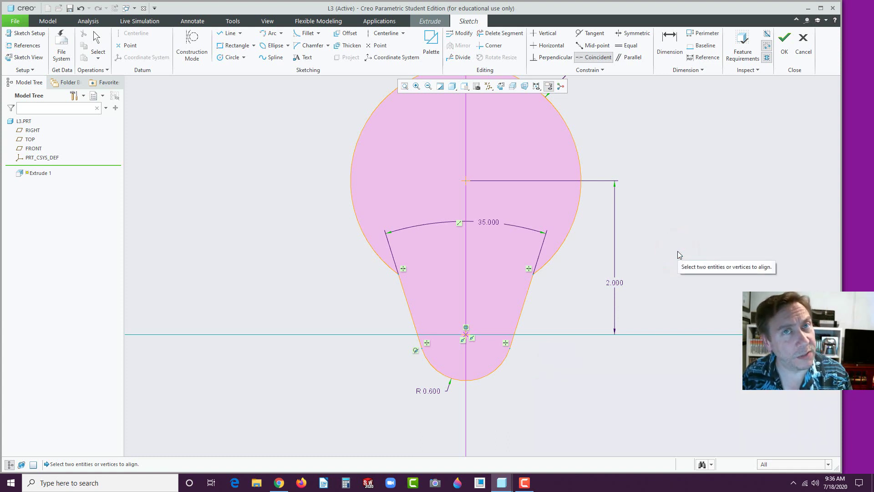
scroll(631, 252, "down", 2)
scroll(637, 147, "up", 2)
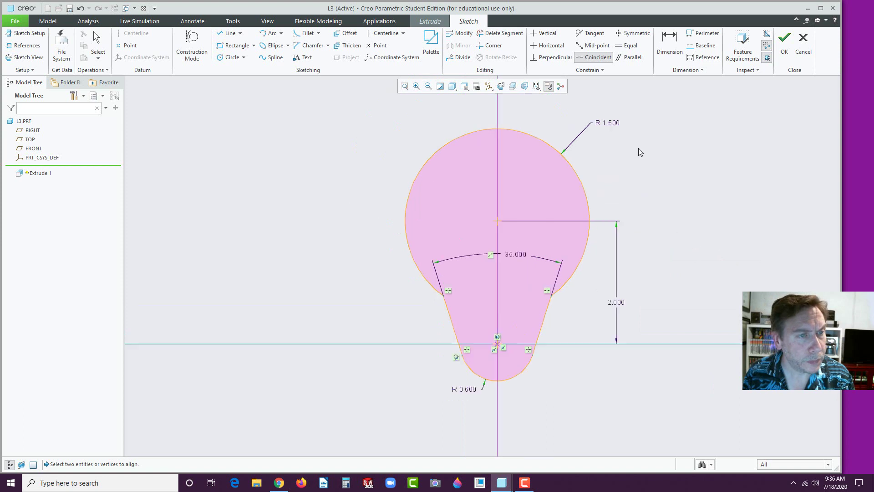
left_click(784, 46)
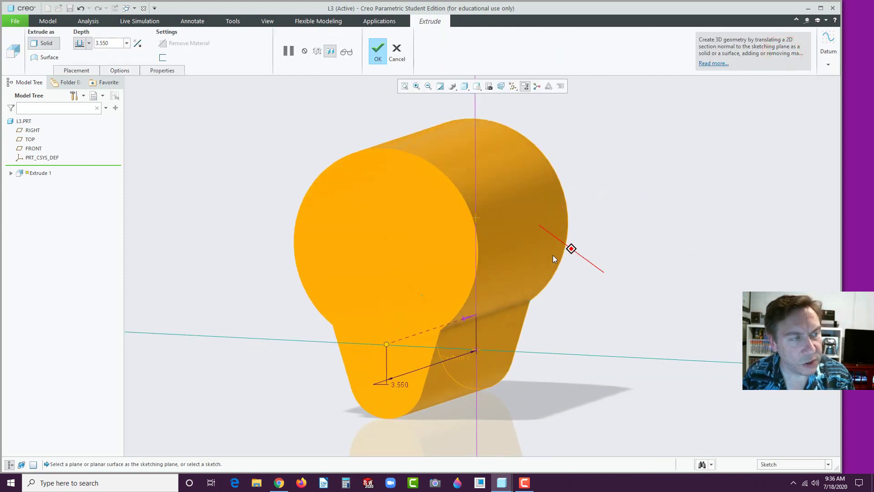
Set the extrusion depth of the profile to 0.61
left_click(115, 46)
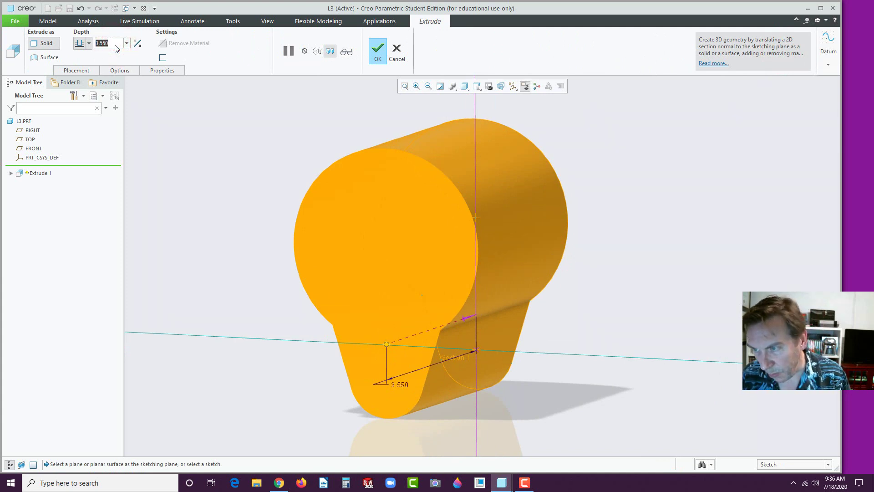
key("BackSpace")
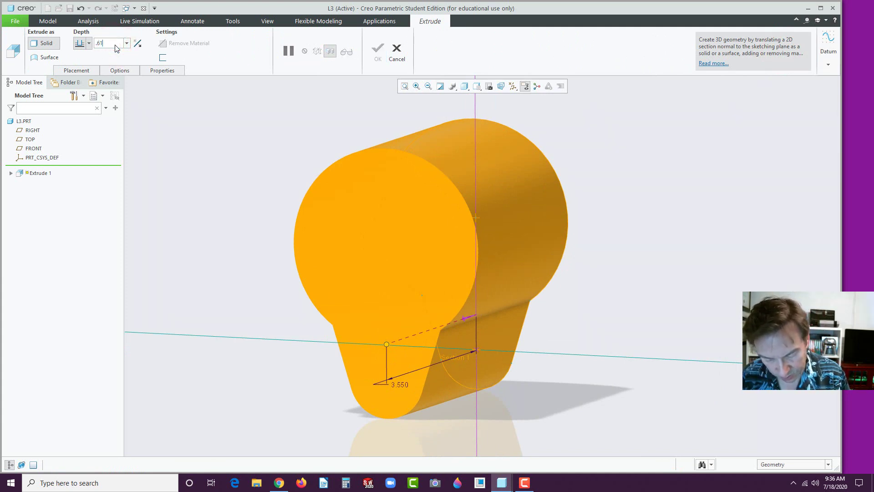
type(".610")
key("Return")
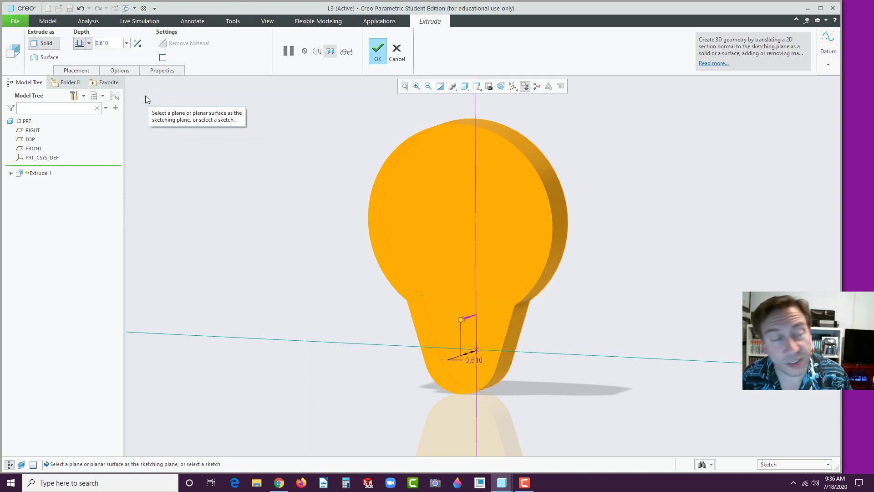
Add a taper of -16 degrees so the body narrows toward its front face, and complete the extrusion
left_click(115, 75)
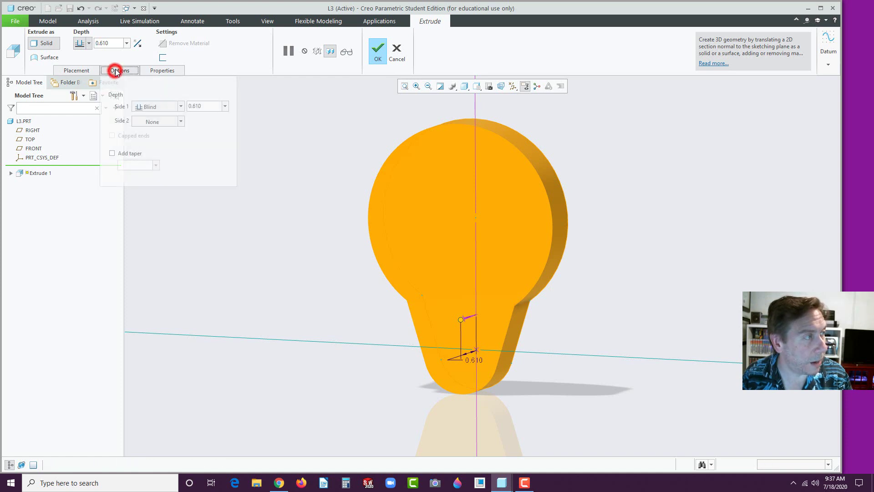
left_click(114, 153)
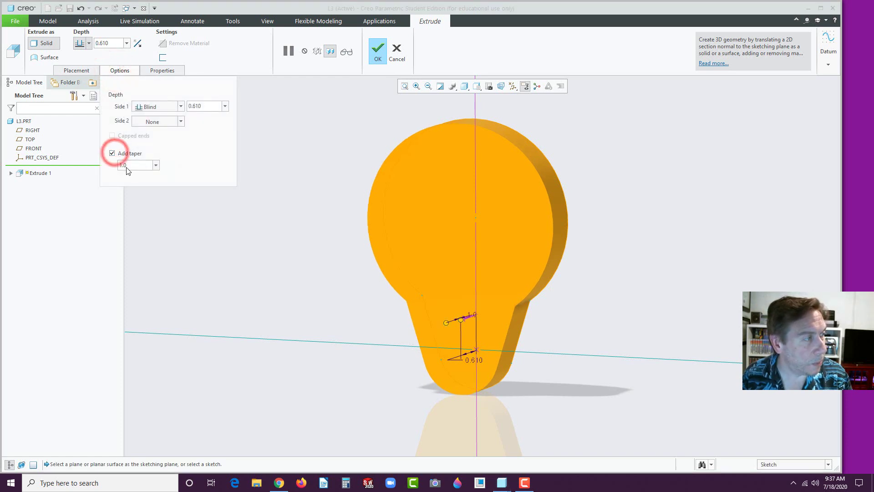
left_click(126, 164)
type("-16")
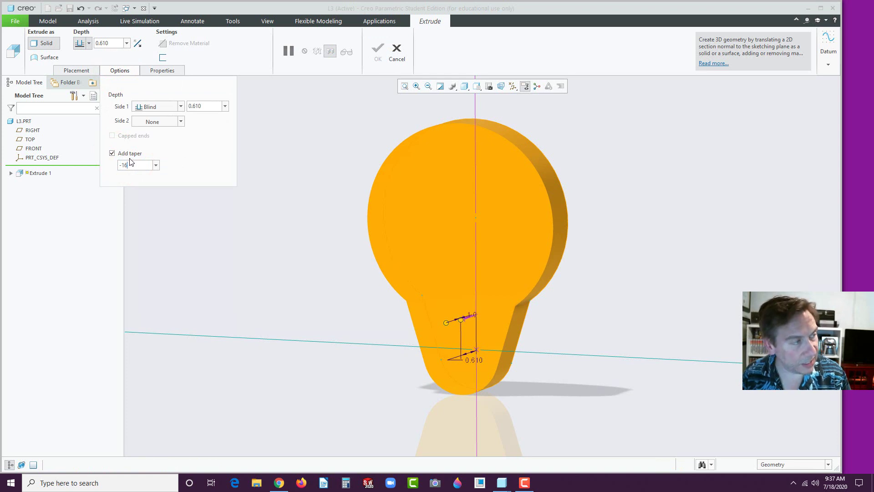
key("Return")
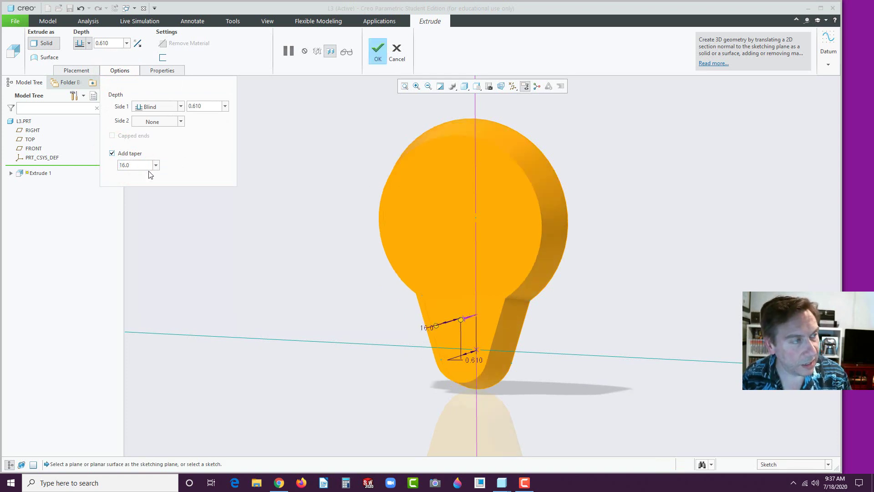
left_click(377, 51)
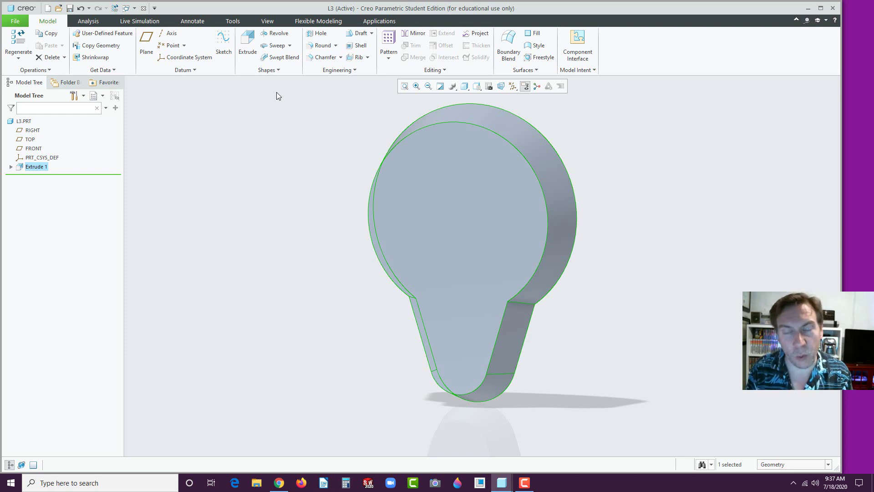
Start a Round with radius 0.25 on the front edge chain around the narrow lower end
left_click(320, 47)
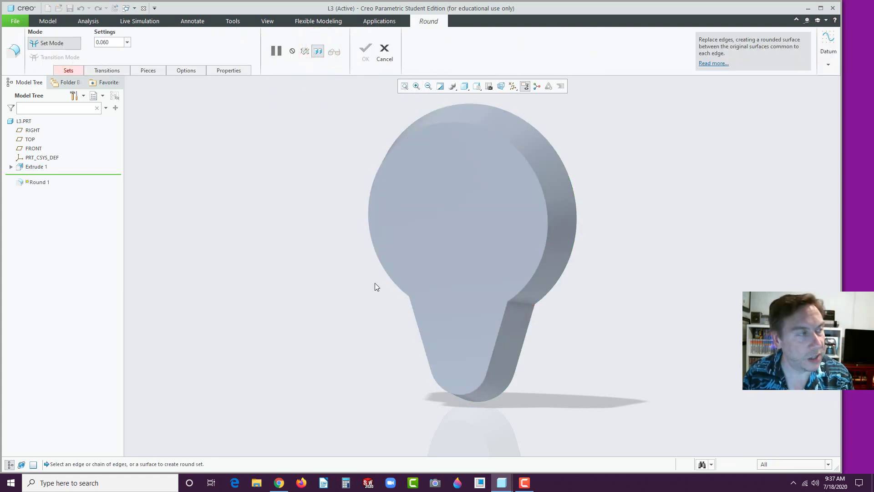
left_click(114, 42)
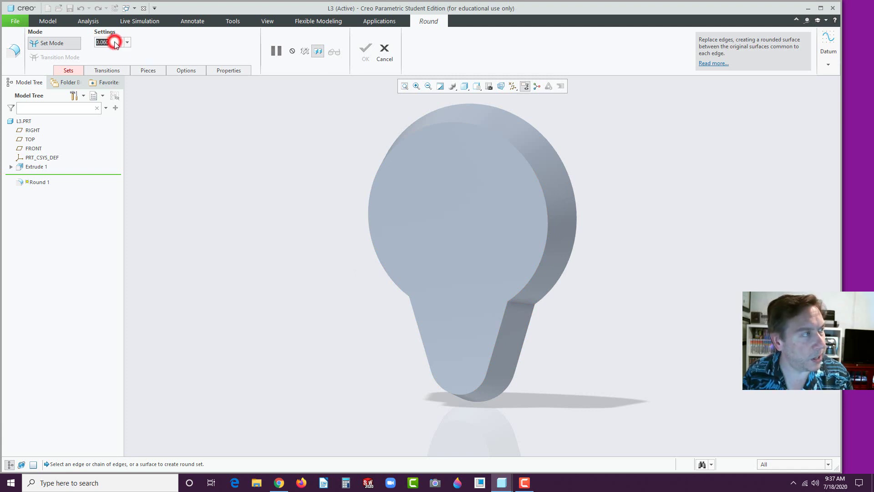
type(".25")
key("Return")
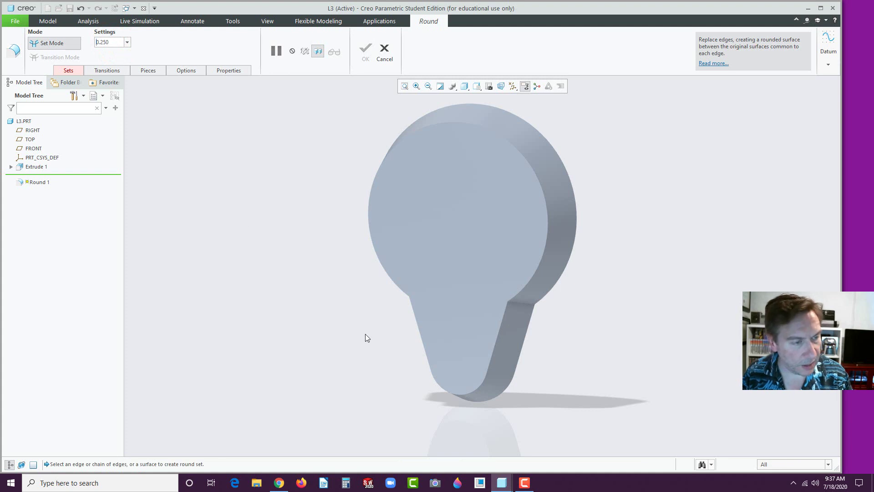
left_click(473, 391)
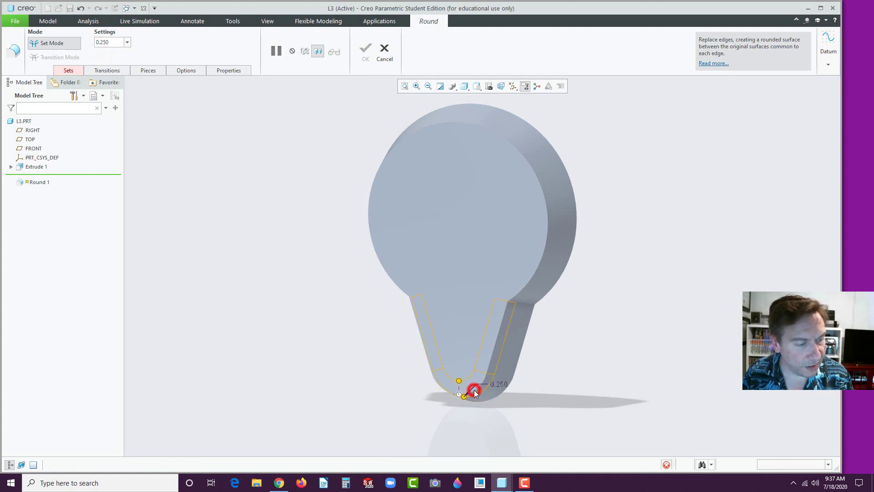
Add the large upper arc's front edge to the Round feature with radius 0.5 and complete it
left_click(533, 172, "ctrl")
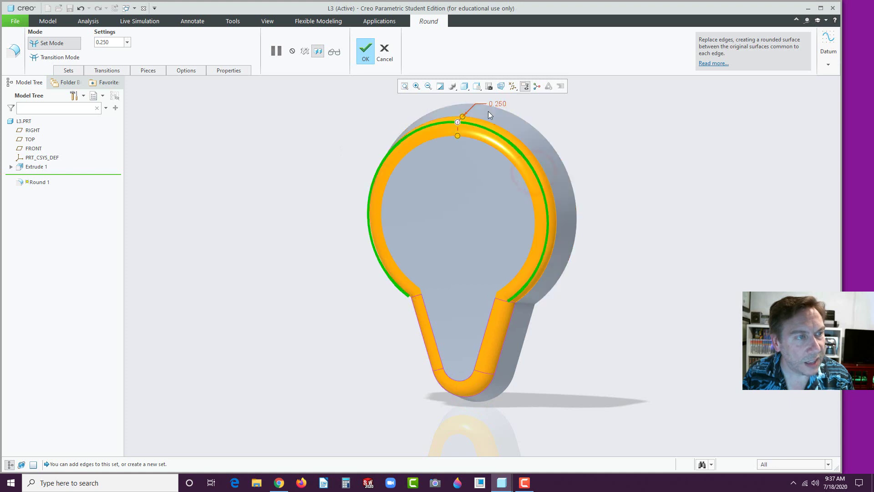
left_click(500, 104)
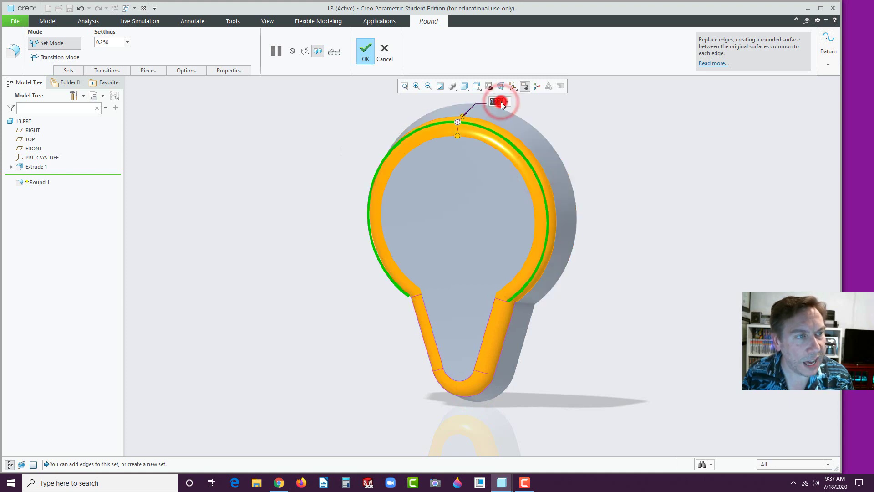
double_click(500, 103)
type(".5")
key("Return")
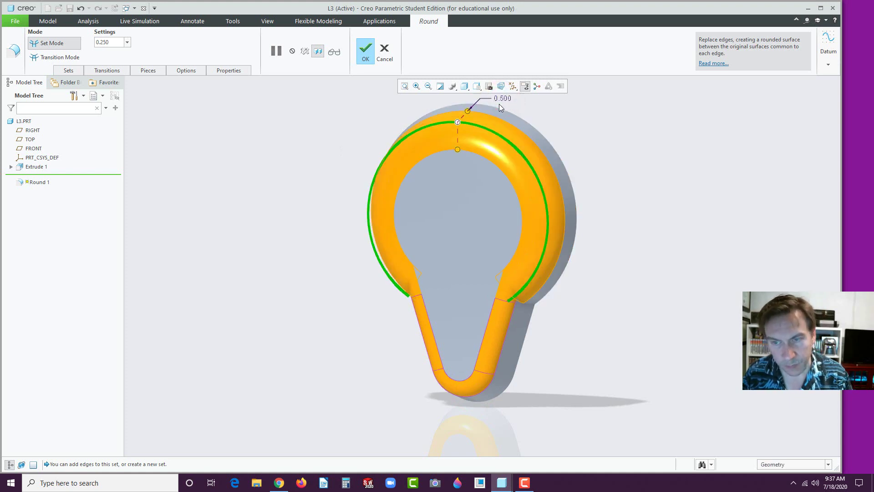
middle_click_drag(523, 326, 525, 296)
scroll(448, 177, "down", 3)
left_click(366, 50)
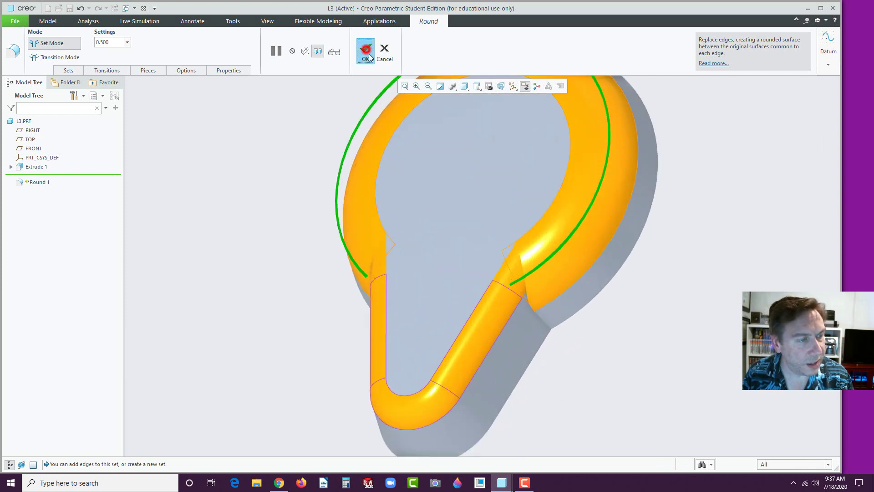
Switch the model's display style to Shading With Edges
scroll(269, 219, "up", 3)
mouse_move(349, 309)
middle_mouse_down()
mouse_move(419, 291)
mouse_move(446, 245)
middle_mouse_up()
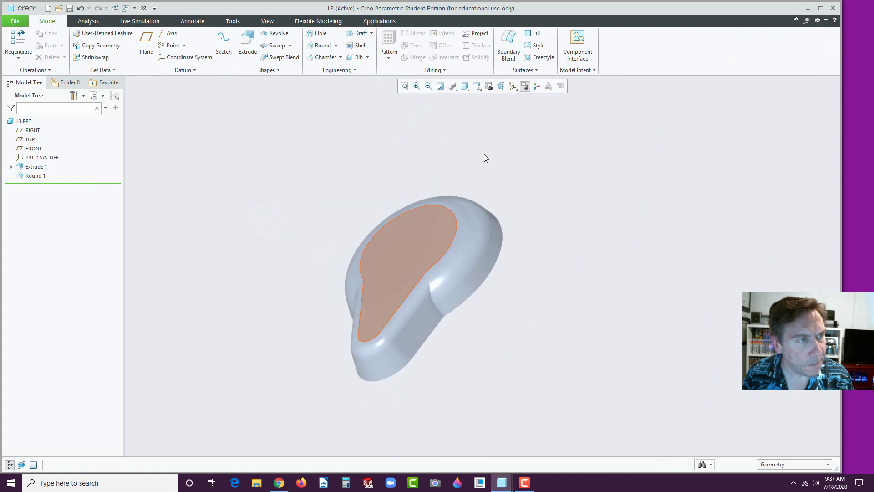
left_click(466, 87)
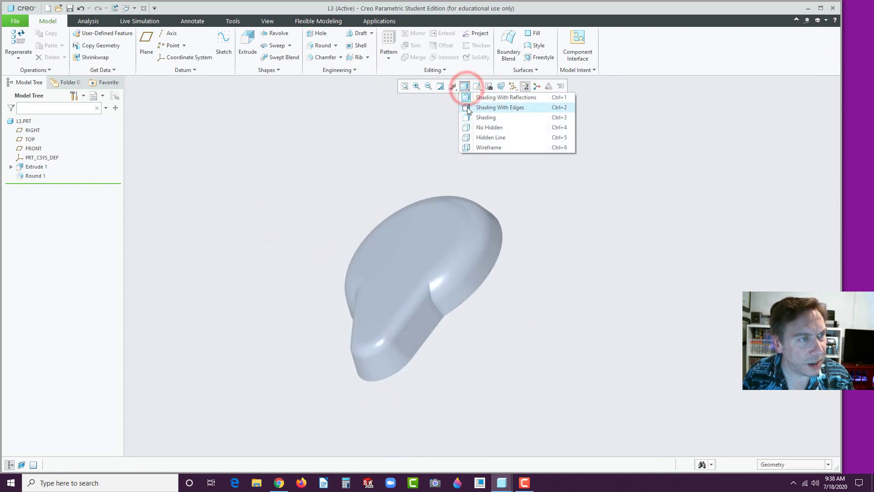
left_click(469, 107)
left_click(390, 165)
mouse_move(424, 280)
middle_mouse_down()
mouse_move(453, 315)
mouse_move(449, 293)
mouse_move(354, 244)
mouse_move(328, 209)
mouse_move(398, 255)
mouse_move(457, 255)
middle_mouse_up()
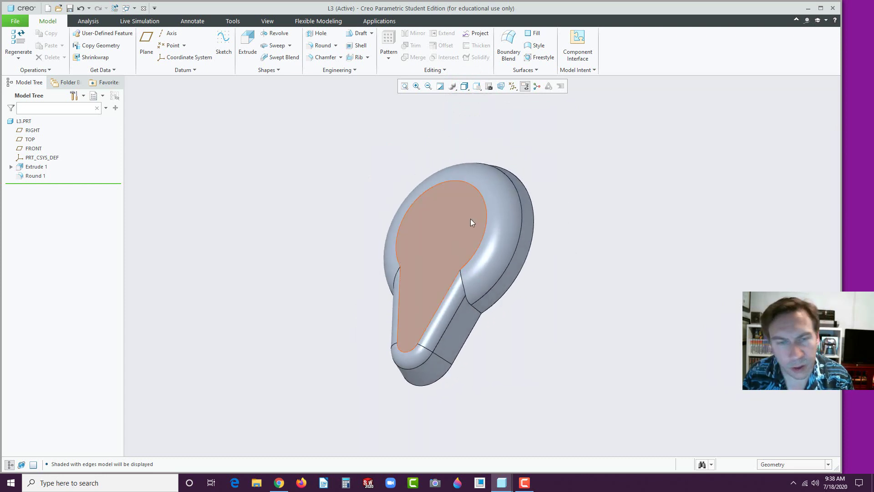
Start an extrude sketch on the flat front face and draw a circle about 0.97 in diameter, concentric with the large arc
scroll(471, 219, "down", 2)
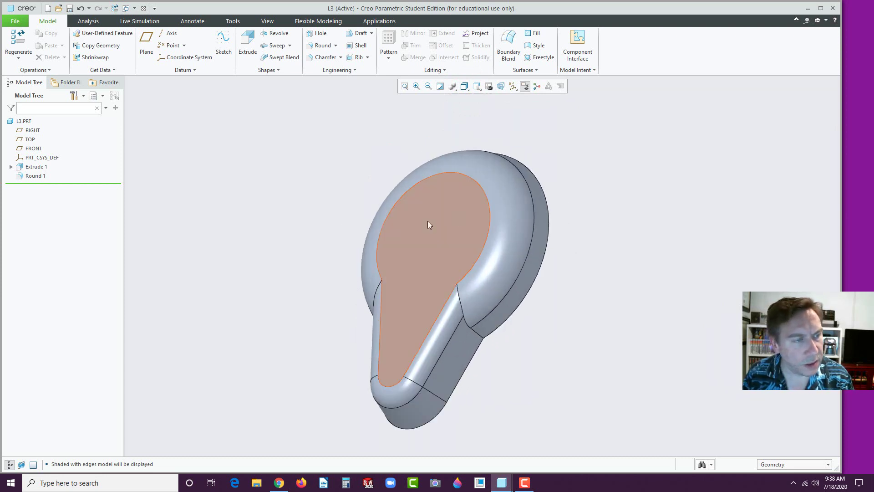
left_click(455, 223)
left_click(509, 186)
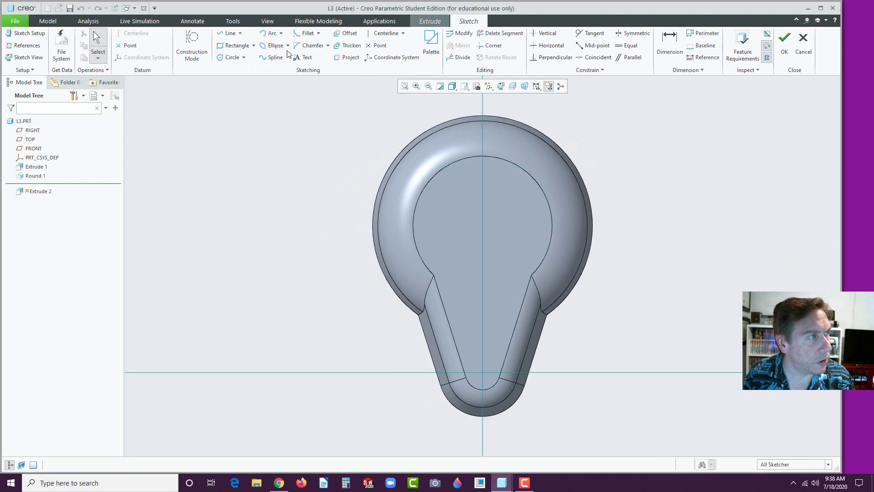
left_click(227, 58)
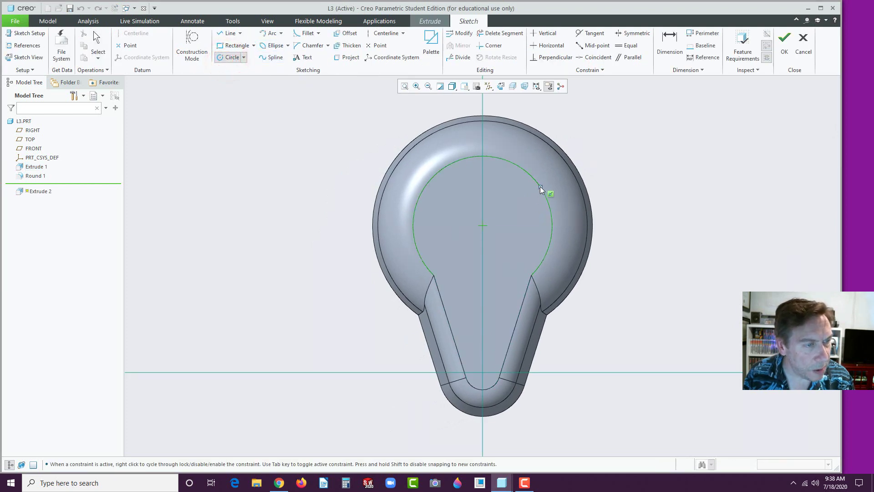
middle_click(483, 224)
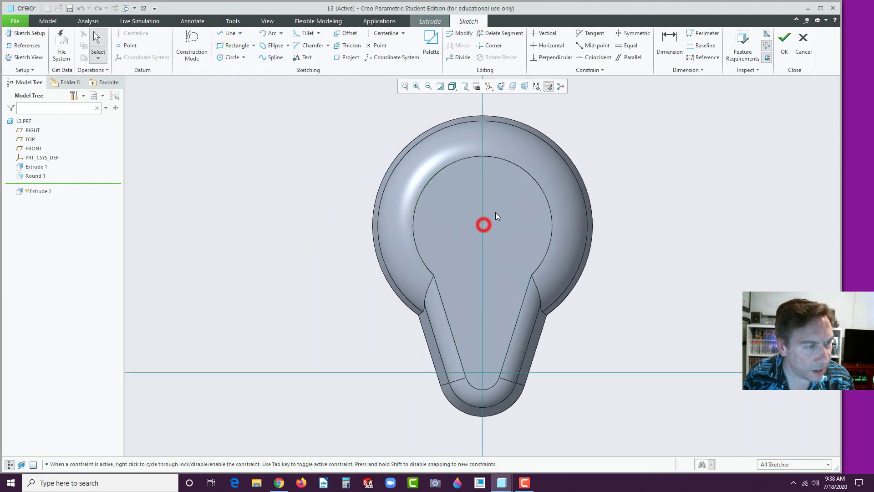
left_click(231, 57)
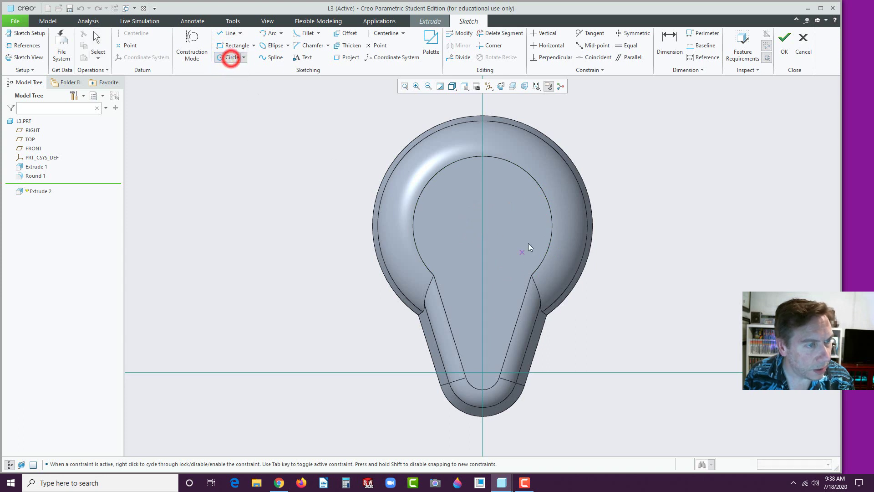
left_click(508, 201)
middle_click(503, 217)
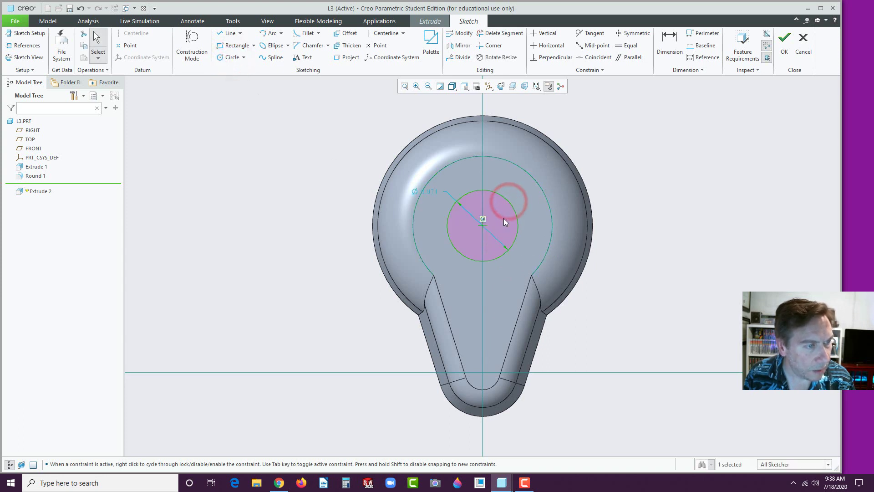
Set the circle's diameter to 1 and finish the sketch to return to the extrusion
double_click(427, 192)
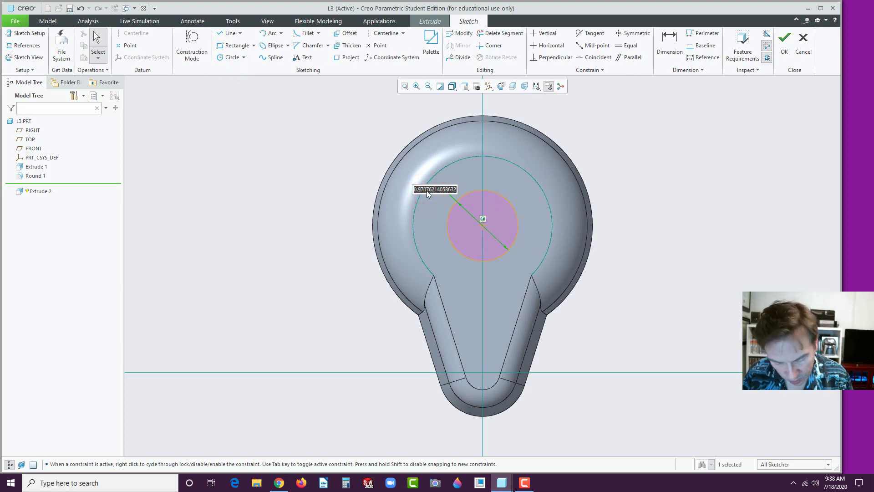
type("1")
key("Return")
left_click(784, 41)
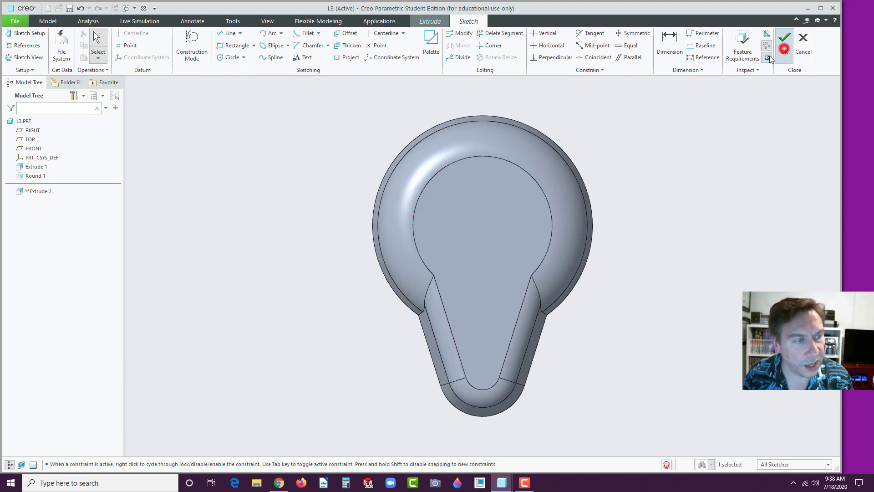
left_click(488, 225)
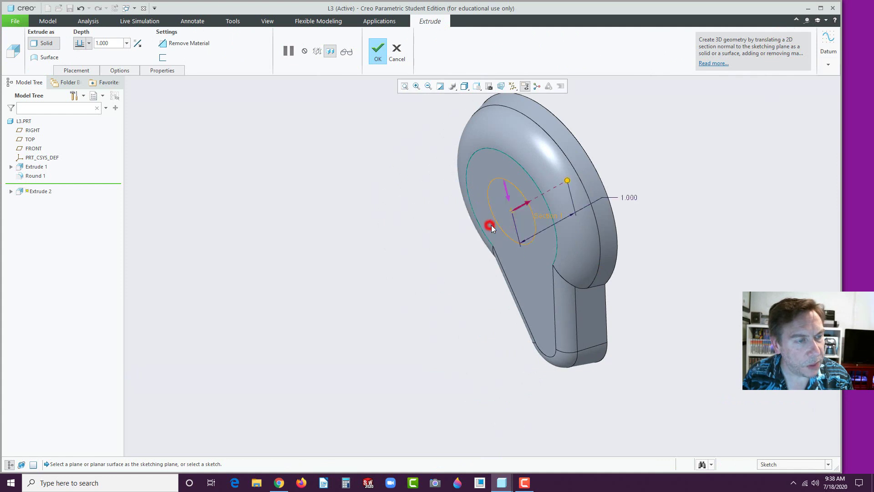
Cut the circle through the whole body with the Through All depth option and complete the extrusion
left_click(89, 42)
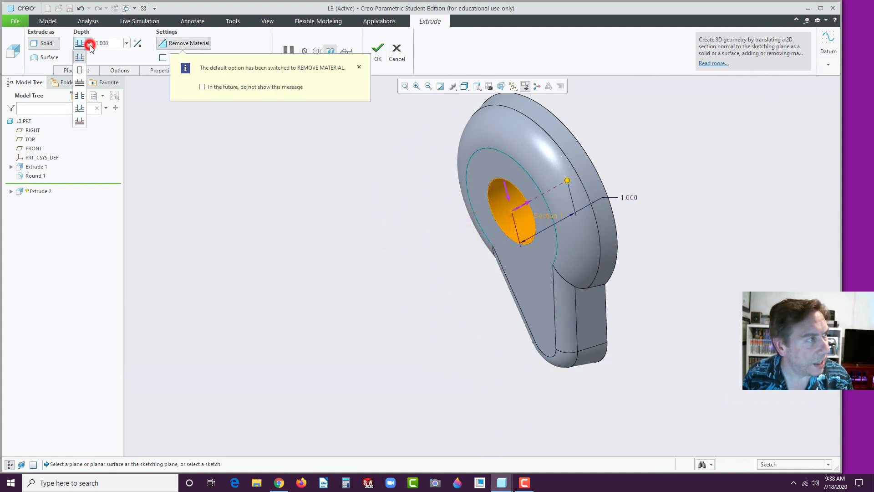
left_click(80, 93)
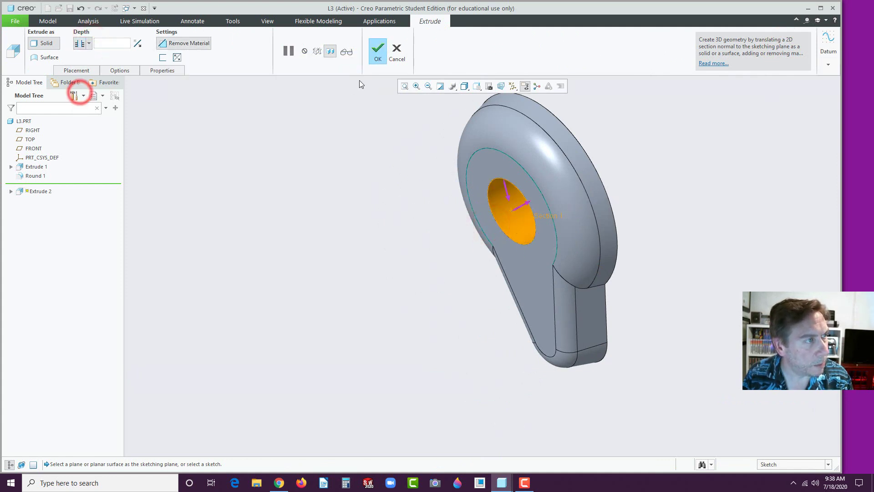
left_click(377, 50)
left_click(343, 118)
Start an extrude sketch on the flat front face and draw a center rectangle about 0.2 wide across the hole's lower edge, centered on the vertical reference
middle_click_drag(465, 261, 504, 299)
left_click(493, 301)
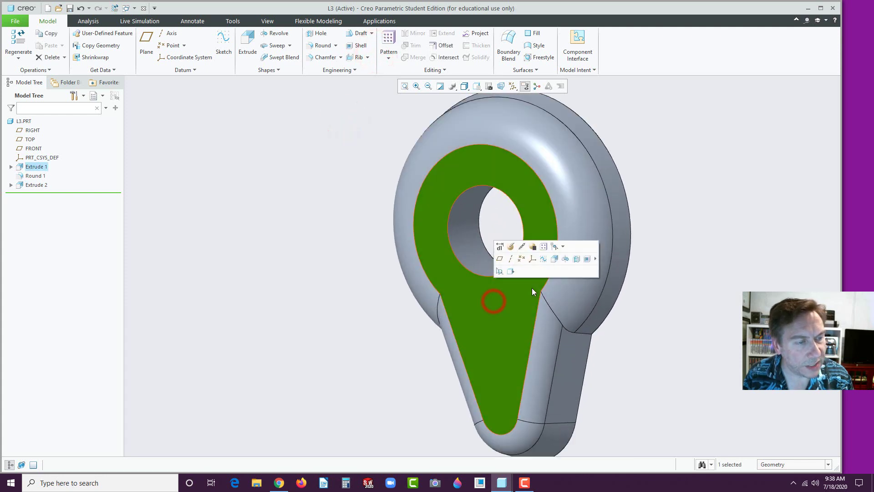
left_click(553, 259)
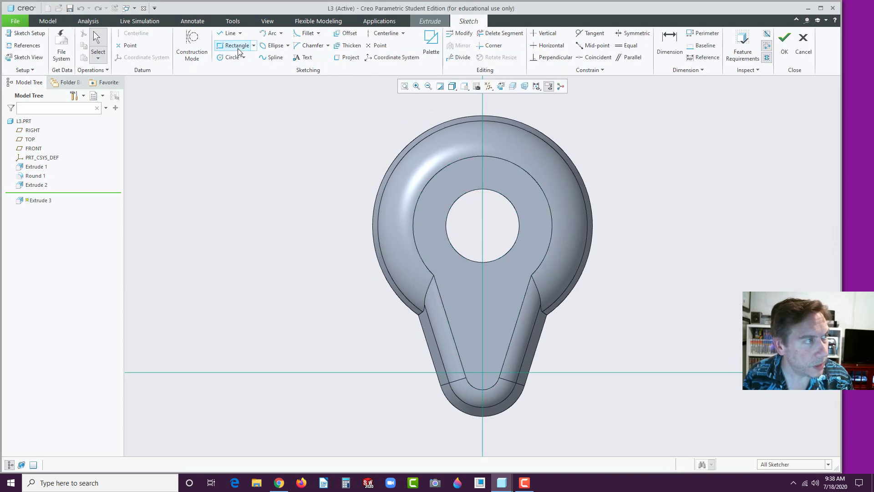
left_click(235, 47)
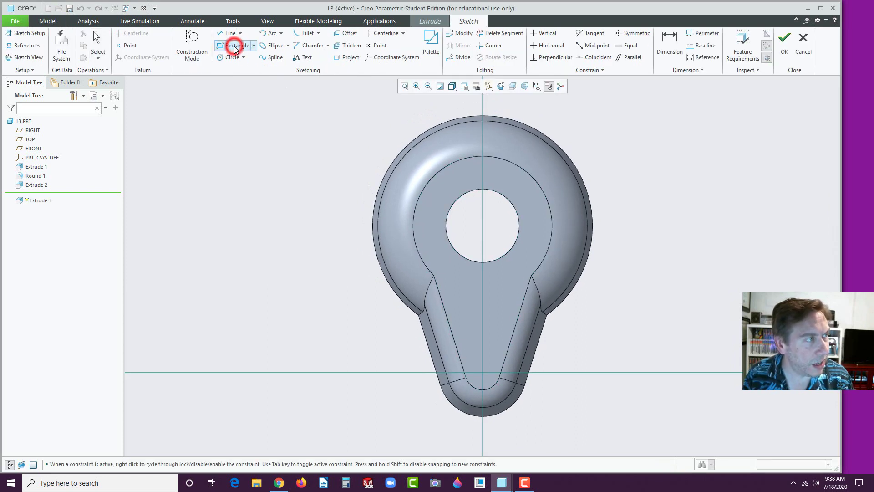
left_click(253, 45)
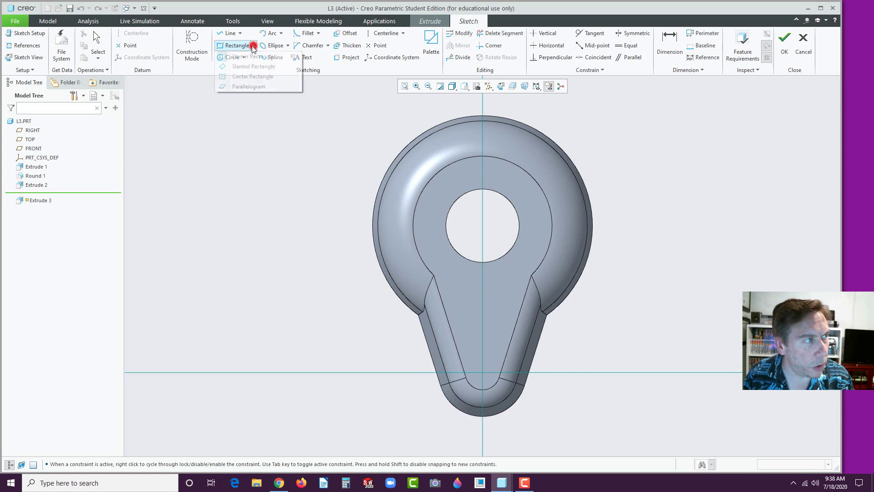
left_click(241, 76)
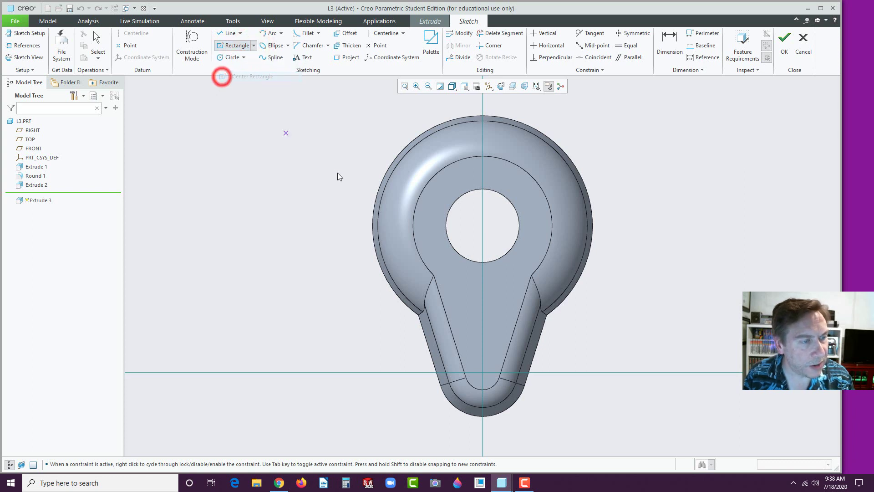
left_click(482, 254)
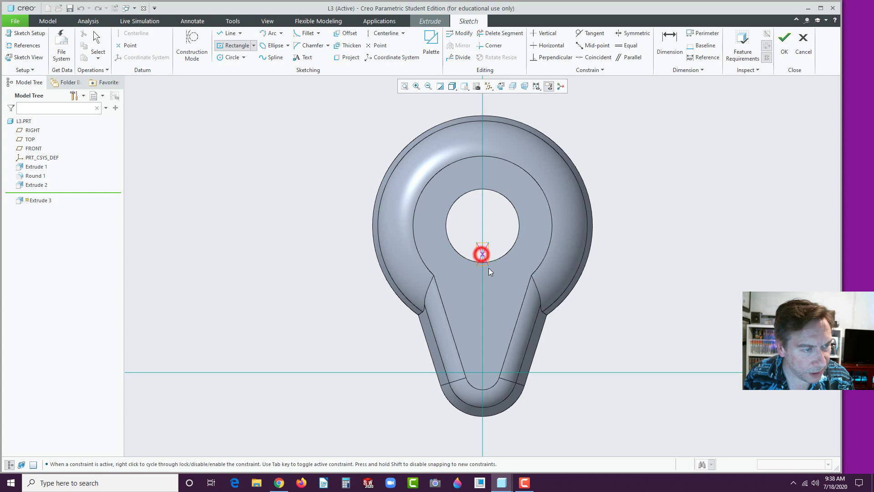
left_click(490, 302)
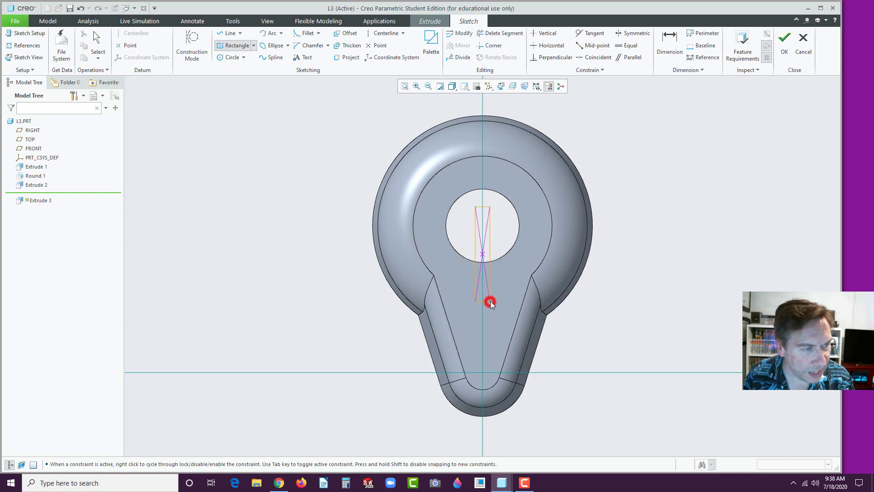
middle_click(636, 278)
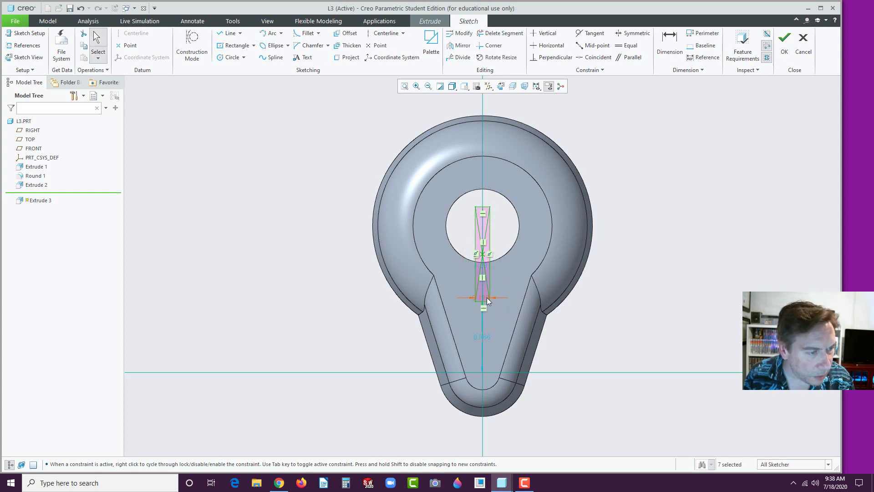
Set the rectangle's width to 0.25 and the distance from its lower edge to the horizontal reference to 0.25
left_click_drag(485, 297, 598, 317)
double_click(598, 317)
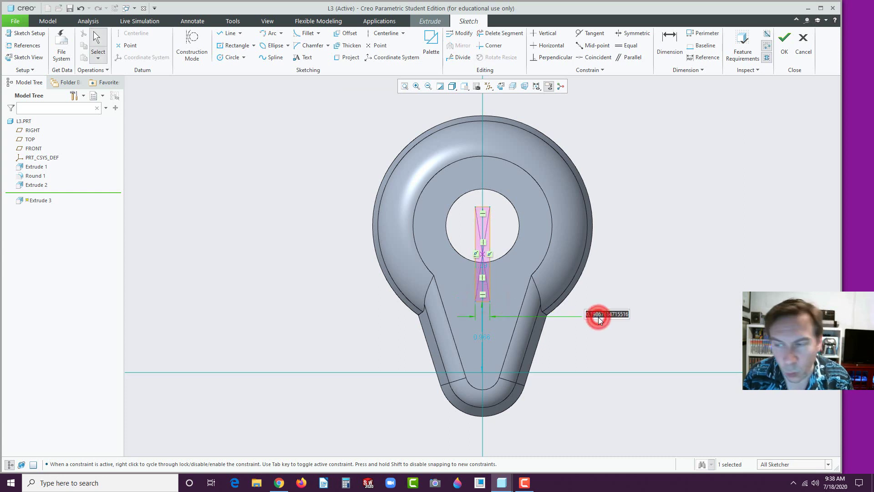
type("0.25")
key("Return")
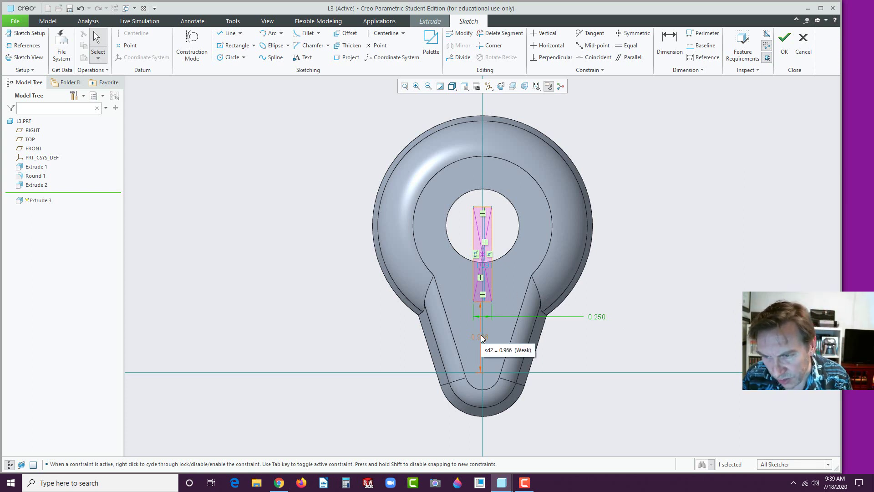
mouse_move(483, 338)
left_mouse_down()
mouse_move(556, 354)
mouse_move(563, 344)
left_mouse_up()
double_click(563, 342)
type(".25")
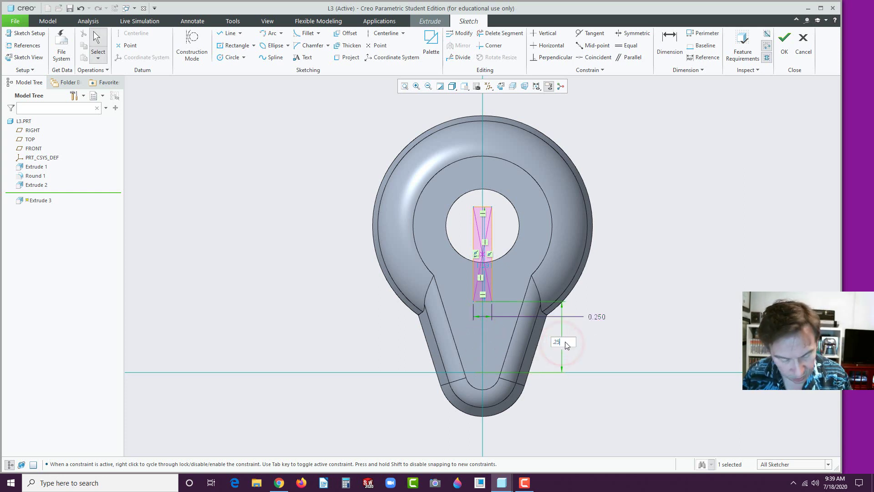
key("Return")
left_click(623, 298)
Stretch the rectangle's upper edge farther into the hole, making it about 1.48 tall, and finish the sketch
scroll(500, 282, "up", 3)
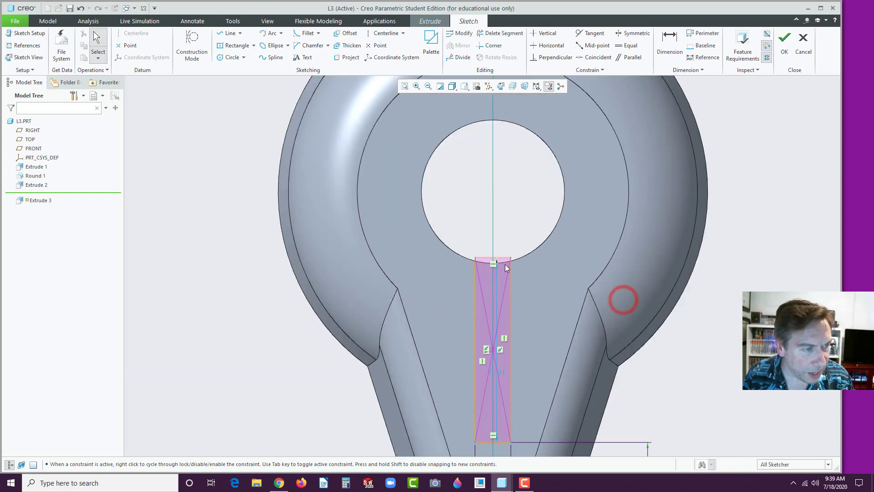
left_click_drag(502, 260, 502, 231)
scroll(643, 337, "down", 3)
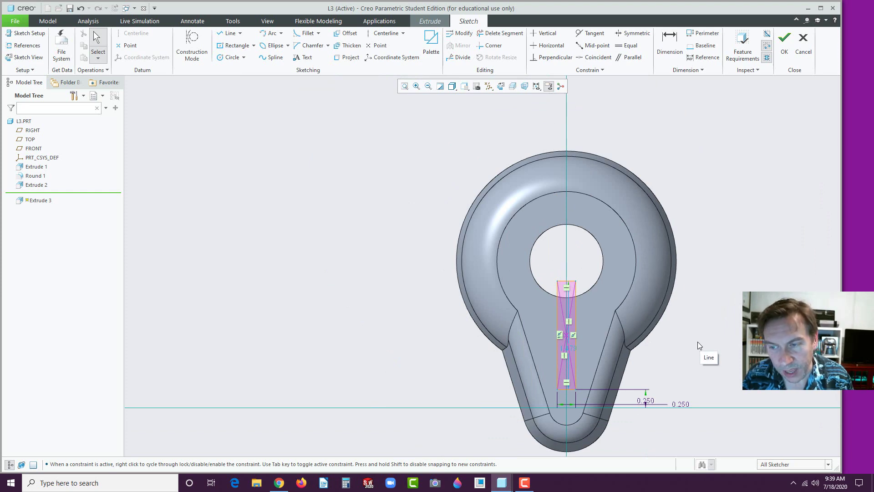
mouse_move(693, 340)
middle_mouse_down()
mouse_move(682, 324)
mouse_move(695, 343)
middle_mouse_up()
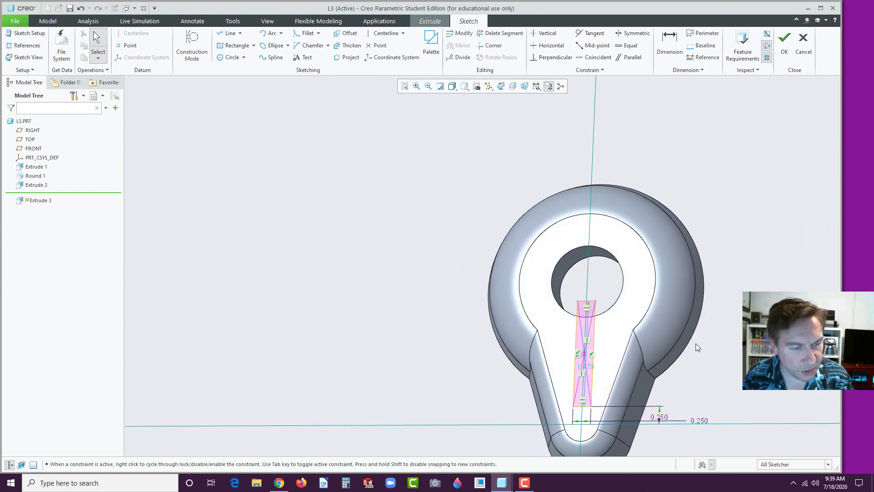
scroll(717, 356, "up", 1)
left_click(782, 49)
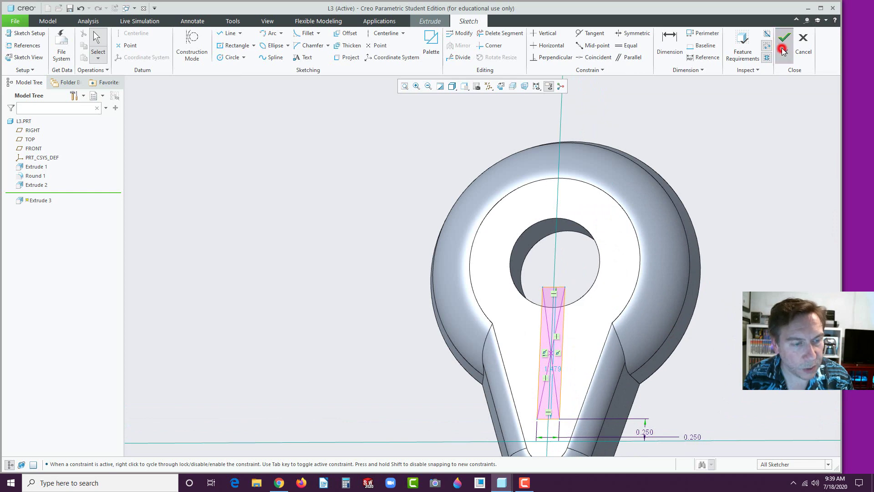
Flip the rectangle's extrusion direction into the body and set its depth to 0.25
mouse_move(552, 326)
middle_mouse_down()
mouse_move(557, 346)
mouse_move(537, 357)
middle_mouse_up()
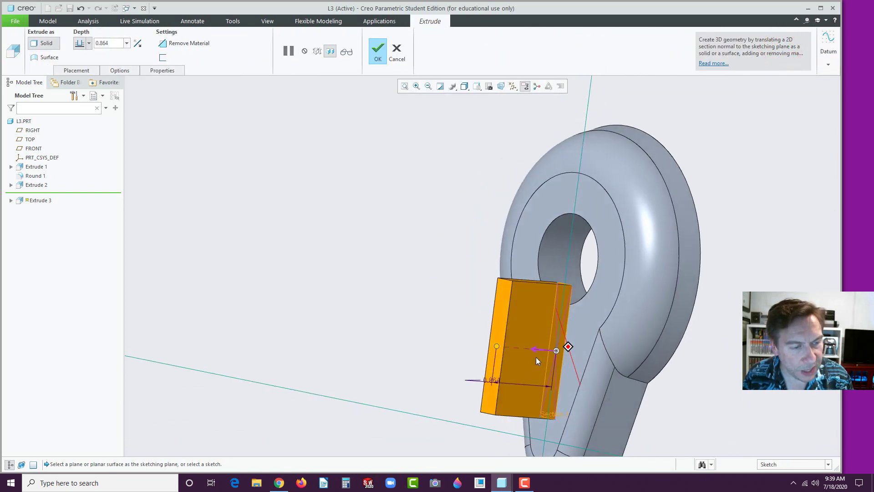
left_click(534, 348)
left_click(667, 391)
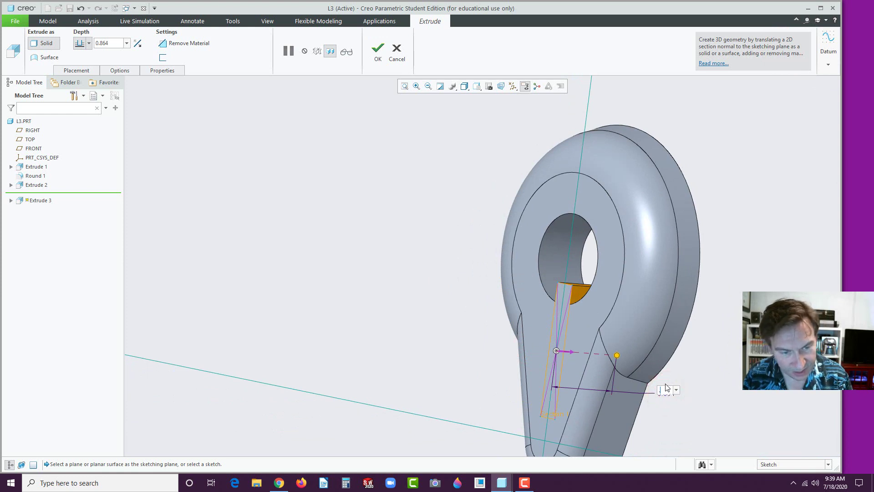
type(".25")
key("Return")
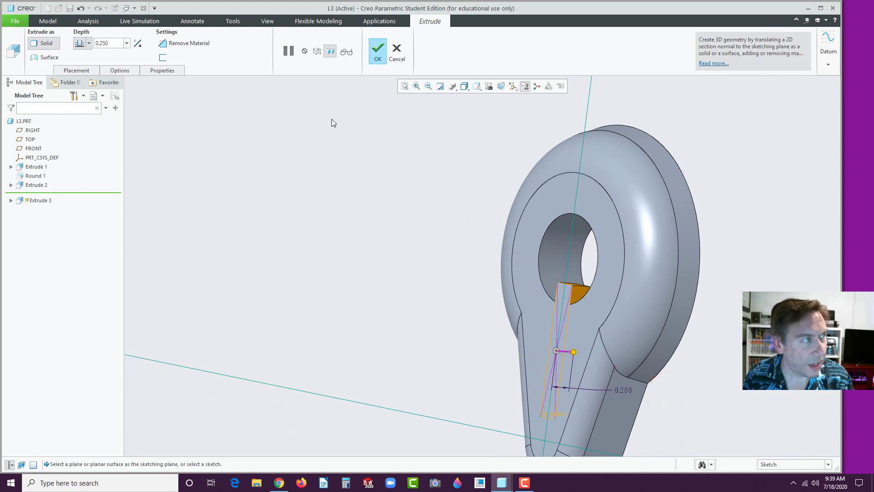
Switch the rectangular extrusion to remove material and complete the slot below the hole
scroll(334, 271, "up", 2)
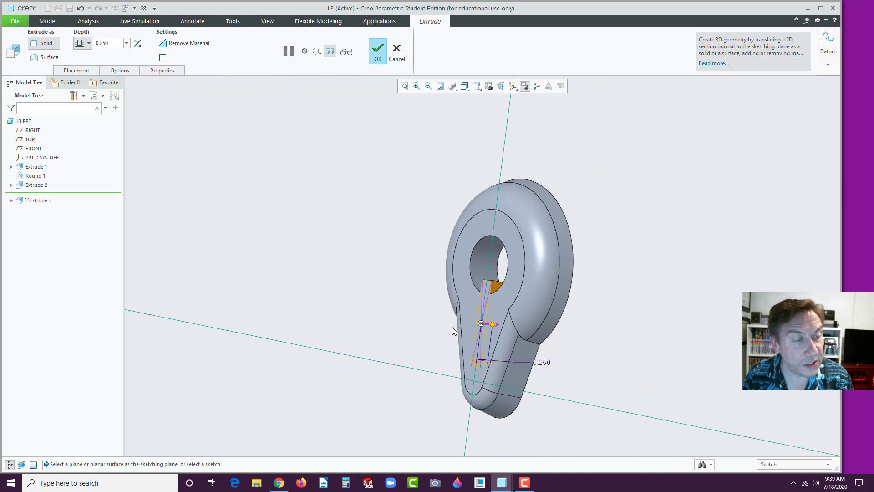
scroll(469, 319, "down", 4)
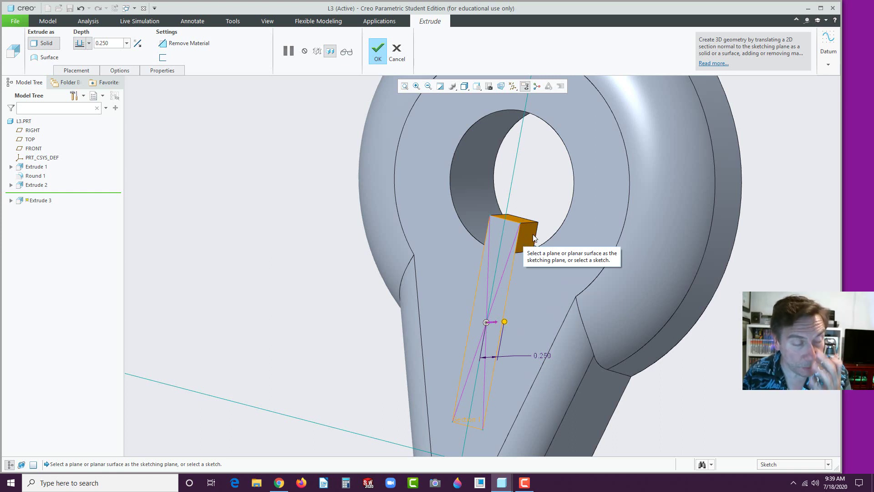
left_click(163, 46)
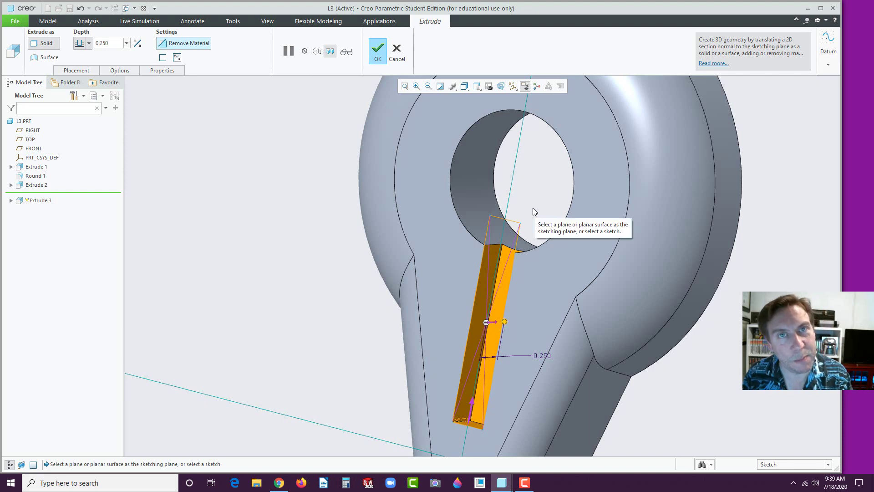
left_click(377, 59)
left_click(286, 292)
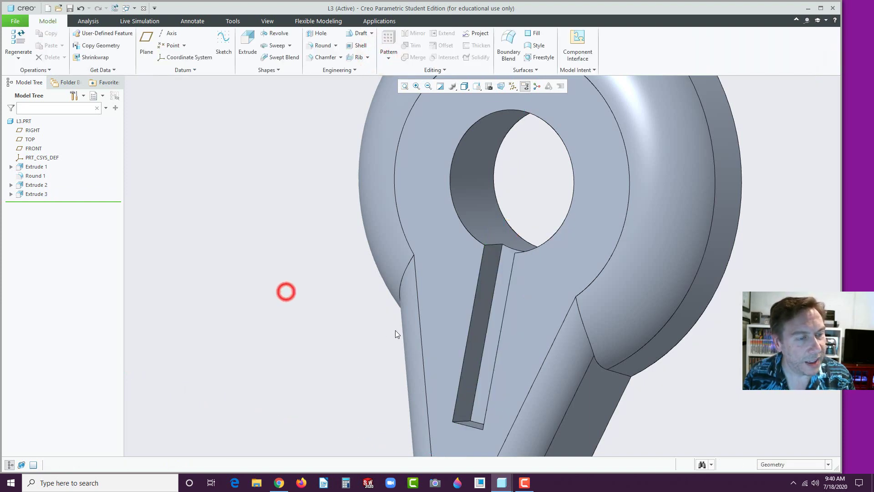
Start an extrude sketch on the flat front face and draw a center-and-ends arc of about 0.6 radius above the hole, concentric with it
key("ctrl+d")
middle_click_drag(446, 328, 453, 305)
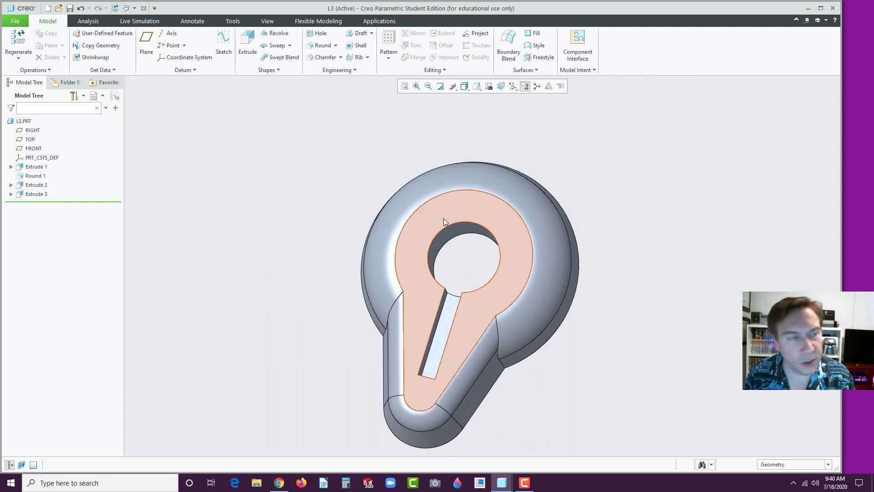
left_click(493, 213)
left_click(552, 170)
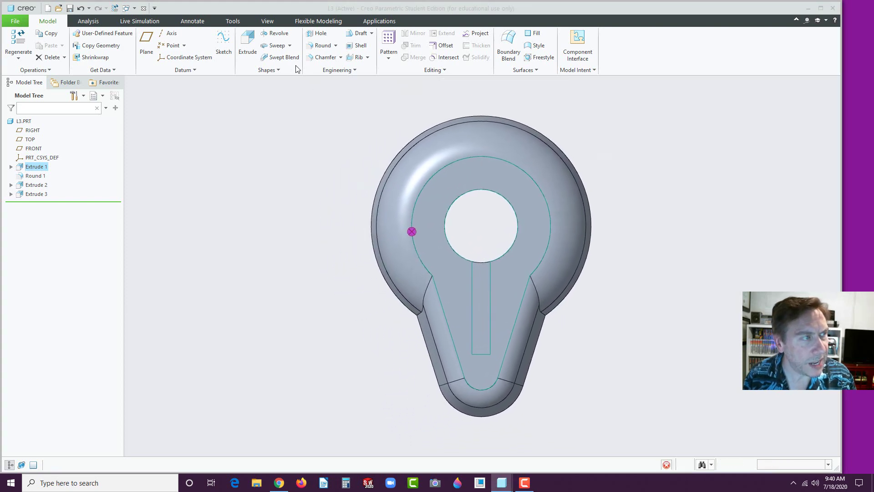
left_click(248, 43)
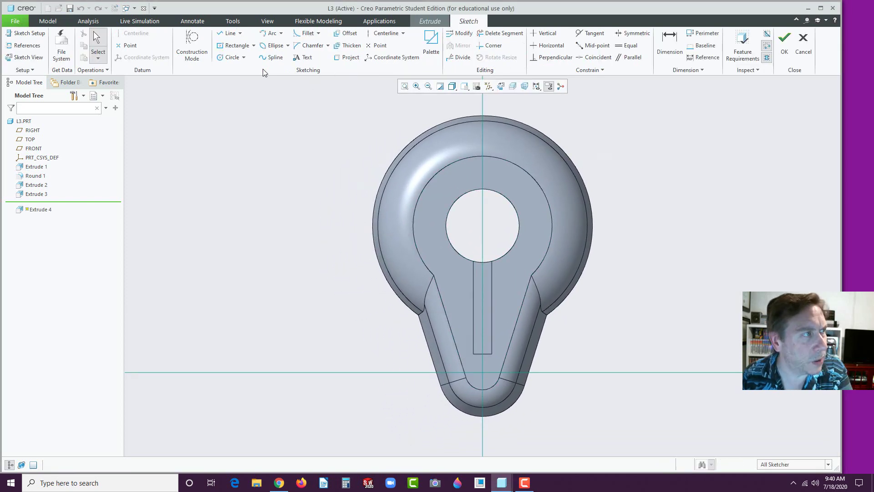
left_click(281, 33)
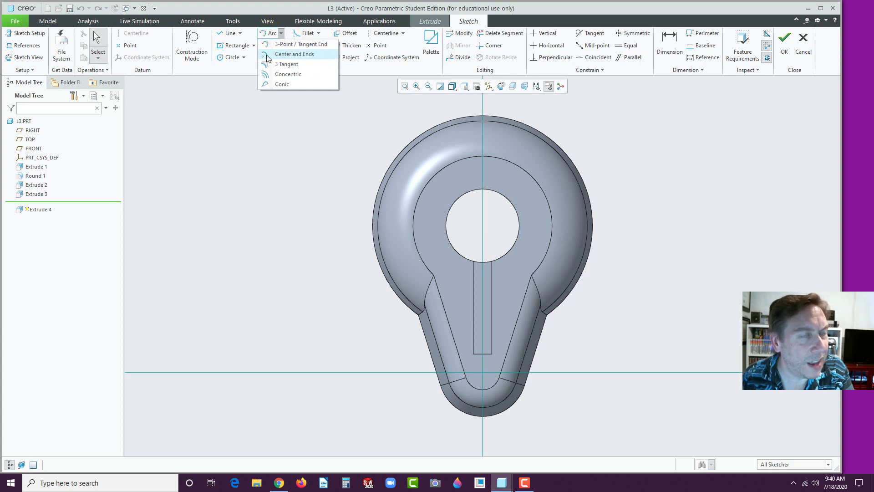
left_click(268, 55)
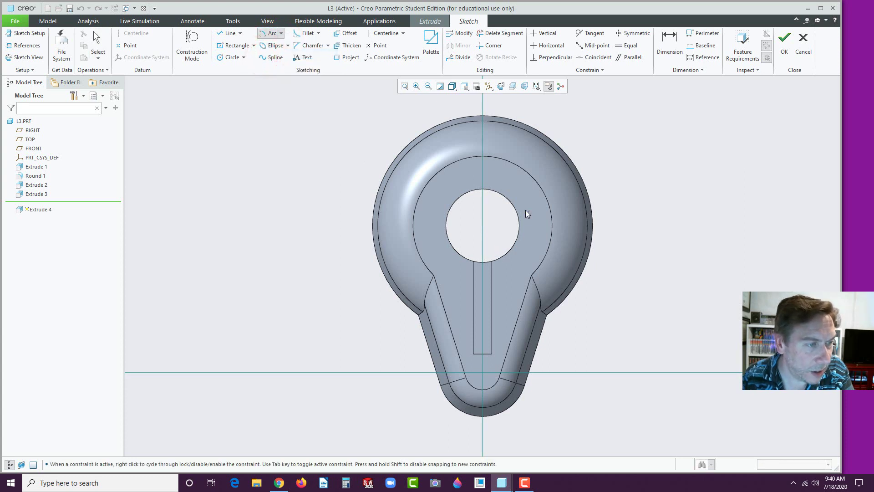
left_click(482, 225)
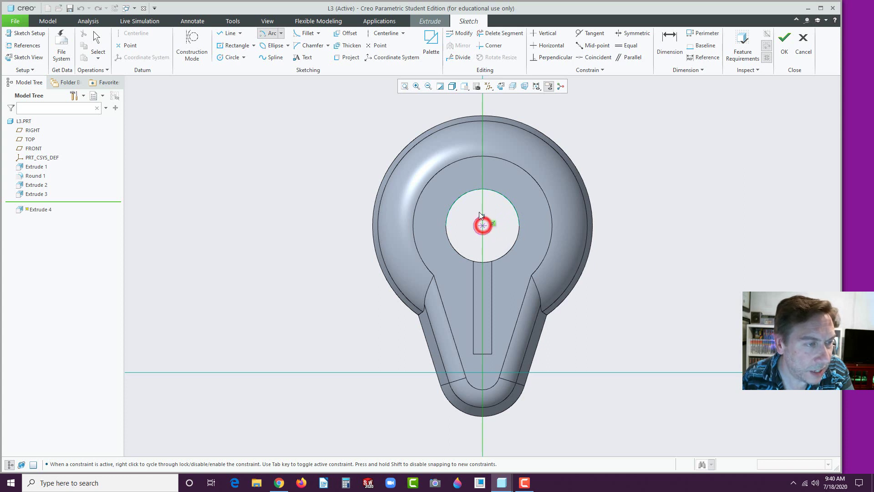
left_click(447, 201)
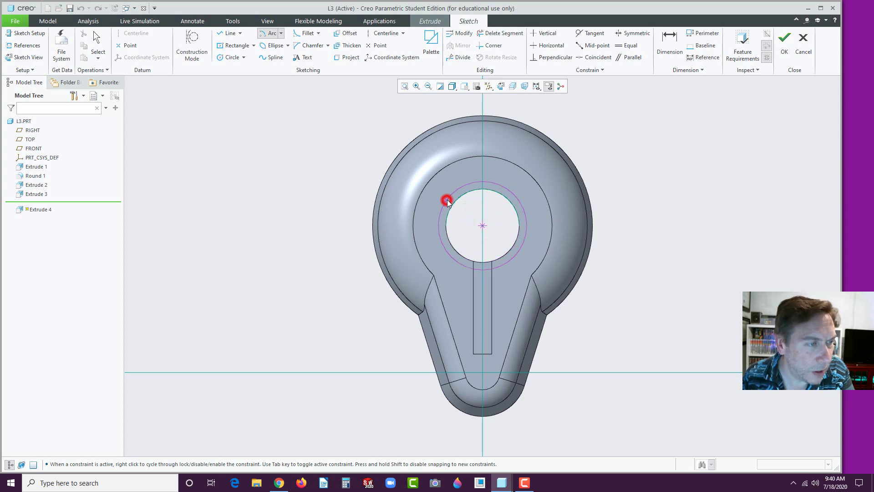
left_click(518, 199)
middle_click(535, 217)
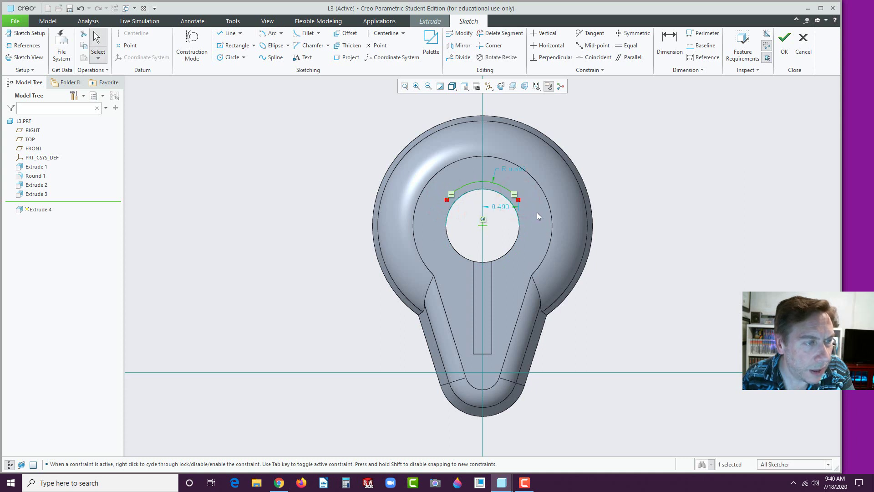
Convert the arc above the hole to construction geometry and start sketch text with a height line about 0.27 long from the arc's left endpoint
left_click(501, 189)
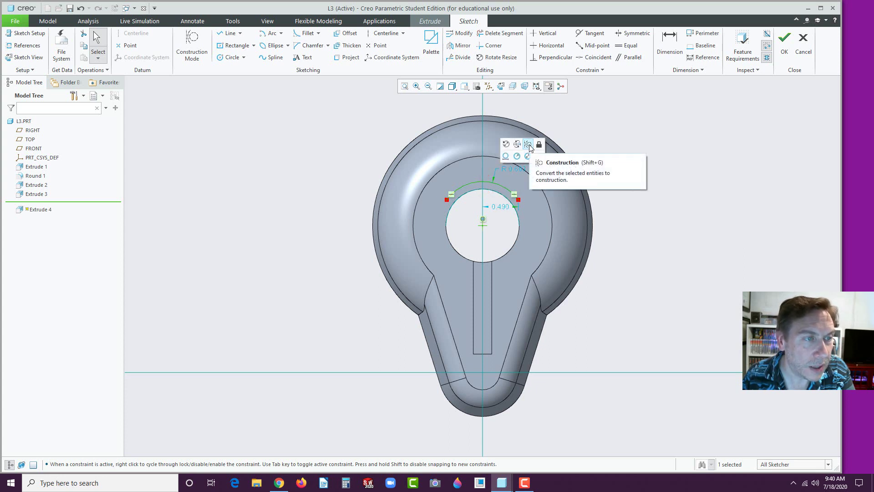
left_click(528, 145)
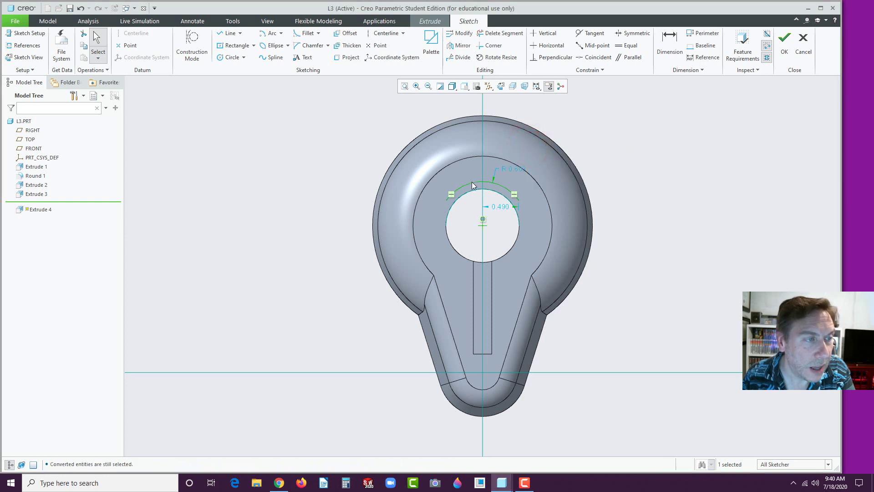
left_click(303, 58)
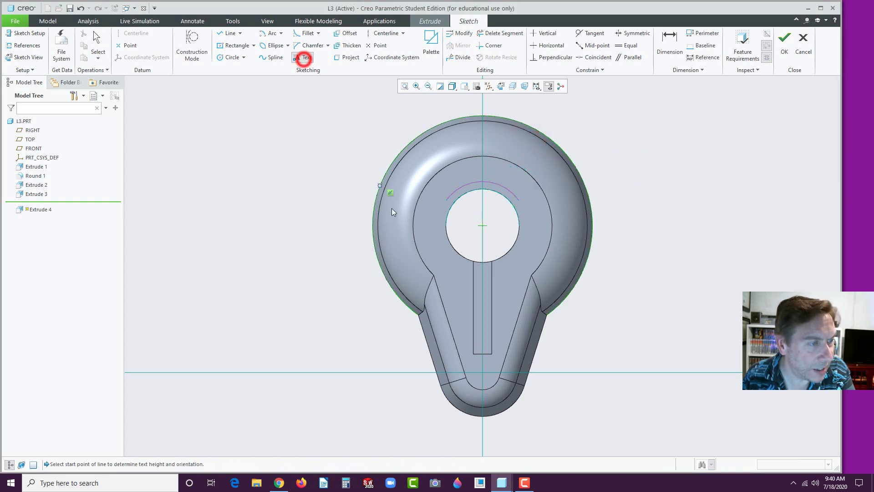
left_click(447, 200)
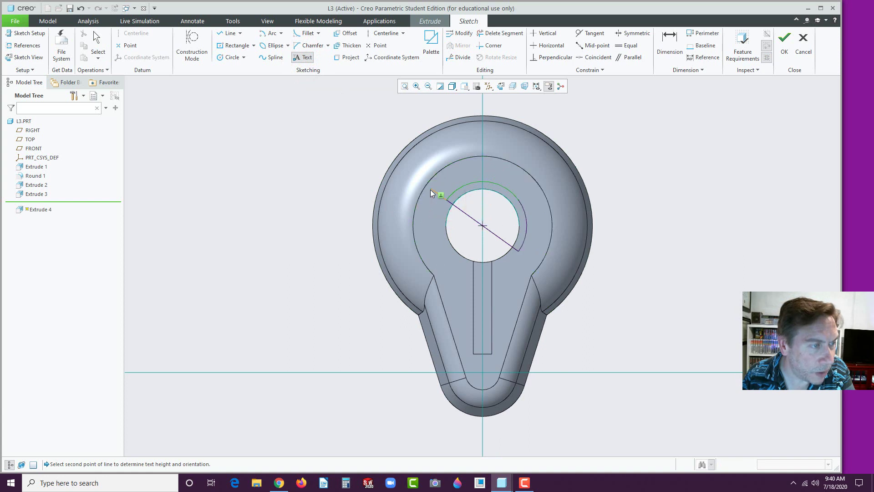
left_click(430, 189)
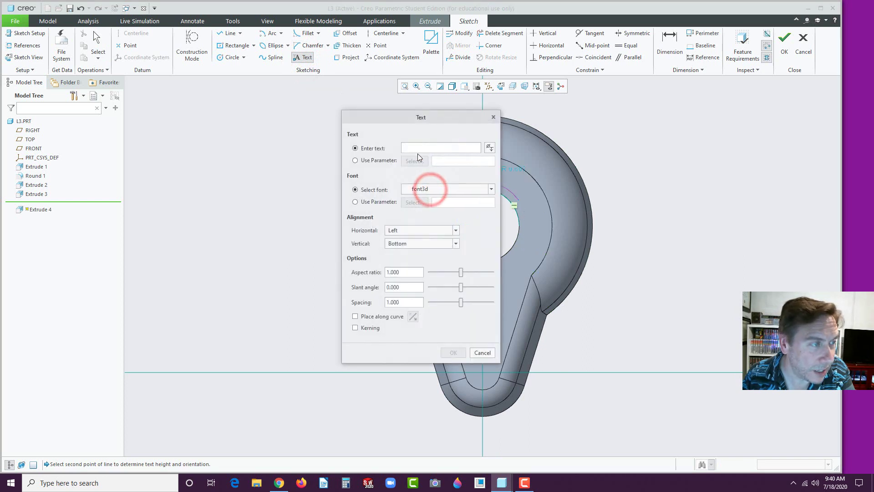
Enter the sketch text VERTANUX! and place it along the construction arc
left_click_drag(419, 117, 305, 144)
left_click(302, 173)
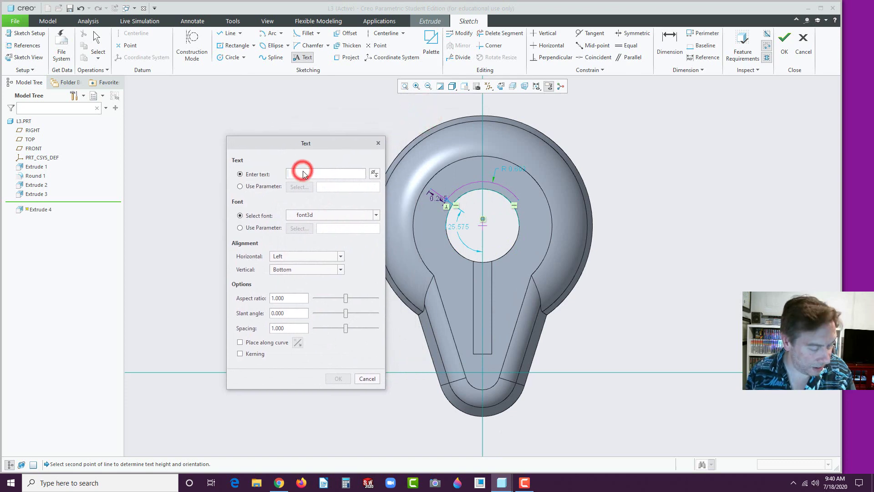
type("VERT")
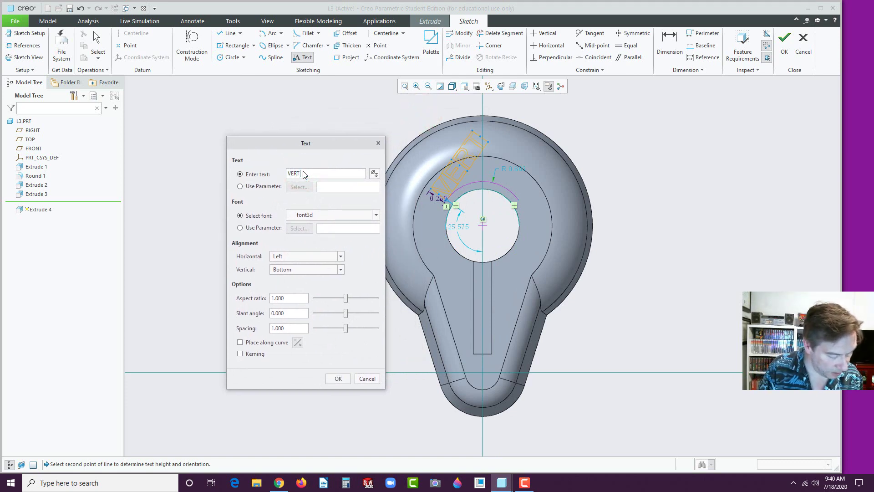
type("ANUX!")
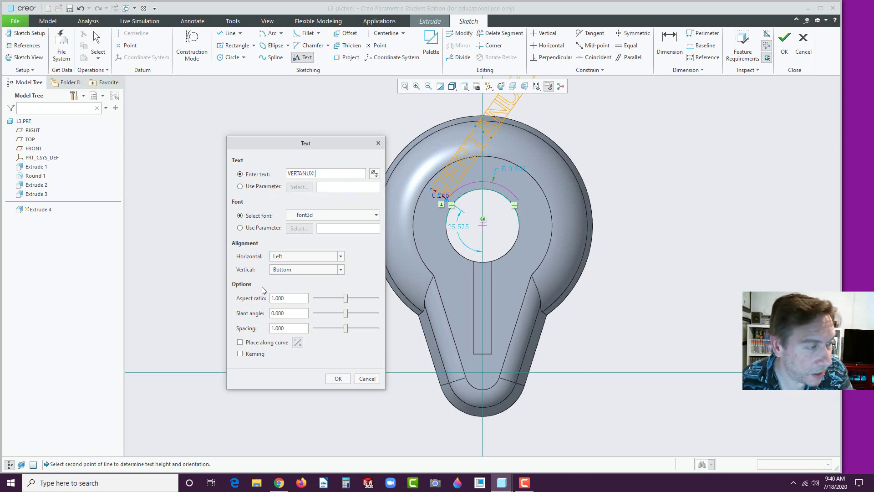
left_click(240, 342)
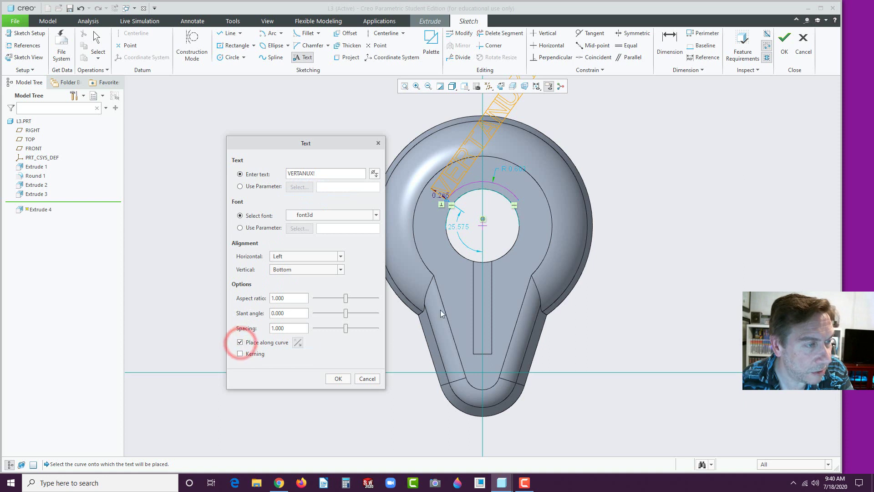
left_click(476, 184)
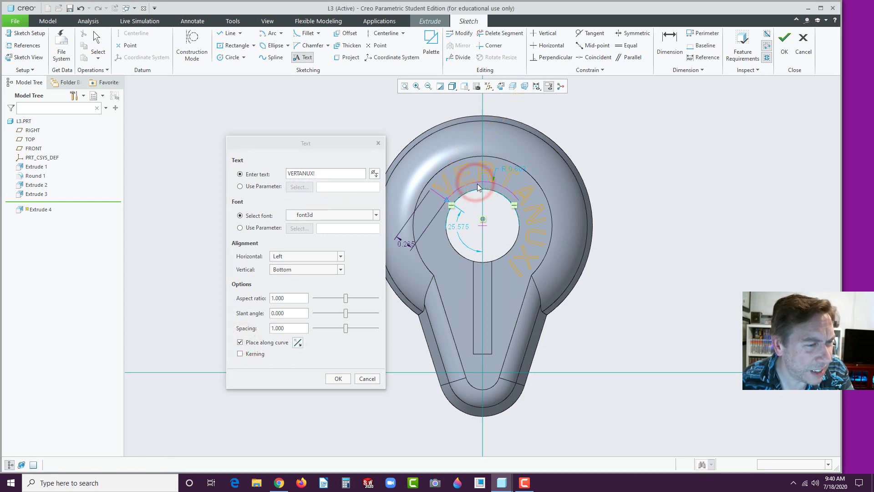
Replace the text's final character so that it reads VERTANUX1
left_click(316, 173)
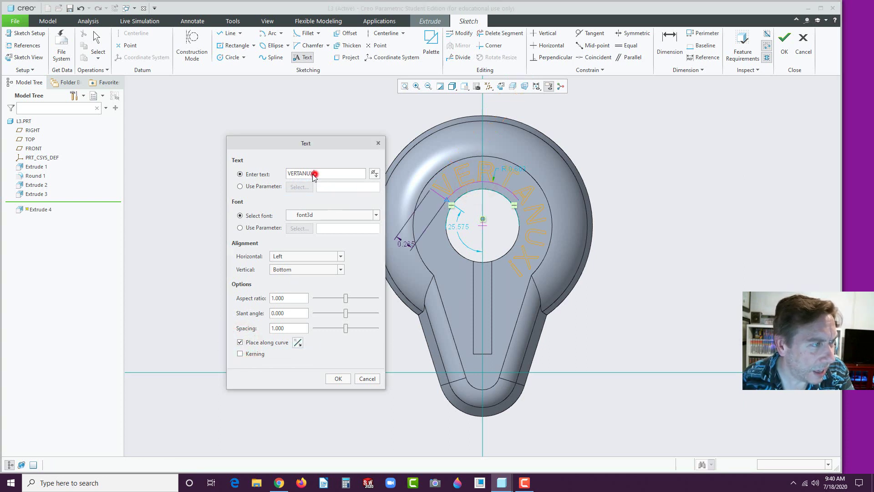
key("BackSpace")
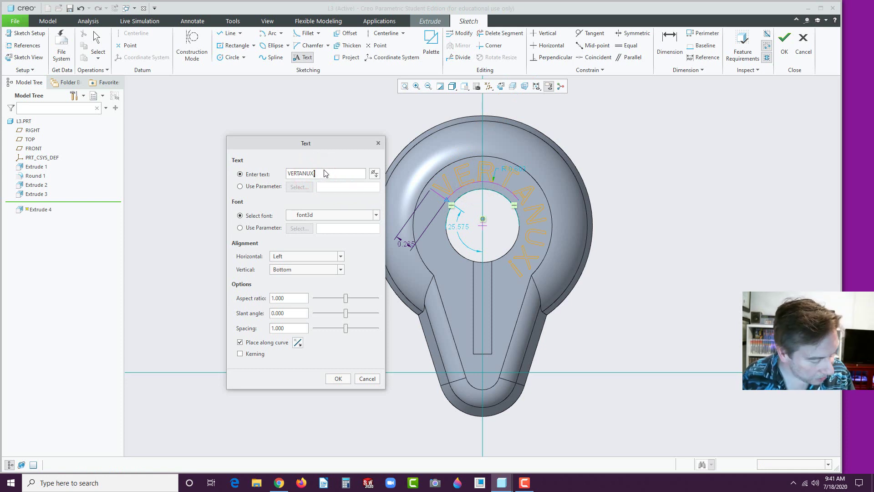
type("1")
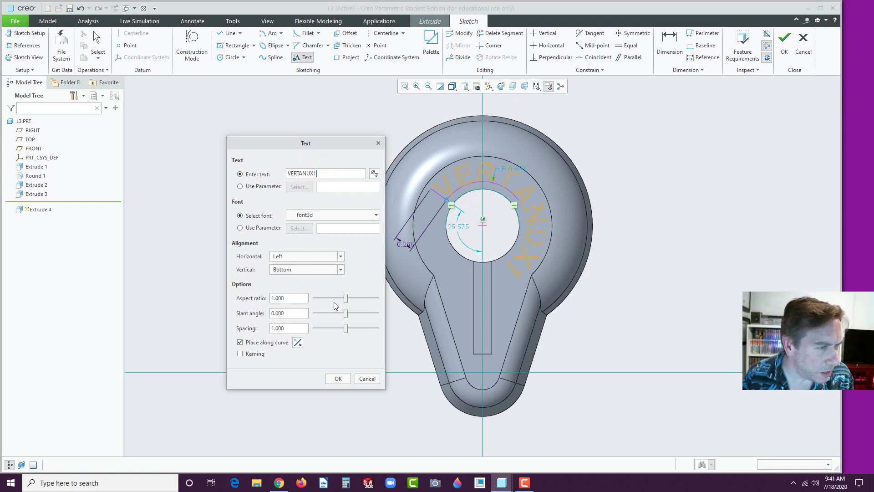
Set the text's aspect ratio to 0.550, accept the text and finish the sketch
left_click_drag(345, 299, 338, 299)
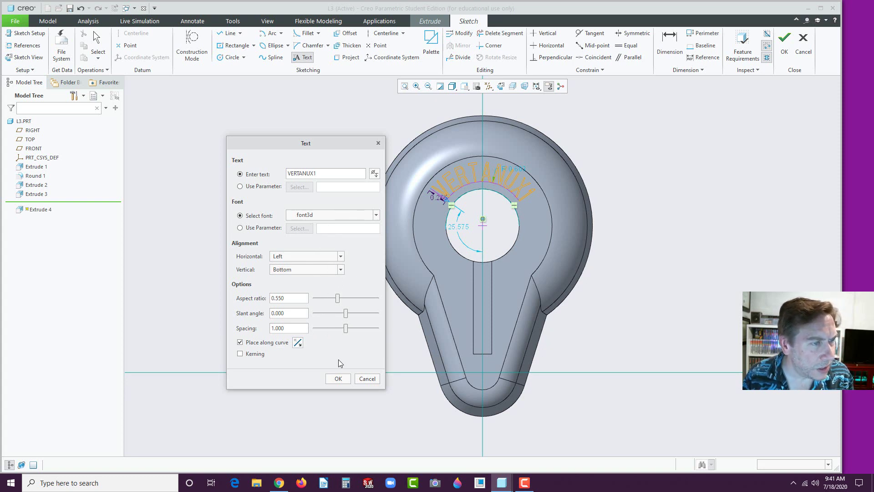
left_click(337, 378)
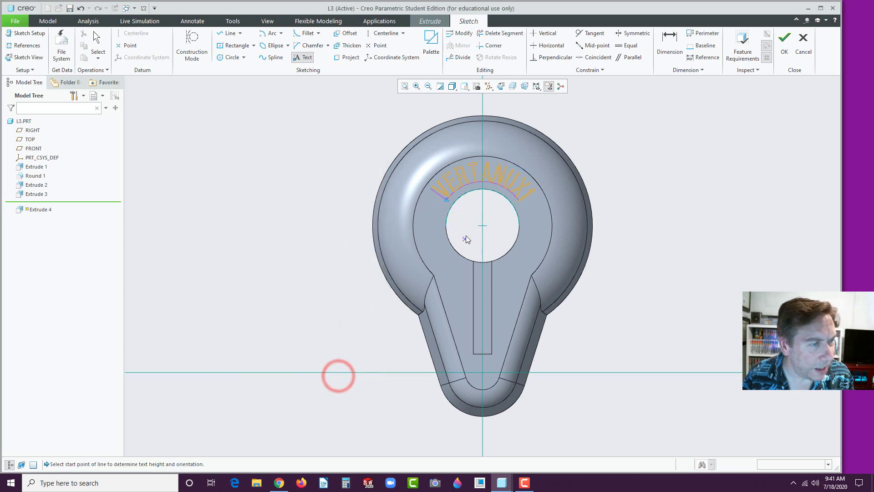
middle_click_drag(466, 236, 495, 190)
left_click(784, 43)
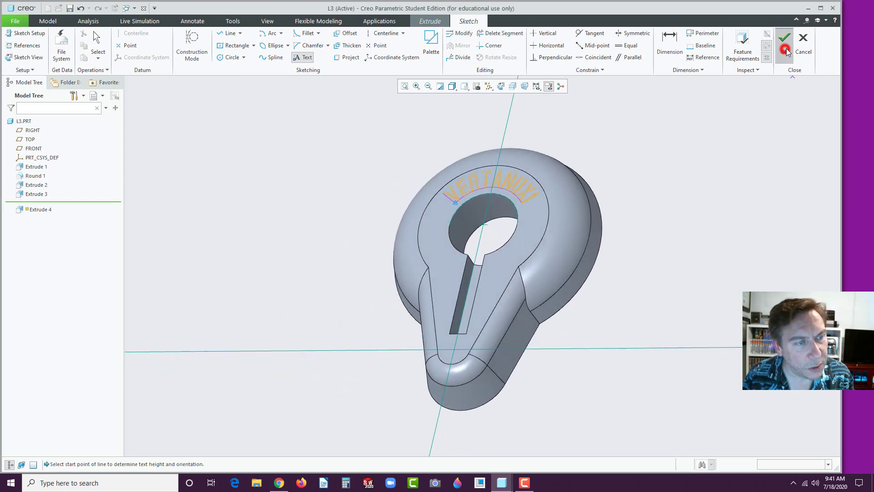
Set the text extrusion's depth to 0.01 and complete the raised lettering
scroll(501, 162, "down", 3)
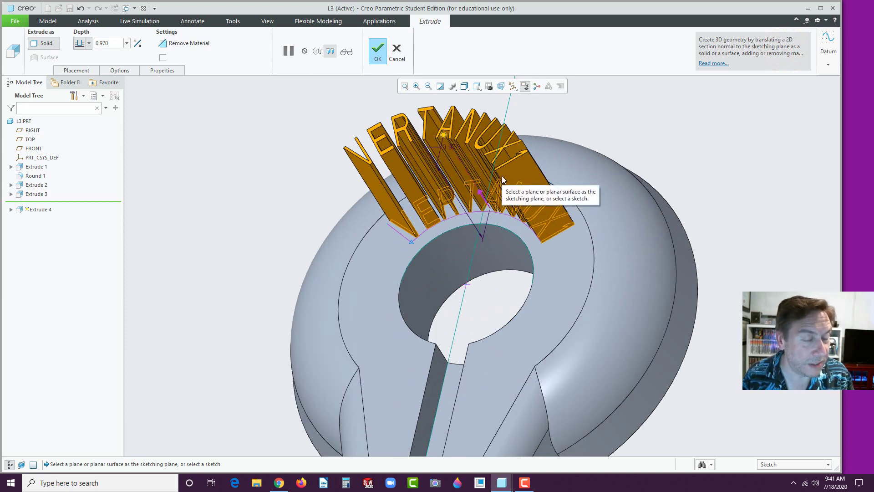
double_click(117, 47)
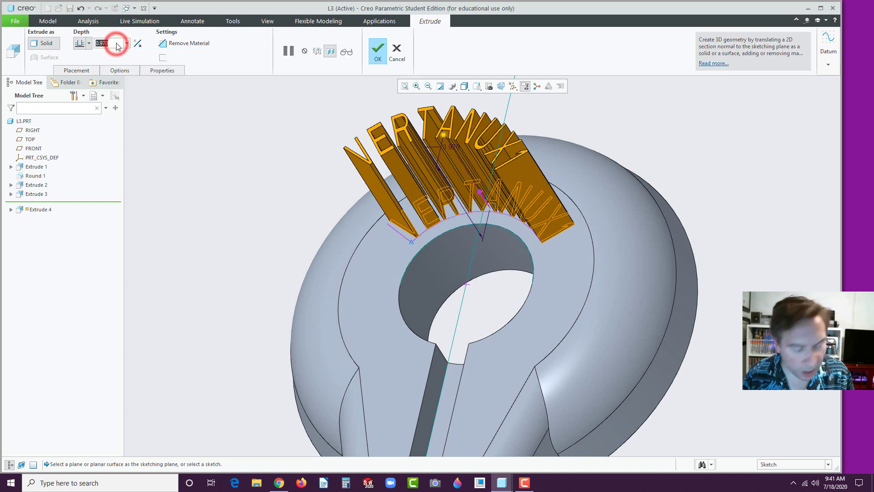
key("BackSpace")
type(".0")
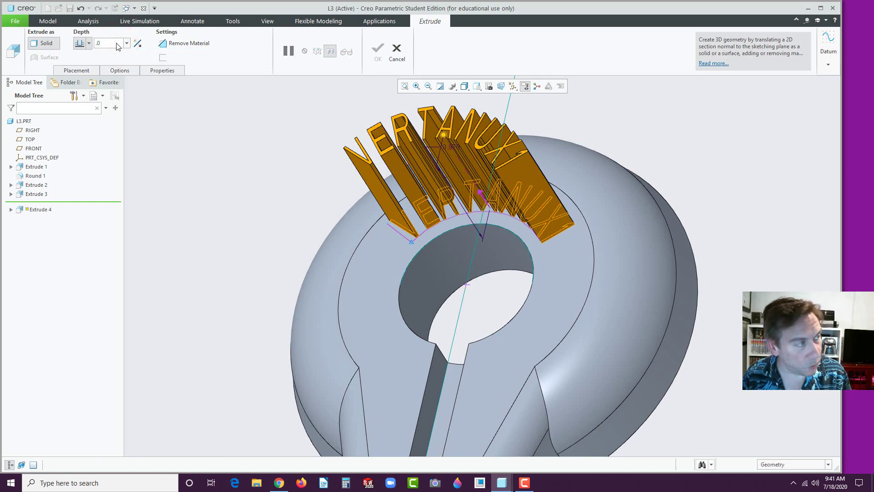
type("1")
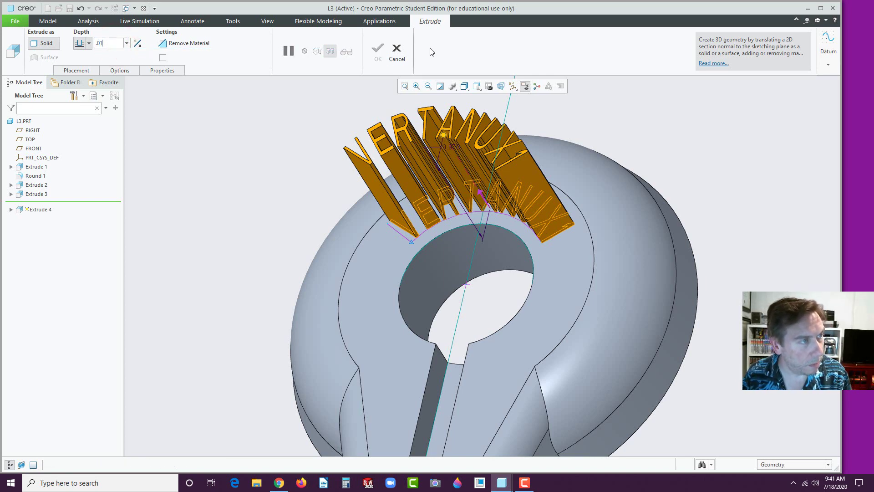
key("Return")
left_click(376, 58)
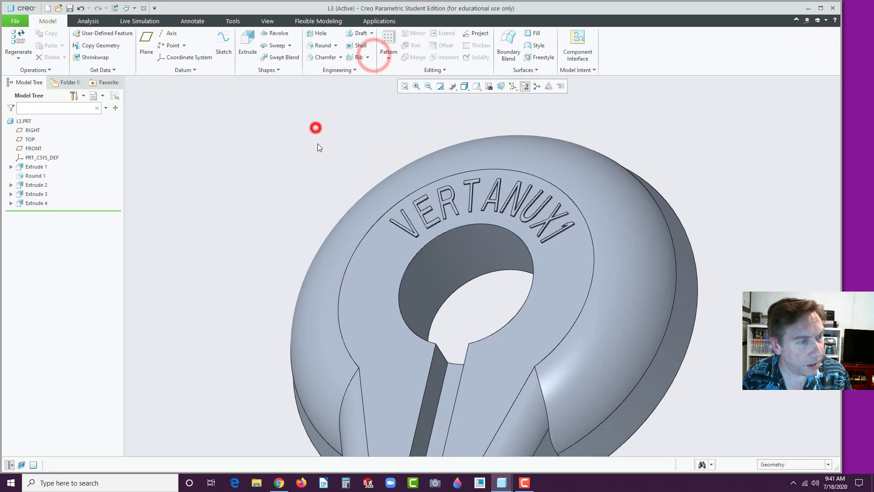
Start an extrude sketch on the flat back face of the part and begin an edge Offset
middle_click_drag(314, 129, 673, 262)
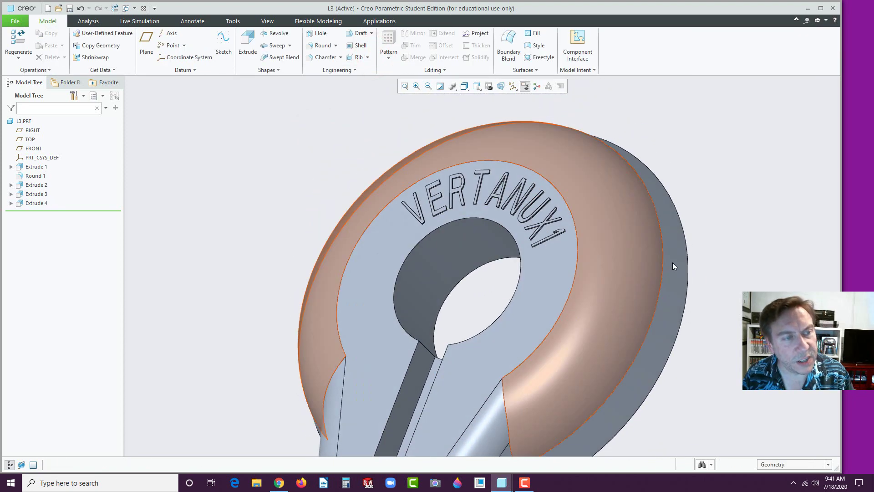
scroll(678, 263, "up", 3)
middle_click_drag(727, 293, 557, 187)
scroll(636, 247, "up", 3)
scroll(636, 247, "down", 5)
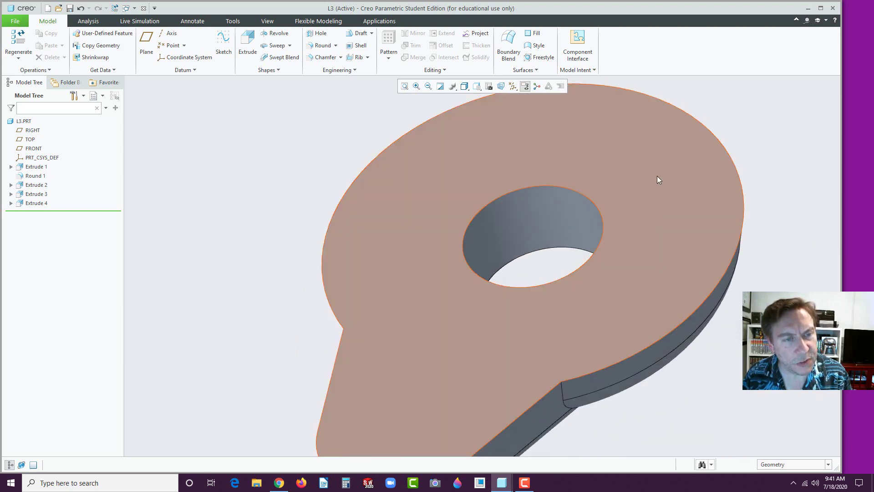
left_click(656, 170)
left_click(716, 128)
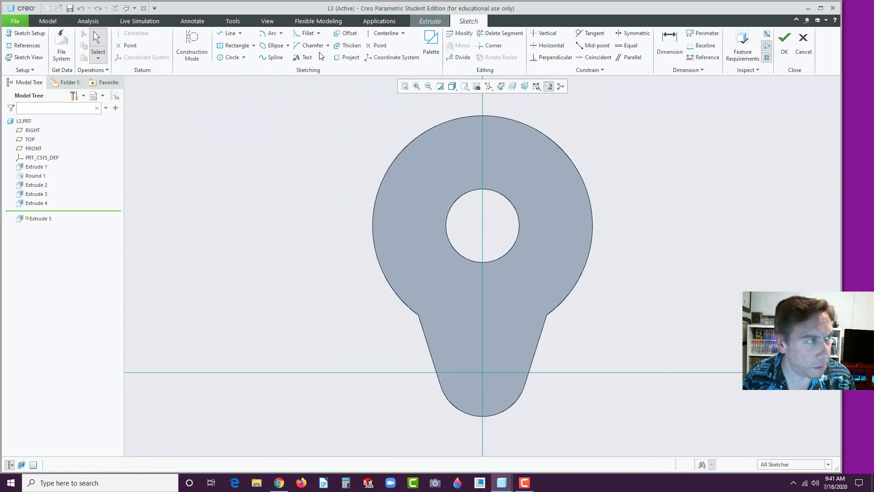
left_click(348, 34)
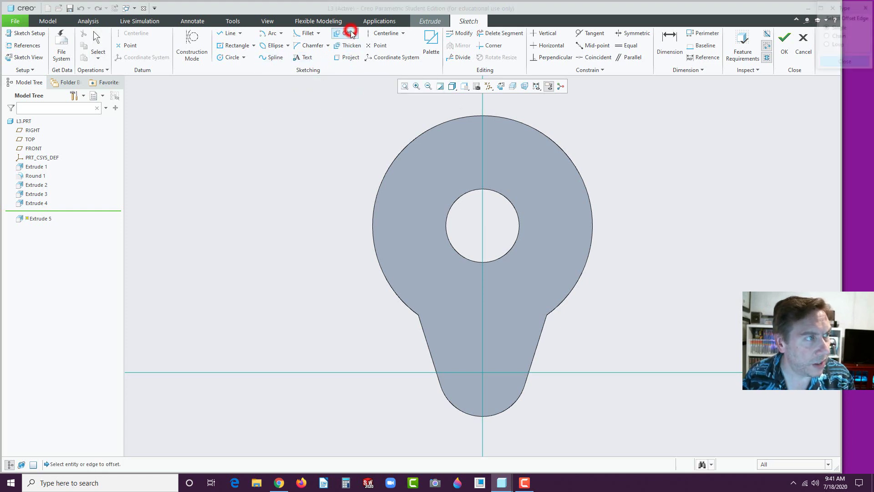
left_click(826, 45)
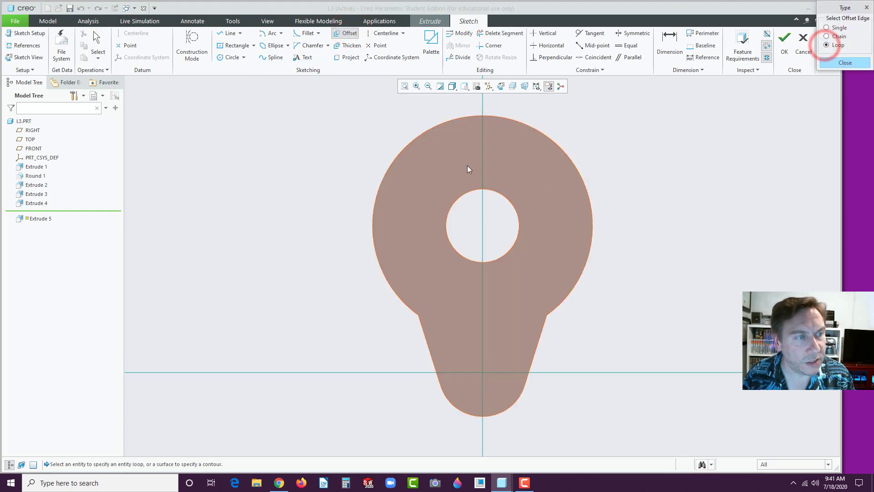
left_click(460, 171)
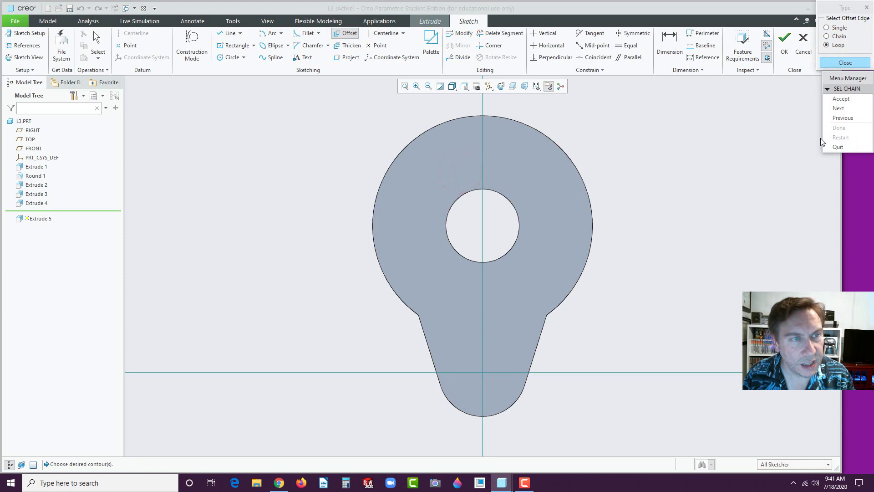
left_click(843, 112)
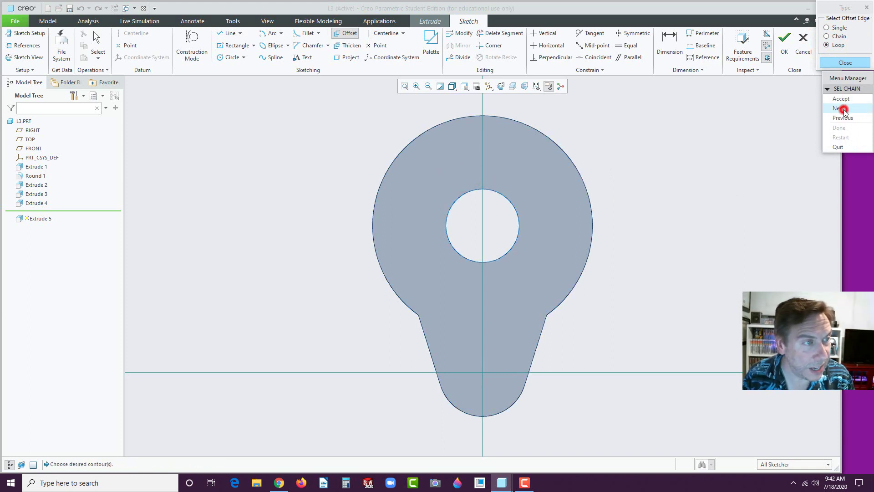
left_click(844, 110)
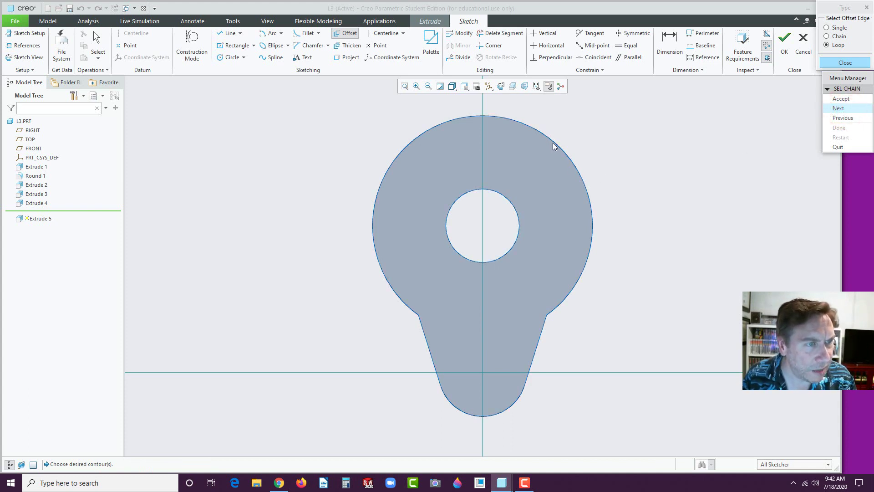
left_click(839, 100)
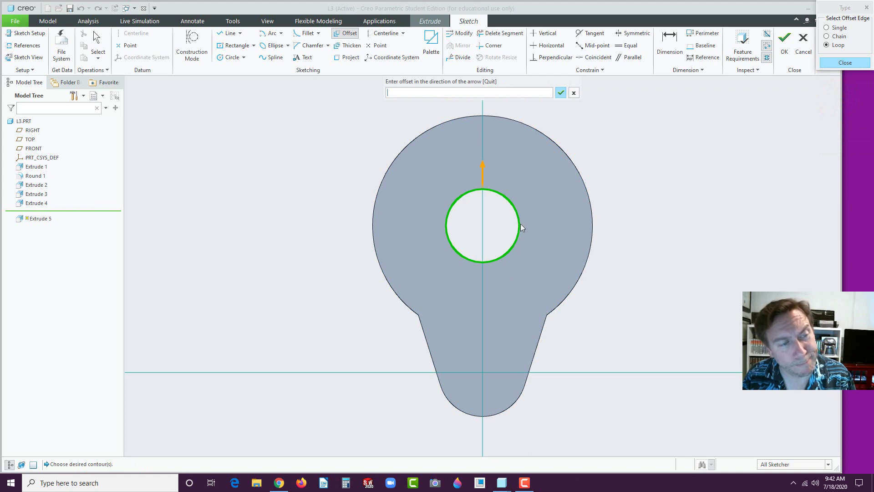
left_click(575, 94)
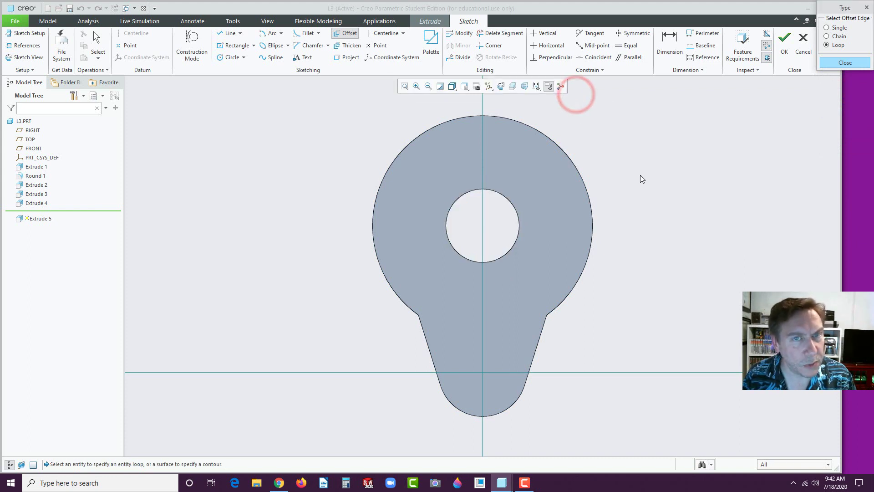
Offset the part's entire outer edge chain 0.100 inward, converting the chain to a loop, and finish the sketch
left_click(826, 36)
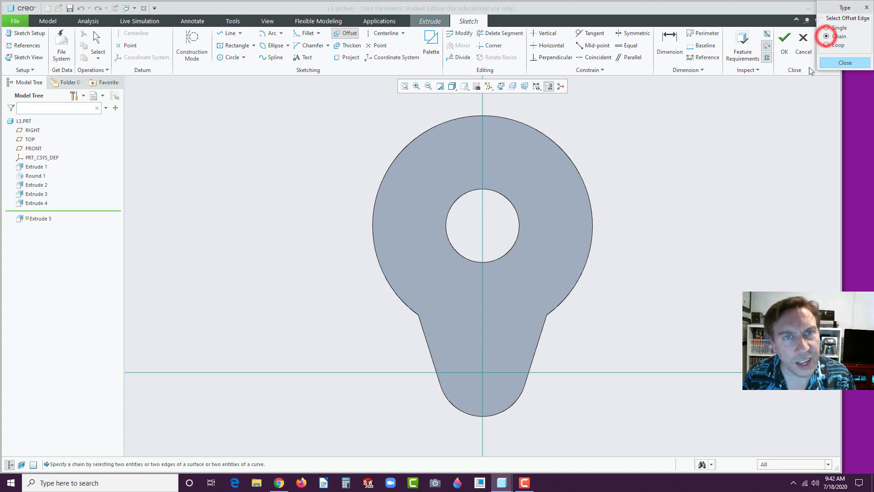
left_click(566, 154)
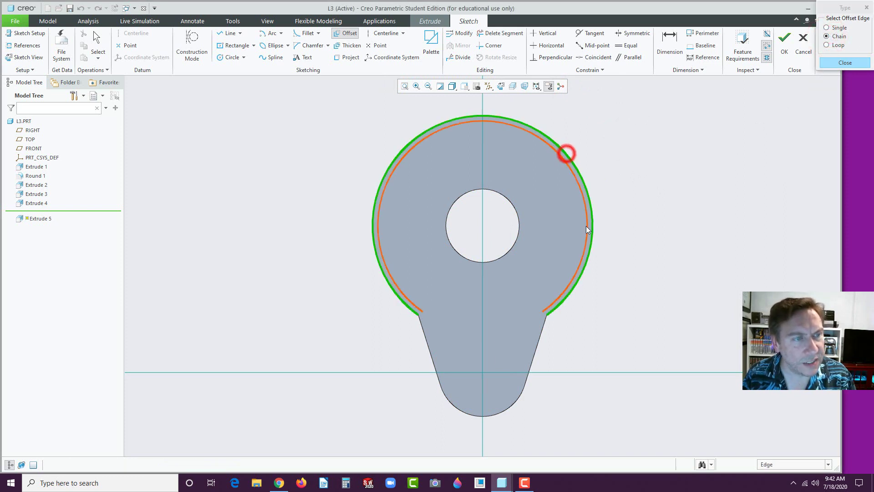
left_click(538, 348)
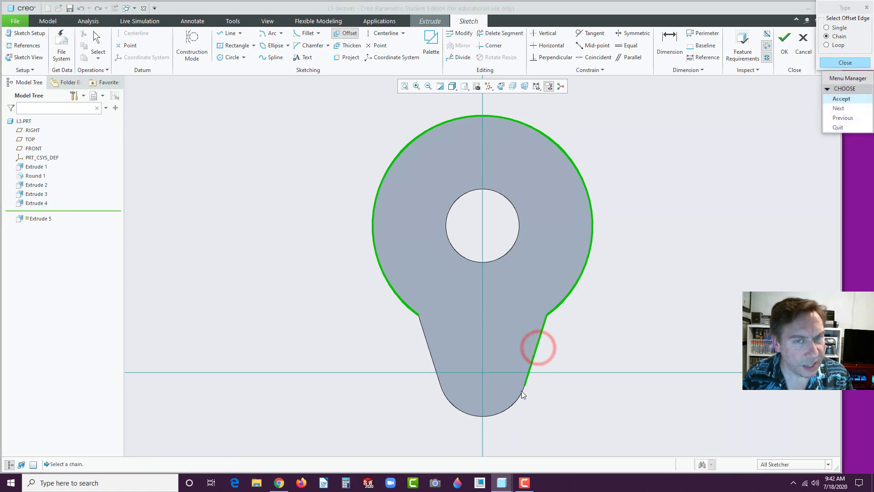
left_click(838, 108)
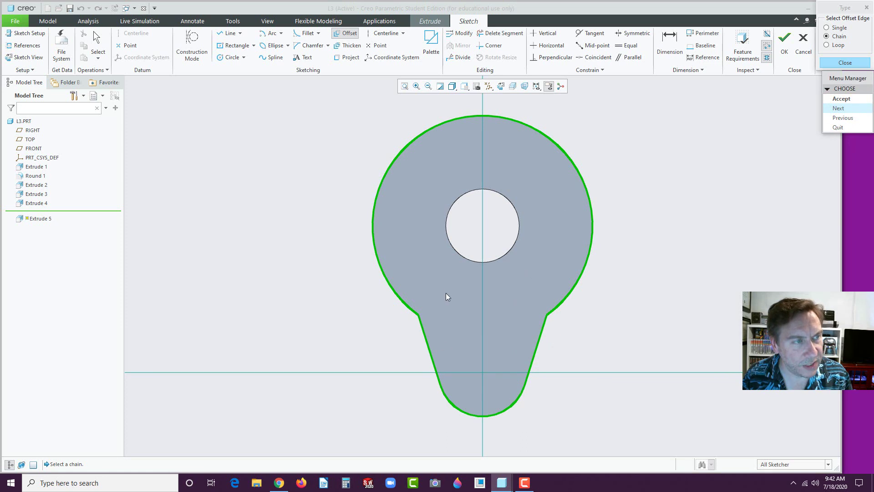
left_click(841, 99)
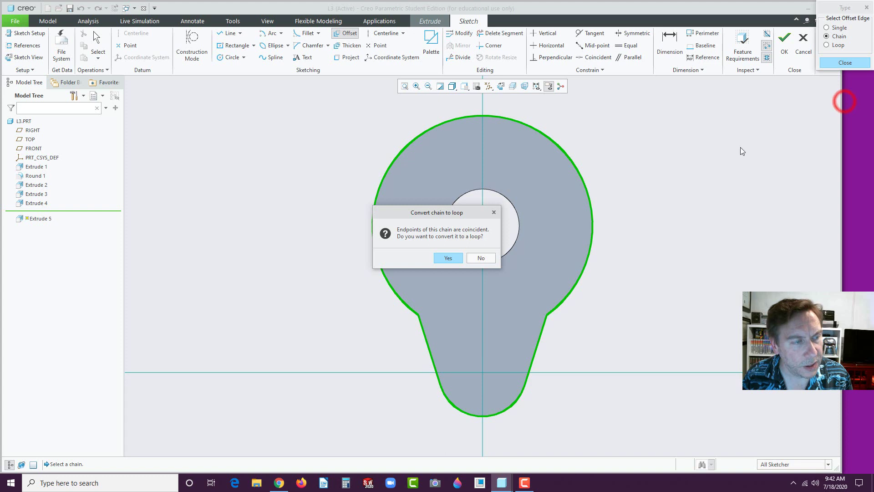
left_click(449, 259)
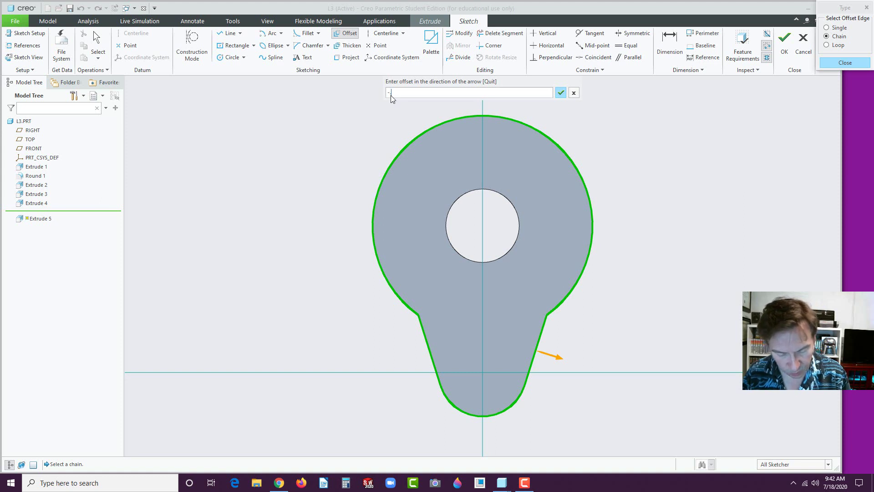
key("Return")
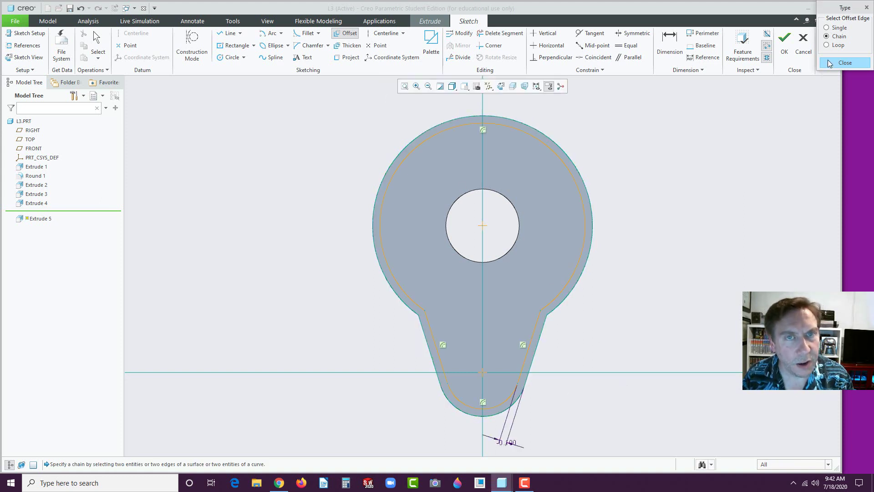
left_click(784, 42)
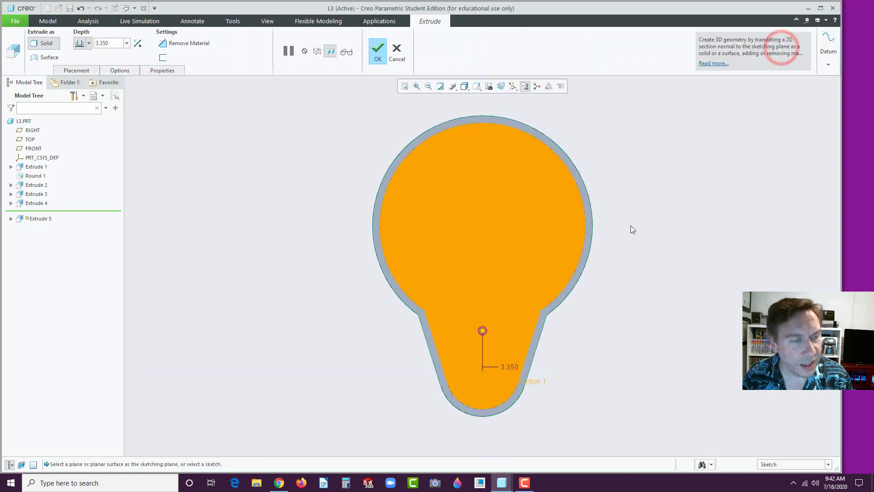
Make the extrusion remove material from the back face and set its depth to 0.250
left_click(477, 327)
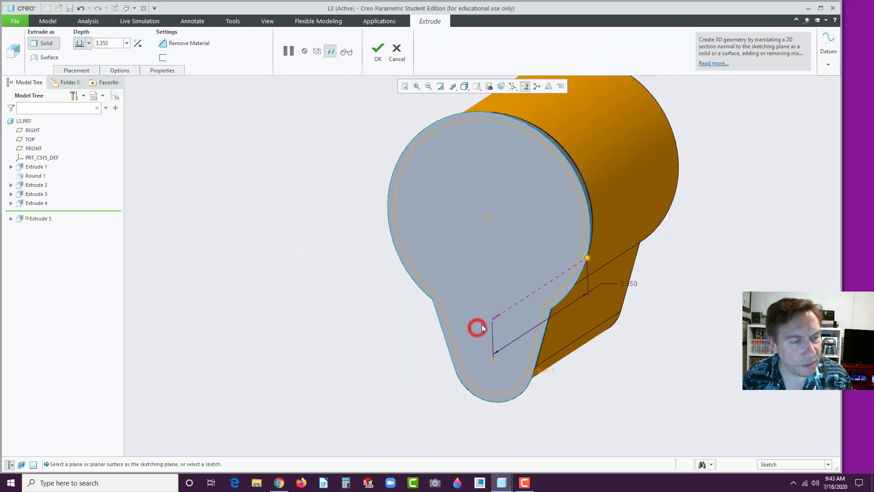
middle_click_drag(539, 271, 530, 276)
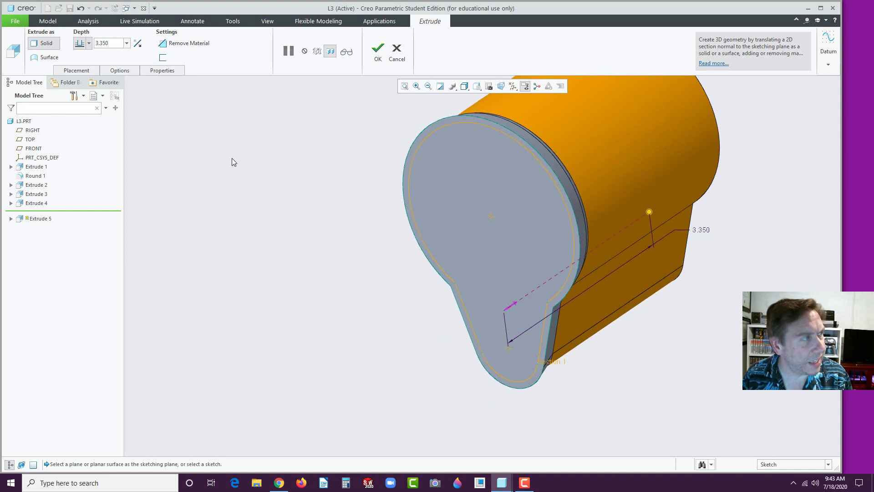
left_click(165, 46)
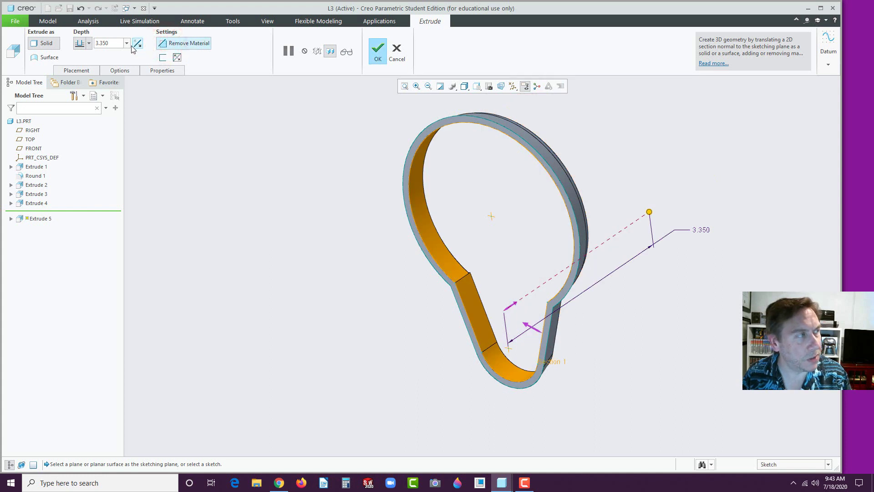
double_click(117, 45)
key("BackSpace")
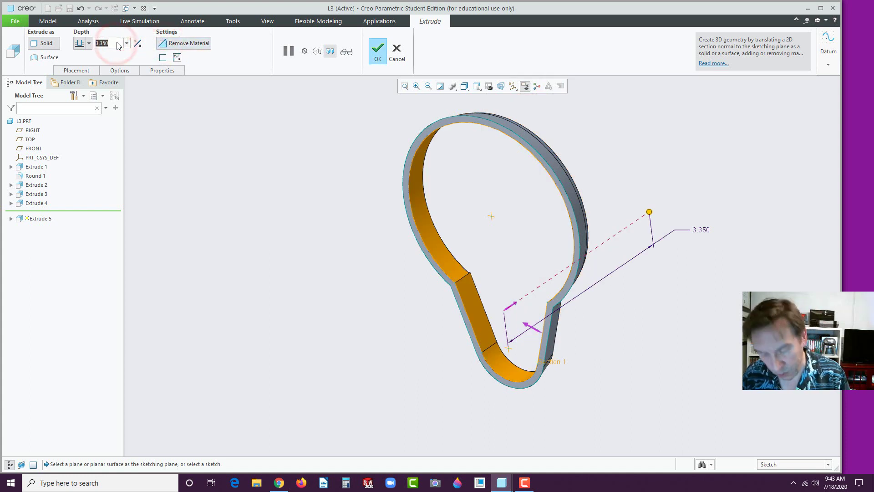
key("Return")
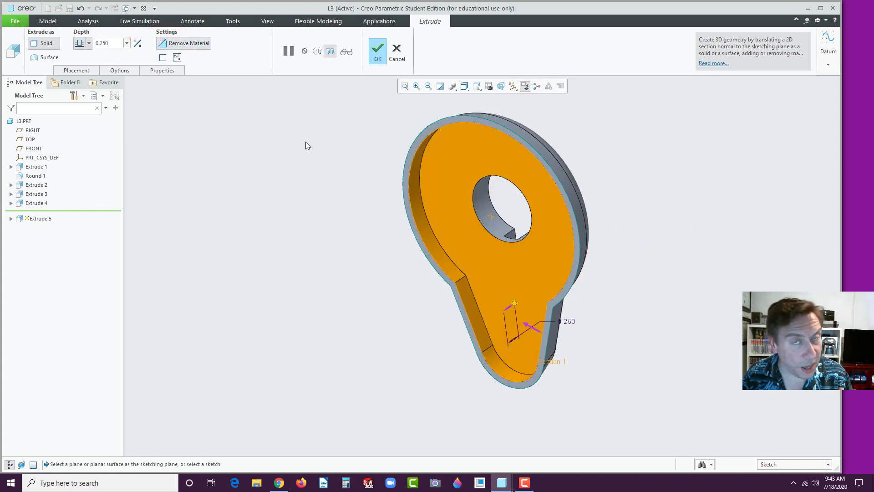
Add a 16.0 degree taper to the pocket cut so its walls narrow toward the floor, and complete the feature
left_click(120, 71)
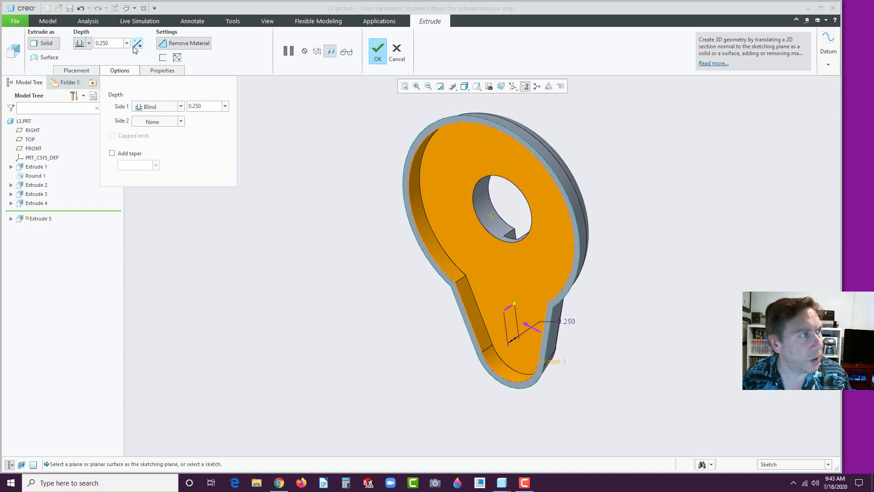
left_click(112, 154)
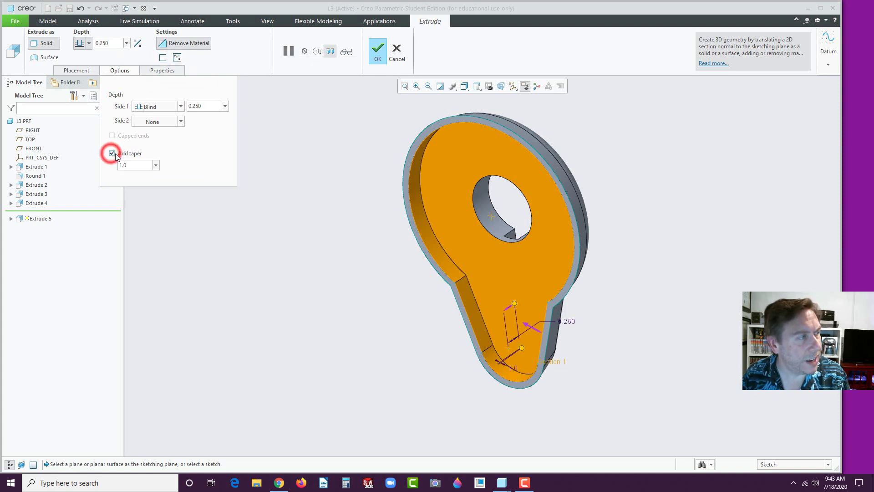
left_click(155, 166)
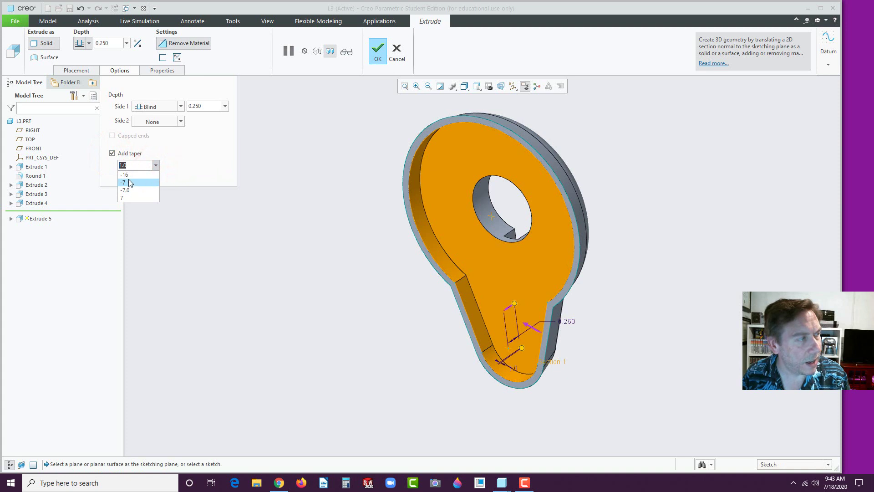
left_click(127, 176)
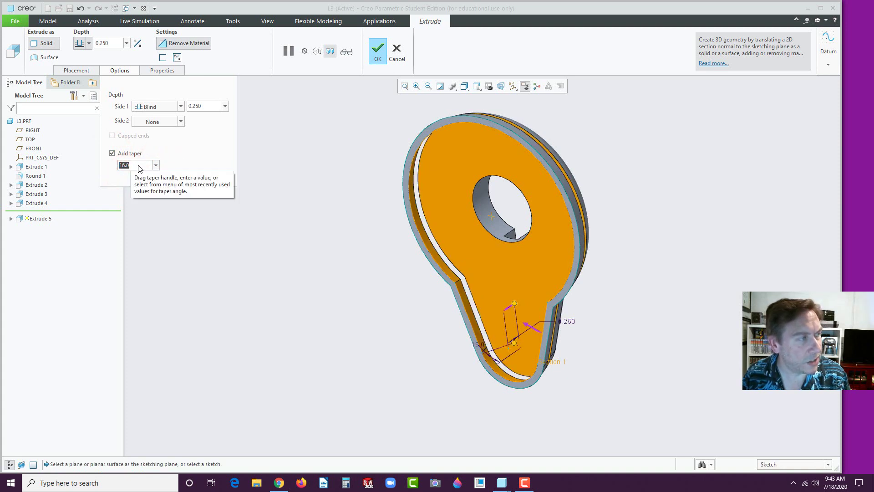
left_click(136, 165)
left_click(120, 165)
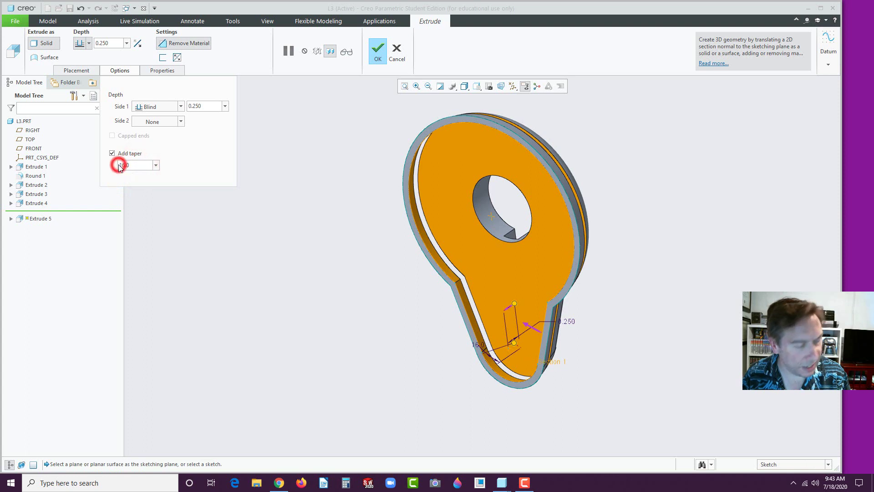
type("-")
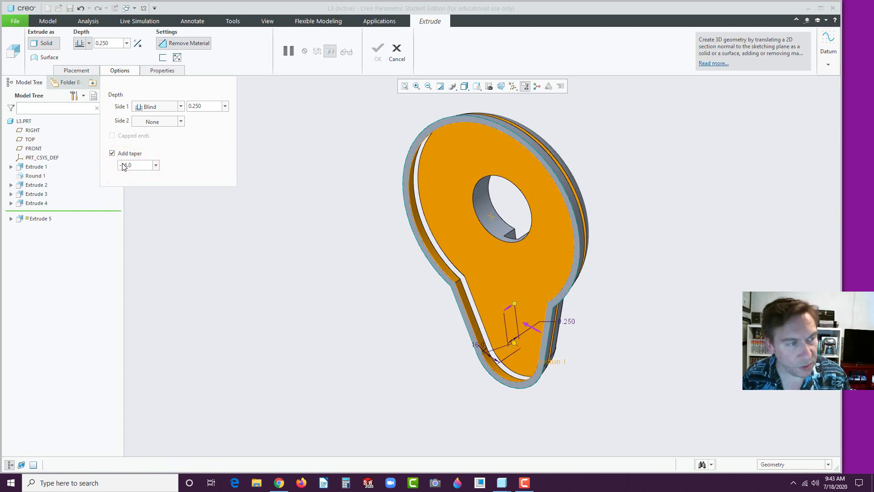
key("BackSpace")
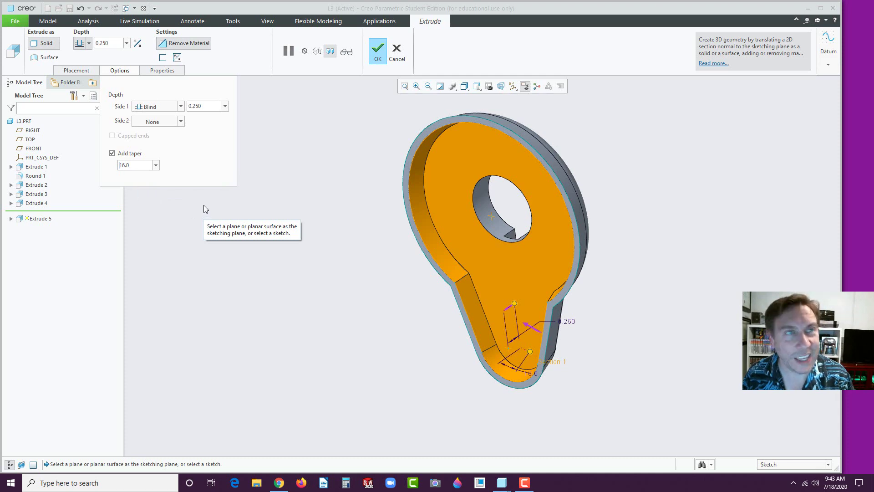
left_click(378, 52)
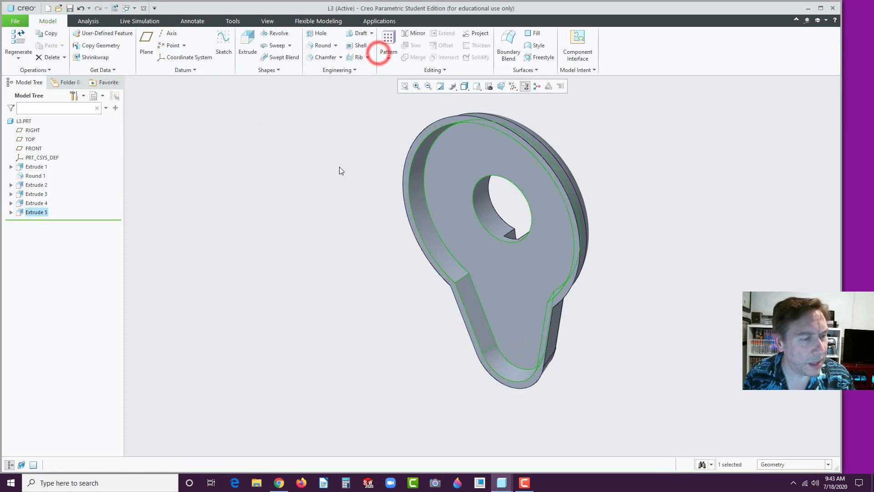
Apply the first gold-coloured metal appearance of the std-metals.dmt library to the whole part, using the Part selection filter
middle_click_drag(403, 236, 370, 225)
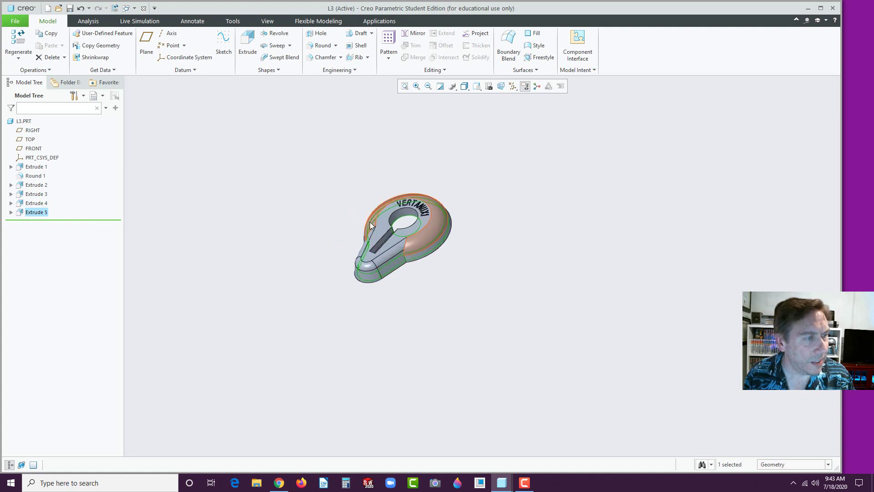
scroll(370, 223, "down", 2)
left_click(327, 204)
scroll(404, 190, "down", 2)
left_click(329, 162)
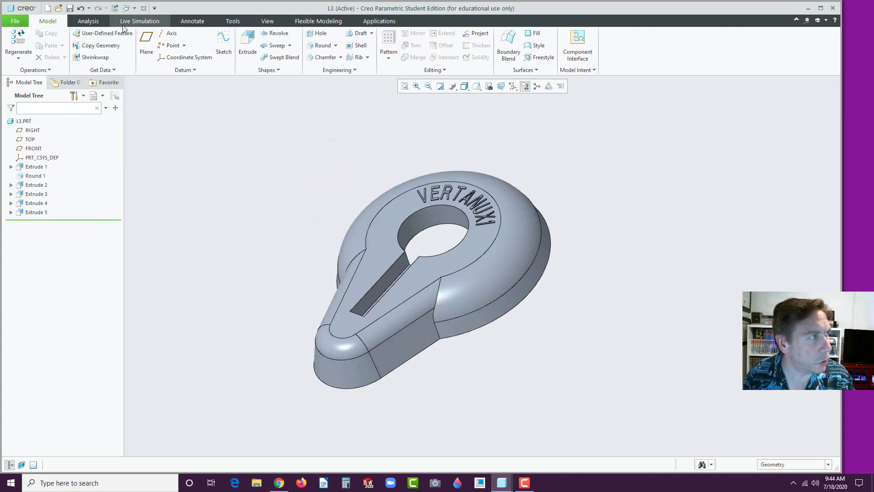
left_click(267, 21)
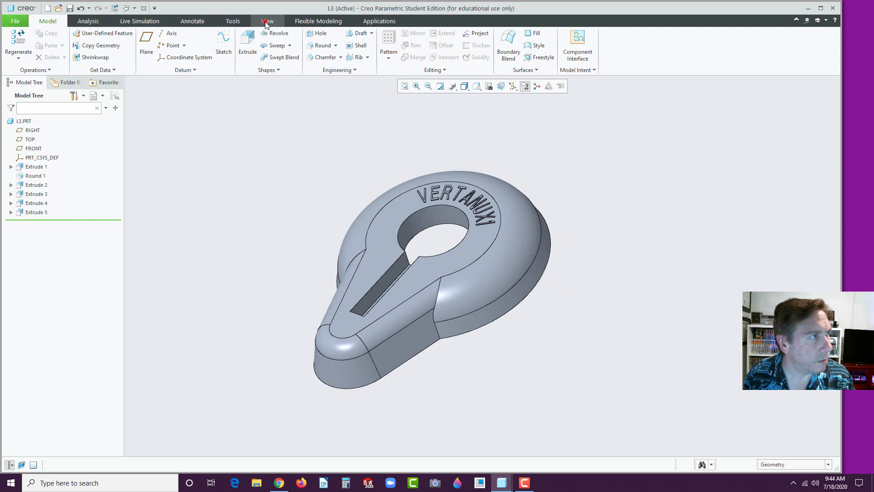
left_click(97, 59)
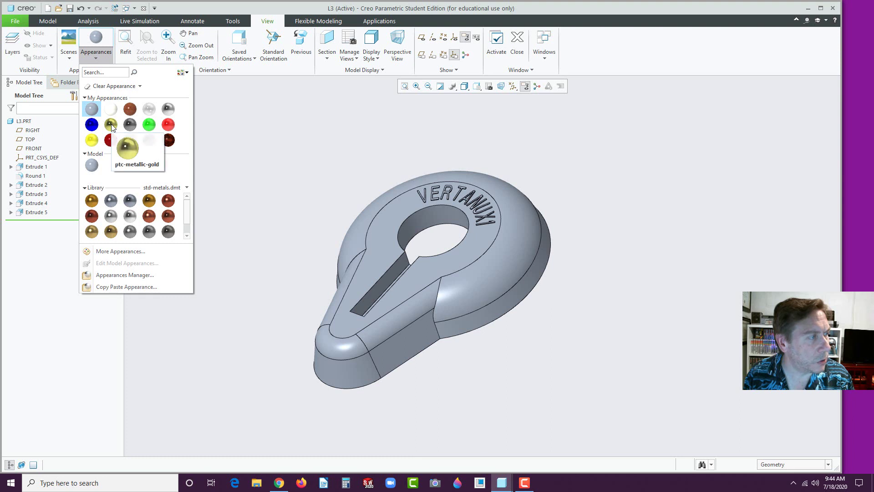
left_click(92, 200)
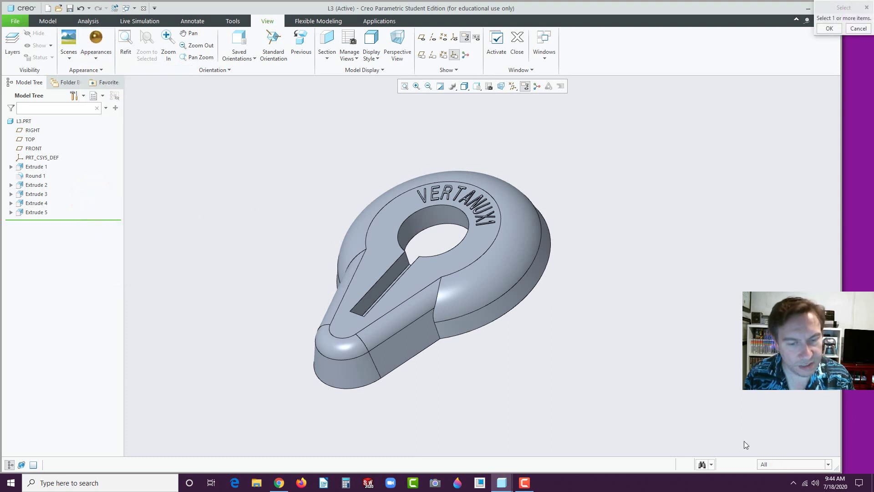
left_click(777, 464)
left_click(774, 453)
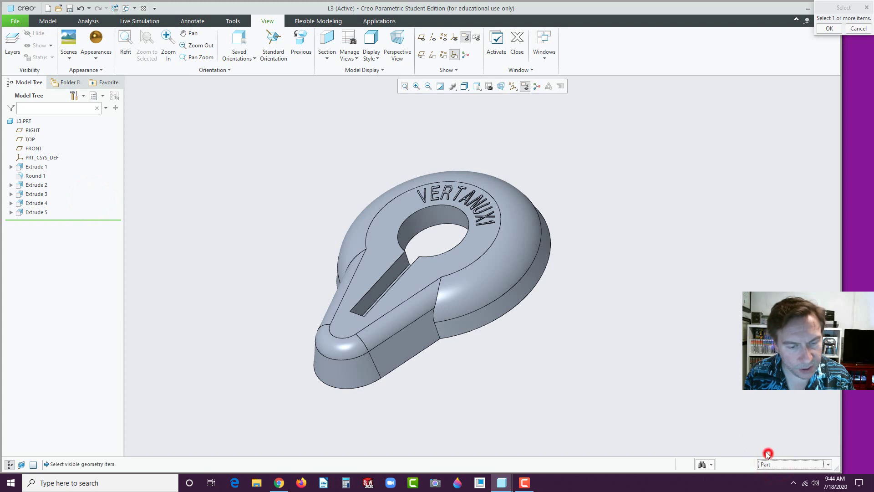
left_click(504, 244)
middle_click(616, 286)
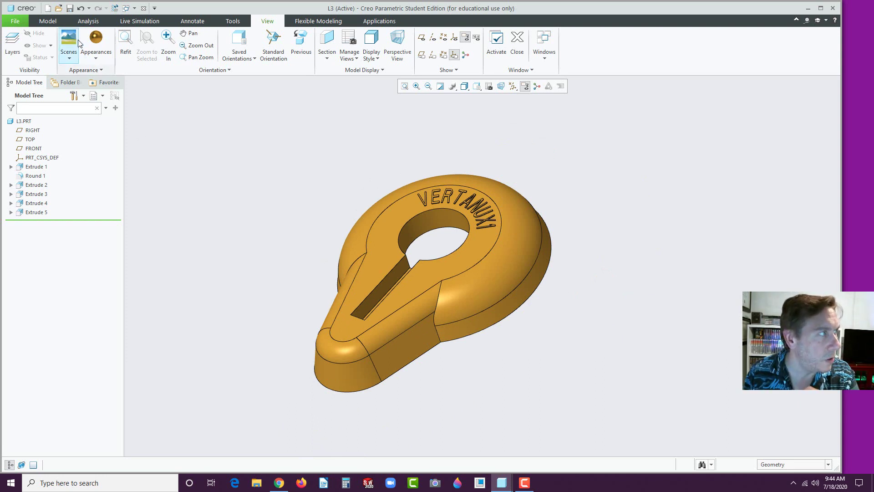
Assign brass.mtl from the Legacy-Materials folder as the part's material in the model properties
left_click(13, 22)
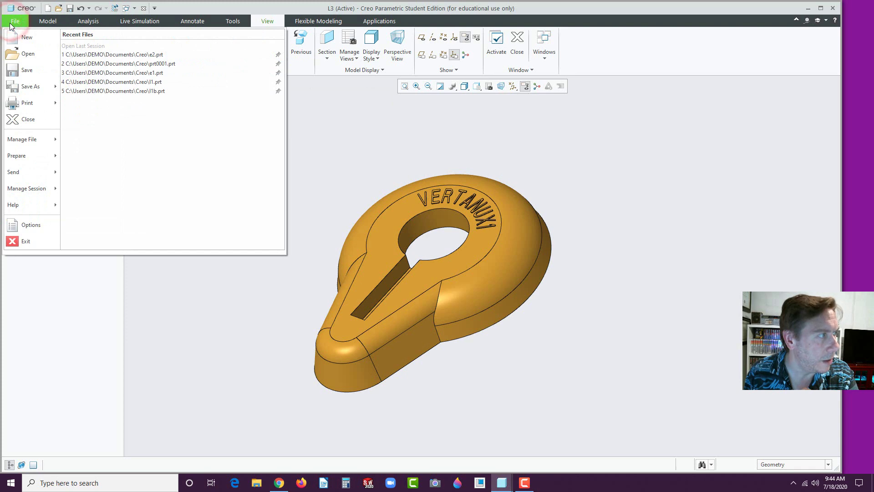
mouse_move(42, 155)
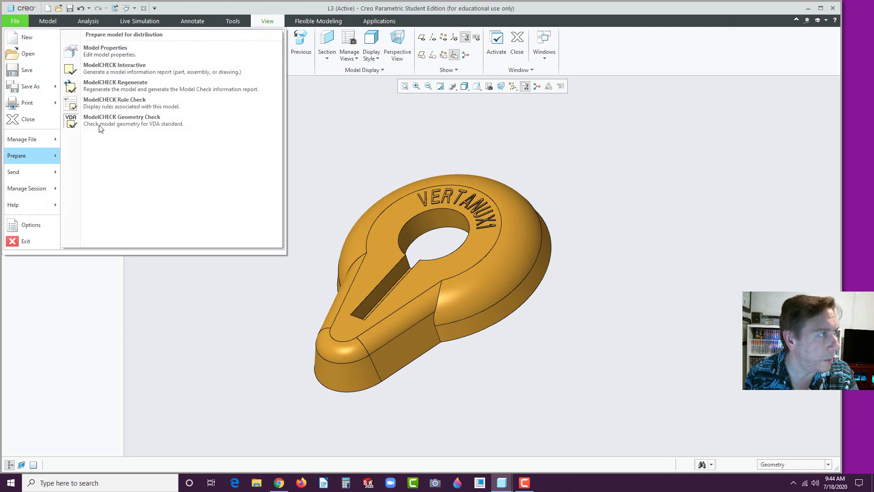
left_click(120, 53)
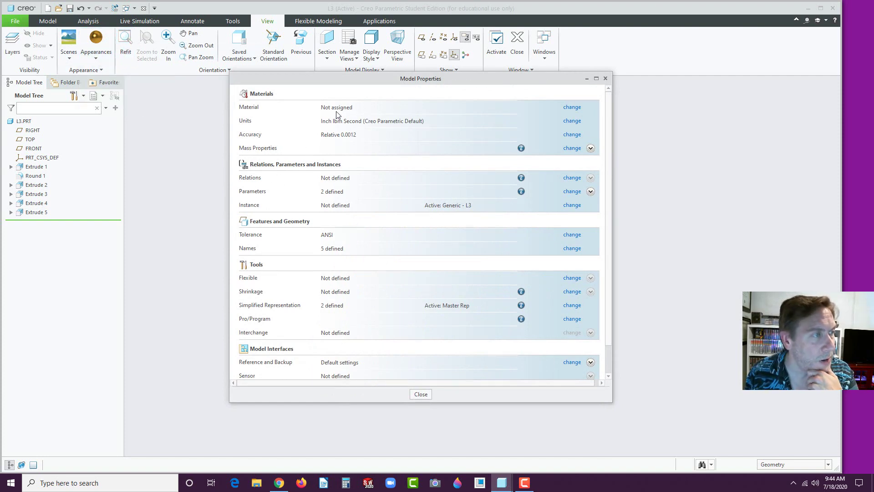
left_click(574, 107)
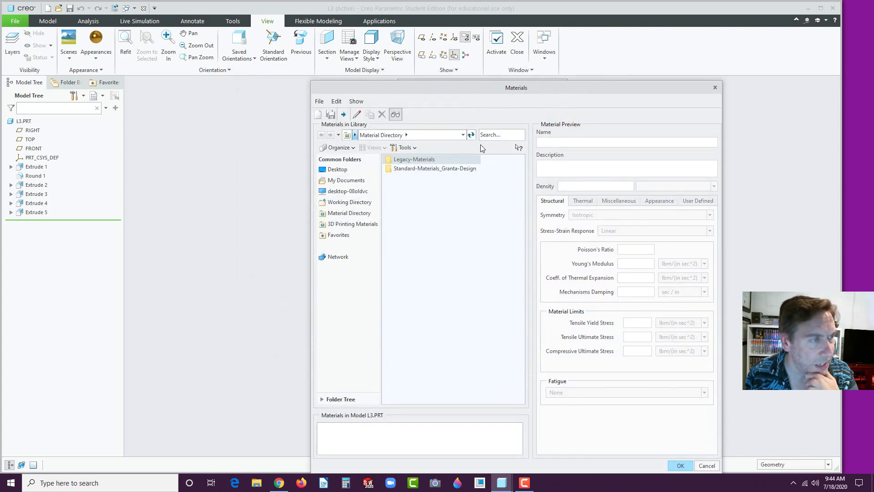
double_click(404, 159)
left_click(404, 160)
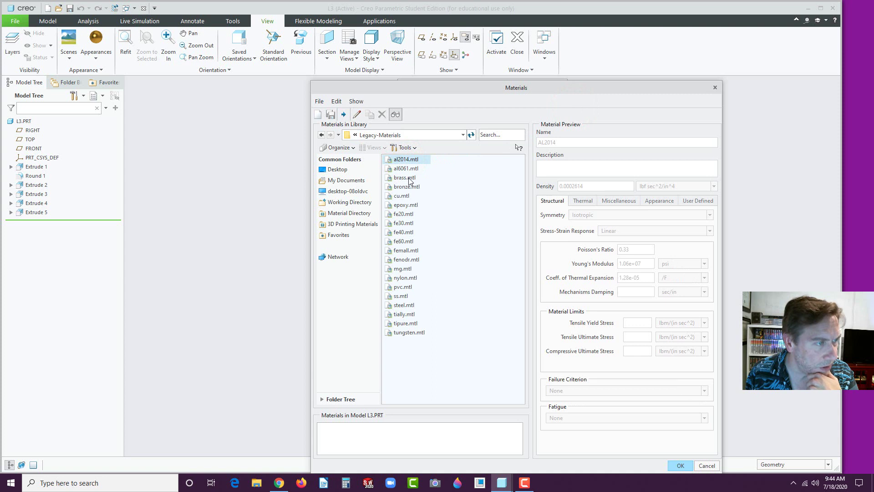
double_click(405, 178)
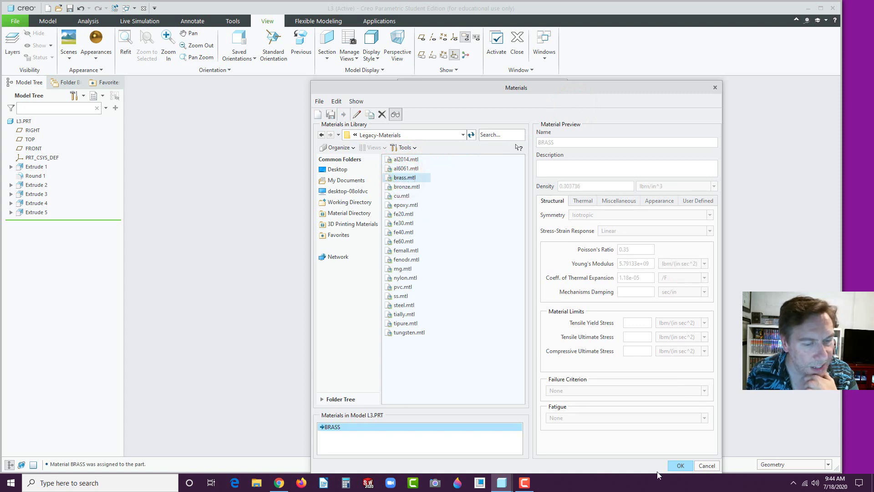
left_click(680, 465)
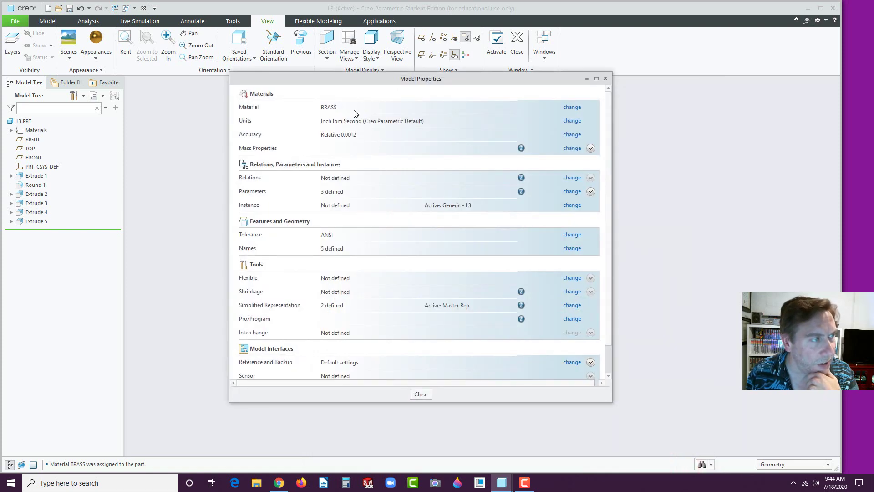
Close the model properties and calculate the mass properties of the solid part with the default coordinate system
left_click(427, 396)
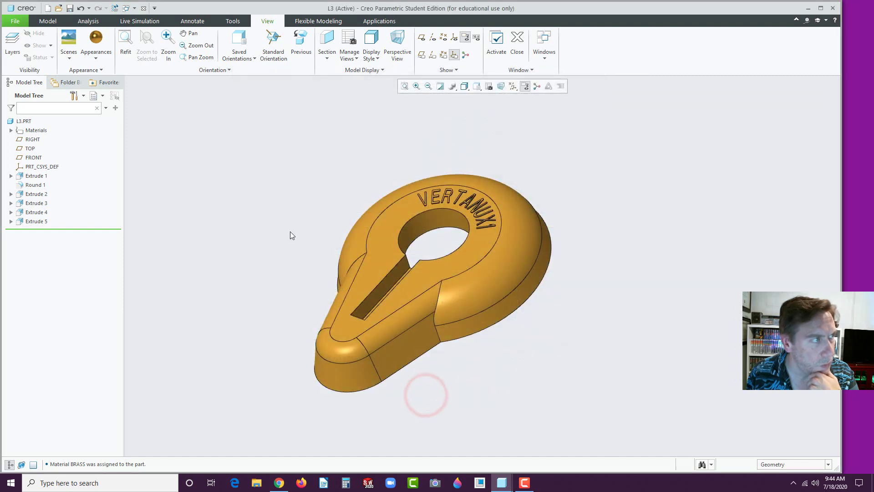
left_click(281, 237)
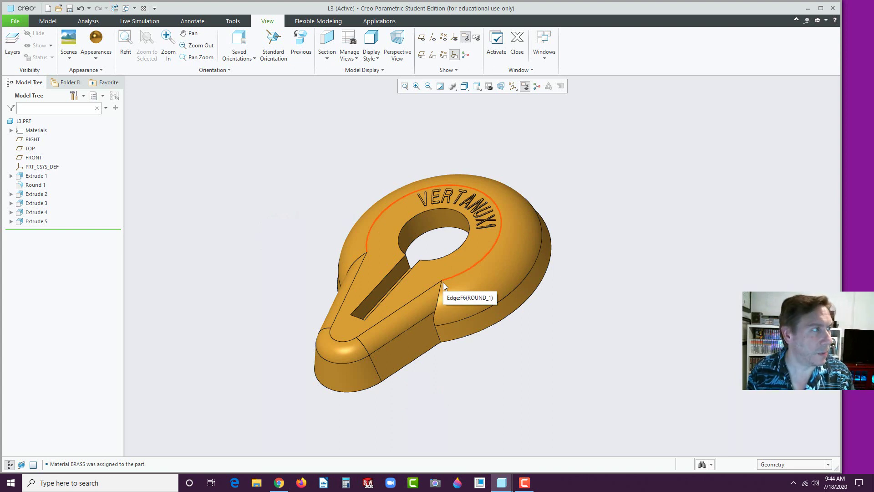
left_click(81, 26)
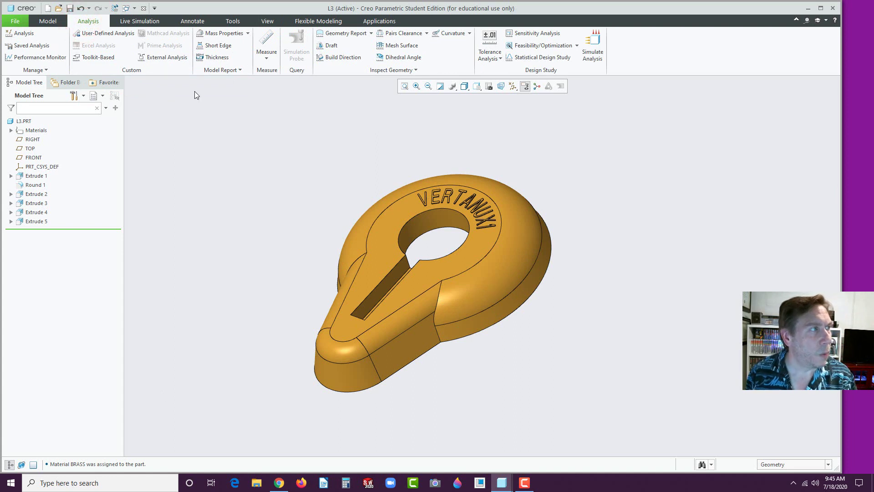
left_click(235, 36)
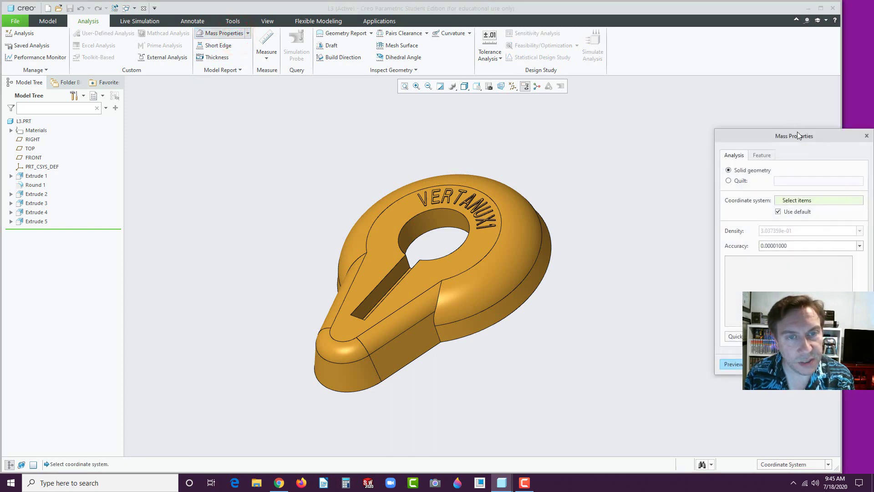
left_click_drag(797, 135, 665, 109)
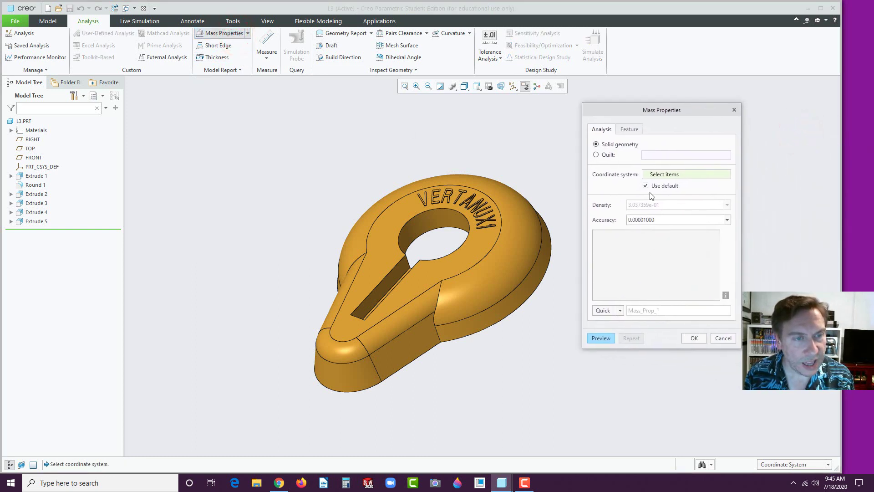
left_click(601, 338)
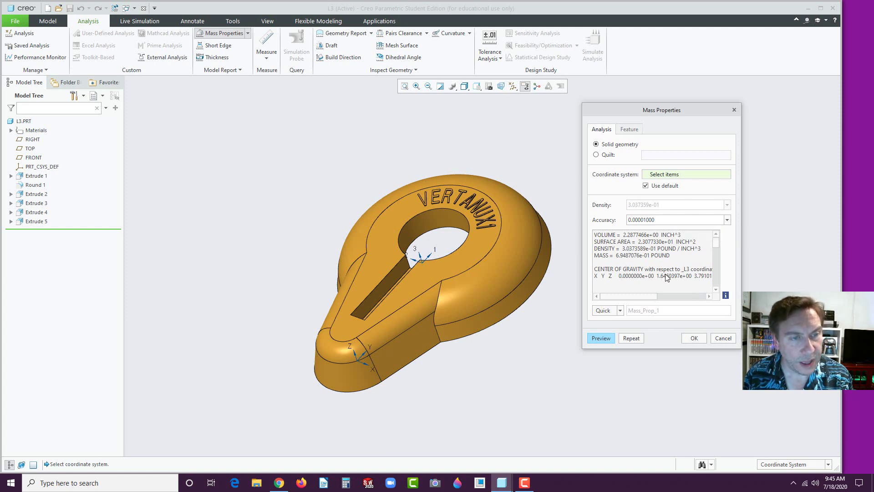
left_click(693, 338)
left_click(416, 156)
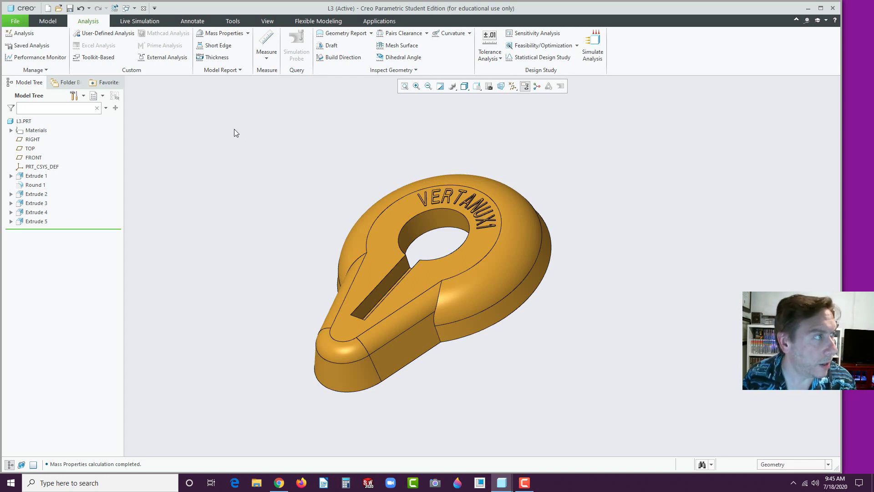
Measure the diameter of the round through-hole on its circular edge
left_click(267, 59)
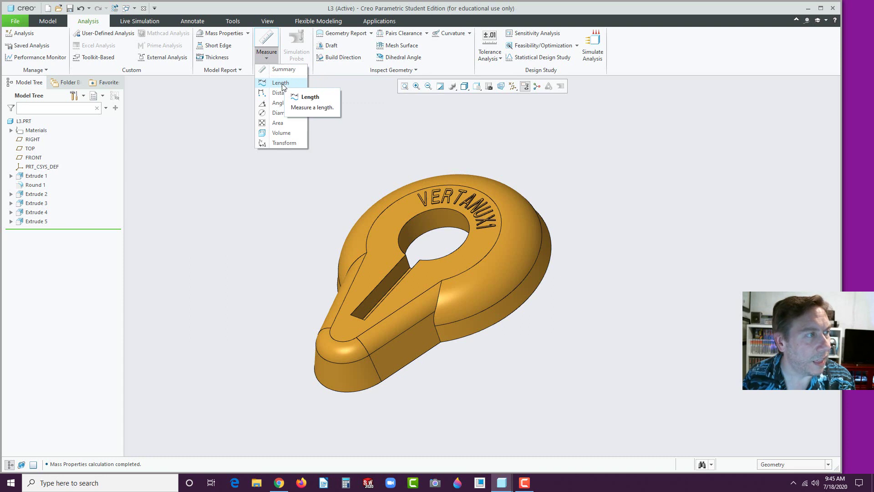
left_click(282, 113)
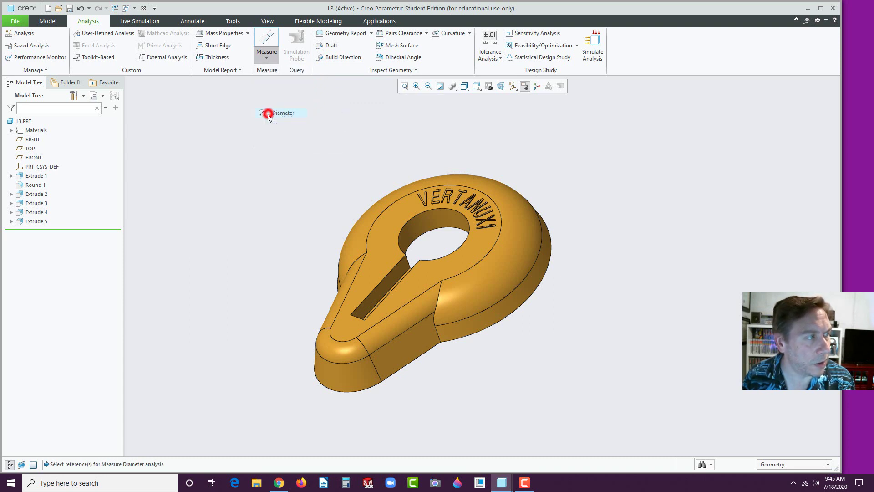
left_click(425, 233)
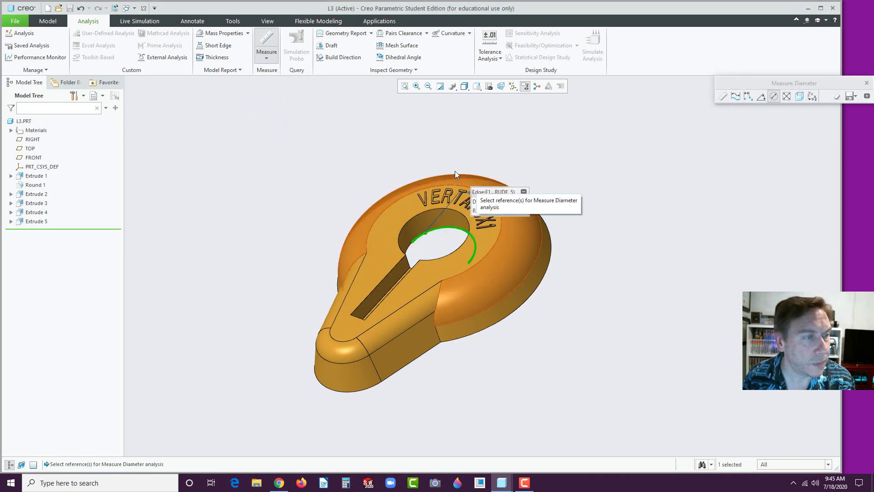
left_click(269, 60)
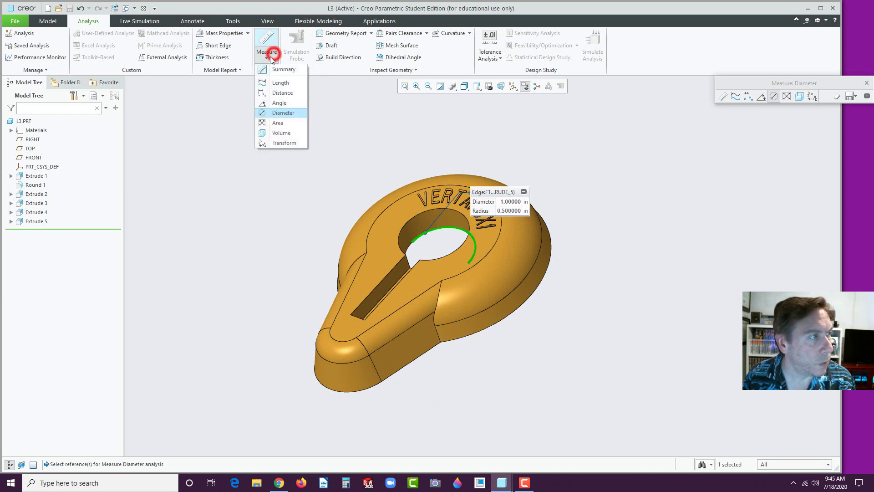
left_click(263, 94)
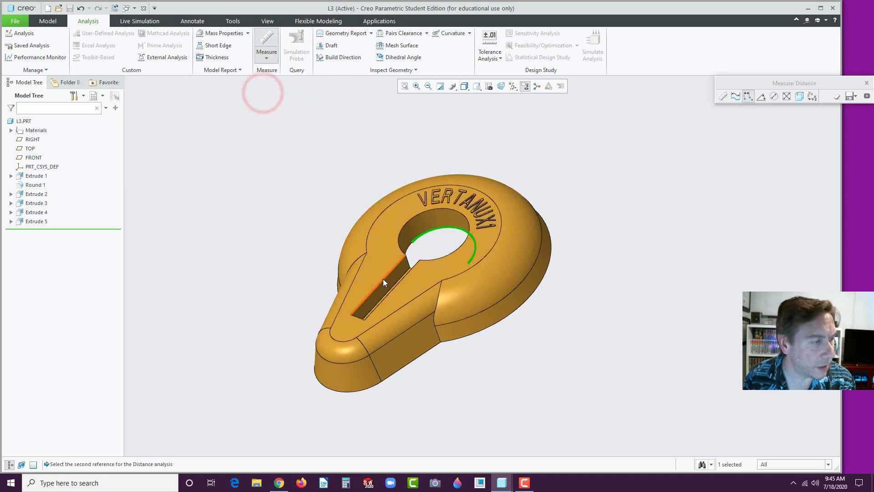
left_click(361, 318)
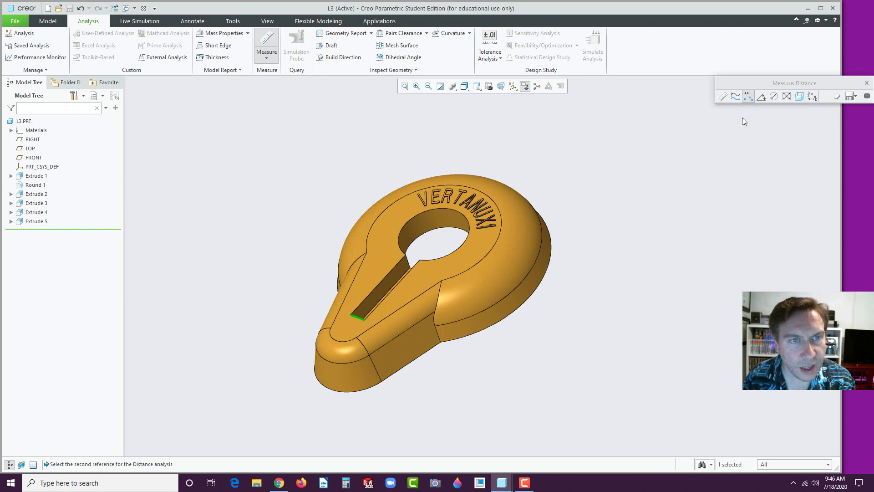
key("Escape")
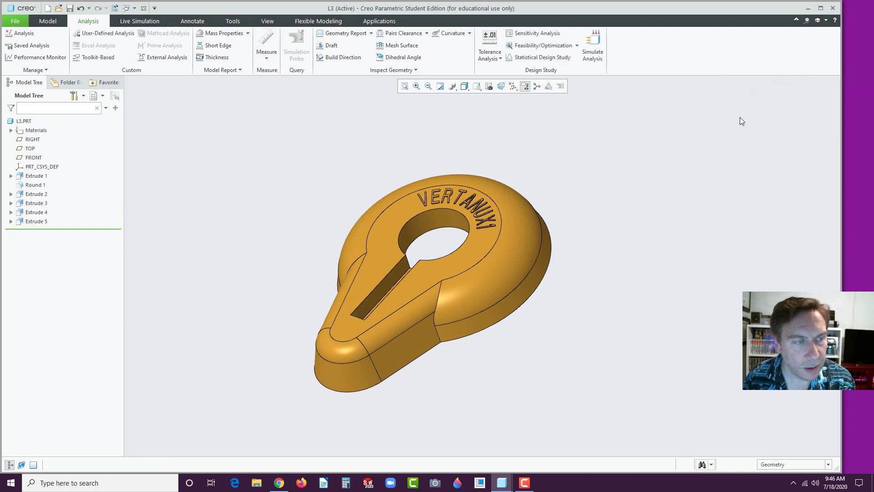
Measure the slot's width as the distance between the two corners of its closed end on the front face
left_click(266, 54)
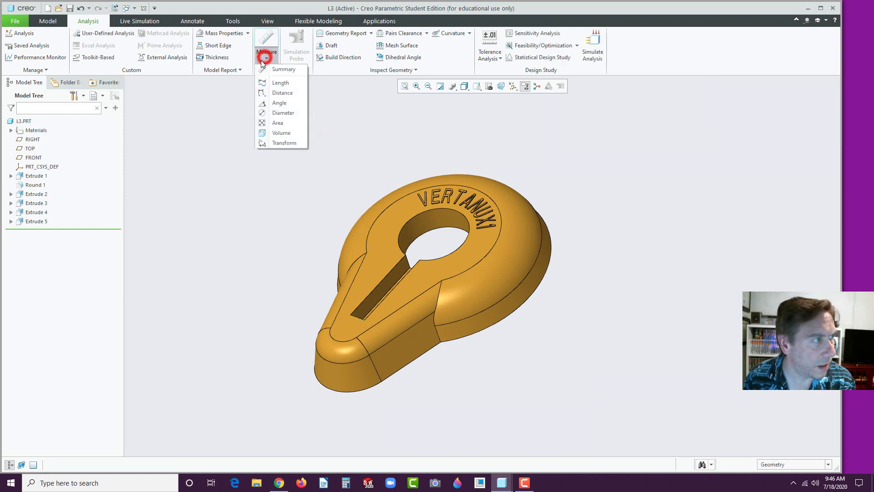
left_click(270, 93)
scroll(374, 322, "up", 6)
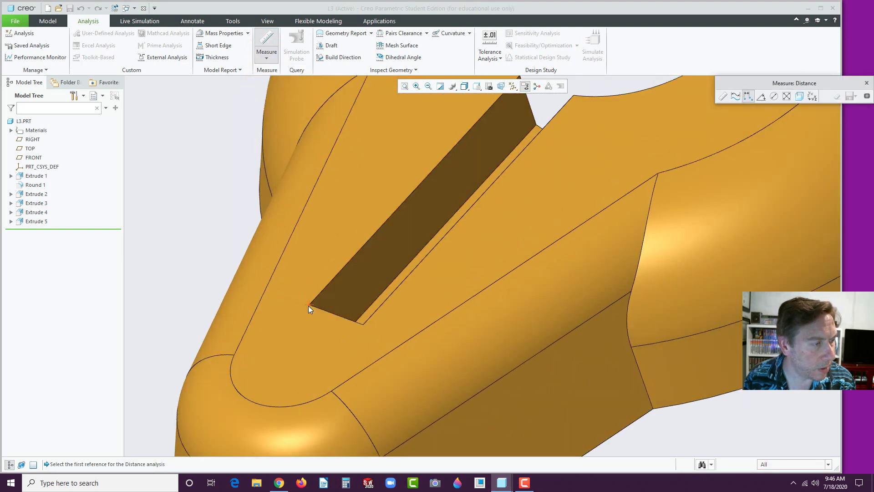
left_click(309, 304)
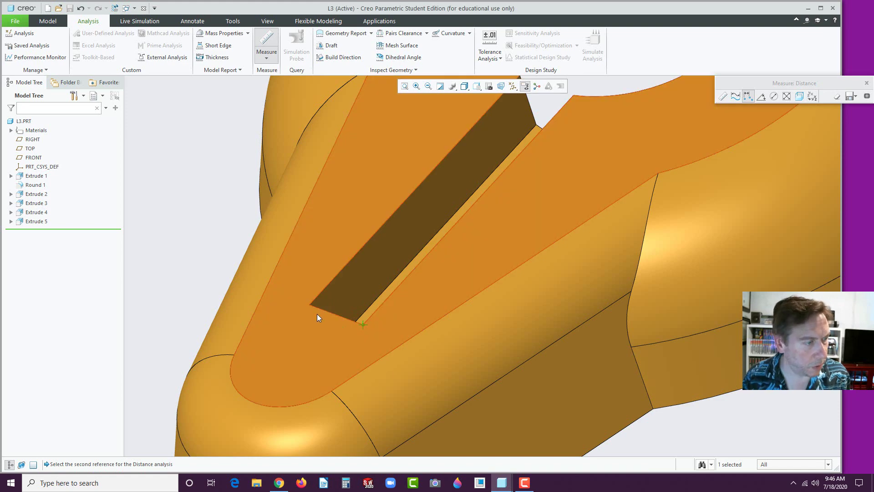
left_click(310, 306)
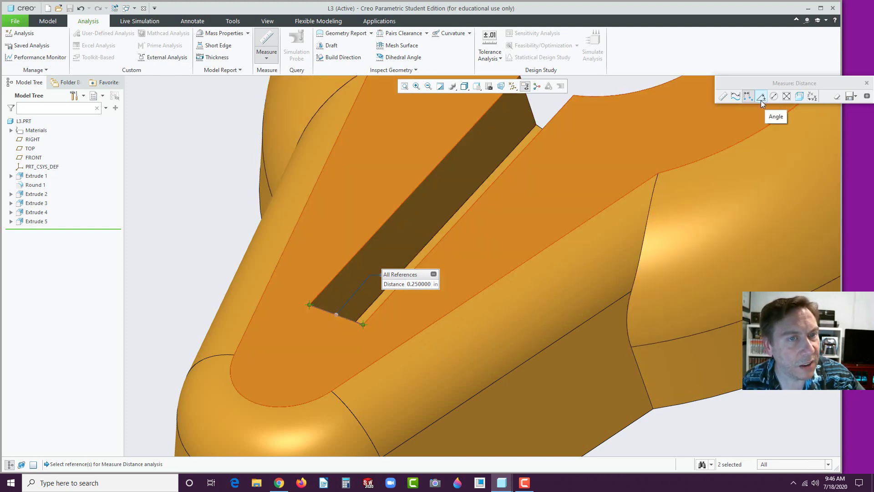
Measure the area of the rounded surface around the circular head, and end measuring
left_click(787, 97)
left_click(692, 203)
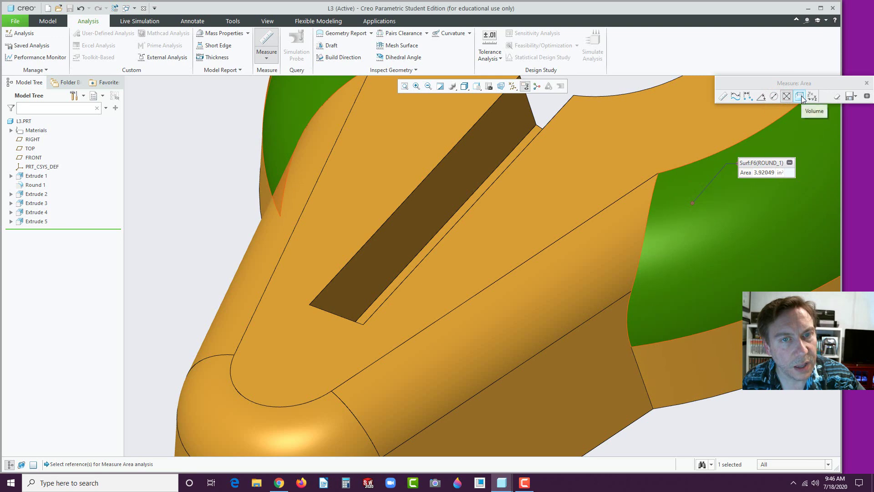
left_click(866, 84)
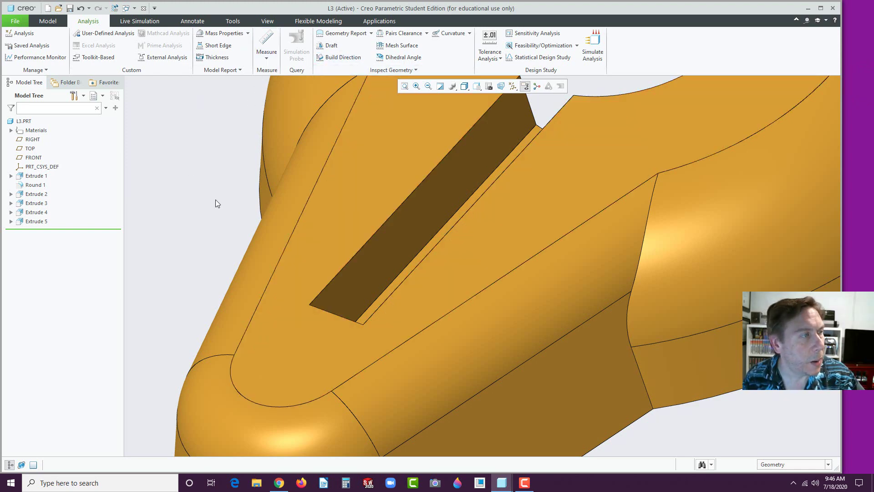
Save a backup of L3.PRT in the Creo folder under My Documents
scroll(216, 203, "up", 8)
scroll(222, 147, "down", 4)
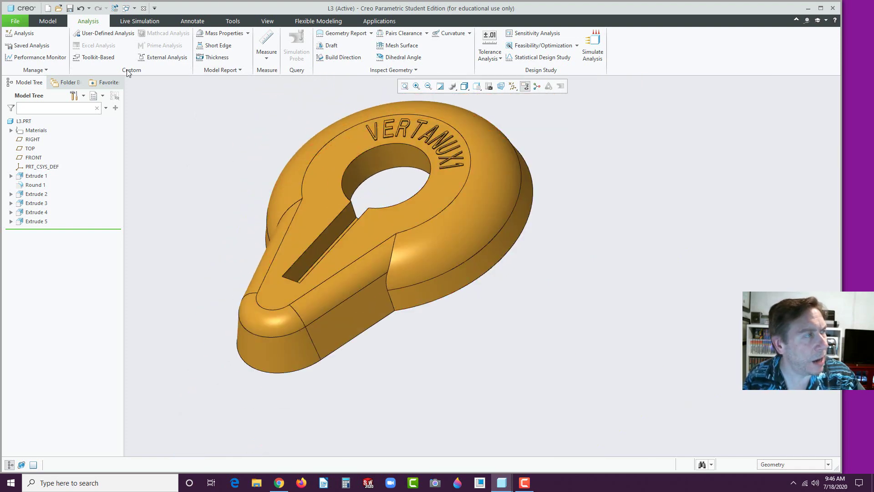
left_click(14, 22)
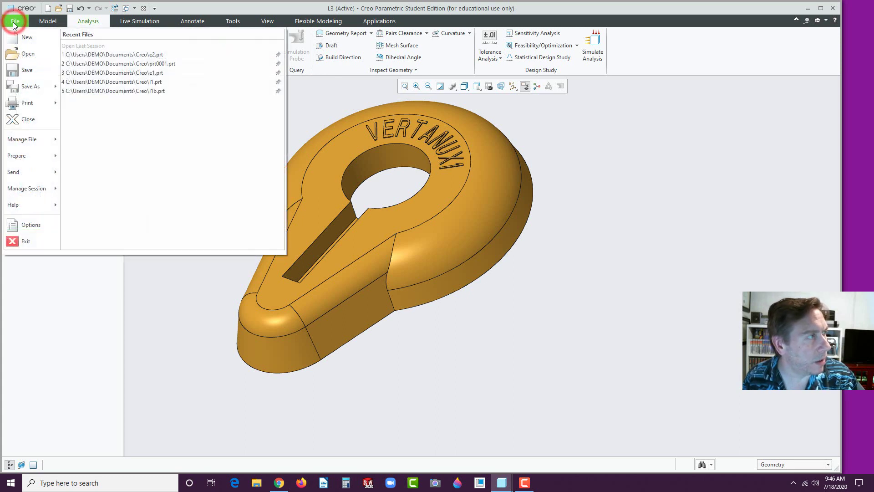
mouse_move(42, 87)
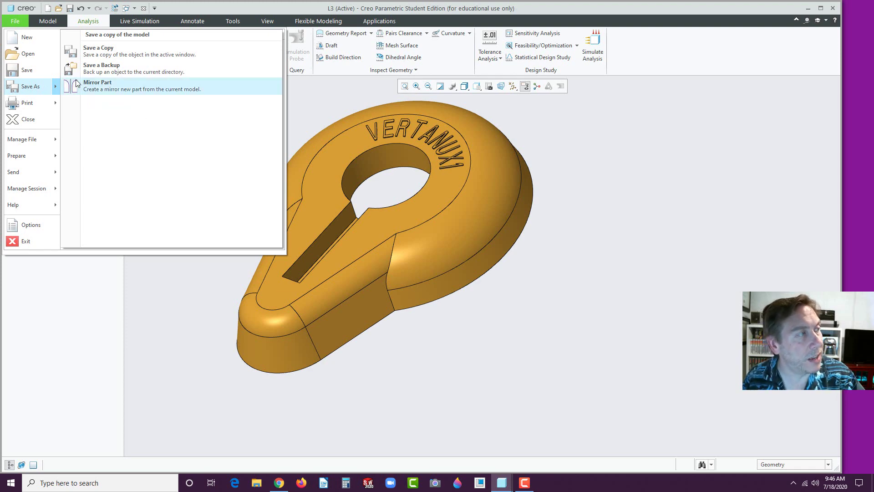
left_click(97, 69)
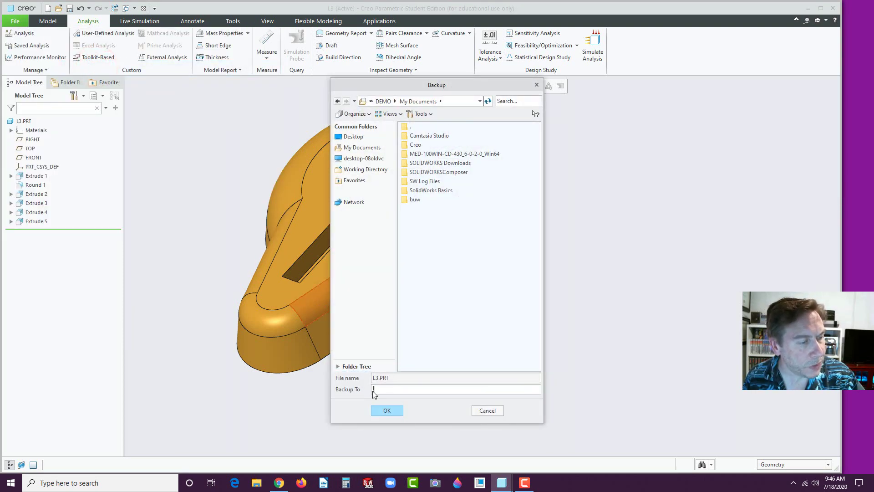
double_click(417, 146)
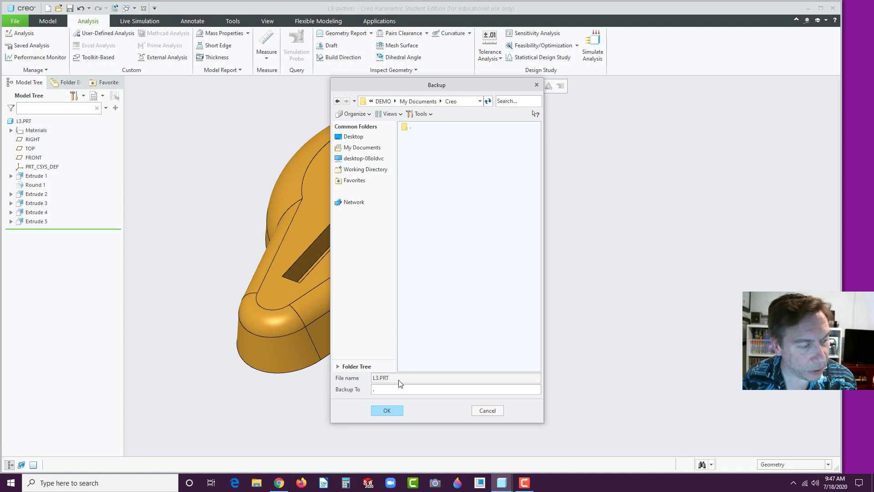
left_click(395, 411)
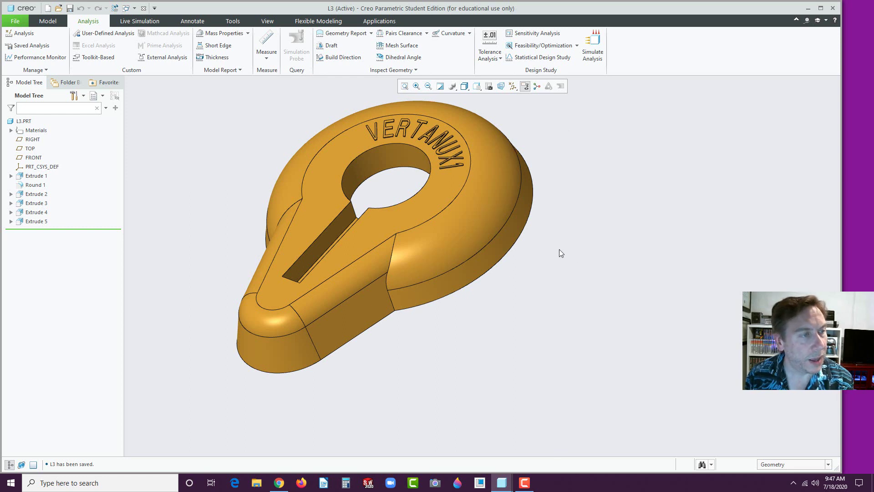
Switch to the PDF manual in the browser and bring up the L3b drawing on page 43
scroll(560, 252, "down", 2)
scroll(568, 254, "up", 2)
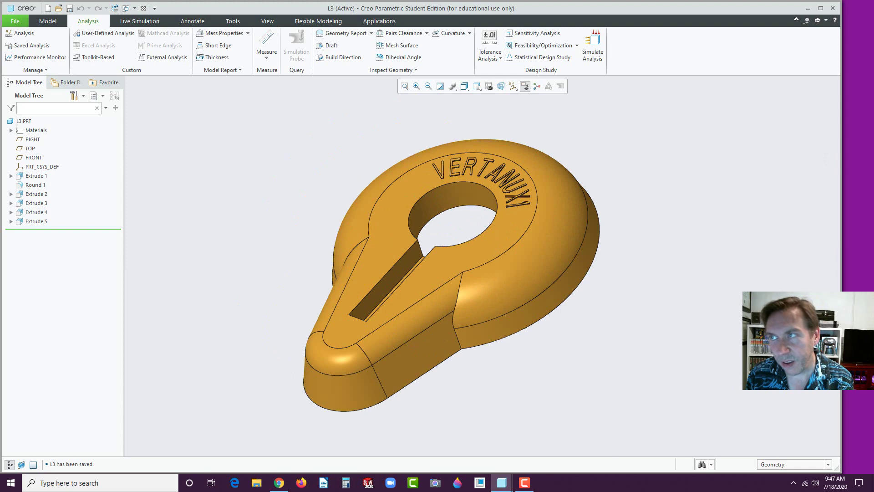
key("alt+Tab")
scroll(623, 258, "down", 5)
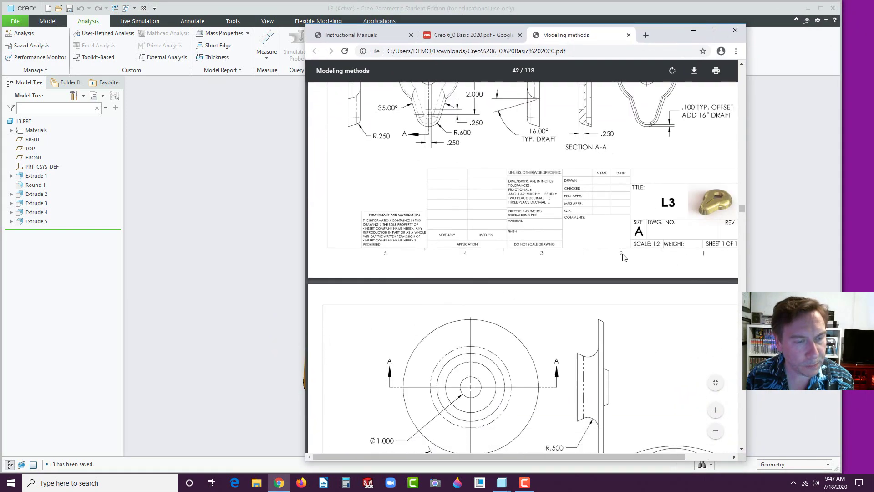
scroll(623, 257, "down", 4)
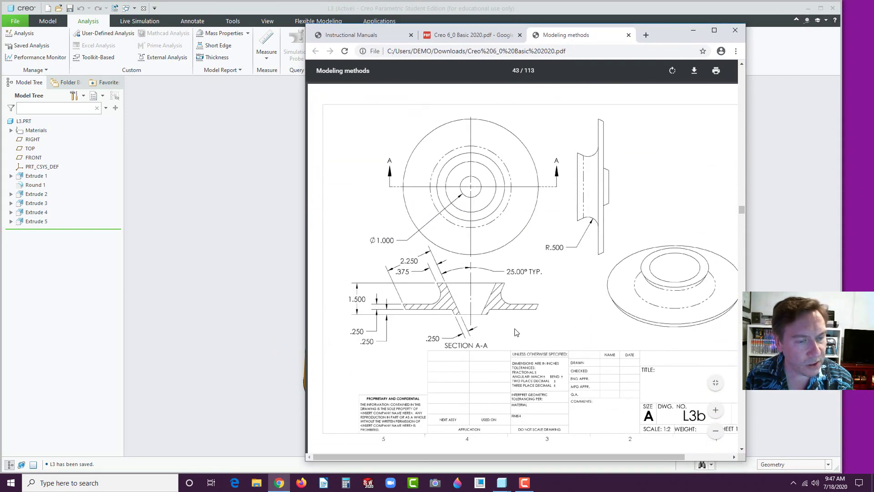
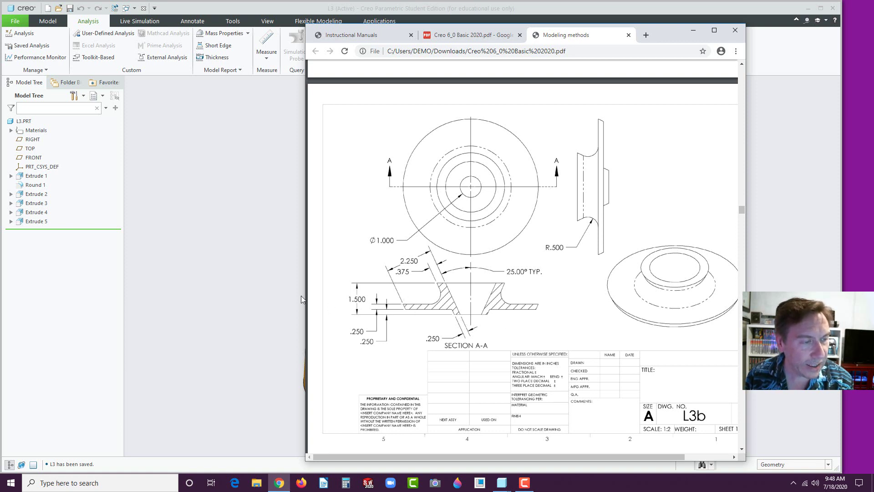
Return to Creo Parametric and create a new solid part named L3b with the default template
left_click(268, 280)
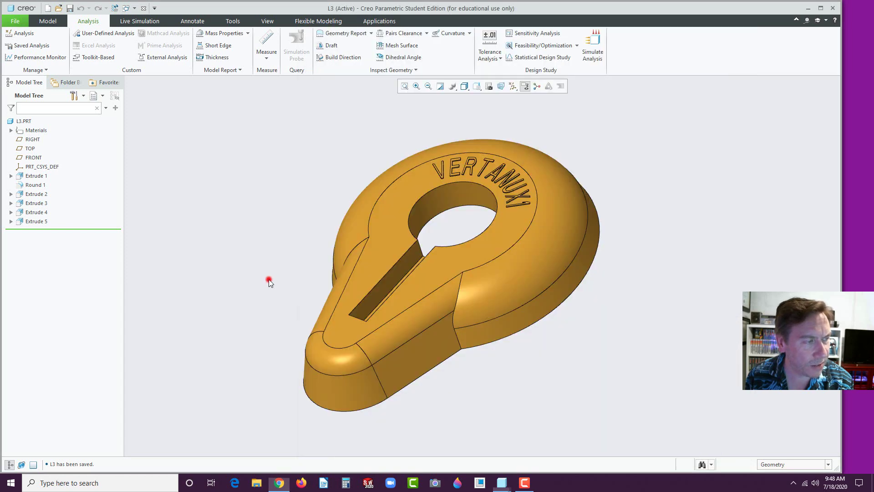
left_click(15, 21)
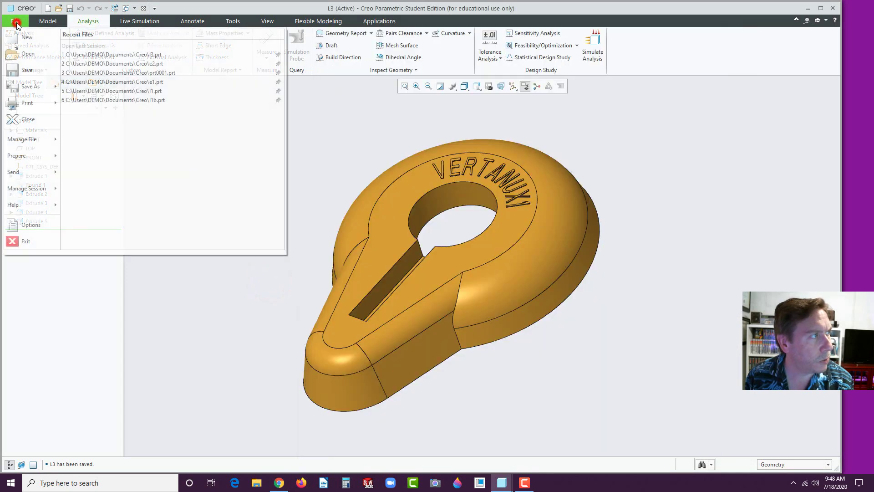
left_click(27, 37)
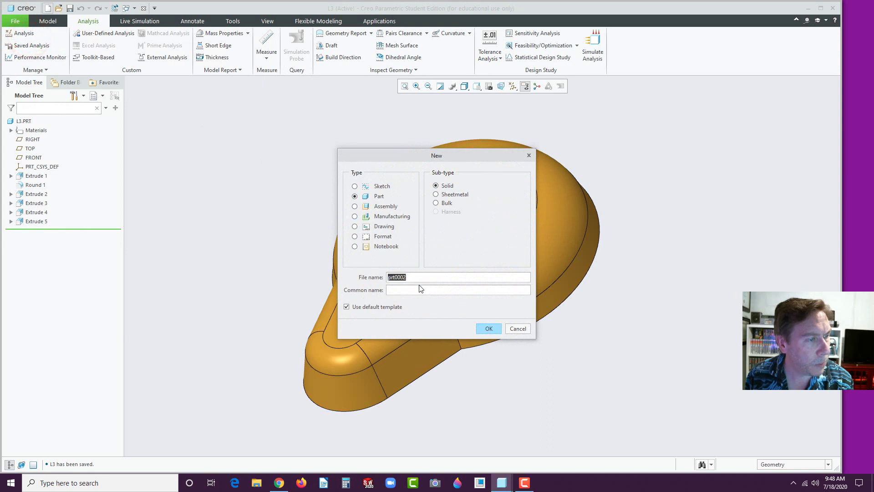
type("L3b")
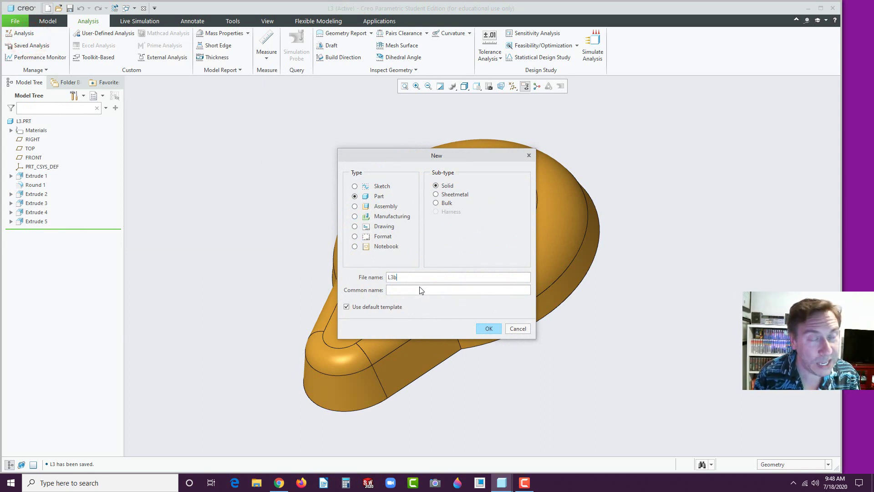
left_click(483, 328)
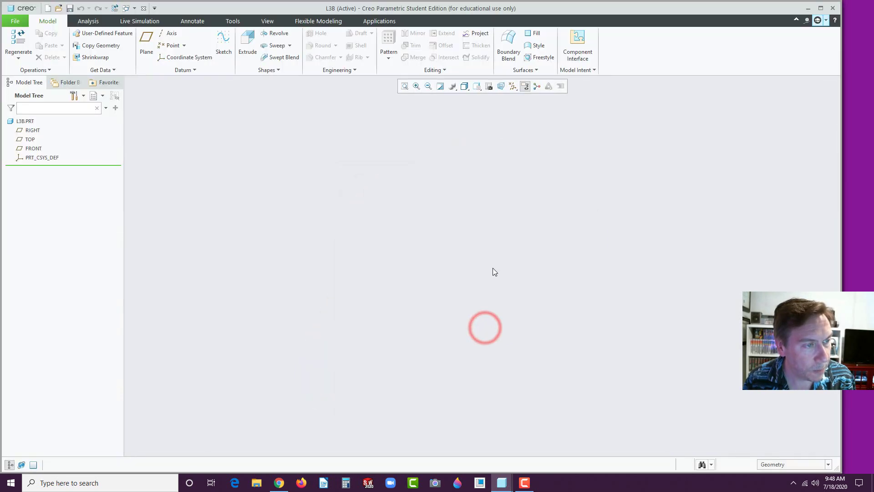
Start a Revolve sketch on the FRONT plane and draw a vertical centerline through the origin
left_click(33, 148)
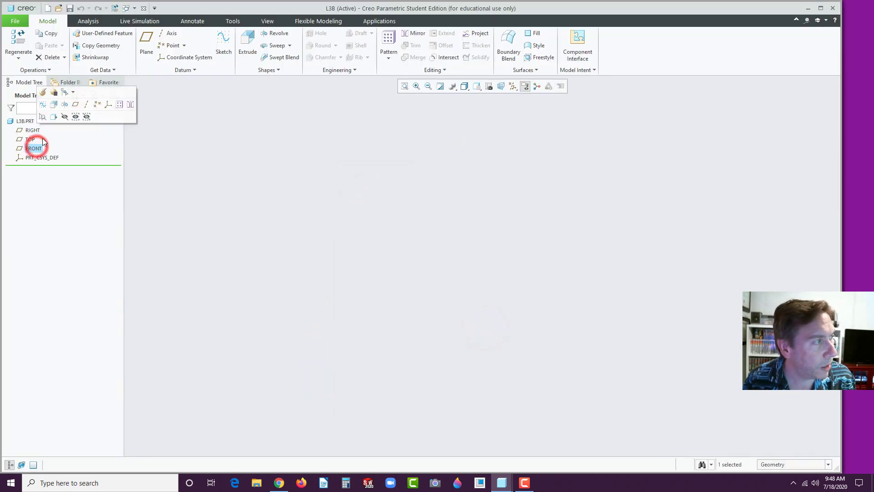
left_click(65, 105)
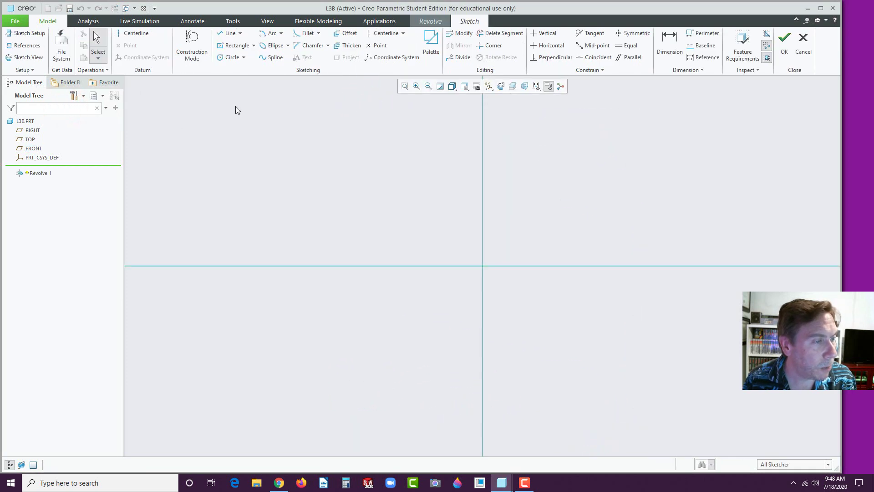
left_click(382, 35)
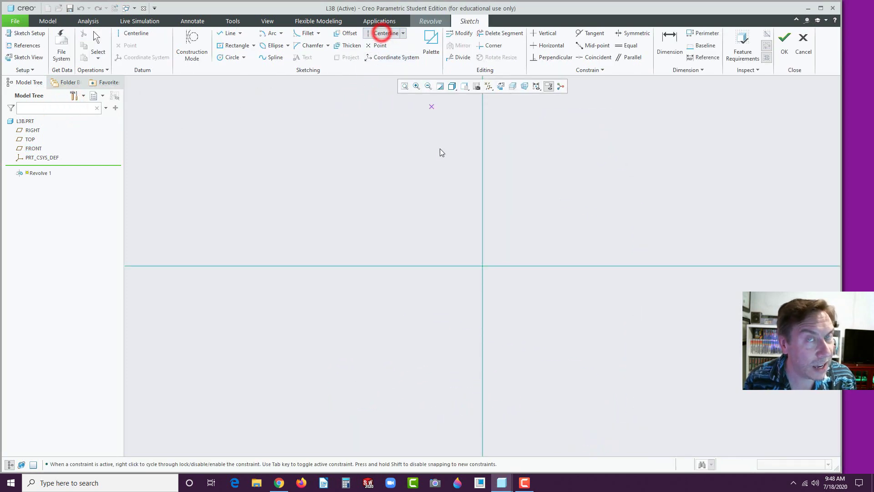
left_click(480, 269)
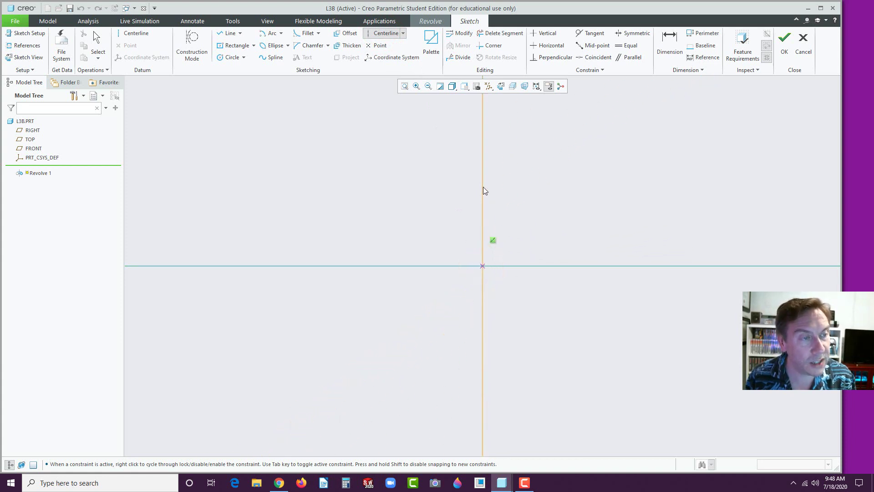
left_click(483, 187)
middle_click(523, 188)
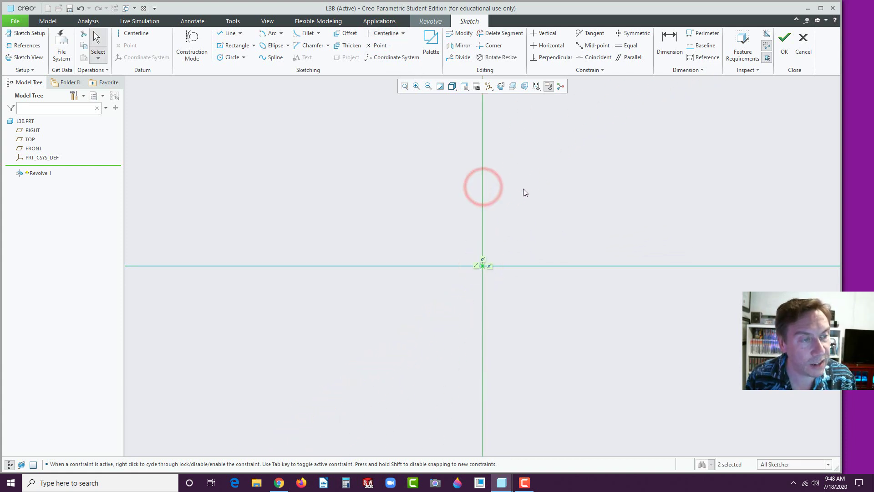
left_click(544, 204)
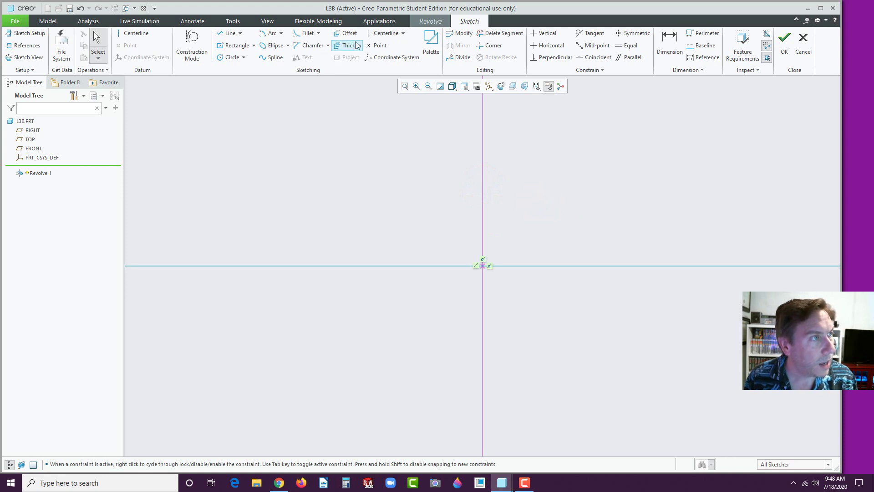
Sketch a line from the horizontal reference, about 16.7 left of the centerline, sloping up and outward to about 49.4 high
left_click(228, 33)
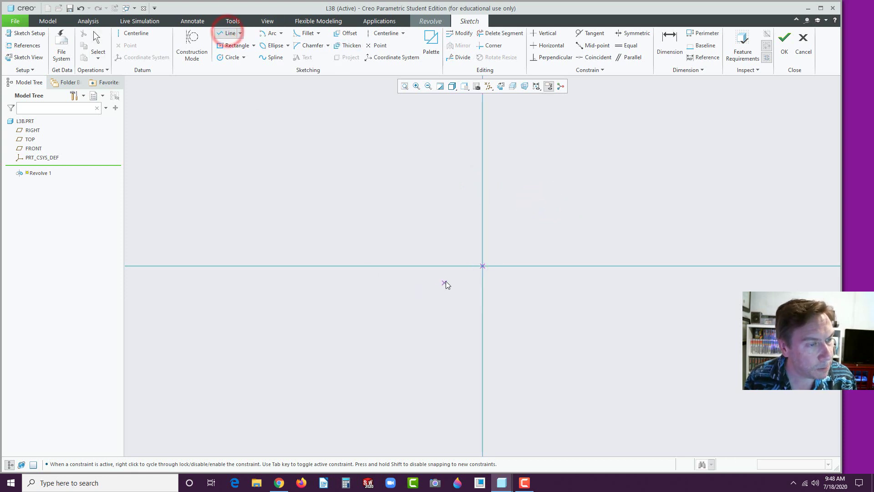
left_click(472, 268)
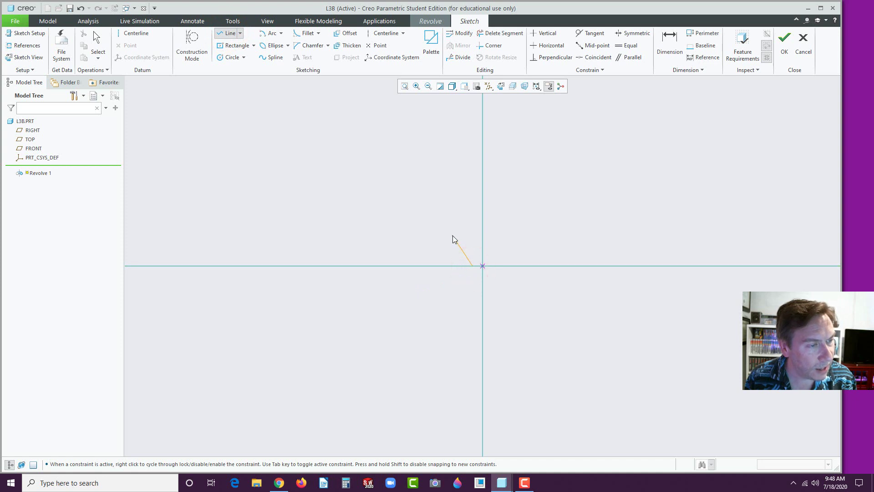
left_click(454, 236)
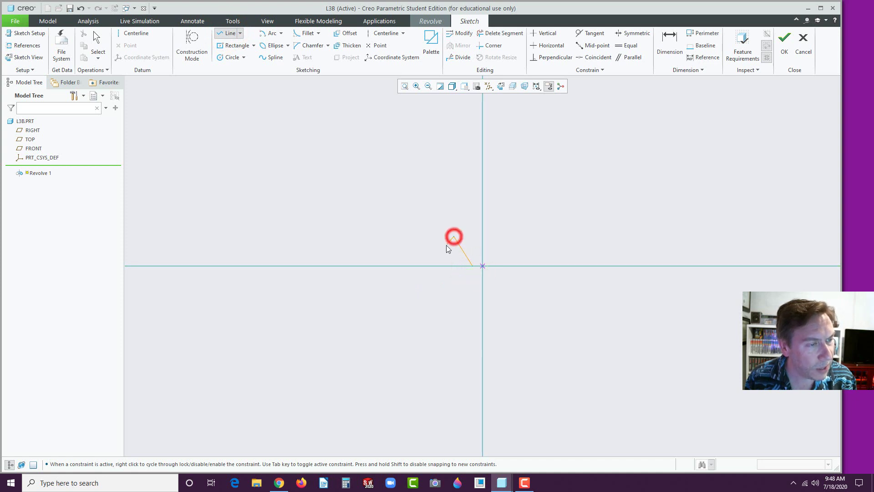
middle_click(444, 246)
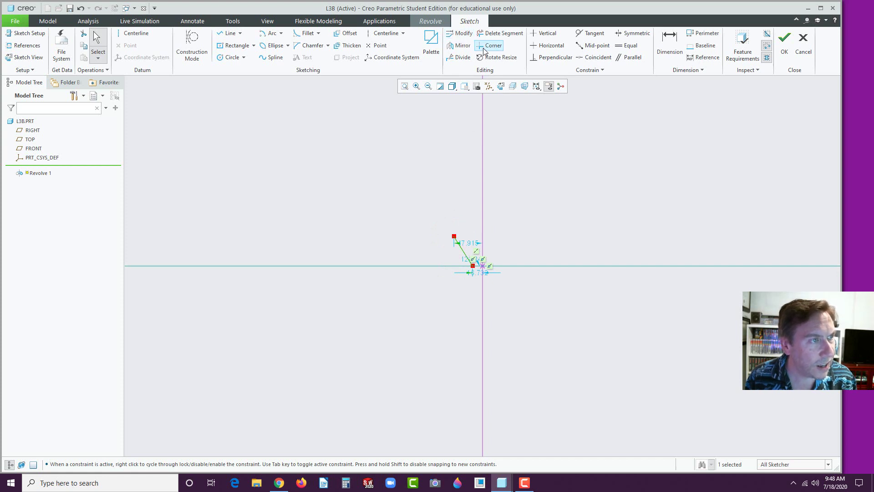
Dimension the sloped line's vertical height as 1.5 and place the dimension text close to the line
left_click(665, 41)
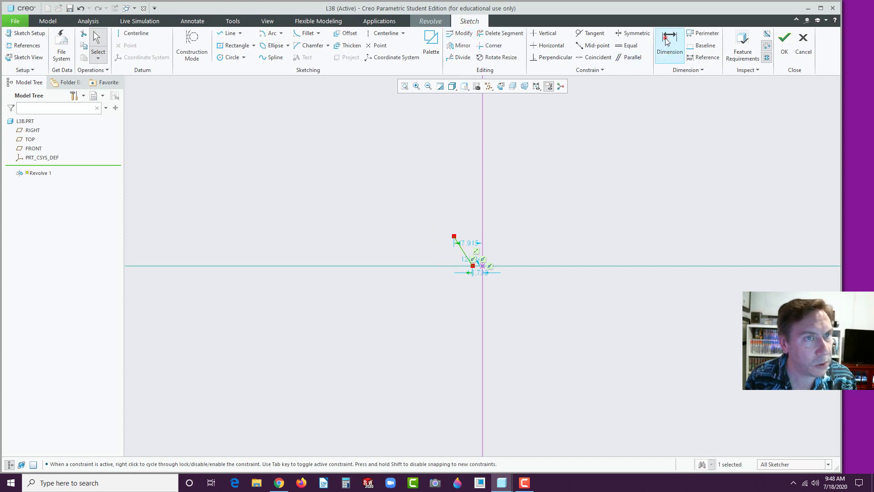
left_click(473, 267)
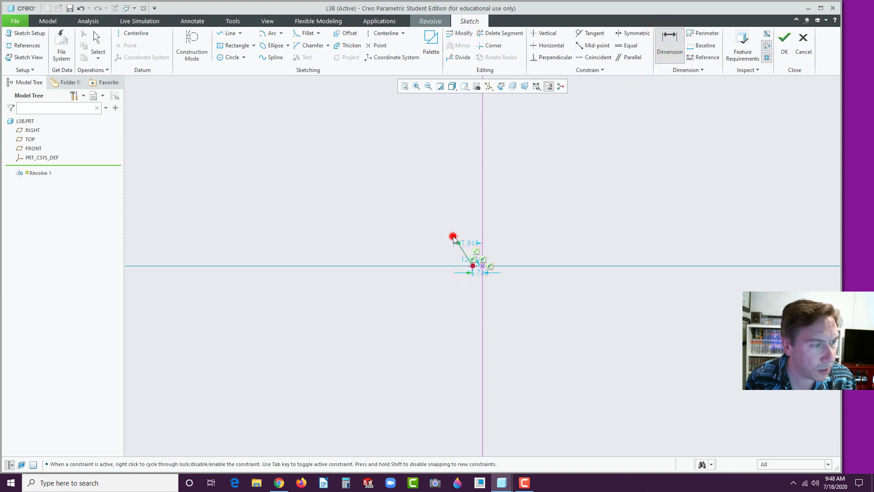
left_click(453, 236)
middle_click(414, 251)
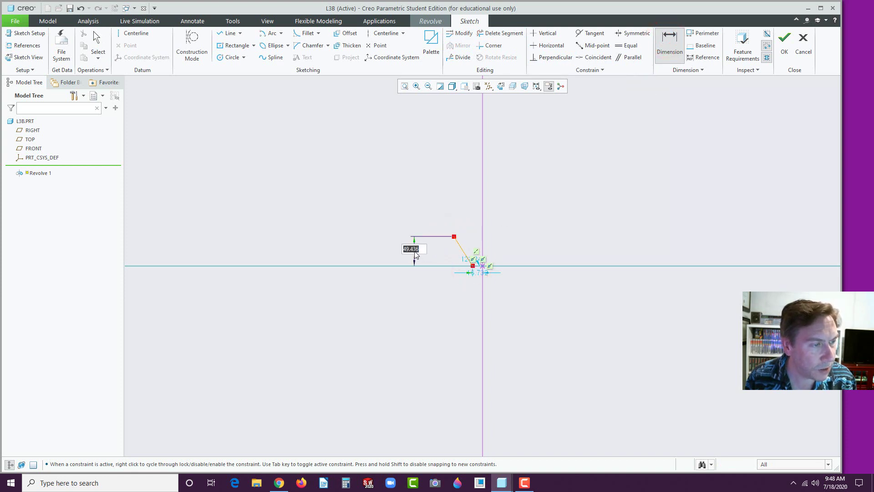
type("1.5")
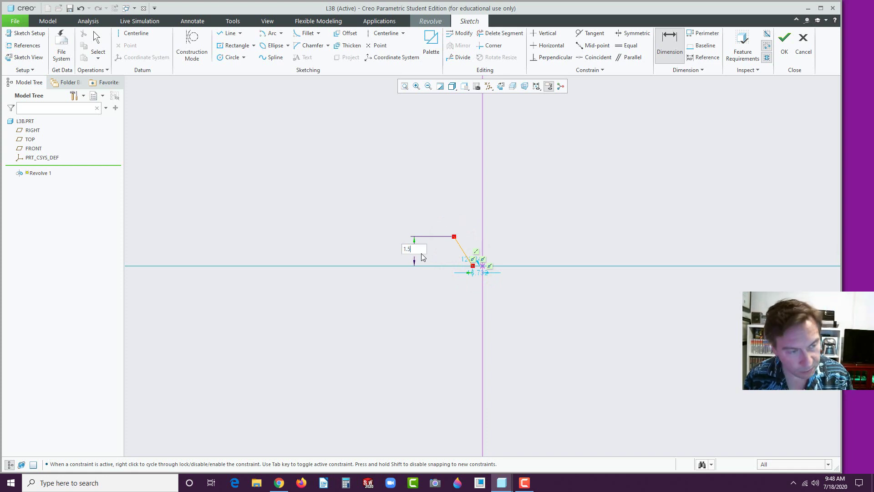
key("Return")
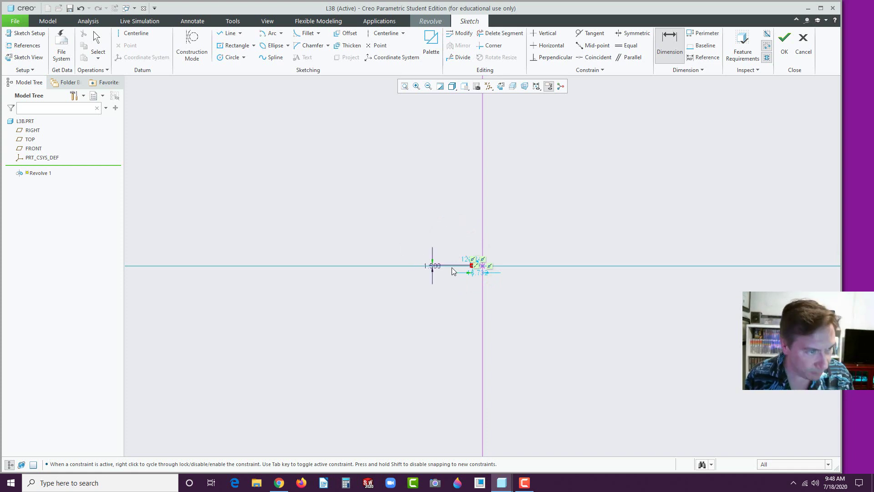
left_click(404, 86)
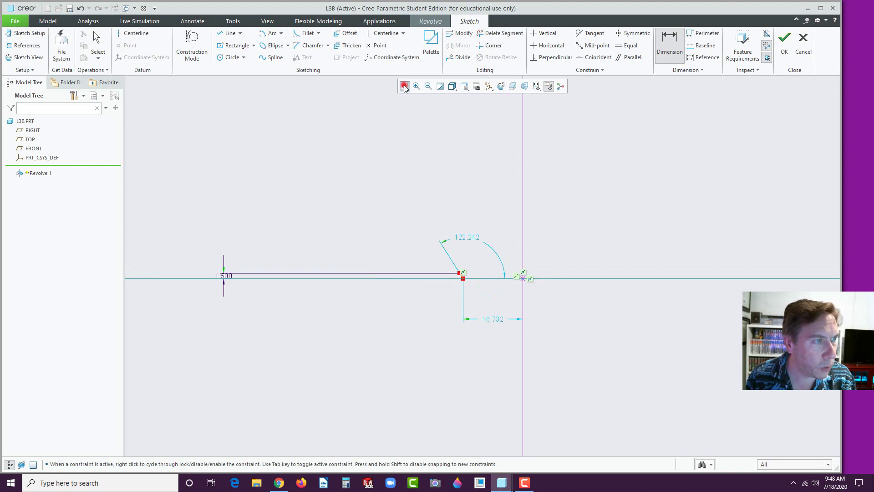
middle_click(331, 246)
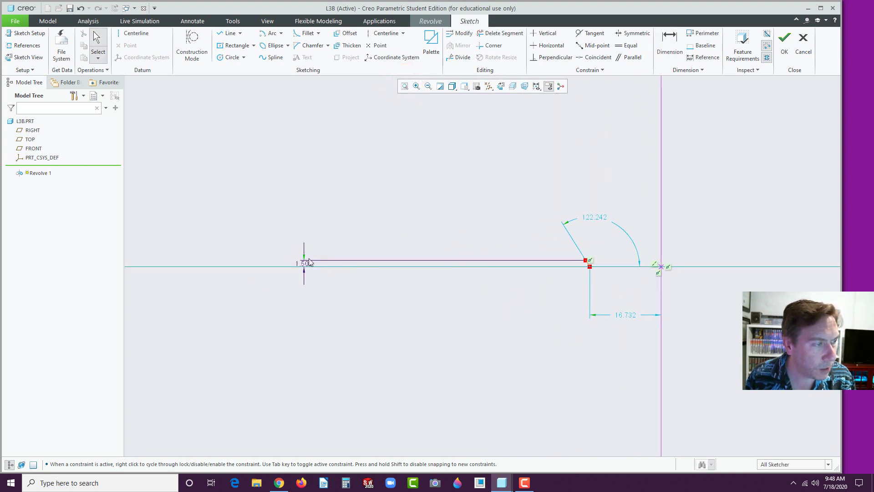
mouse_move(306, 264)
left_mouse_down()
mouse_move(580, 295)
mouse_move(625, 255)
mouse_move(628, 242)
mouse_move(618, 235)
left_mouse_up()
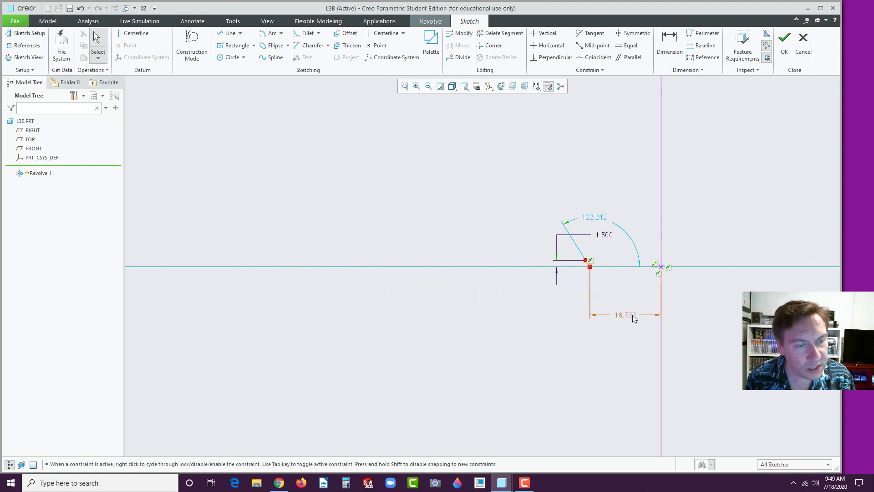
Set the horizontal distance from the sloped line's lower endpoint to the centerline to 1
double_click(625, 314)
type("1")
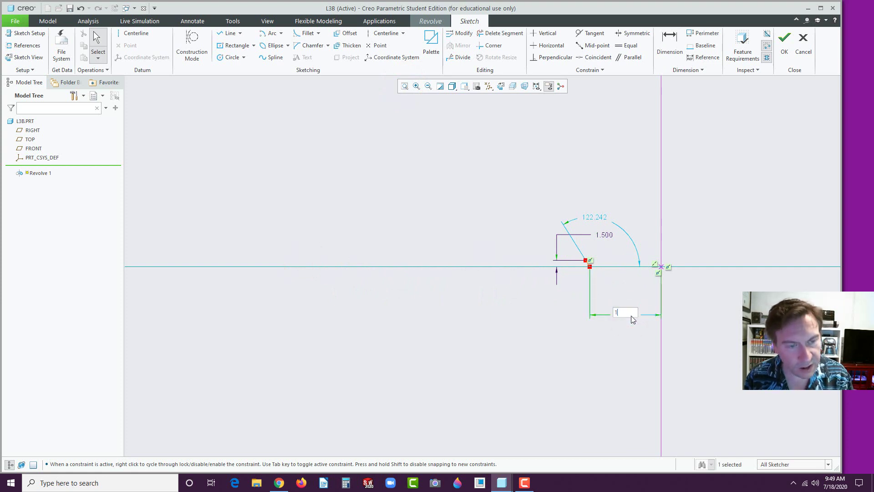
key("Return")
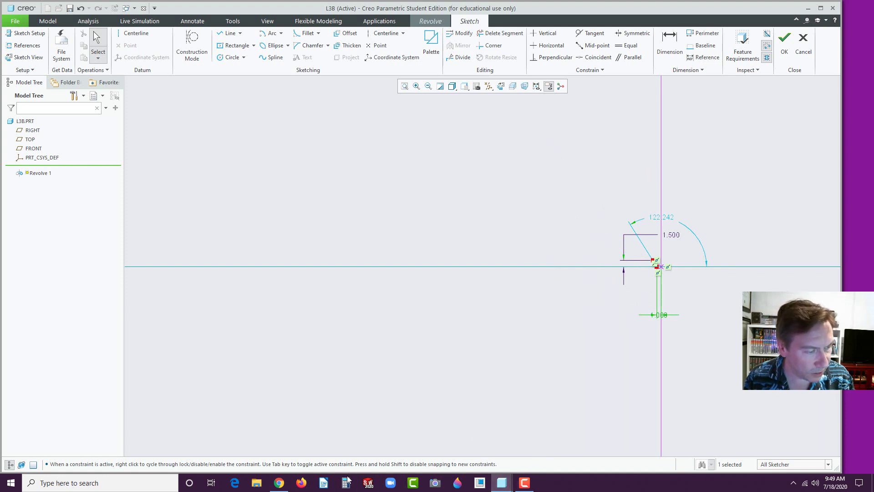
Check the section view in the L3b PDF drawing, and back in Creo Parametric dimension the sloped line at 25° to the vertical centerline
left_click(282, 481)
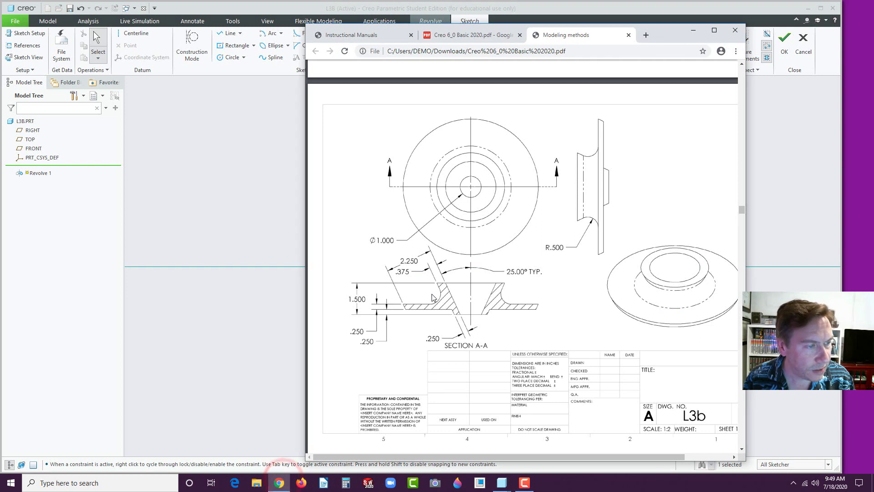
left_click(285, 218)
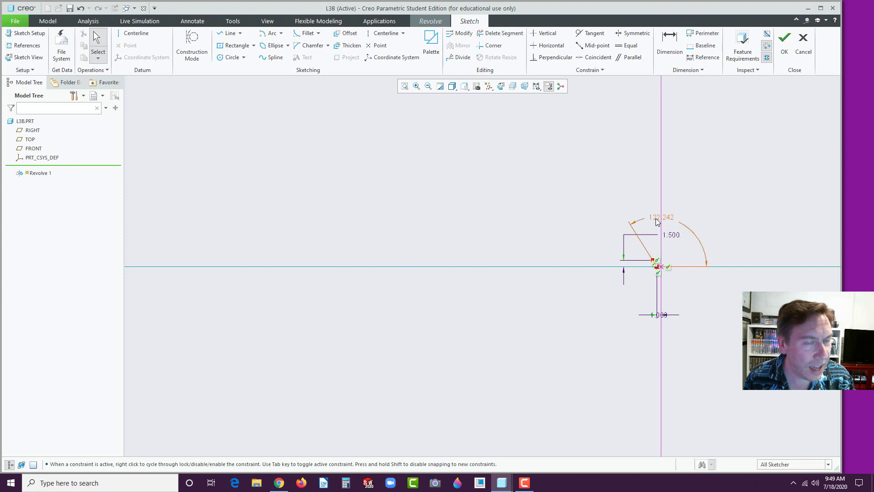
left_click(665, 43)
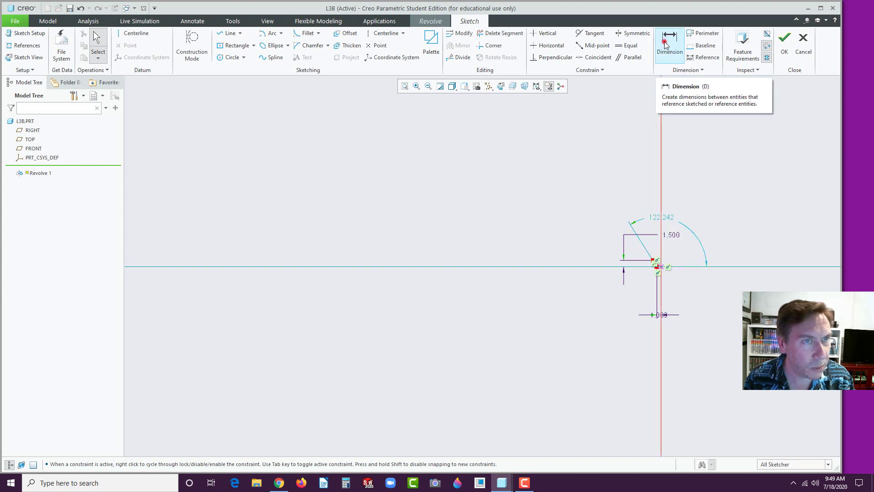
left_click(647, 253)
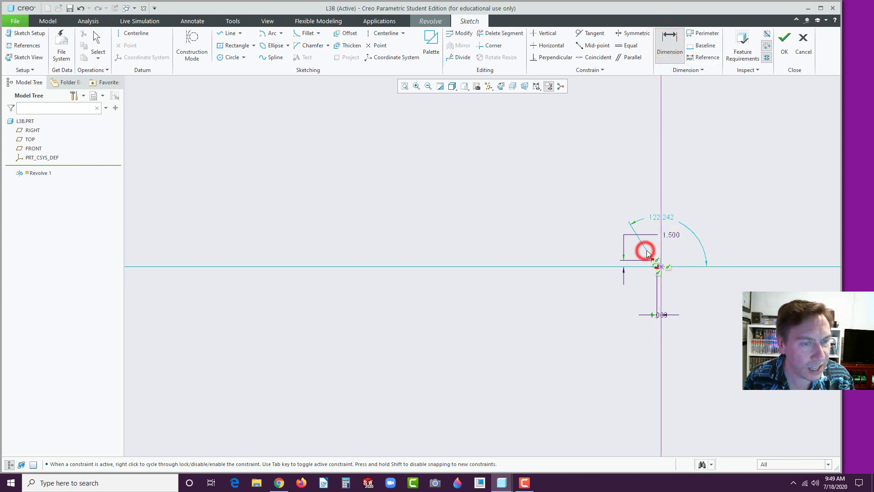
scroll(648, 253, "up", 5)
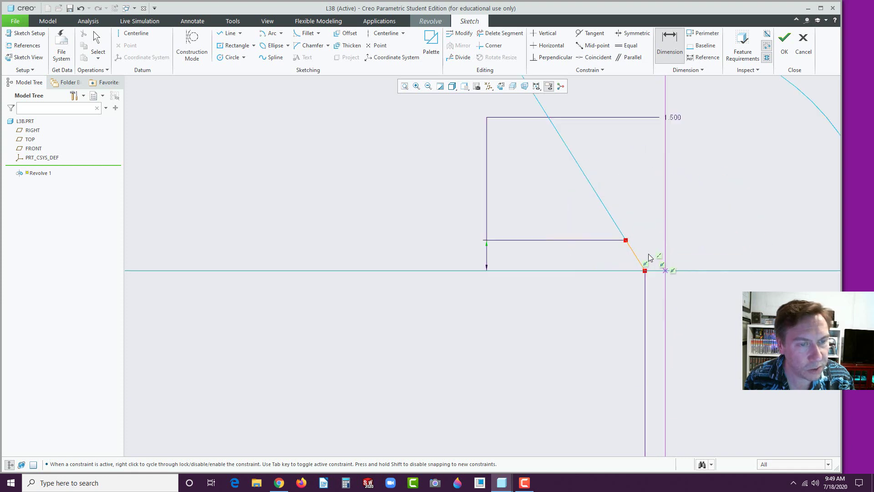
left_click(633, 252)
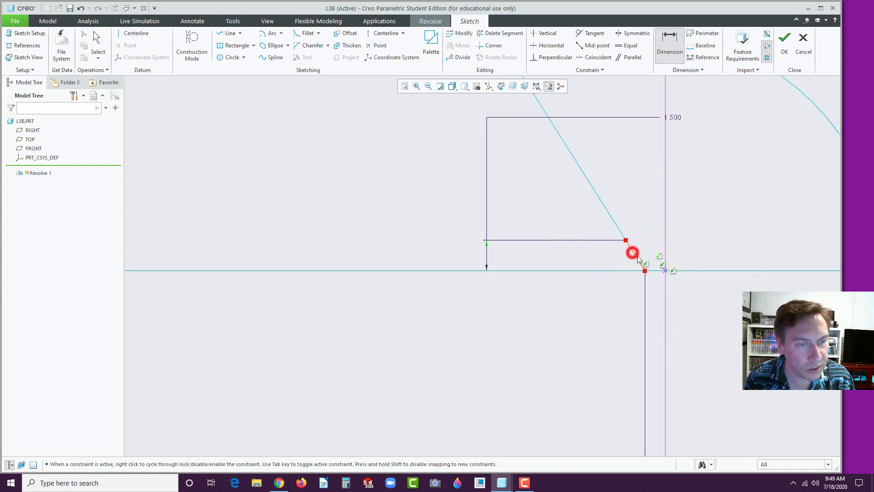
left_click(665, 217)
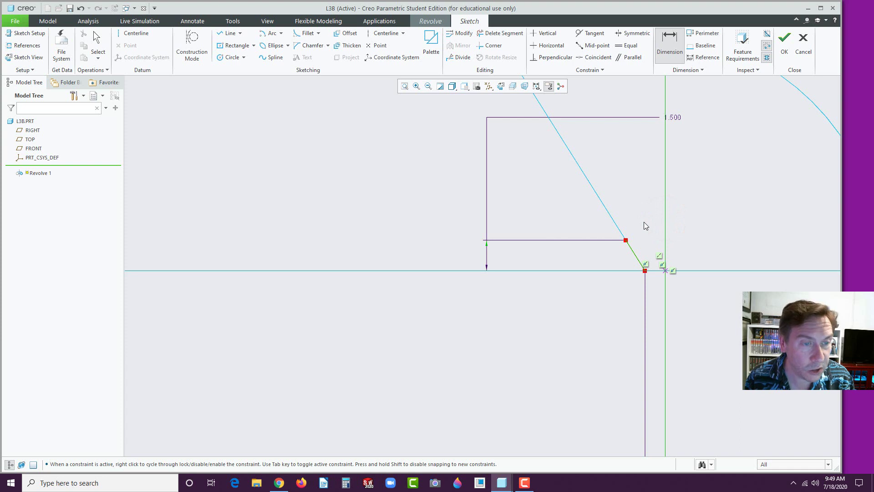
middle_click(644, 222)
type("25")
key("Return")
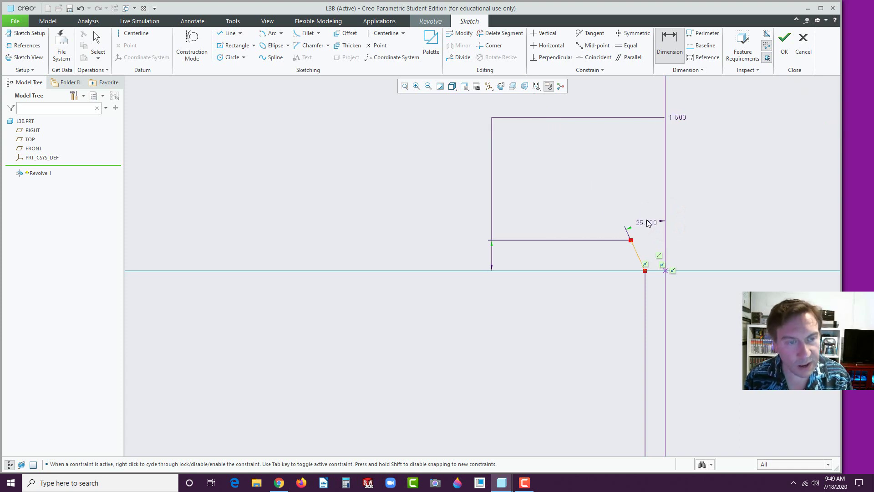
left_click(609, 277)
scroll(620, 313, "down", 3)
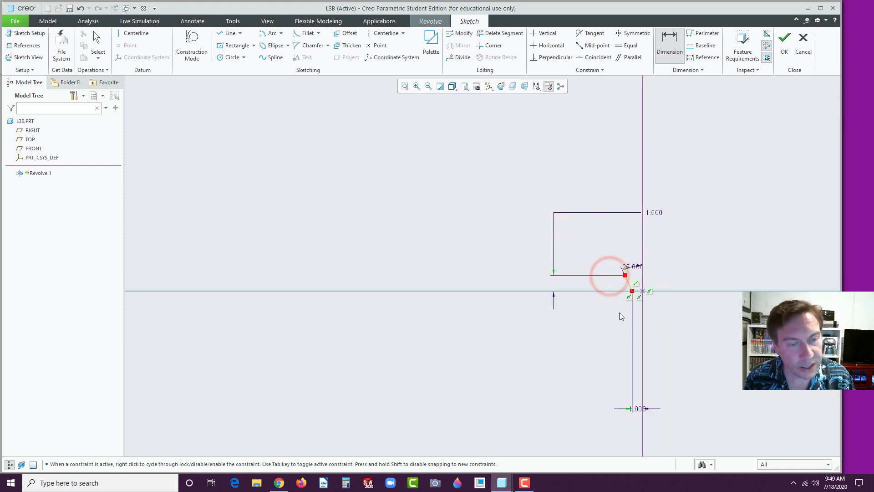
middle_click(687, 352)
Move the 1.000 and 1.500 dimensions closer to the sloped line so the sketch reads clearly
left_click_drag(639, 409, 637, 308)
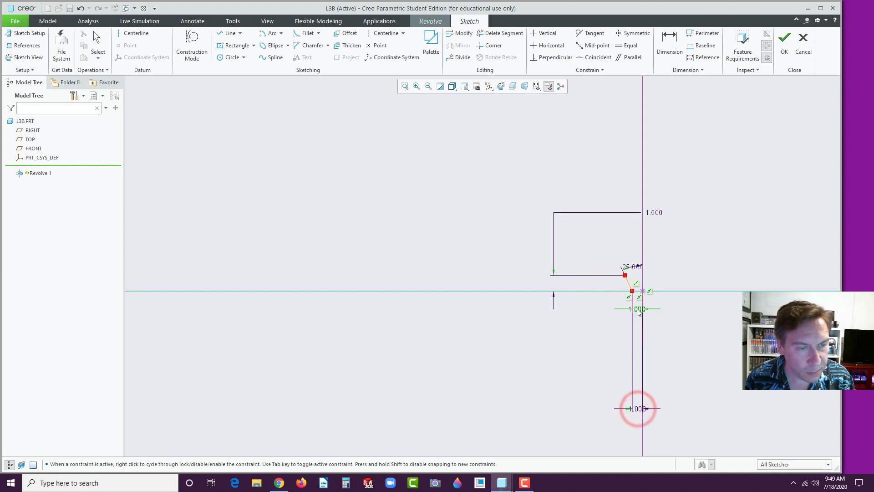
left_click_drag(653, 212, 619, 284)
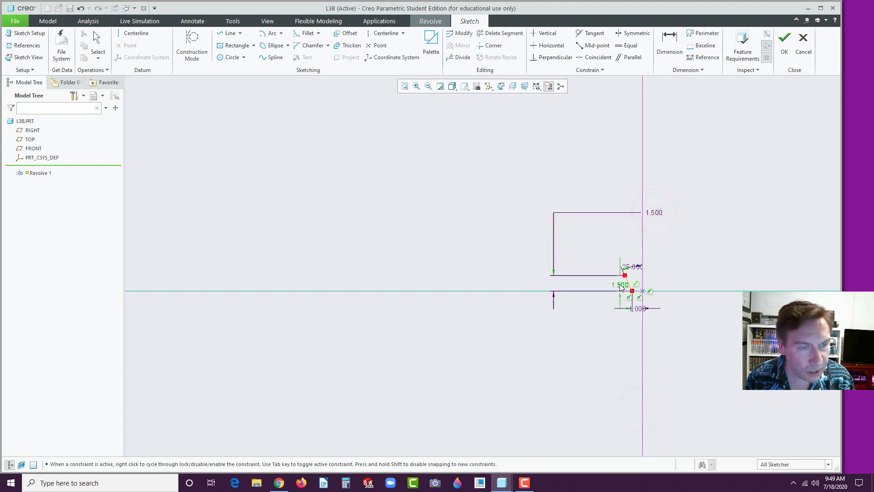
left_click(404, 87)
left_click(309, 203)
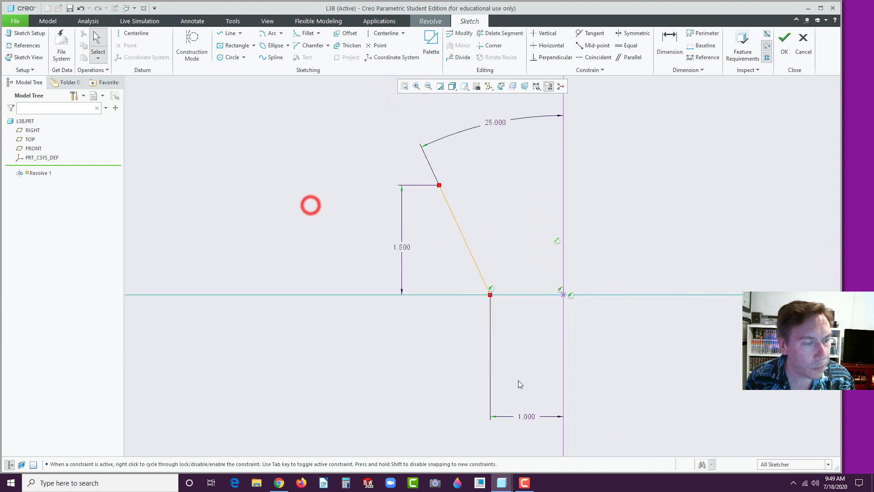
left_click_drag(527, 416, 525, 331)
left_click(455, 356)
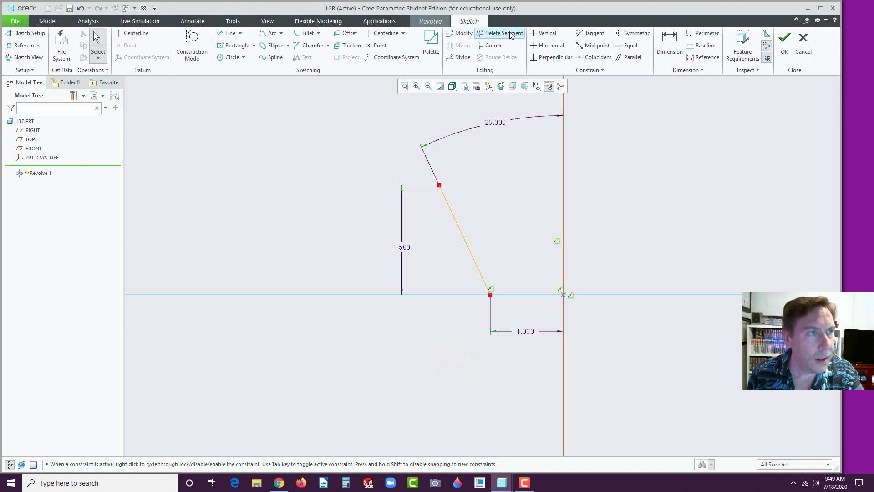
Close the profile with connected lines forming a horizontal flange, slanted edges parallel to the existing sloped line, and move the 1.500 dimension clear of it
left_click(223, 34)
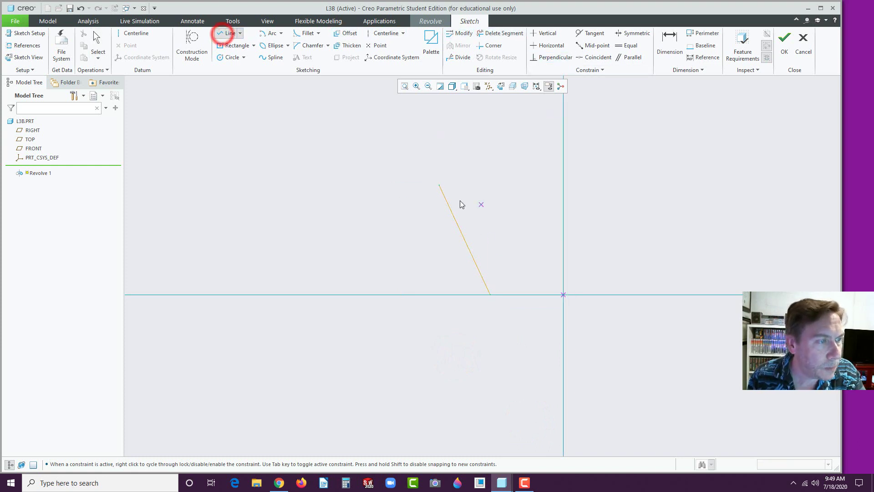
left_click(438, 186)
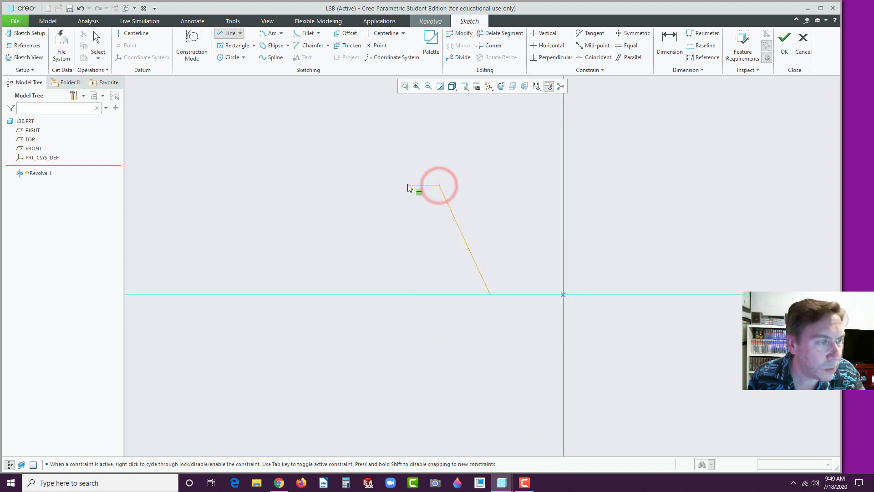
left_click(406, 184)
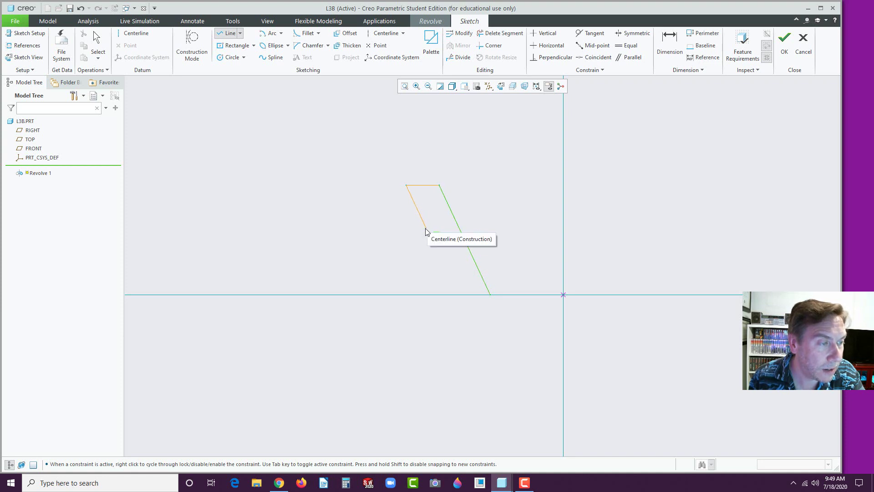
left_click(425, 228)
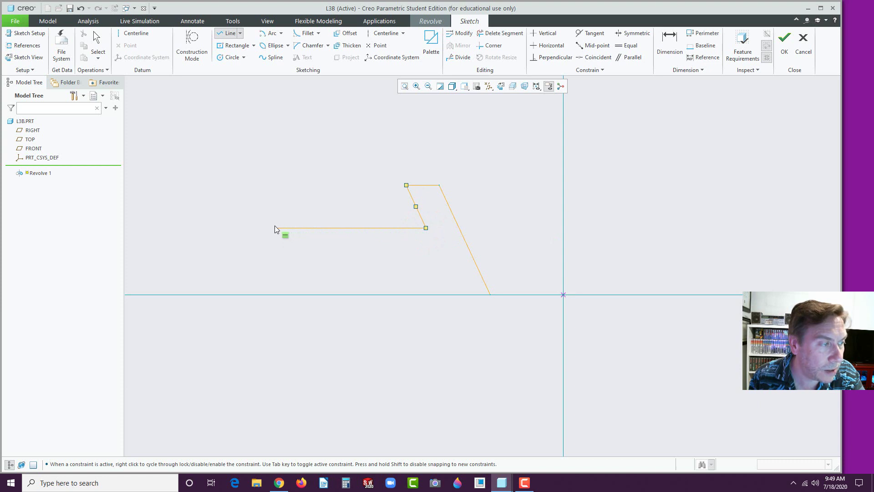
left_click(274, 227)
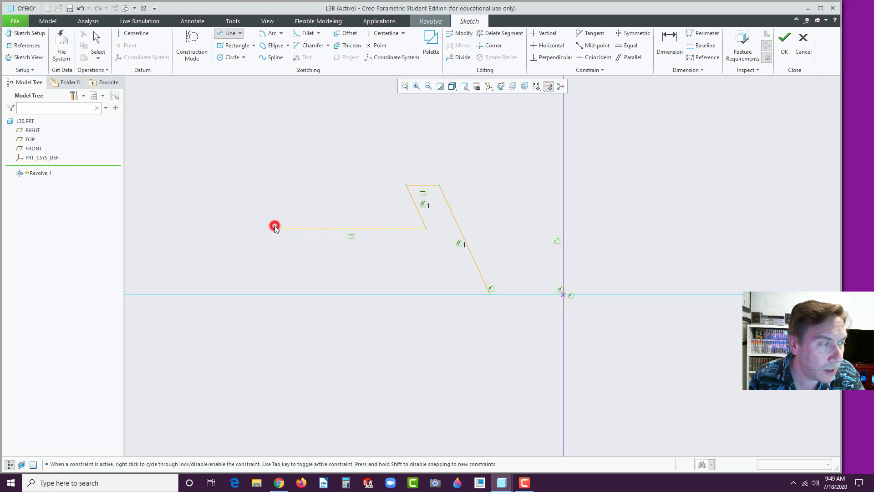
left_click(284, 248)
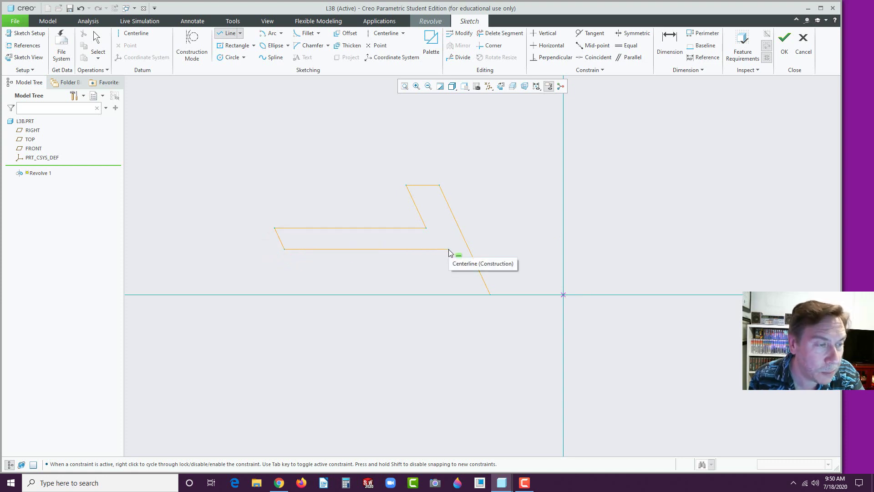
left_click(449, 250)
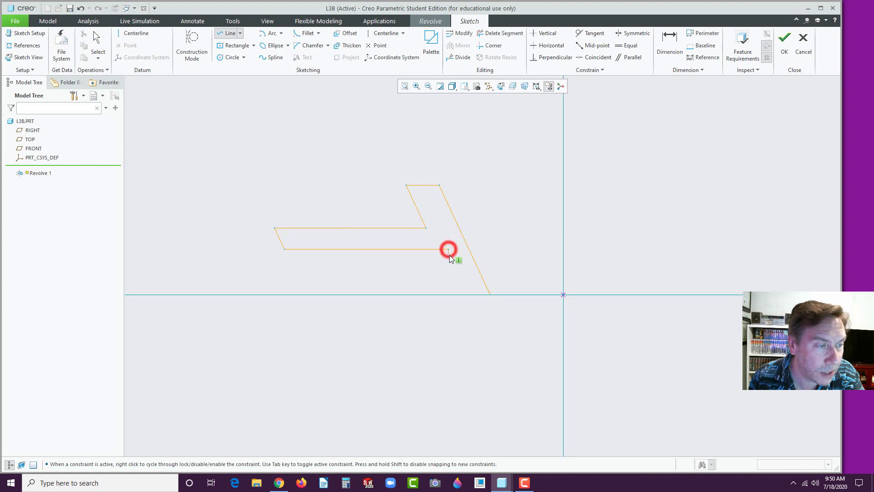
left_click(469, 294)
left_click(490, 295)
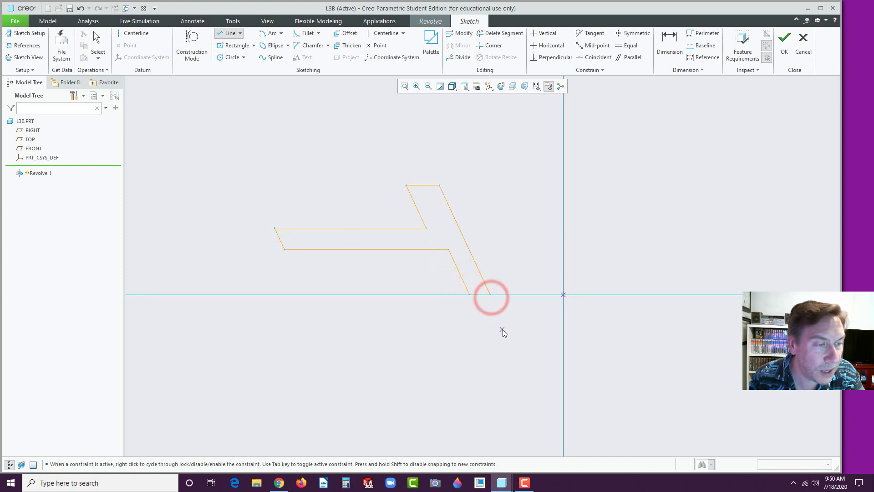
middle_click(503, 330)
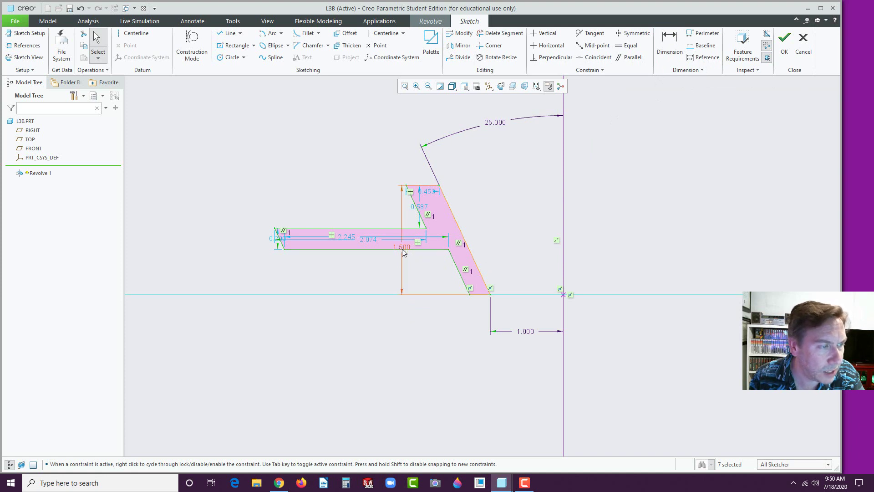
left_click_drag(402, 249, 198, 244)
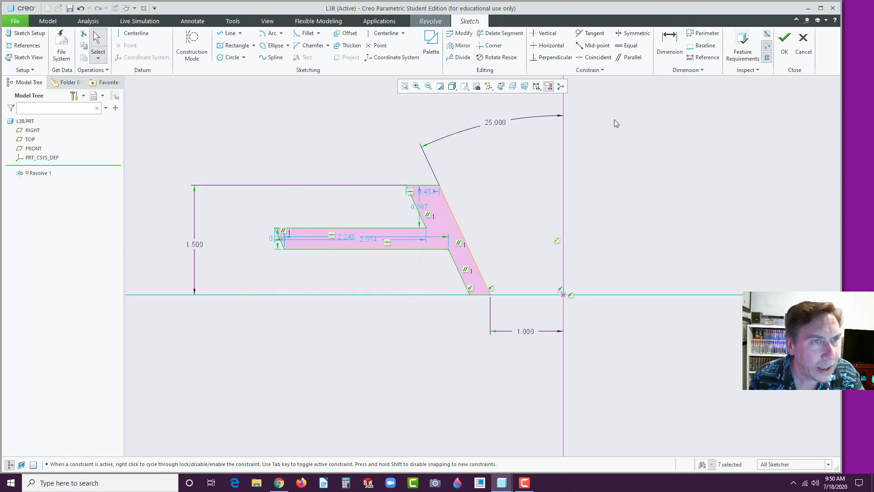
Check the section view in the PDF drawing, and back in Creo Parametric dimension the flange's slanted outer end to the inner sloped line at 2.25
left_click(669, 41)
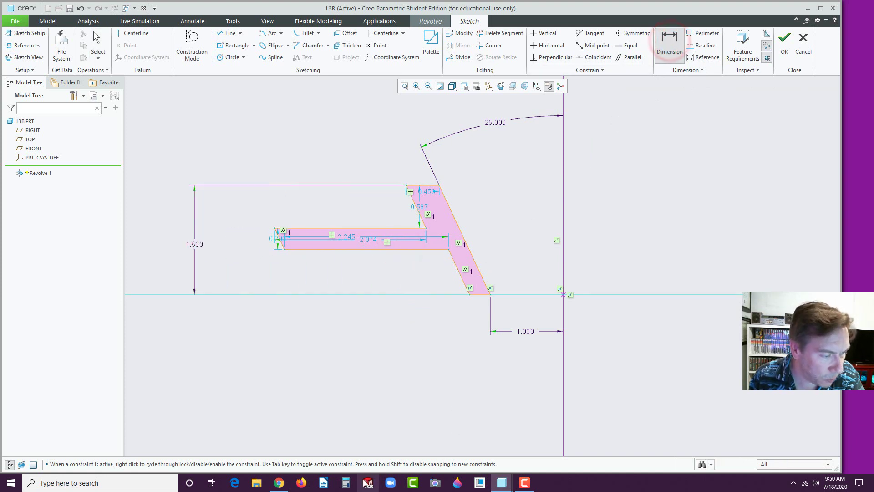
left_click(280, 482)
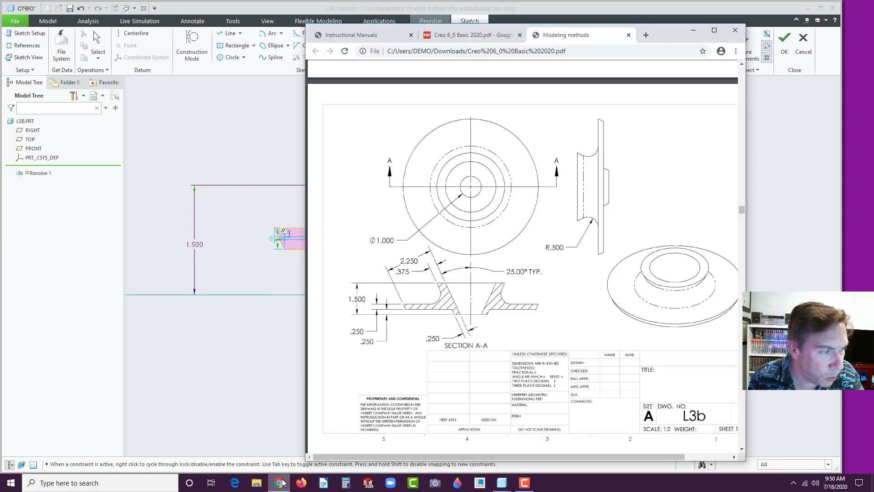
left_click(280, 482)
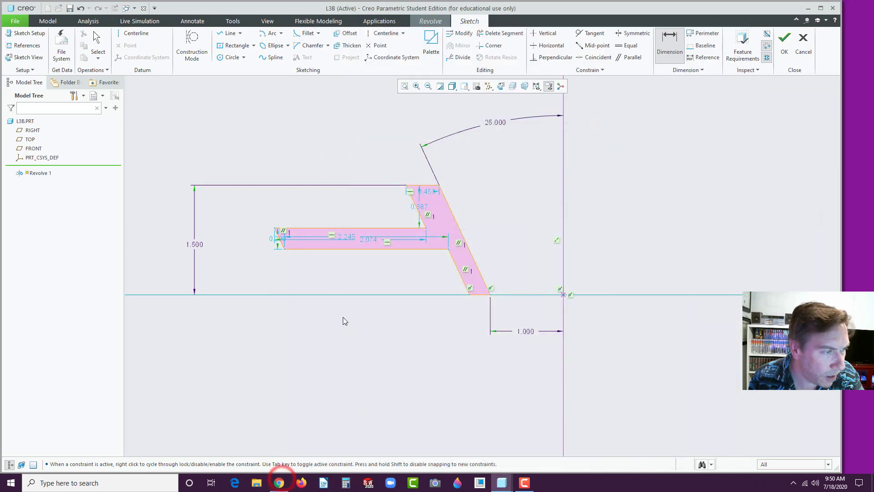
left_click(280, 241)
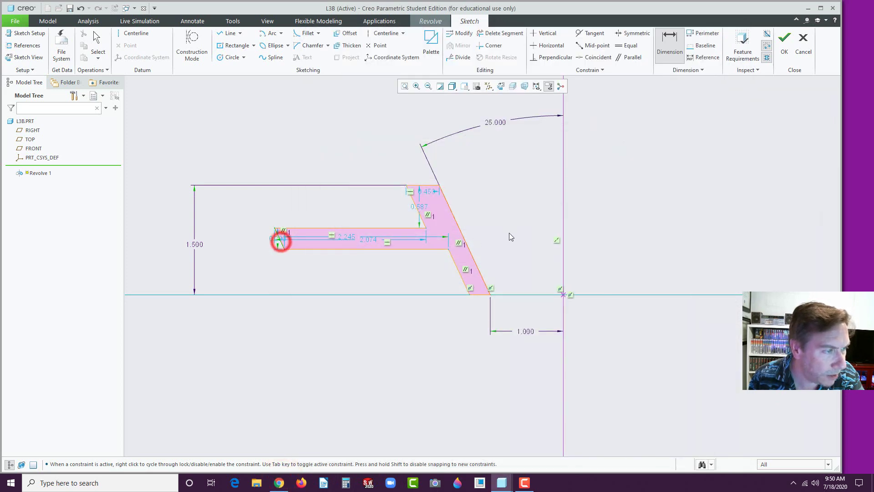
left_click(453, 216)
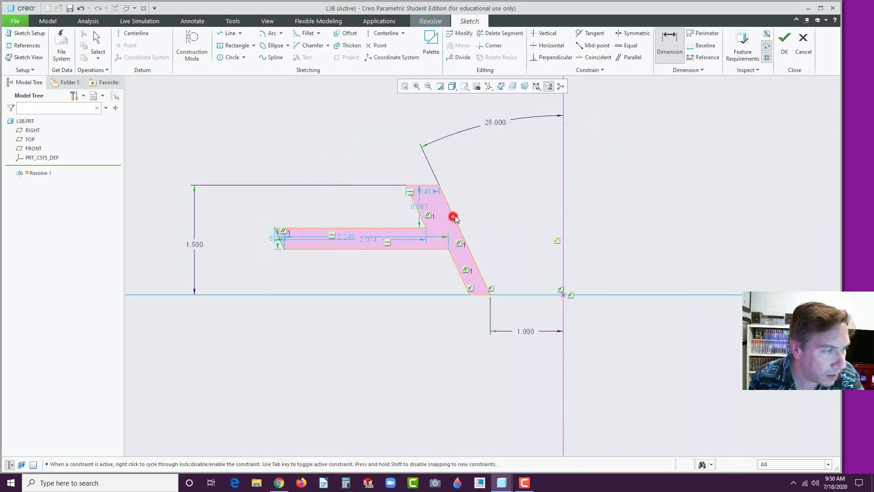
middle_click(310, 129)
type("2")
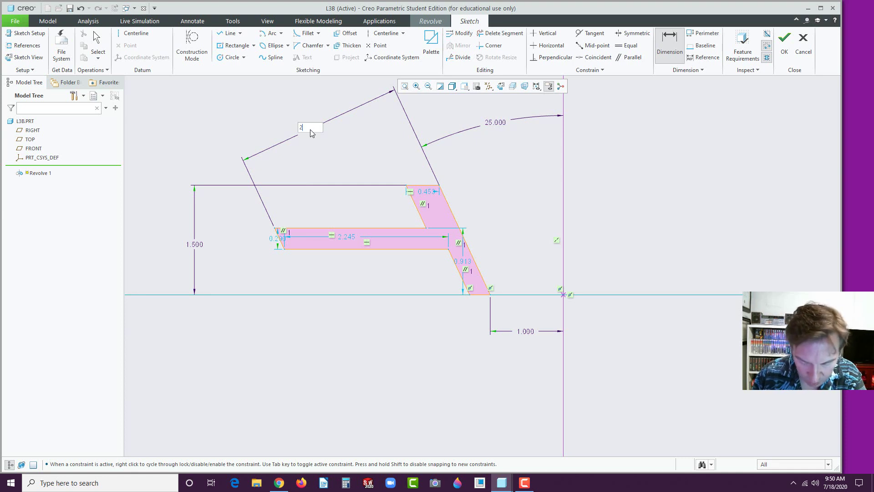
type(".25")
key("Return")
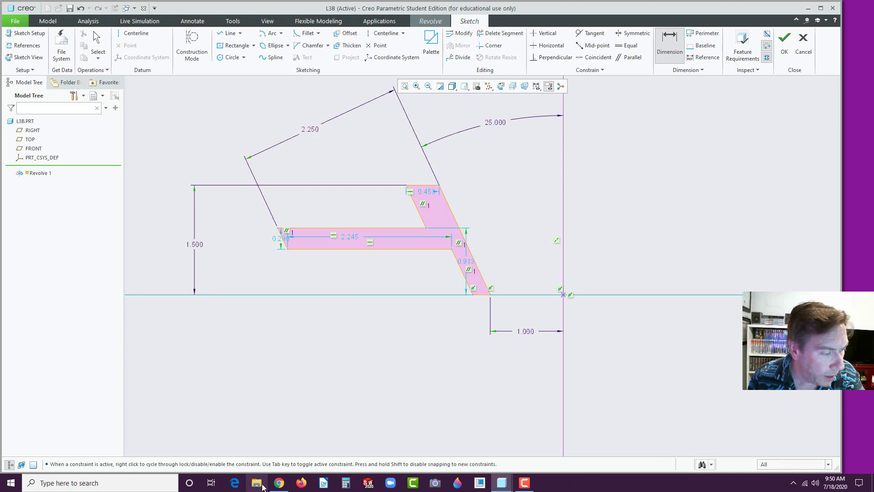
Recheck the PDF section view, and back in Creo Parametric dimension the flange's underside at 0.25 above the profile's bottom edge
left_click(279, 483)
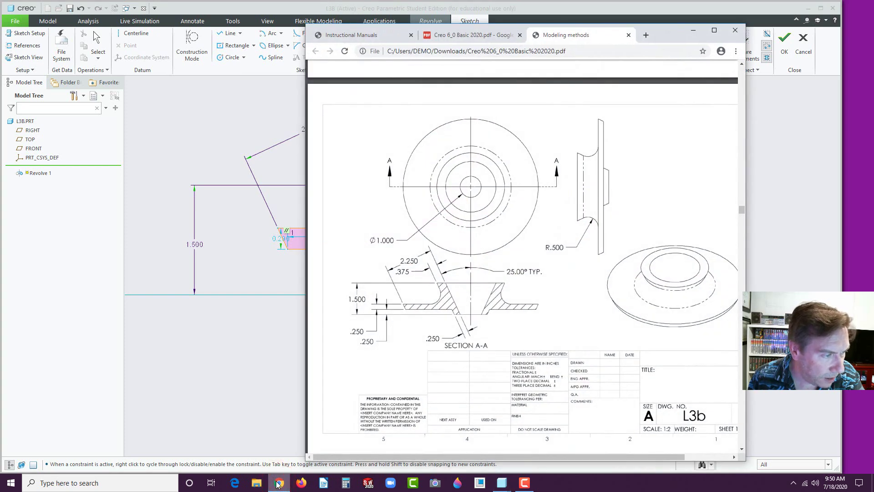
left_click(279, 484)
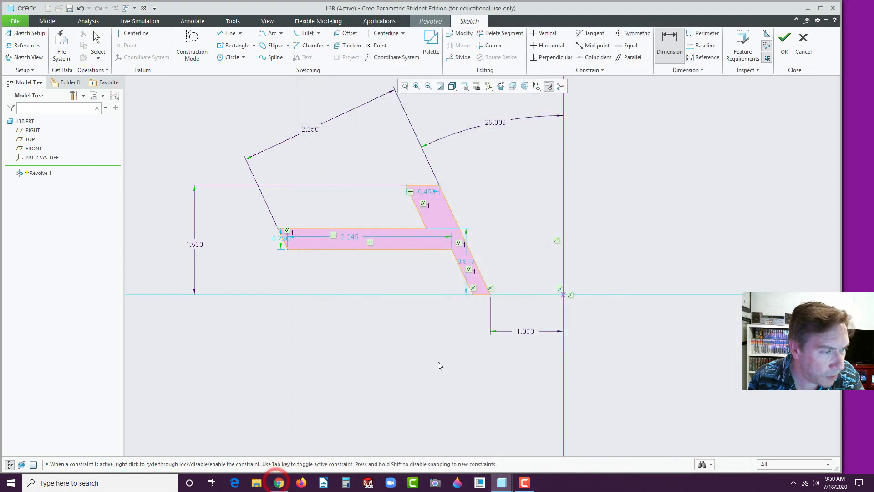
left_click(482, 294)
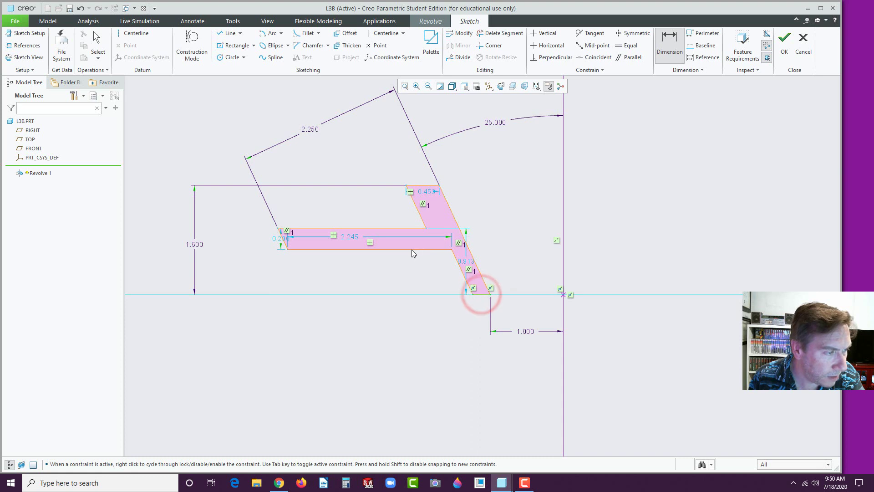
left_click(411, 249)
middle_click(240, 276)
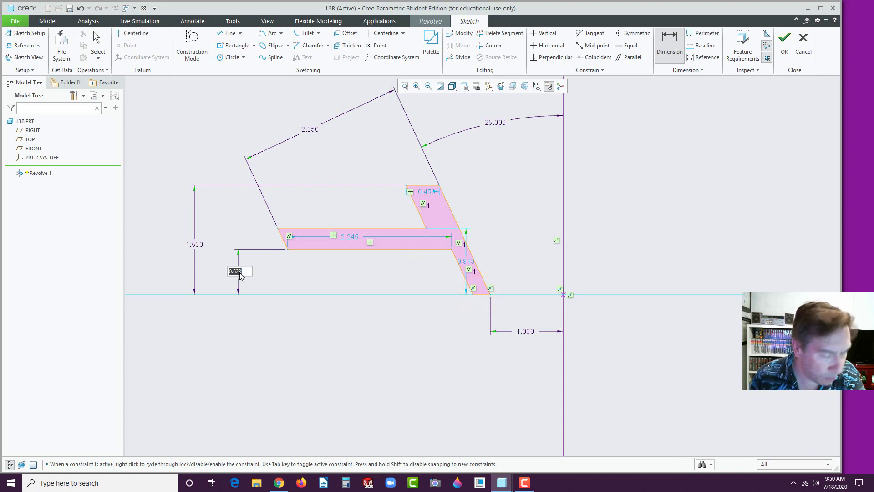
type("0.25")
key("Return")
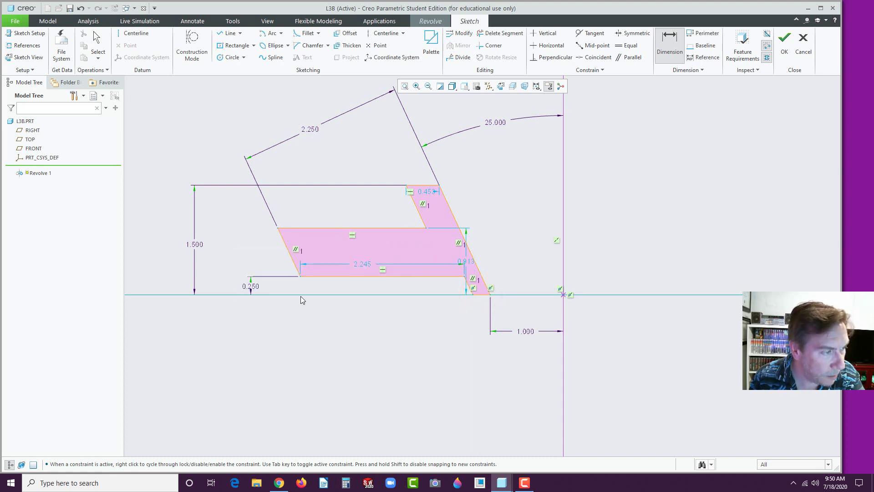
Dimension the flange thickness between its two horizontal edges as 0.25
left_click(413, 275)
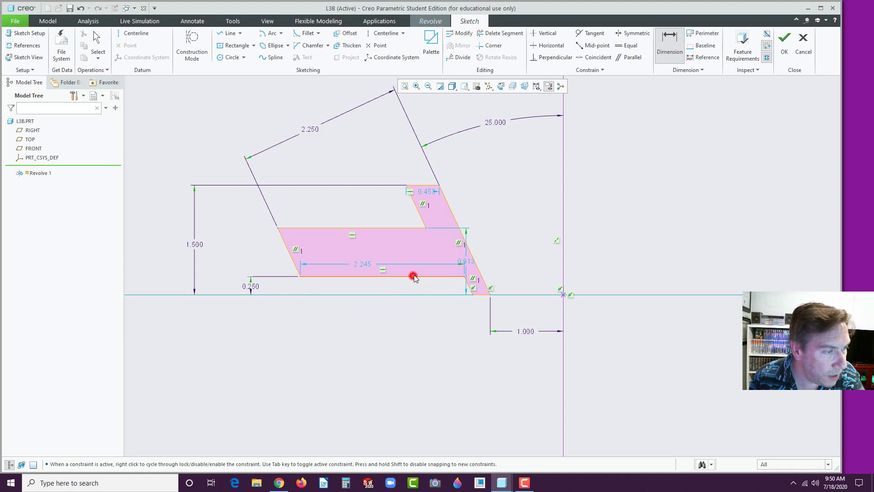
left_click(405, 227)
middle_click(256, 250)
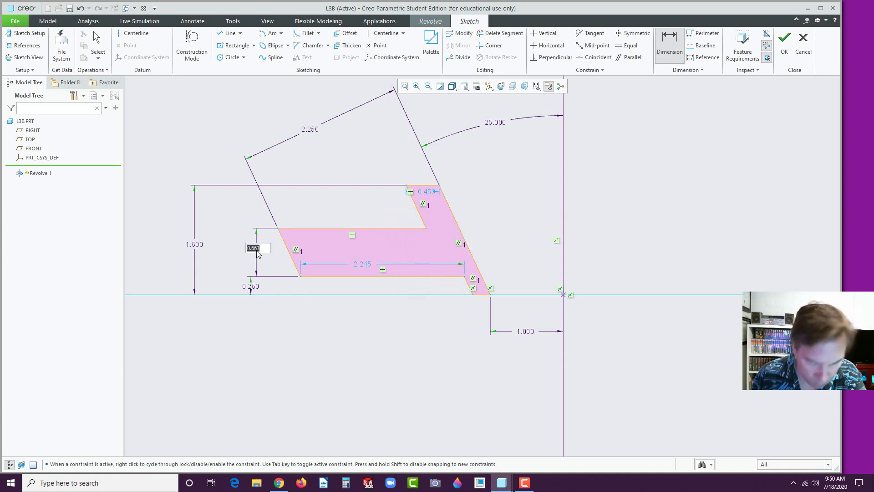
type("0.25")
key("Return")
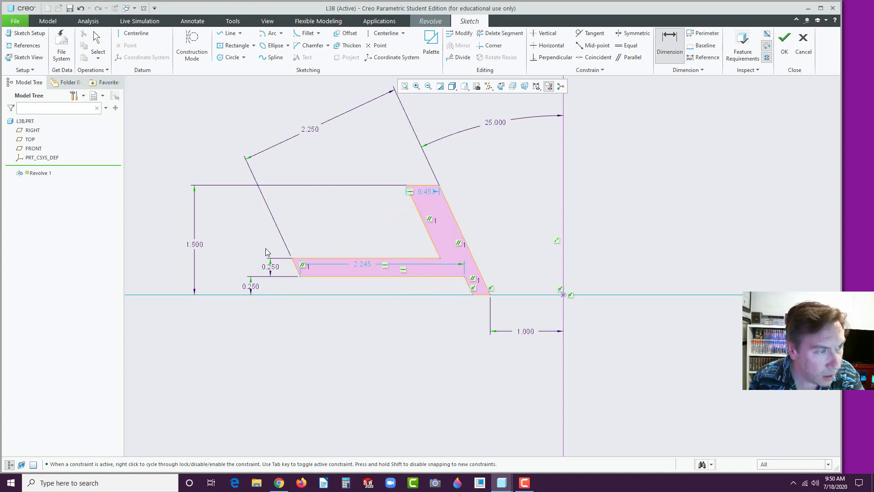
Recheck the PDF section view, and back in Creo Parametric dimension the upper sloped wall's thickness between its parallel edges as 0.375
left_click(281, 483)
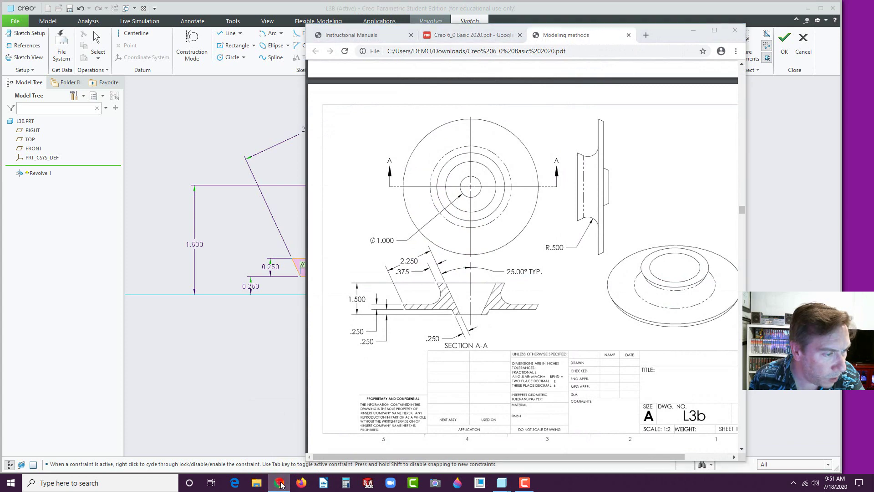
left_click(281, 483)
left_click(429, 233)
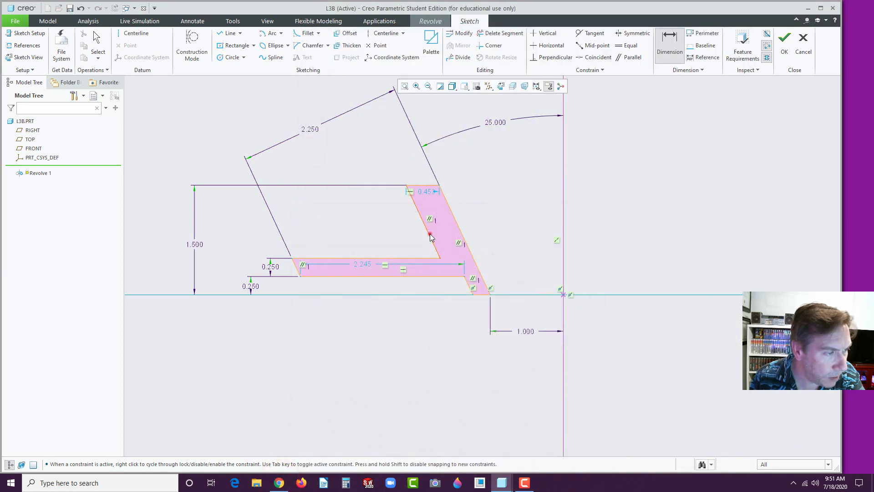
left_click(458, 227)
middle_click(404, 166)
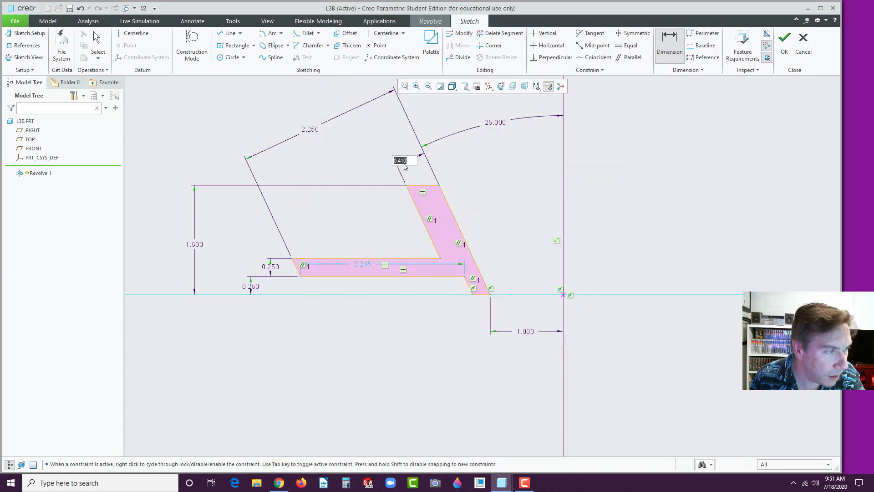
type(".375")
key("Return")
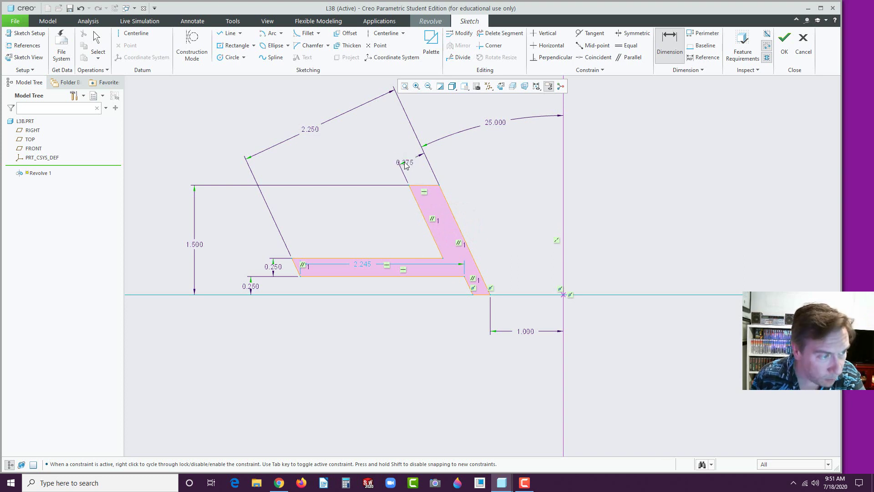
Dimension the thickness of the short sloped lip below the flange as 0.25 between its parallel edges
left_click(465, 284)
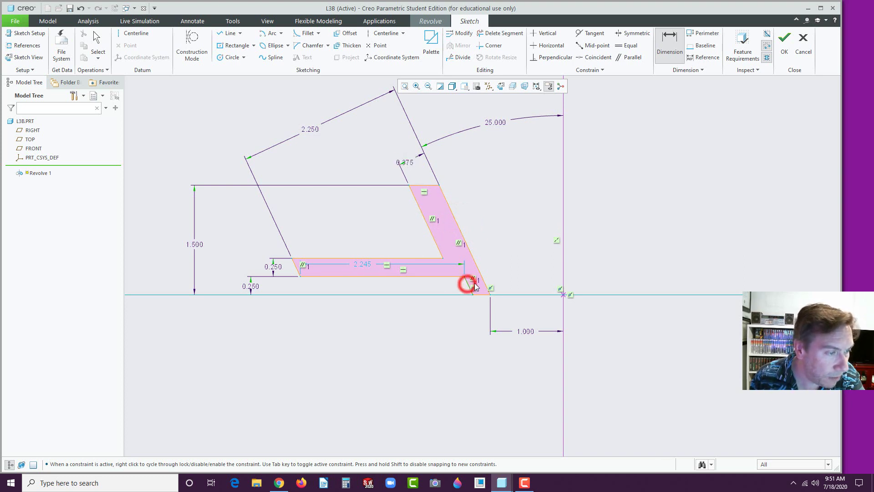
left_click(484, 280)
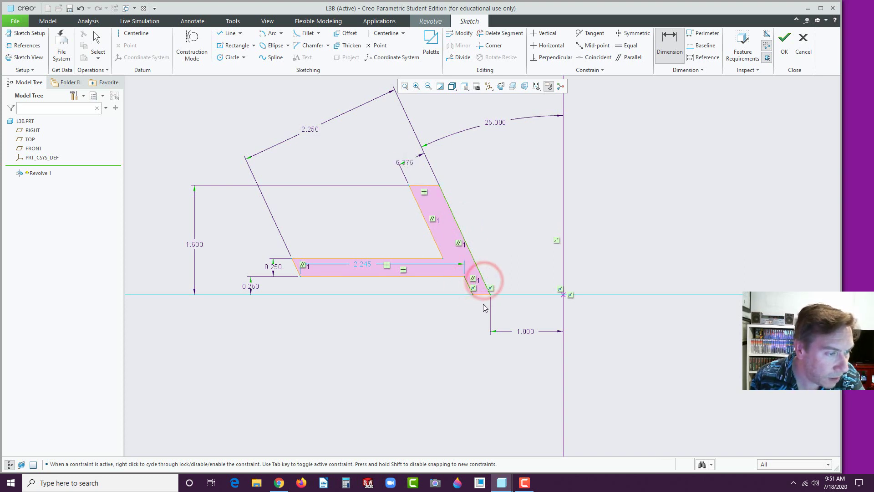
middle_click(486, 307)
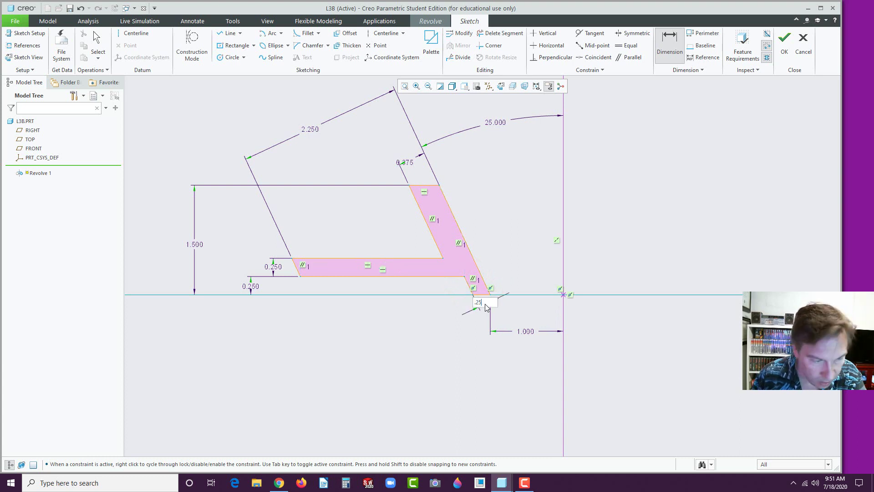
type(".25")
key("Return")
middle_click(470, 349)
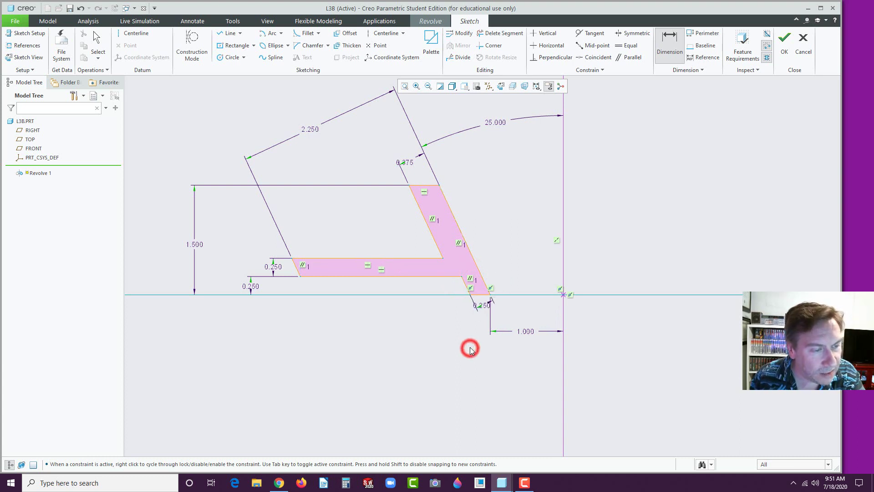
Set the horizontal distance from the inner sloped line's lower endpoint to the centerline to 0.5
double_click(527, 331)
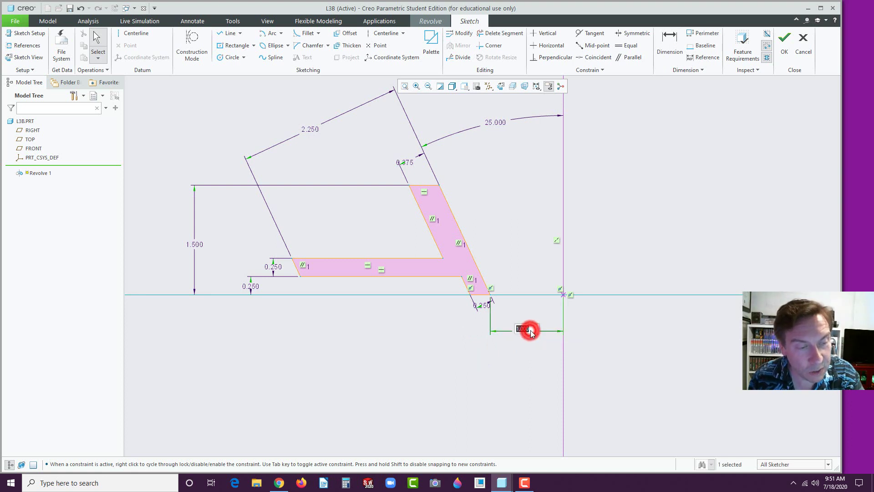
type(".5")
key("Return")
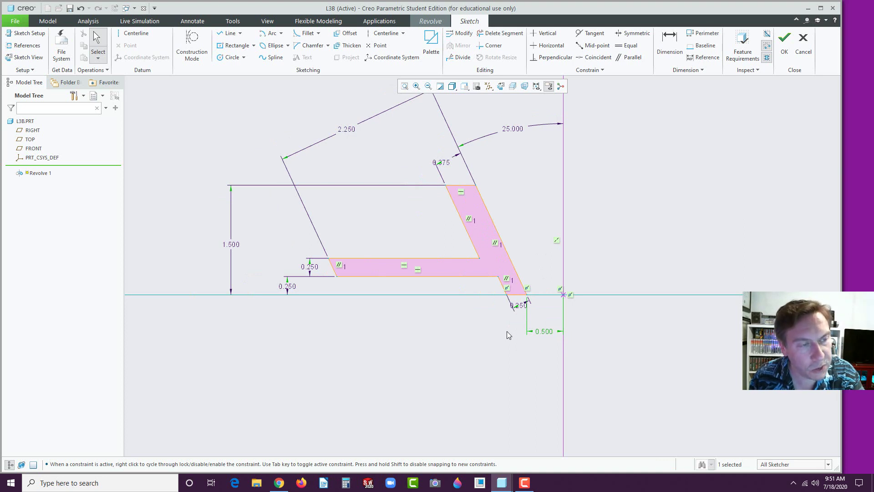
Accept the finished section sketch and complete the Revolve as a 360° solid about the internal centerline
left_click(412, 327)
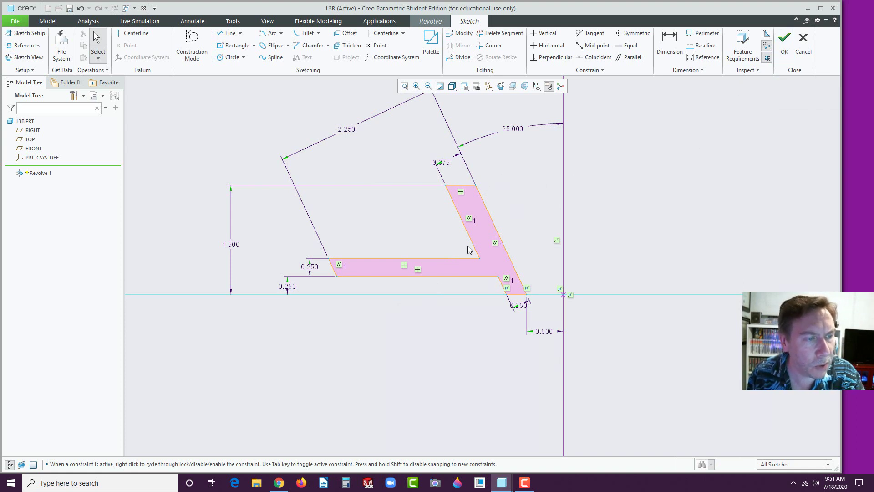
left_click(782, 45)
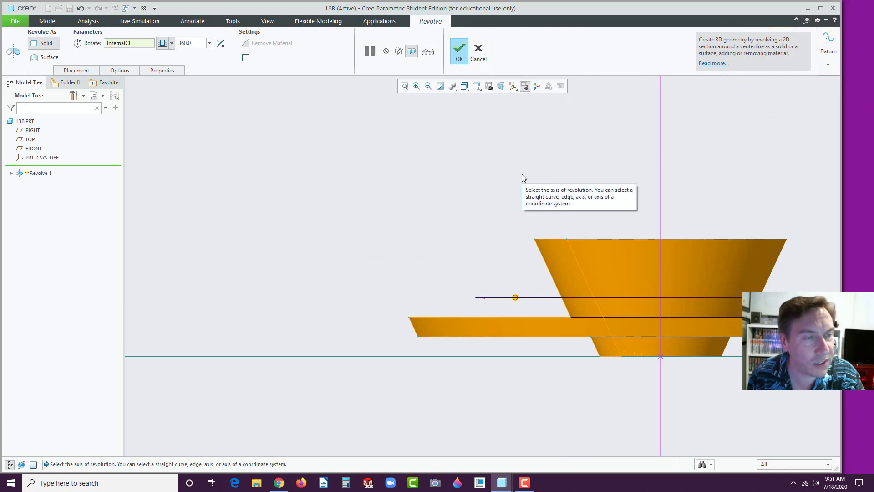
key("ctrl+d")
middle_click_drag(586, 266, 643, 176)
left_click(460, 50)
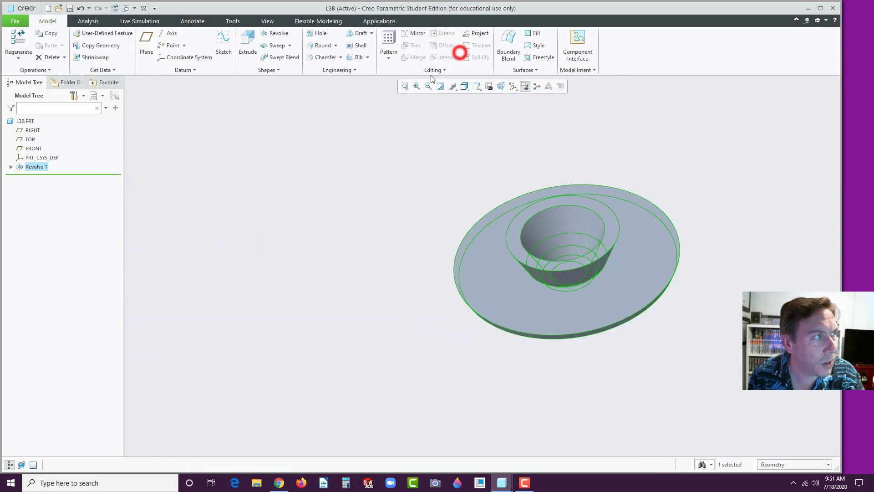
Check the PDF drawing, then in Creo Parametric round the edge where the conical wall meets the flange's upper face with a 0.500 radius
left_click(314, 46)
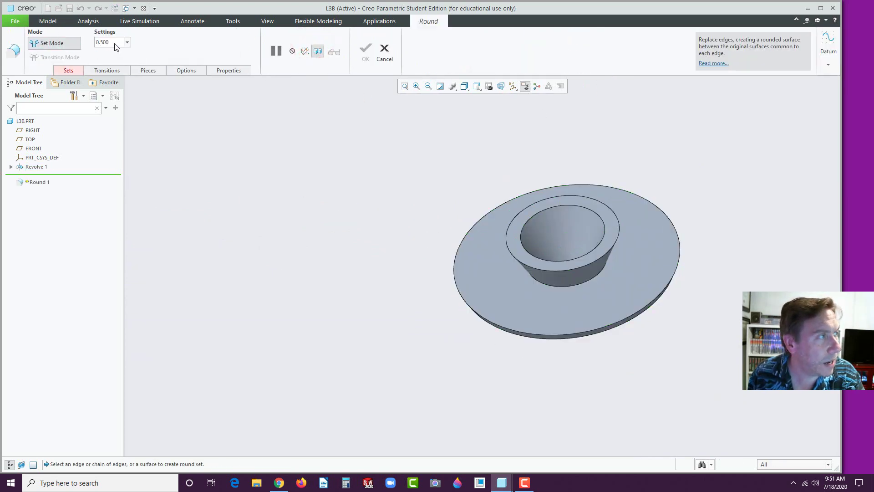
left_click(280, 483)
left_click(240, 209)
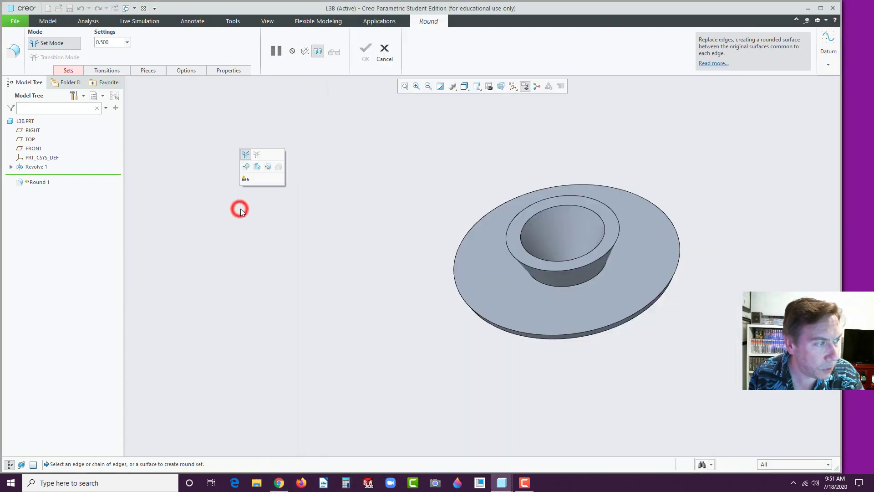
left_click(547, 284)
left_click(365, 57)
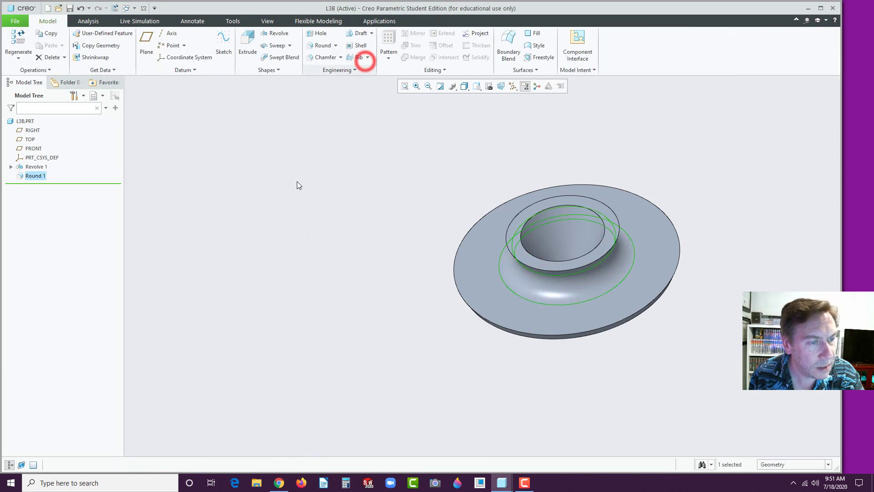
left_click(300, 196)
mouse_move(569, 236)
middle_mouse_down()
mouse_move(549, 220)
mouse_move(506, 228)
mouse_move(495, 245)
middle_mouse_up()
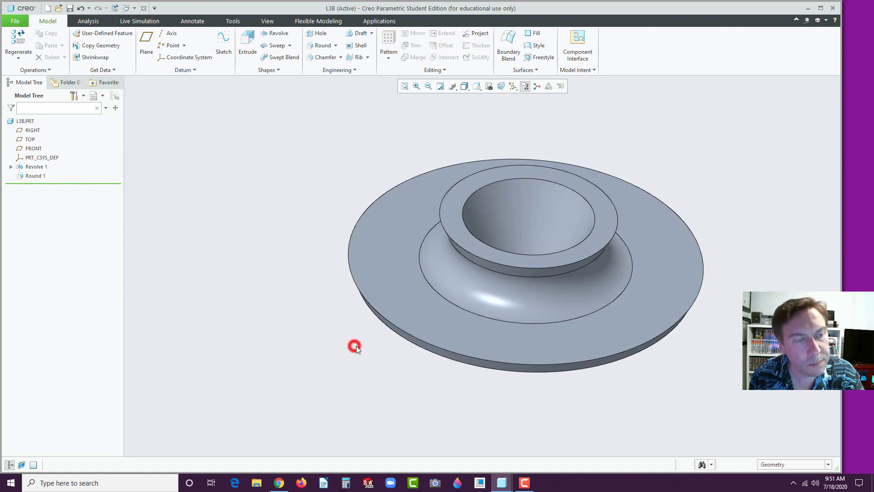
Save a backup of L3B.PRT in the Creo folder under My Documents
left_click(22, 21)
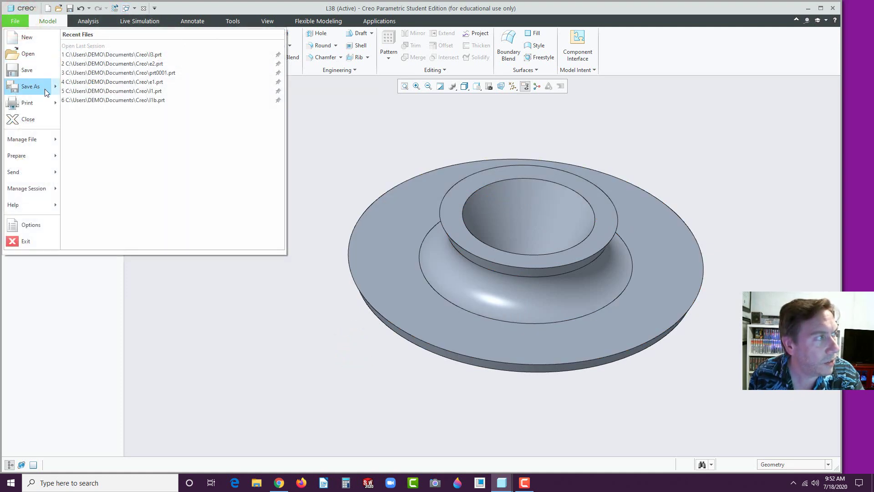
mouse_move(44, 88)
left_click(105, 67)
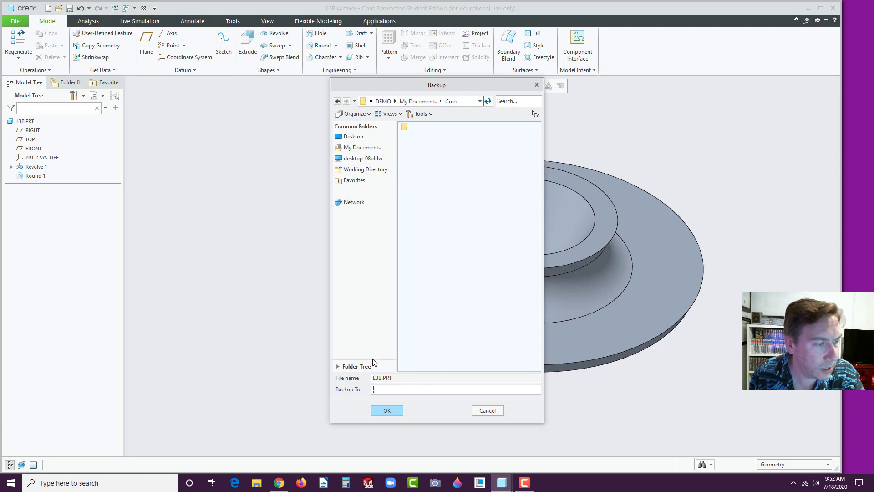
left_click(388, 407)
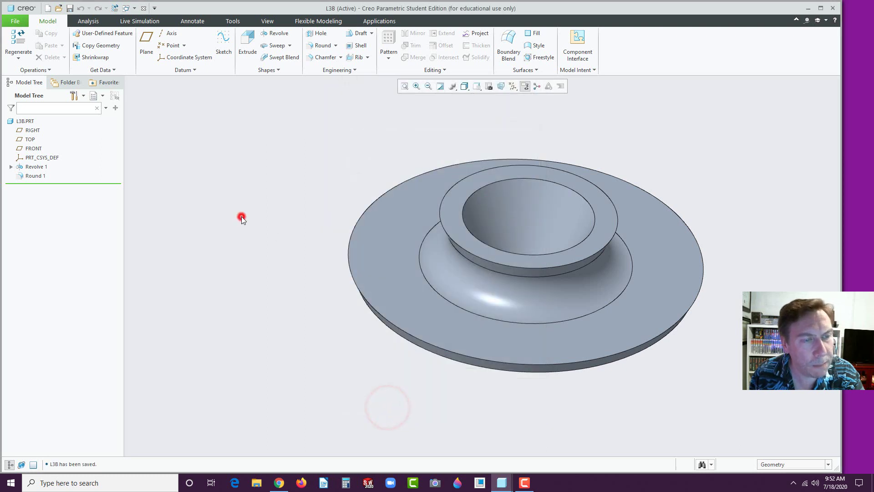